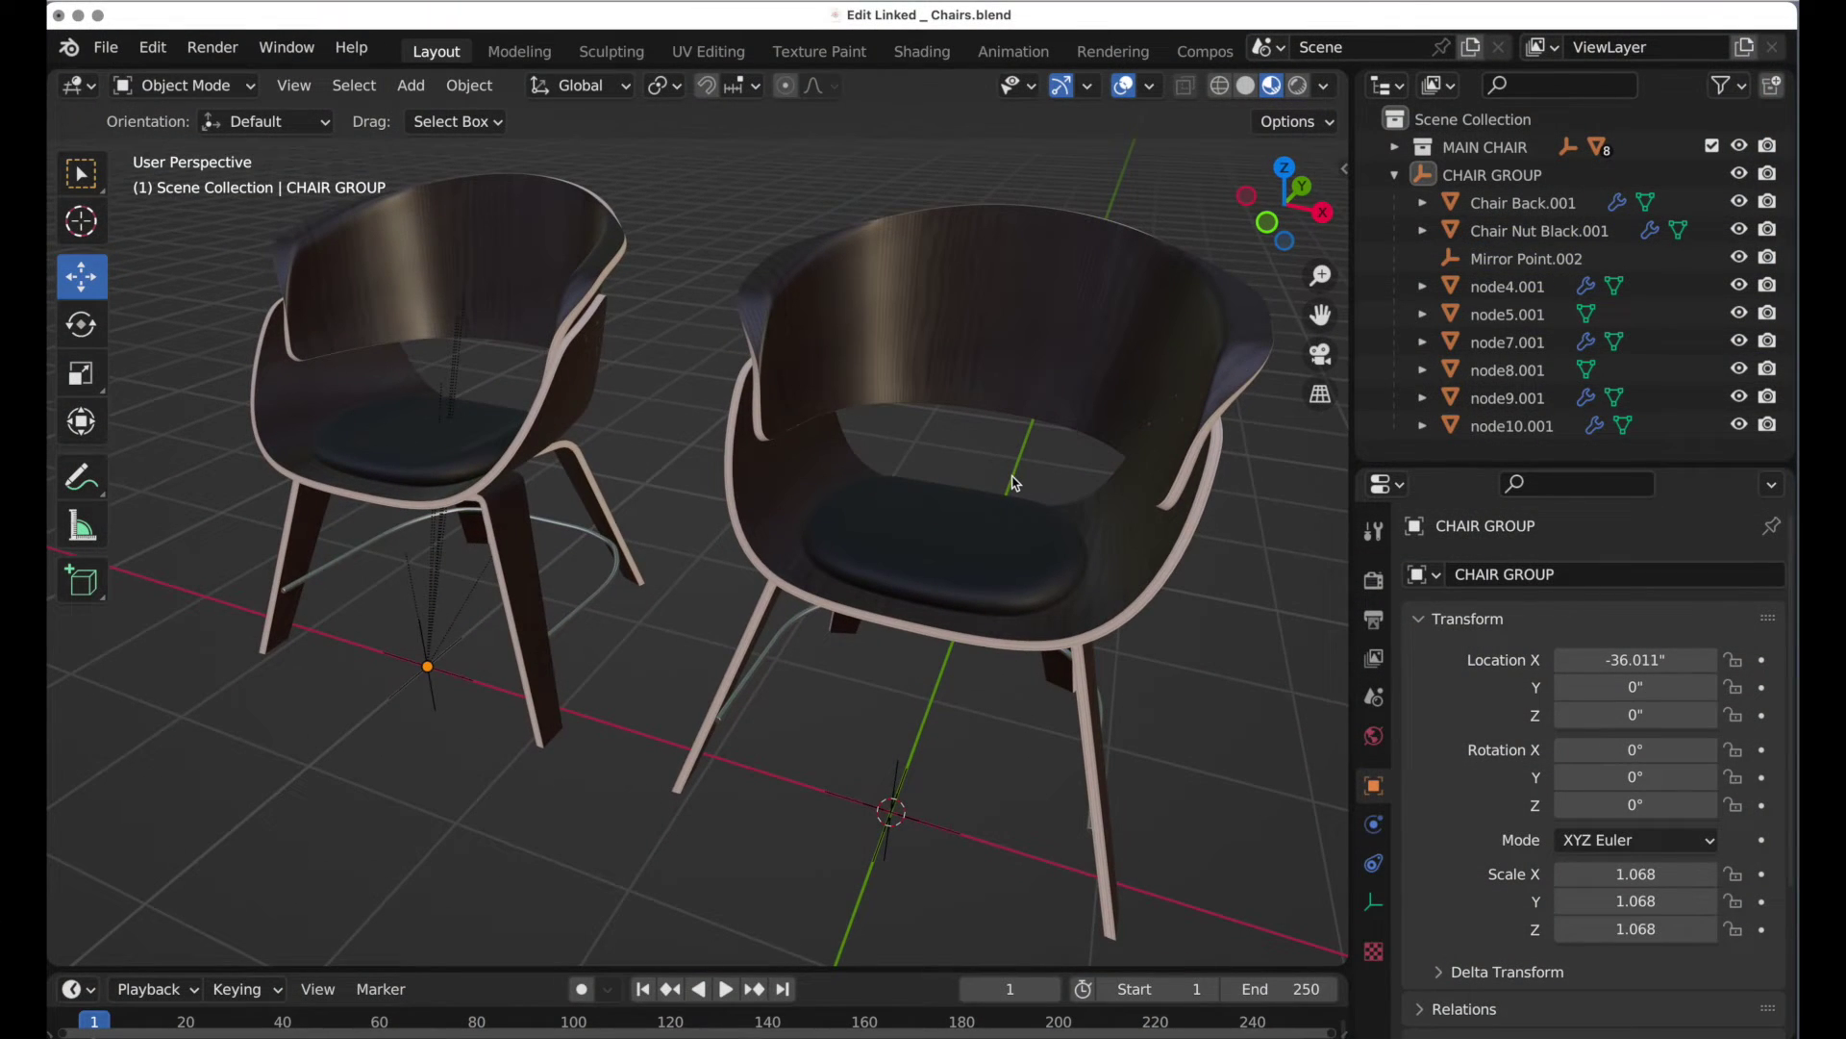
Step: Frame both chairs and expand CHAIR GROUP in the Outliner to list its objects
middle_drag(734, 606, 978, 763)
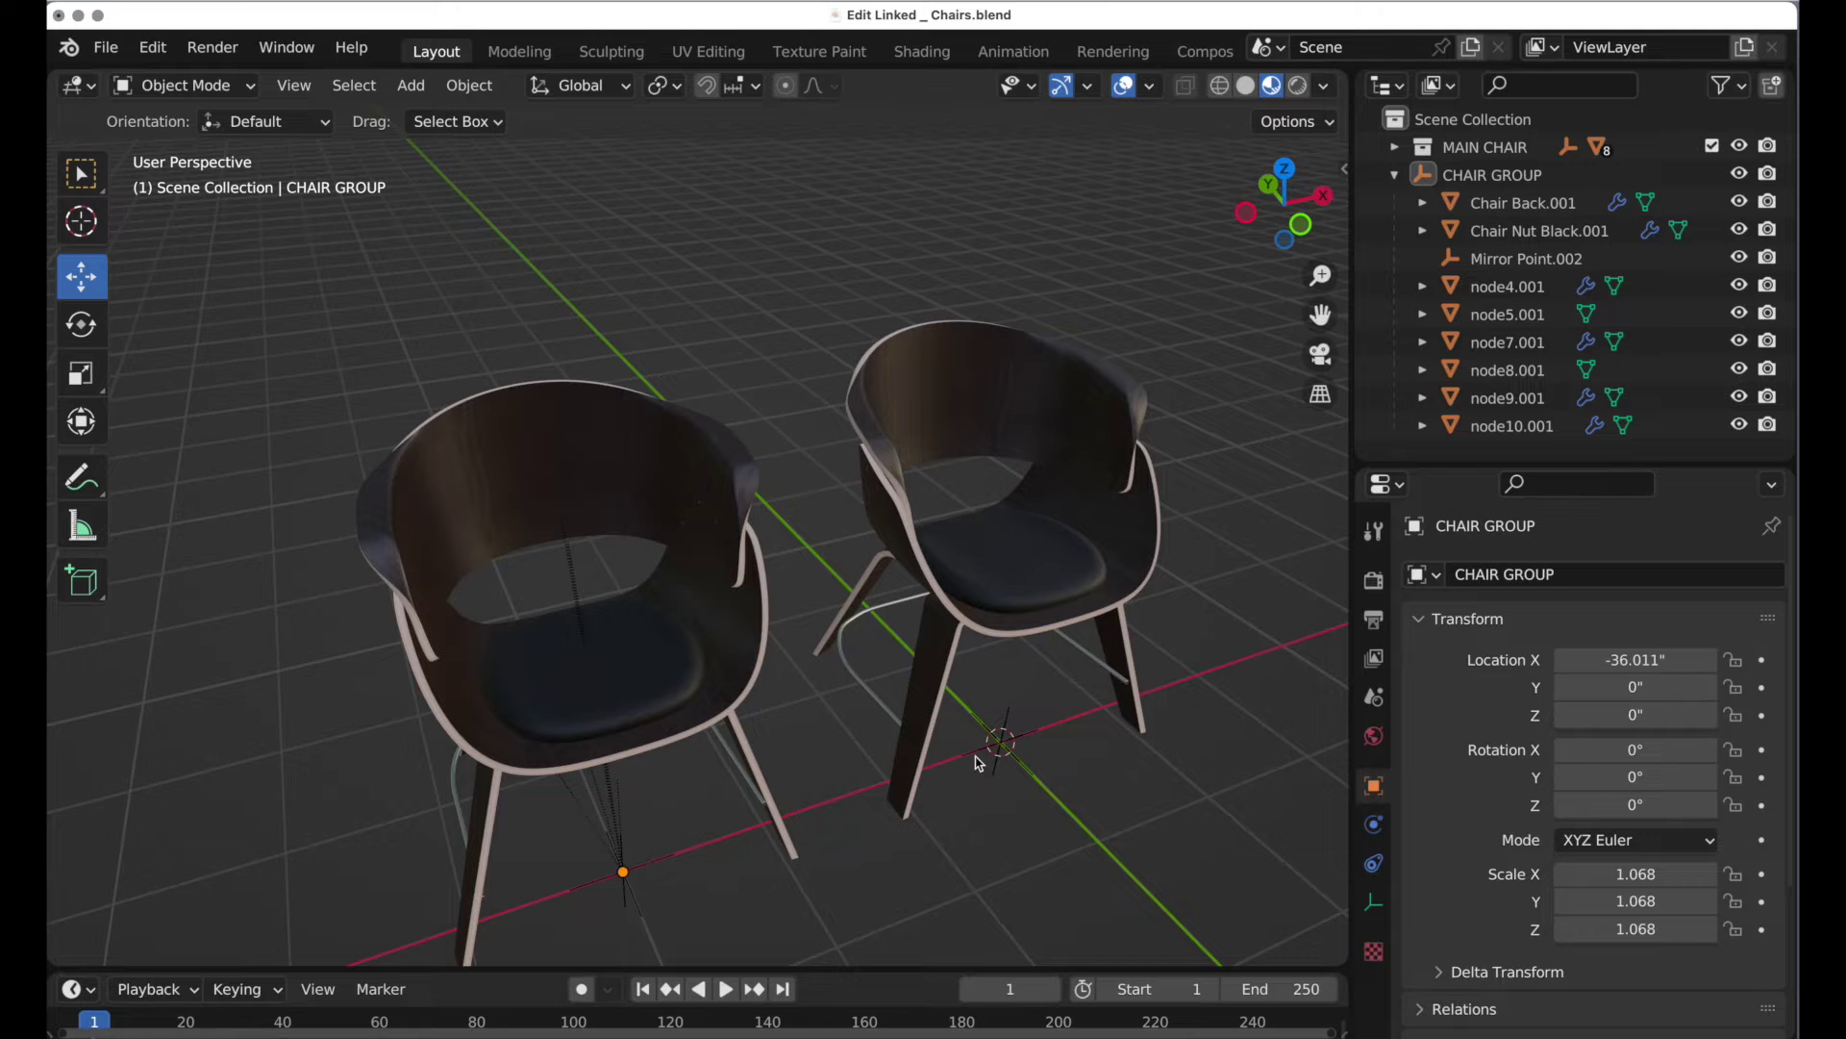
shift+middle_drag(989, 746, 1001, 717)
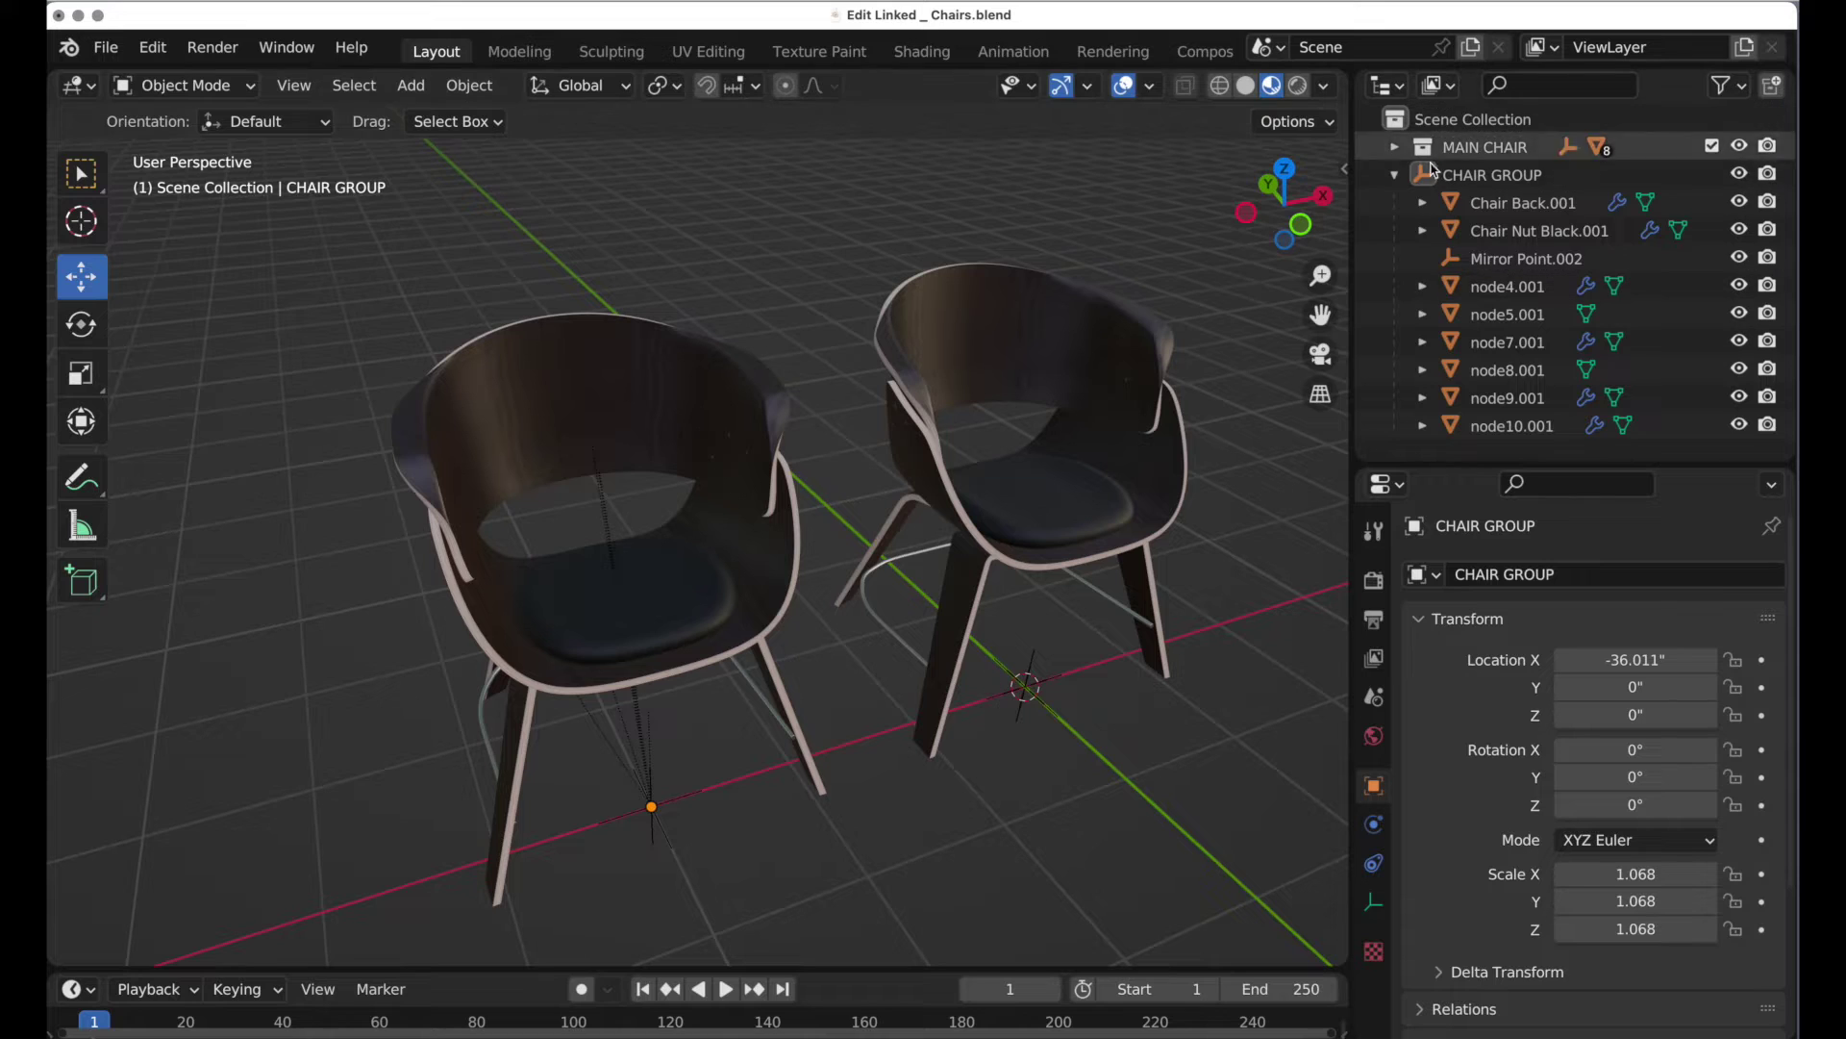
click(1396, 174)
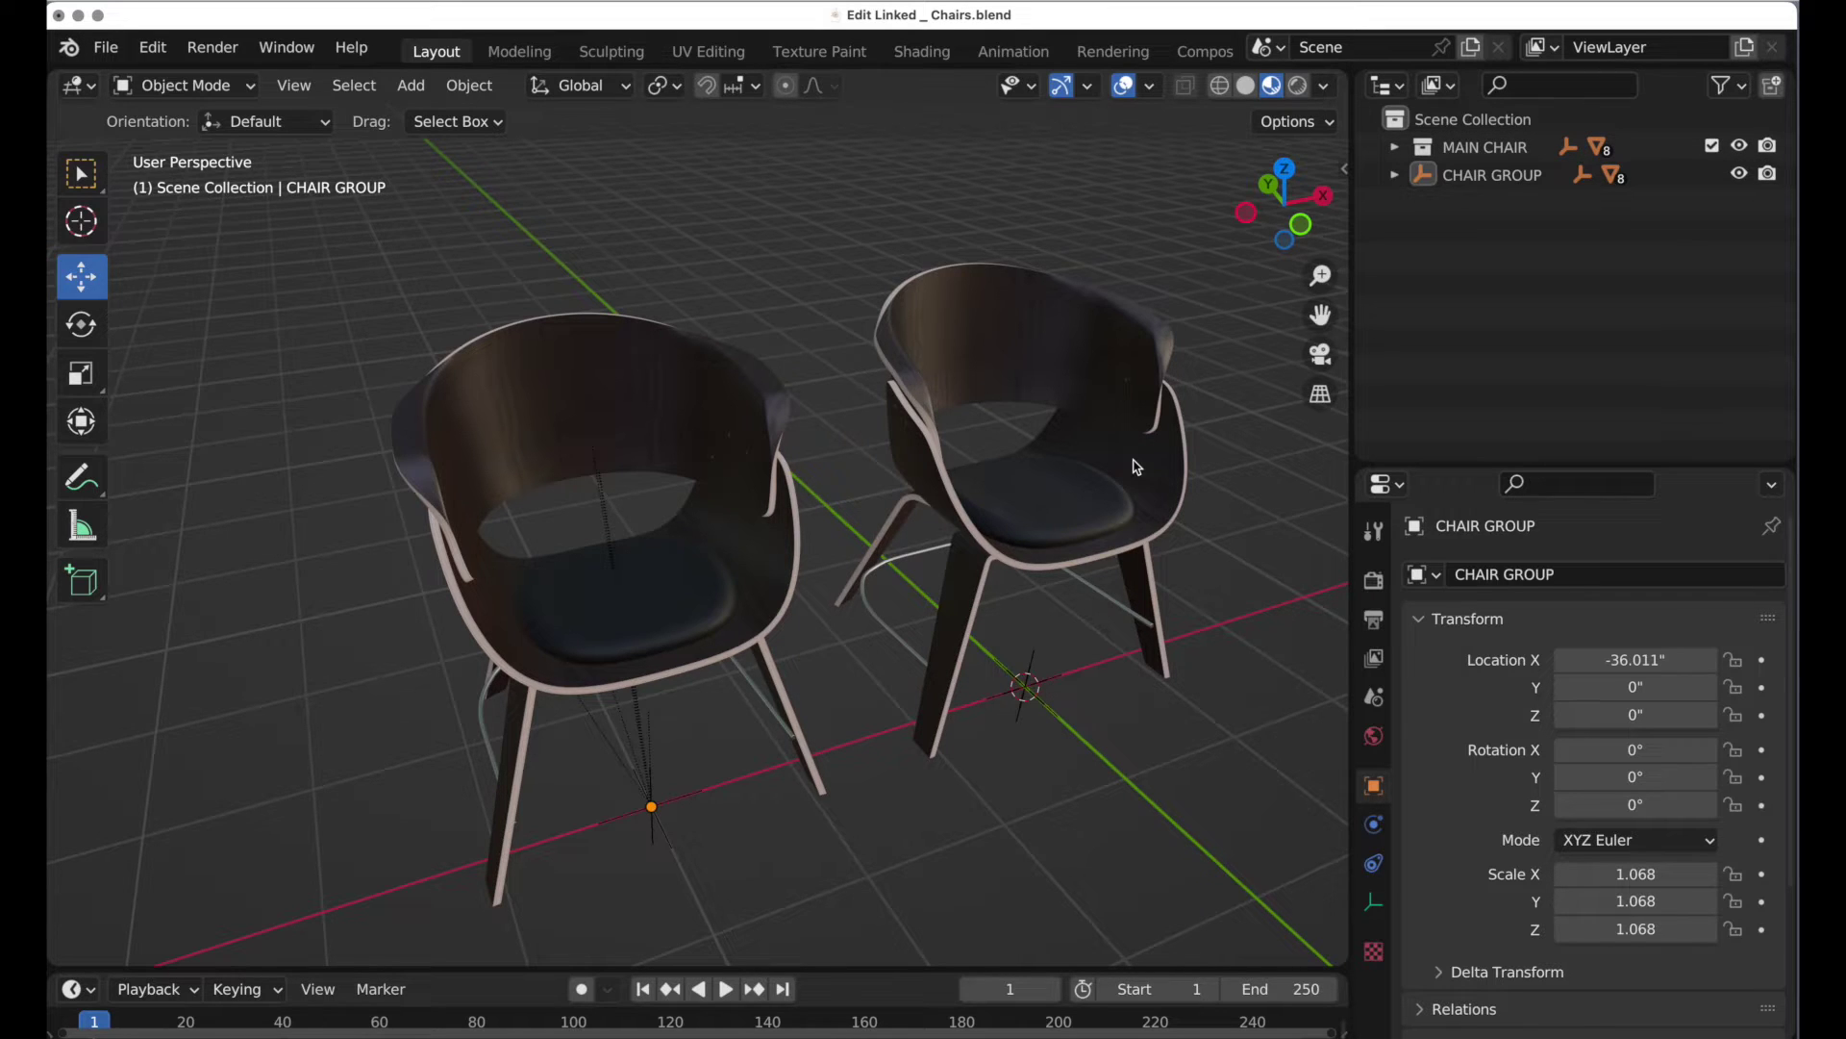
click(1397, 177)
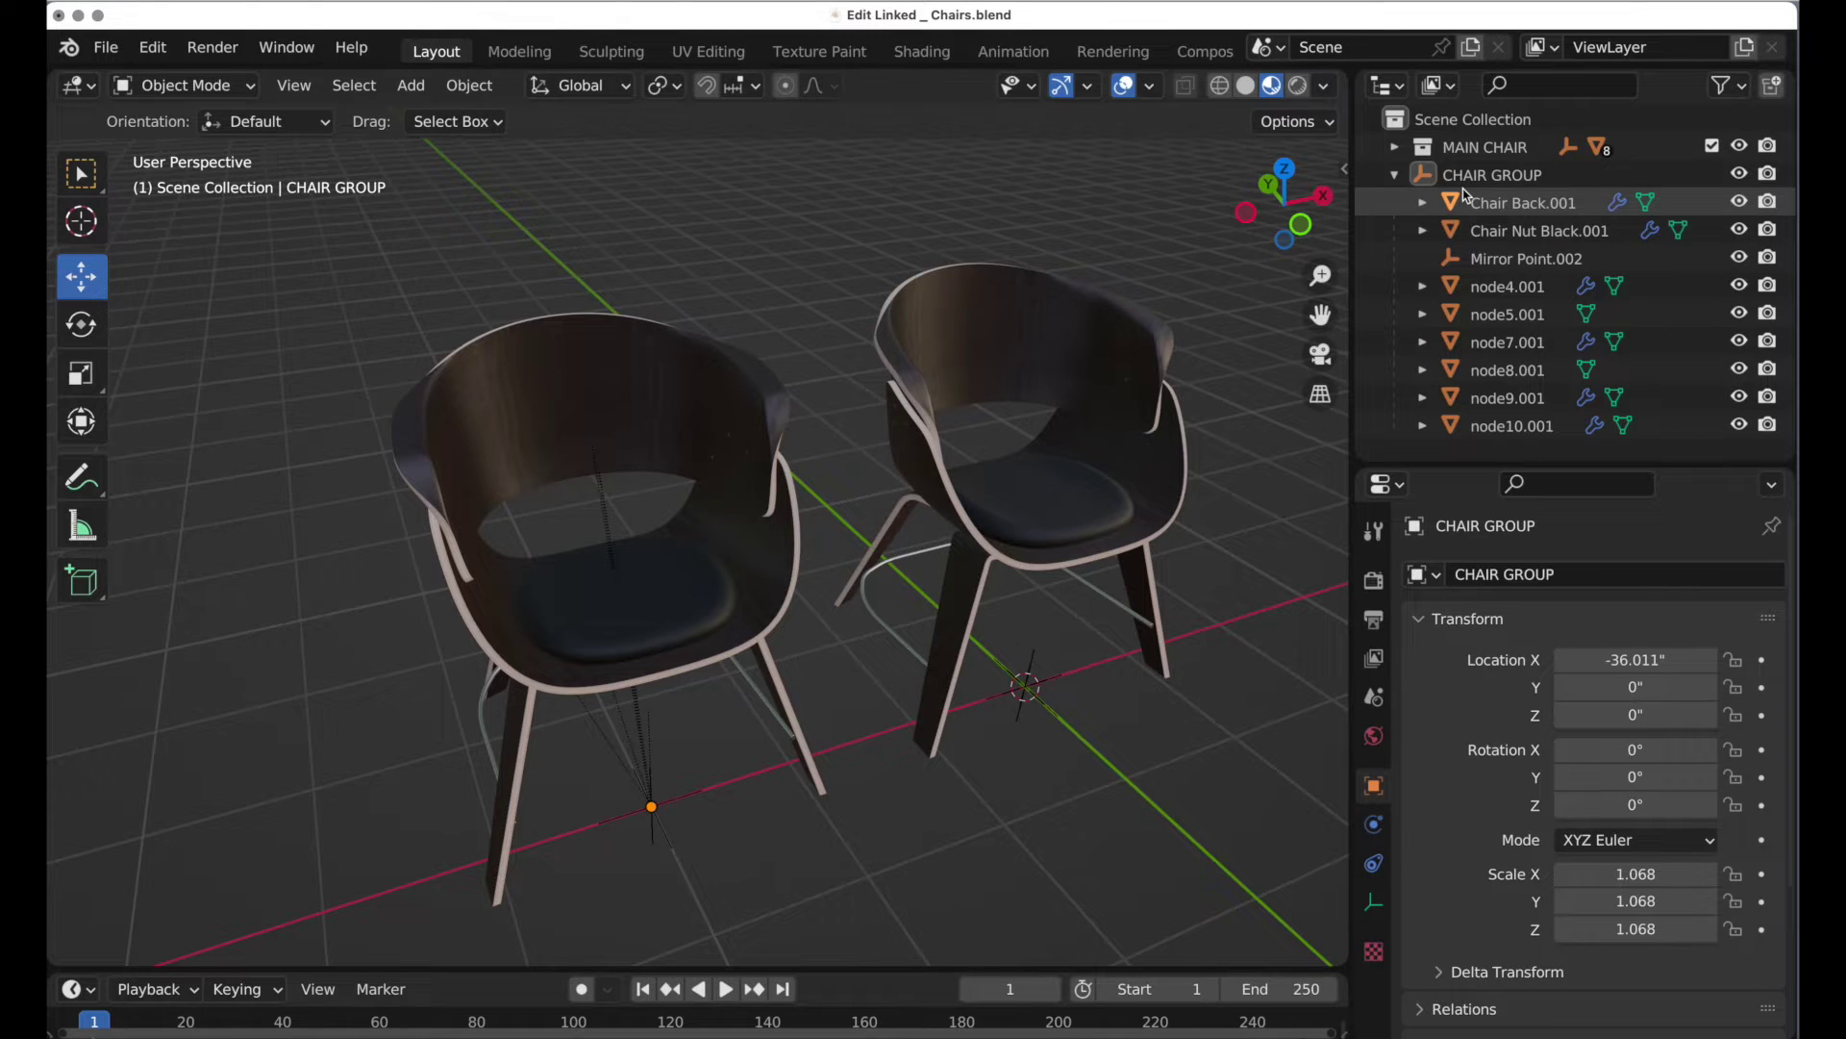
Step: Select the left chair's back and show its Dining Chair Wood material settings
click(723, 547)
click(657, 413)
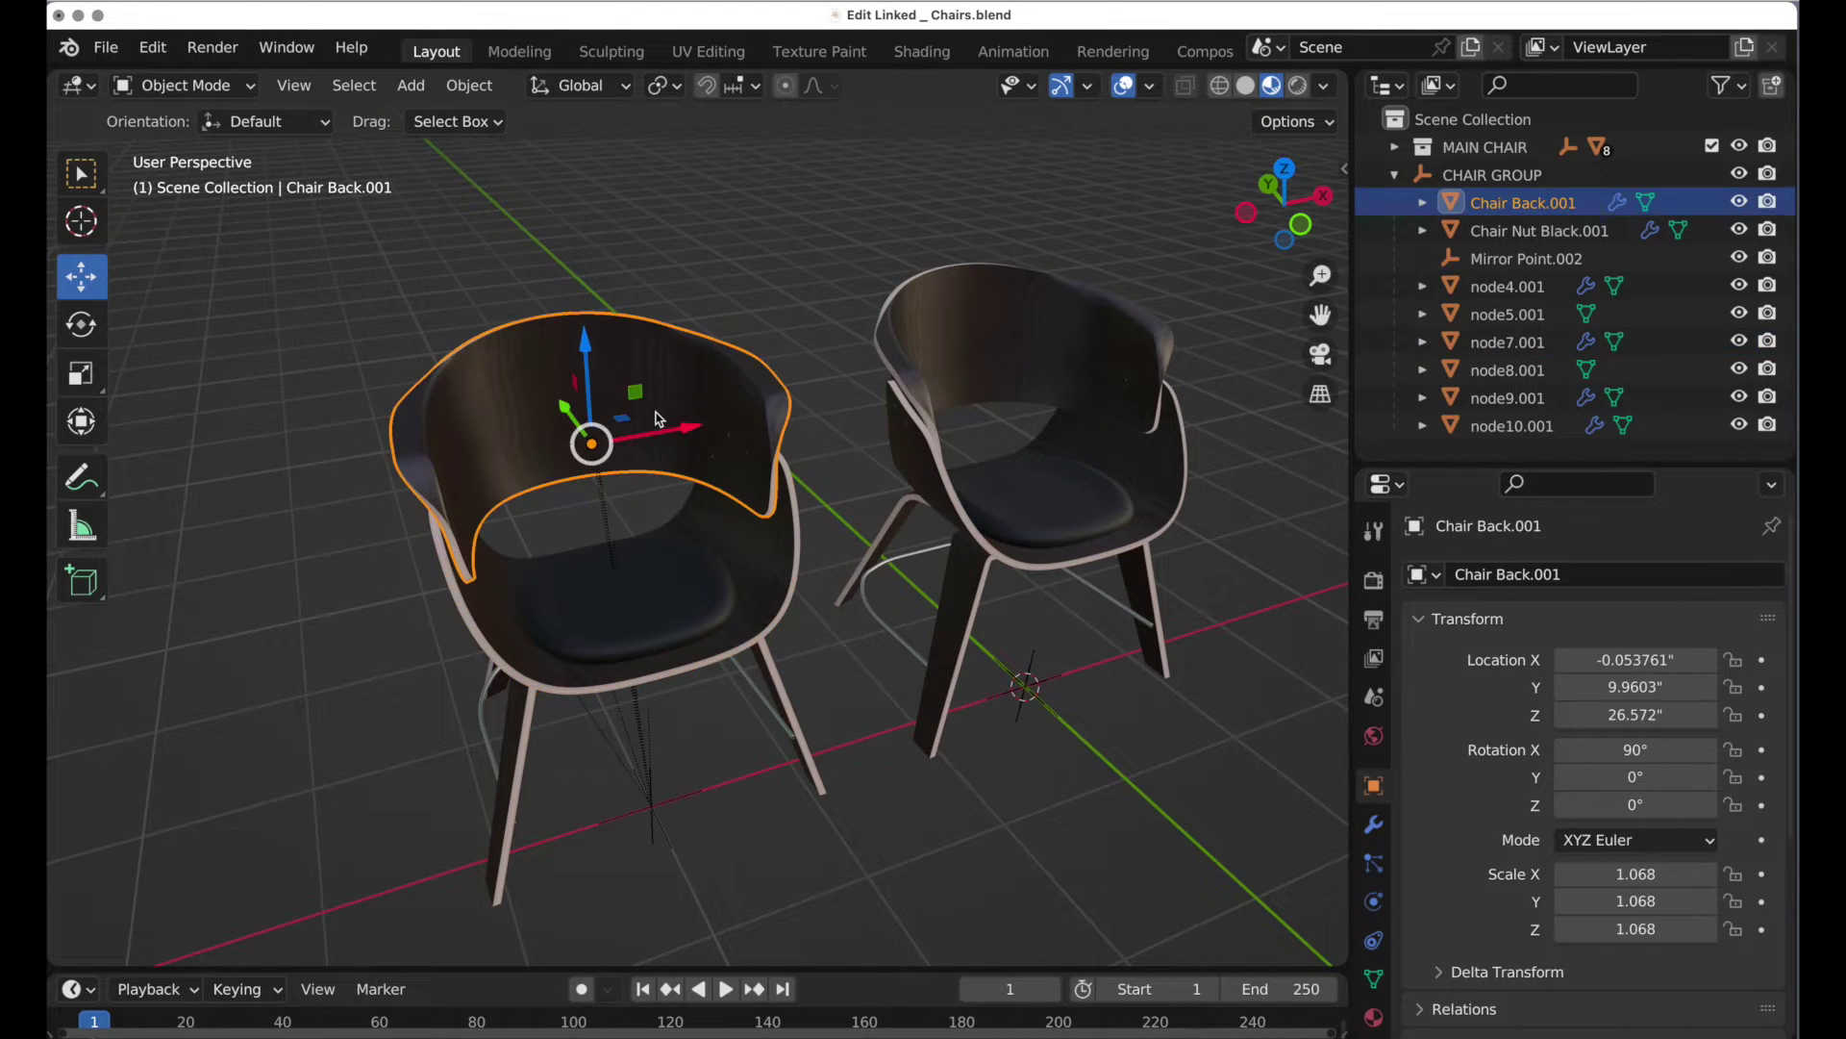
click(1374, 1017)
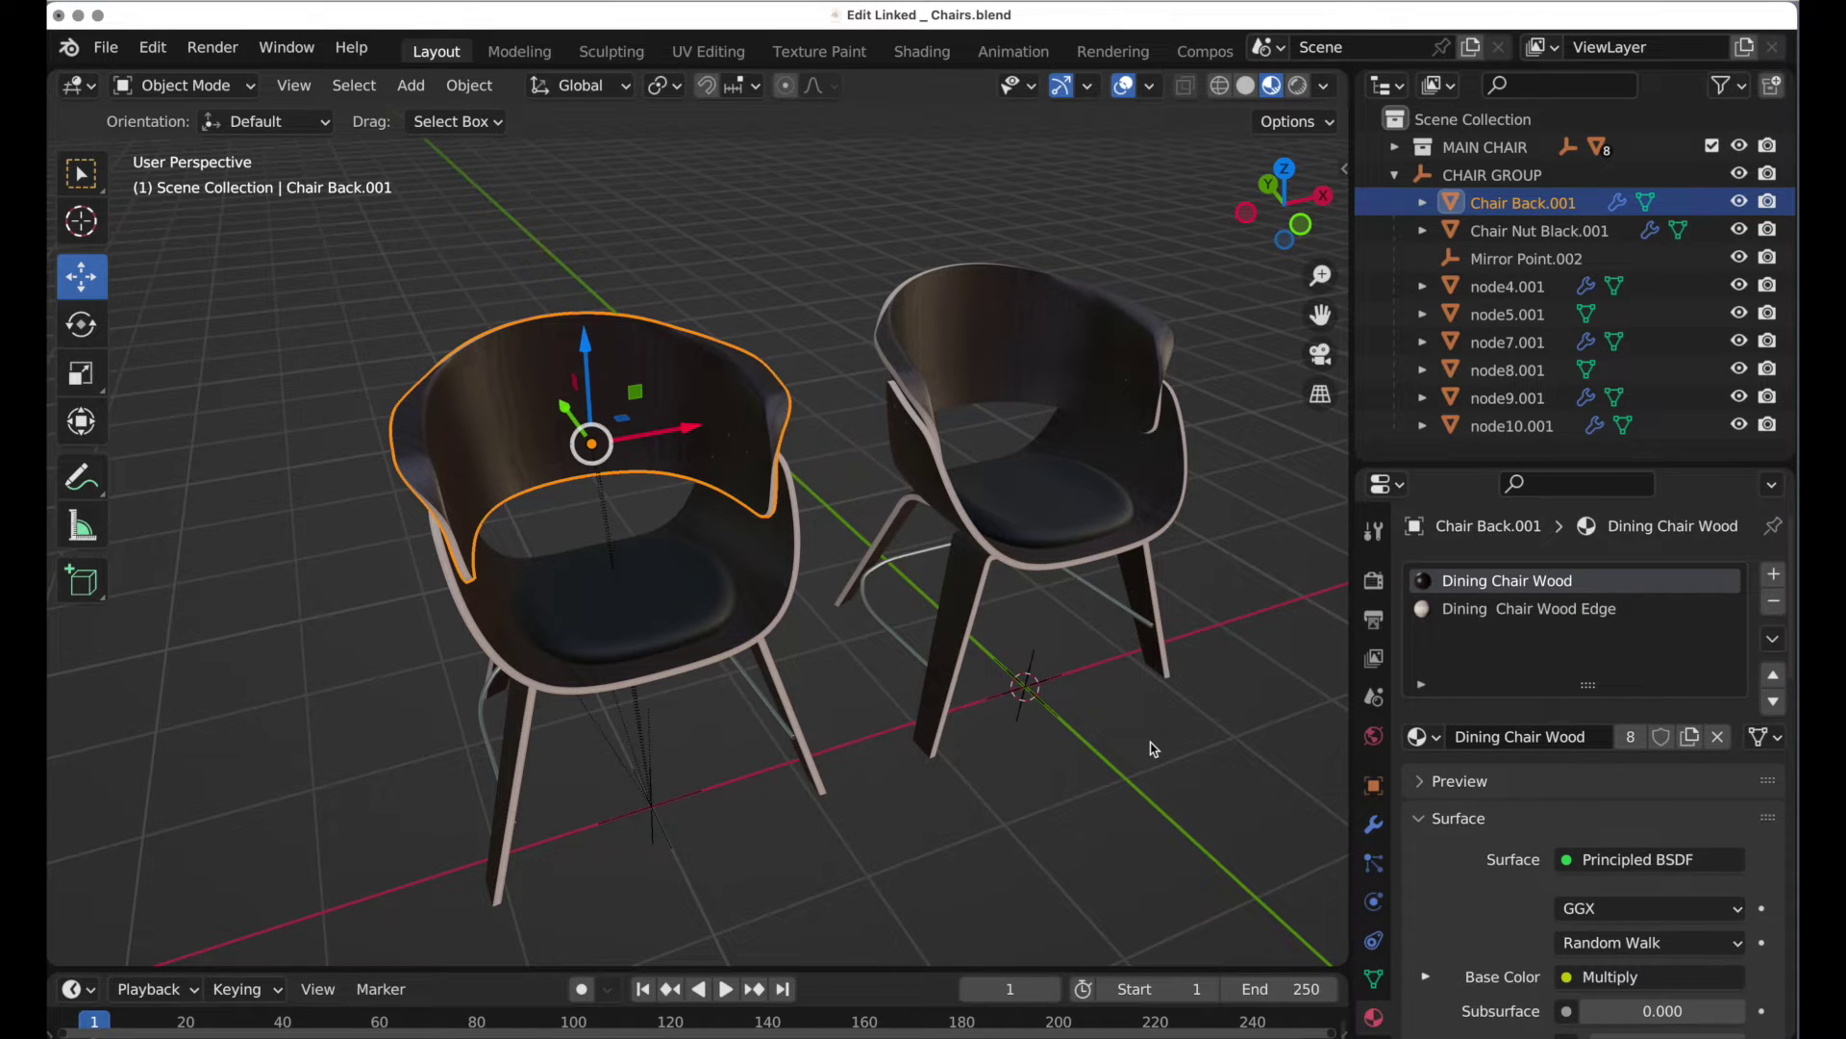
middle_drag(994, 699, 846, 791)
middle_drag(746, 581, 746, 758)
click(1488, 175)
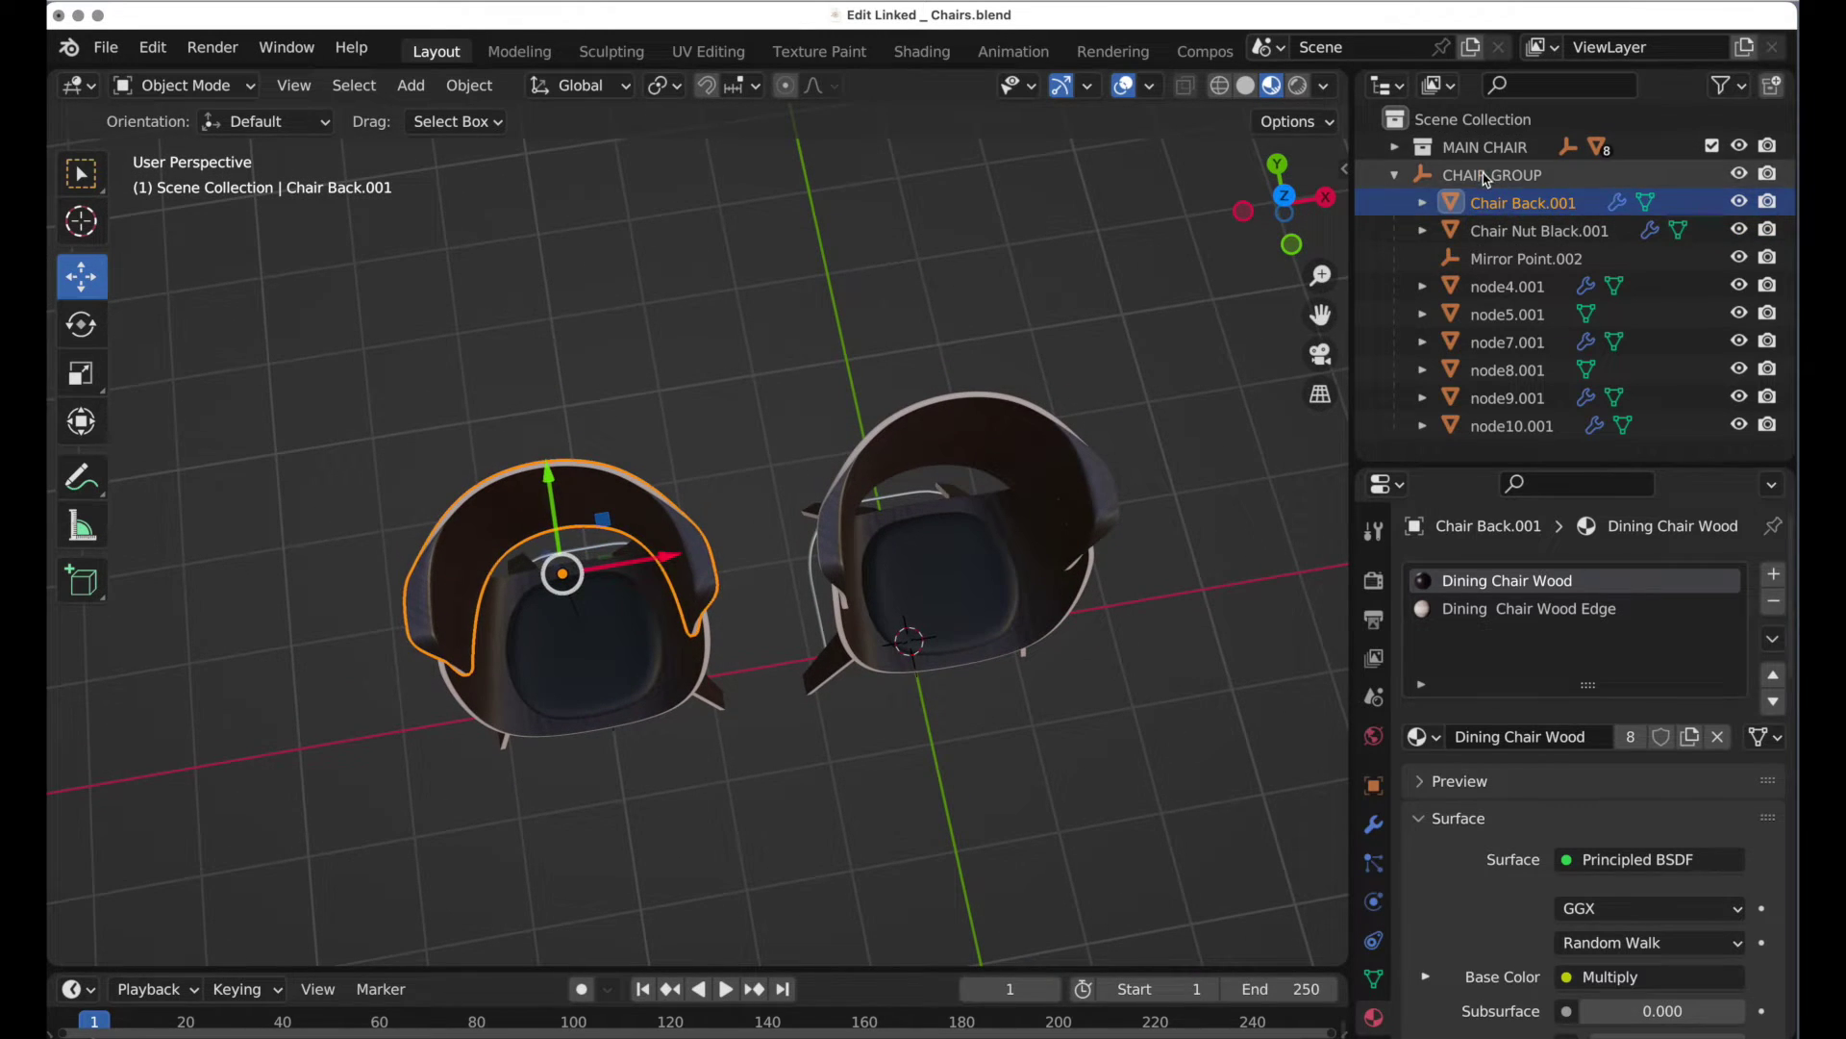
Step: Select the CHAIR GROUP hierarchy and make a linked duplicate left in place
right_click(1488, 177)
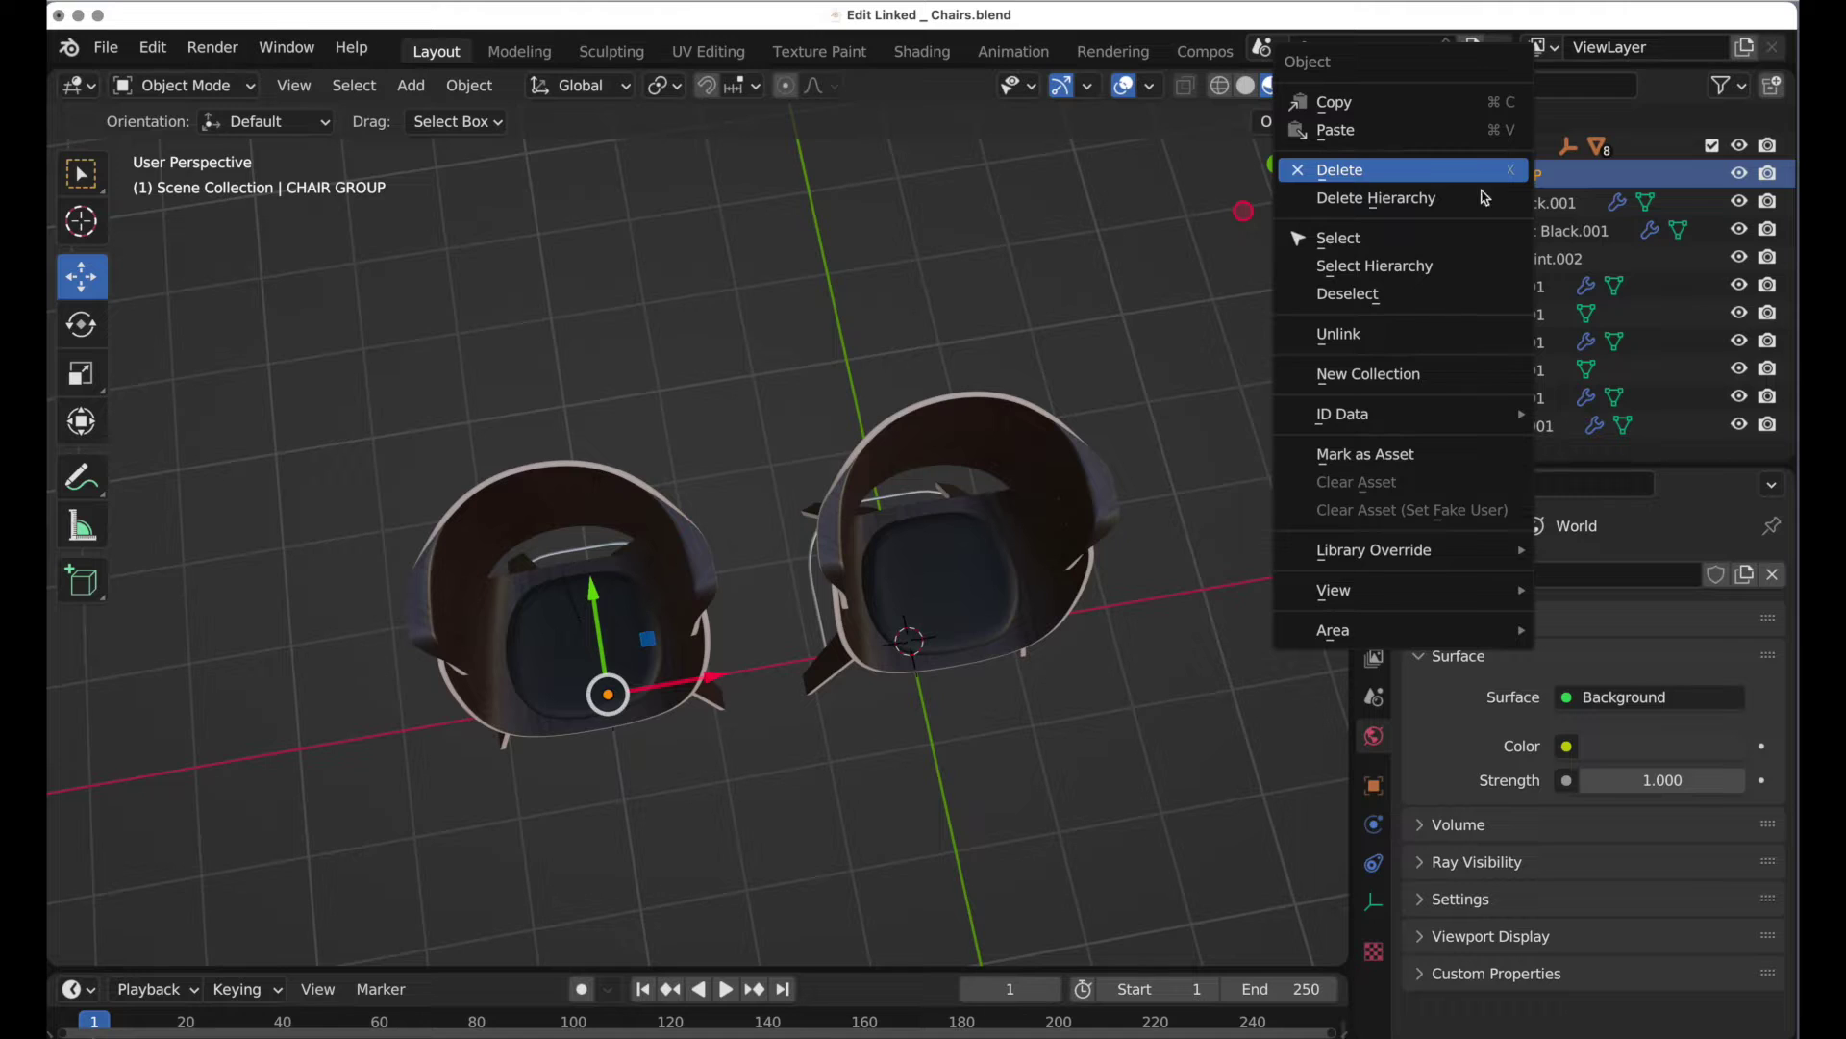
click(1481, 265)
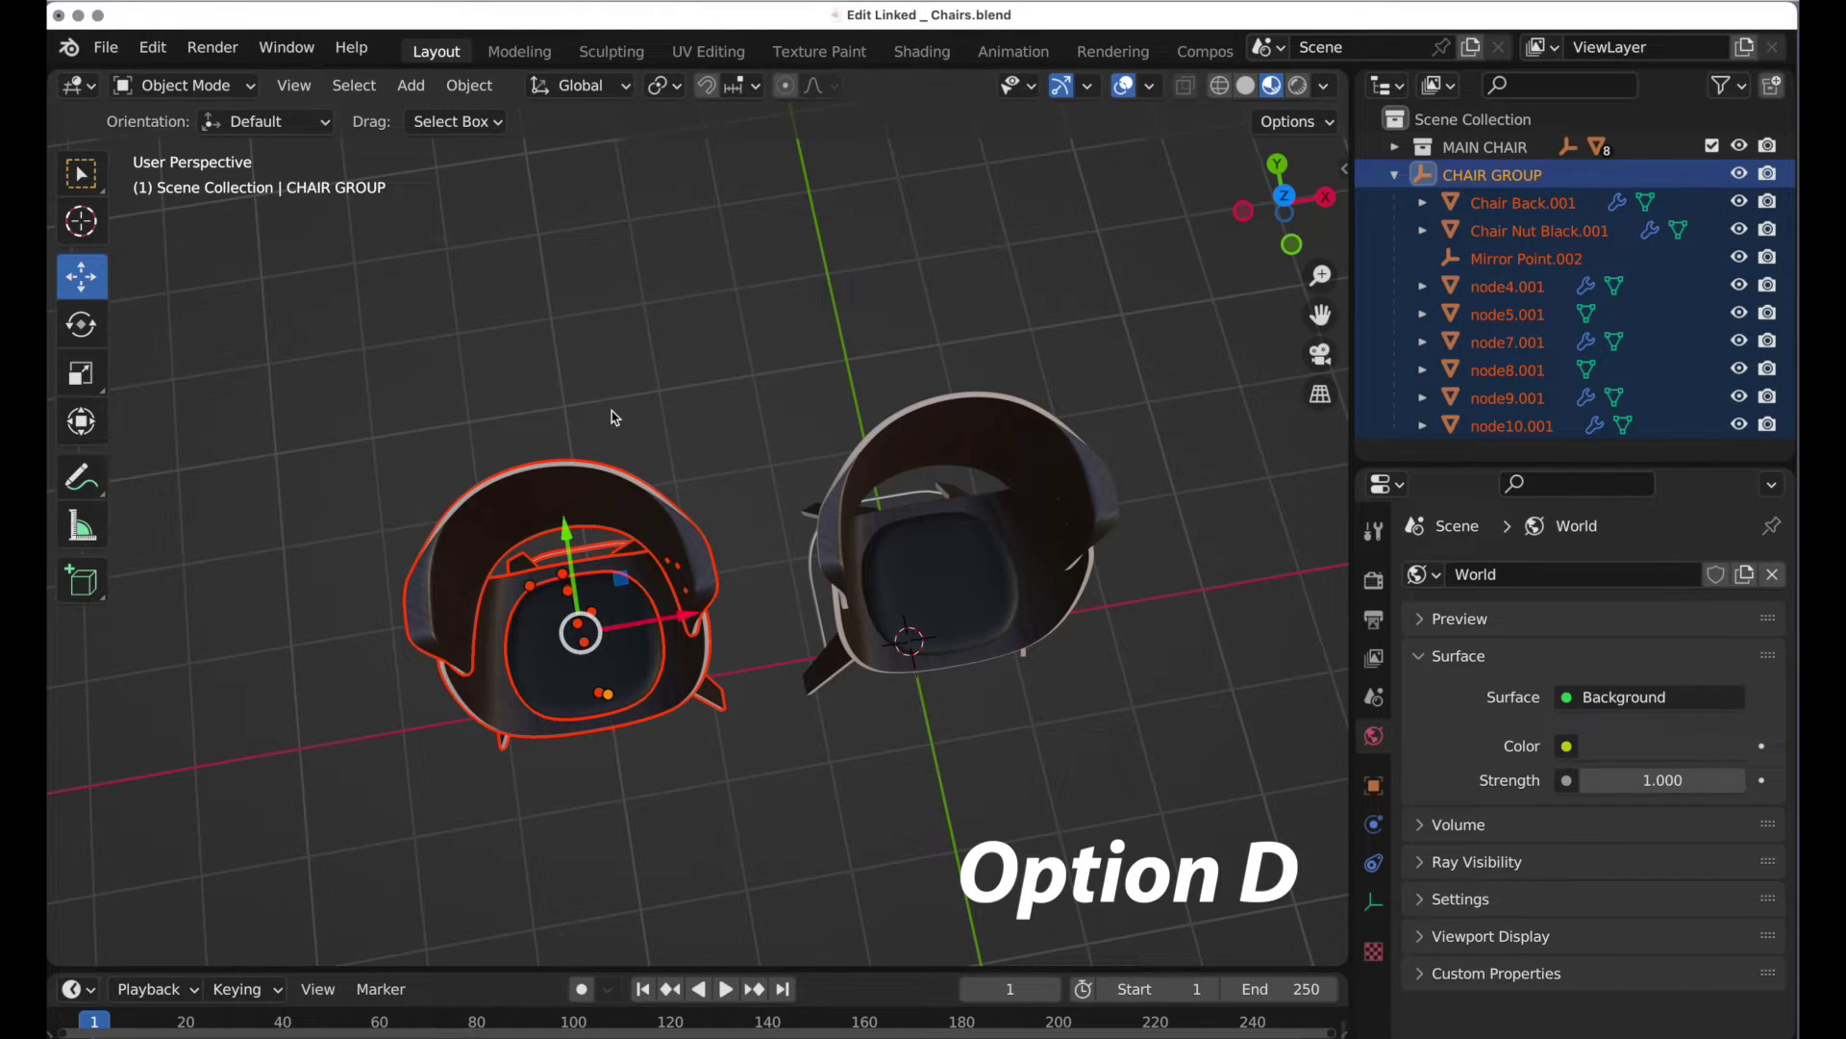
click(467, 86)
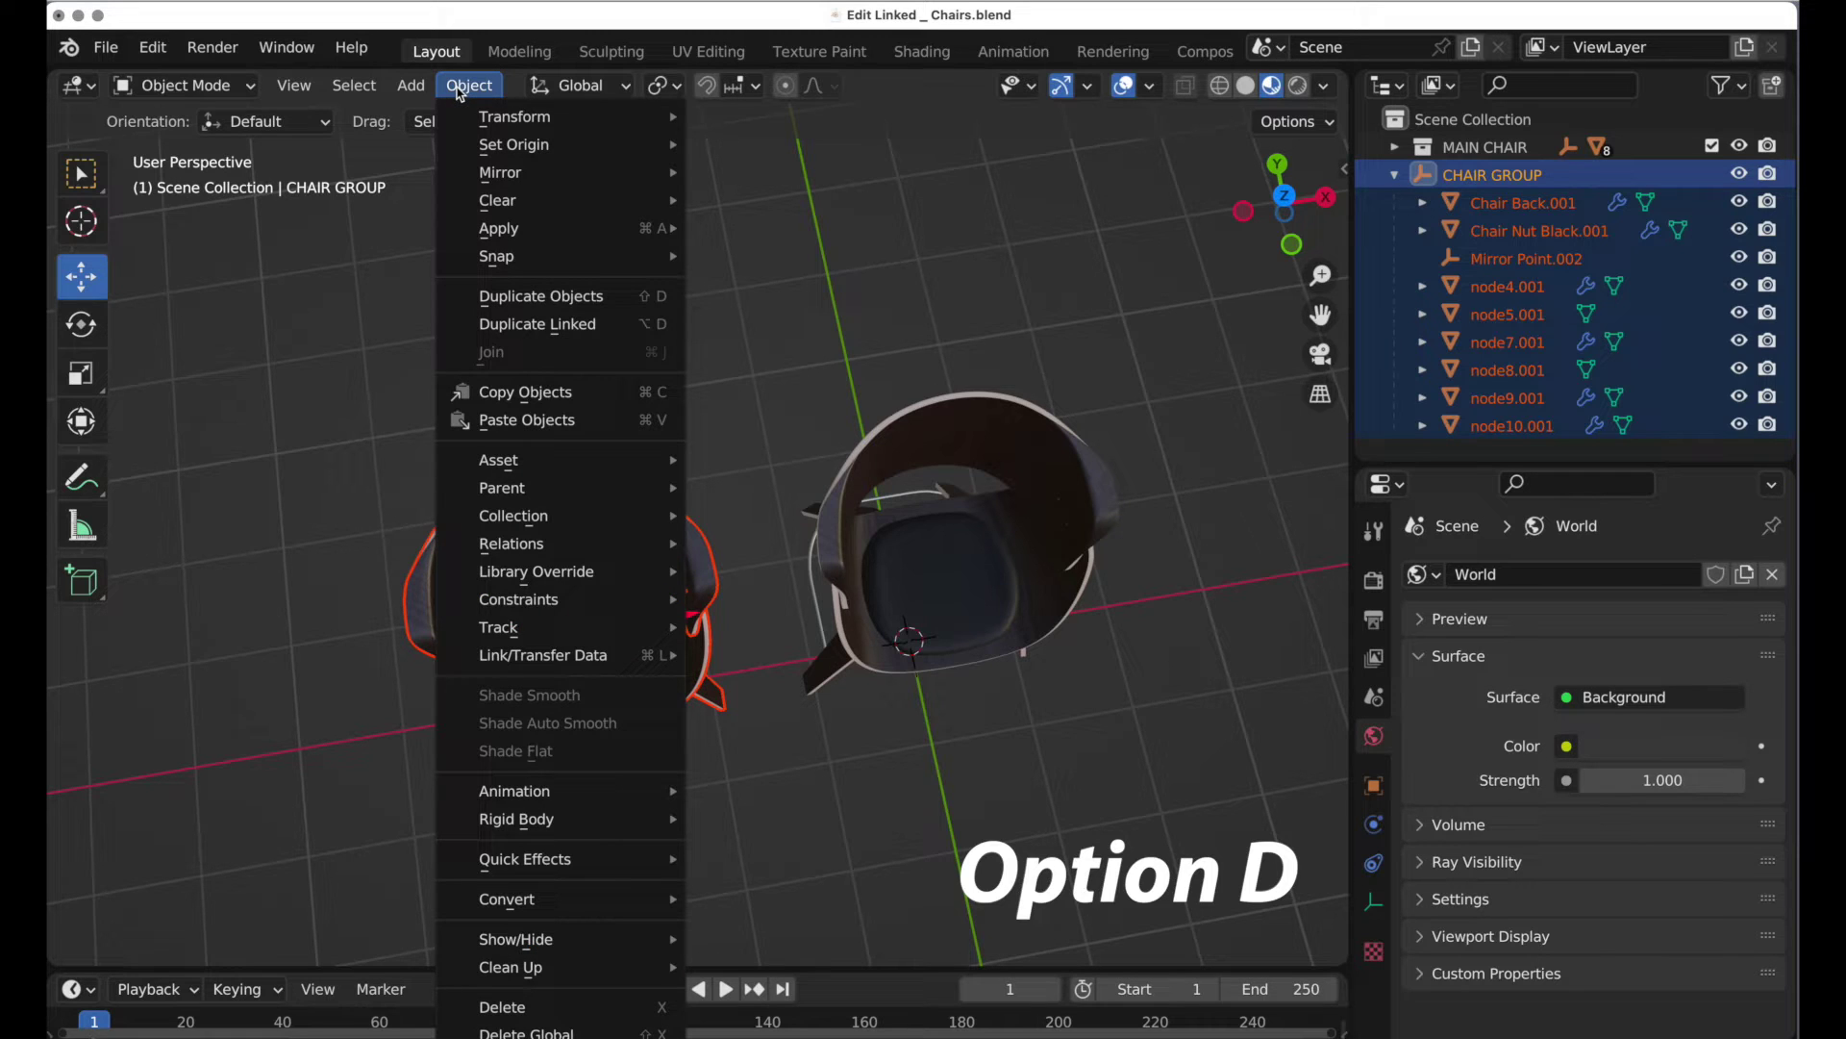
click(503, 325)
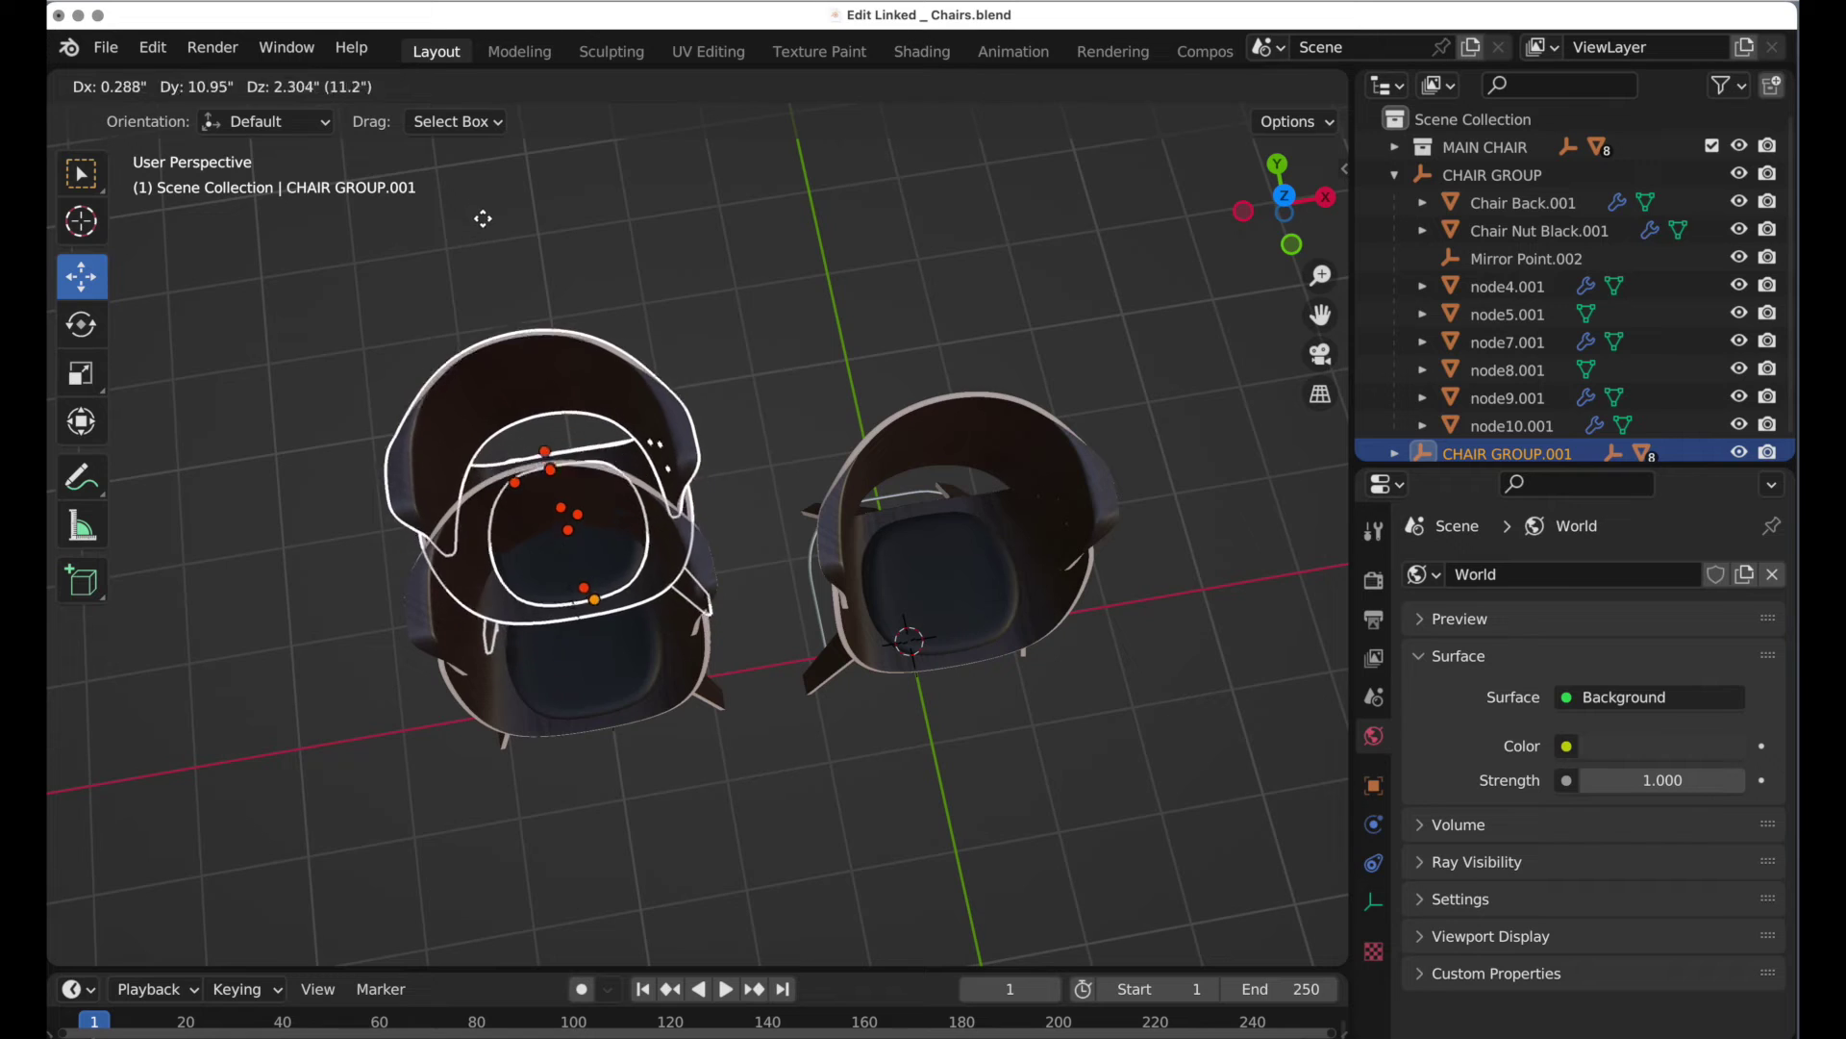
key(Escape)
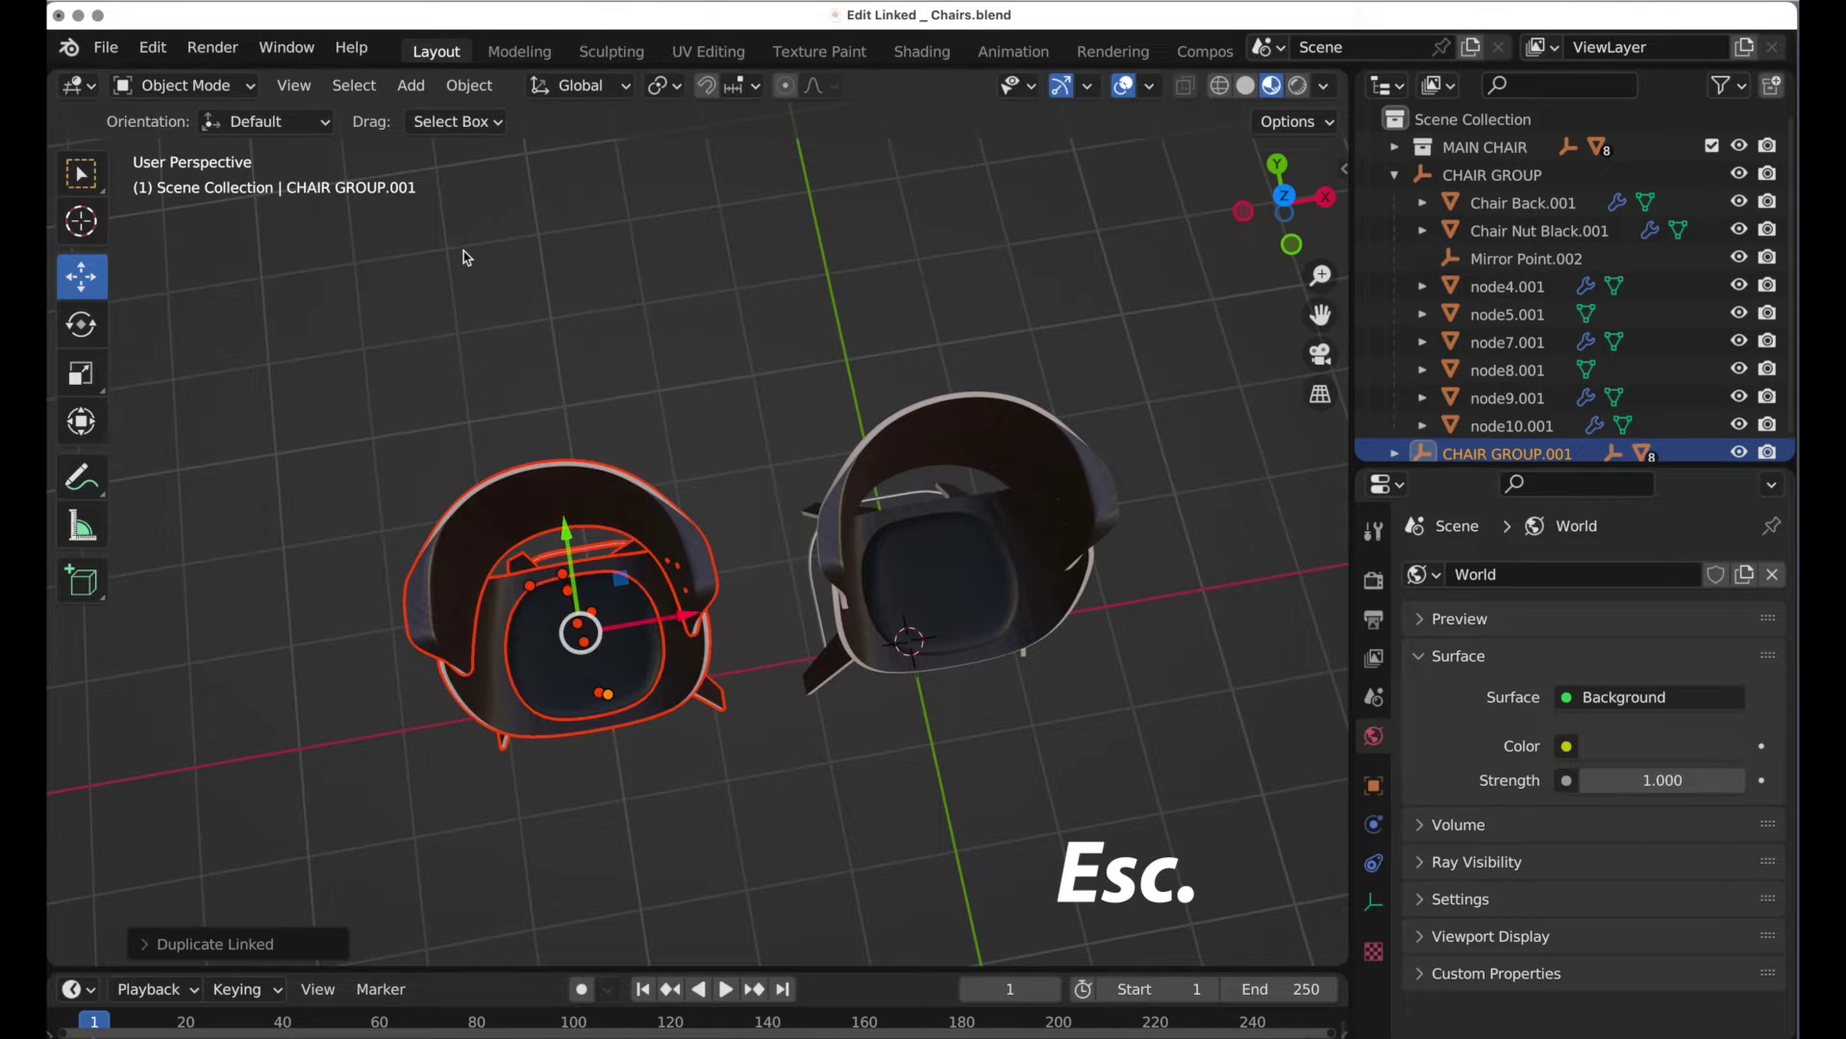
Step: Move the duplicate chair aside along Y and X, then select its node7.002 piece
drag(568, 537, 505, 154)
mouse_move(613, 423)
middle_down()
mouse_move(725, 360)
mouse_move(600, 440)
middle_up()
drag(553, 375, 365, 472)
middle_drag(365, 471, 619, 355)
click(477, 477)
click(532, 359)
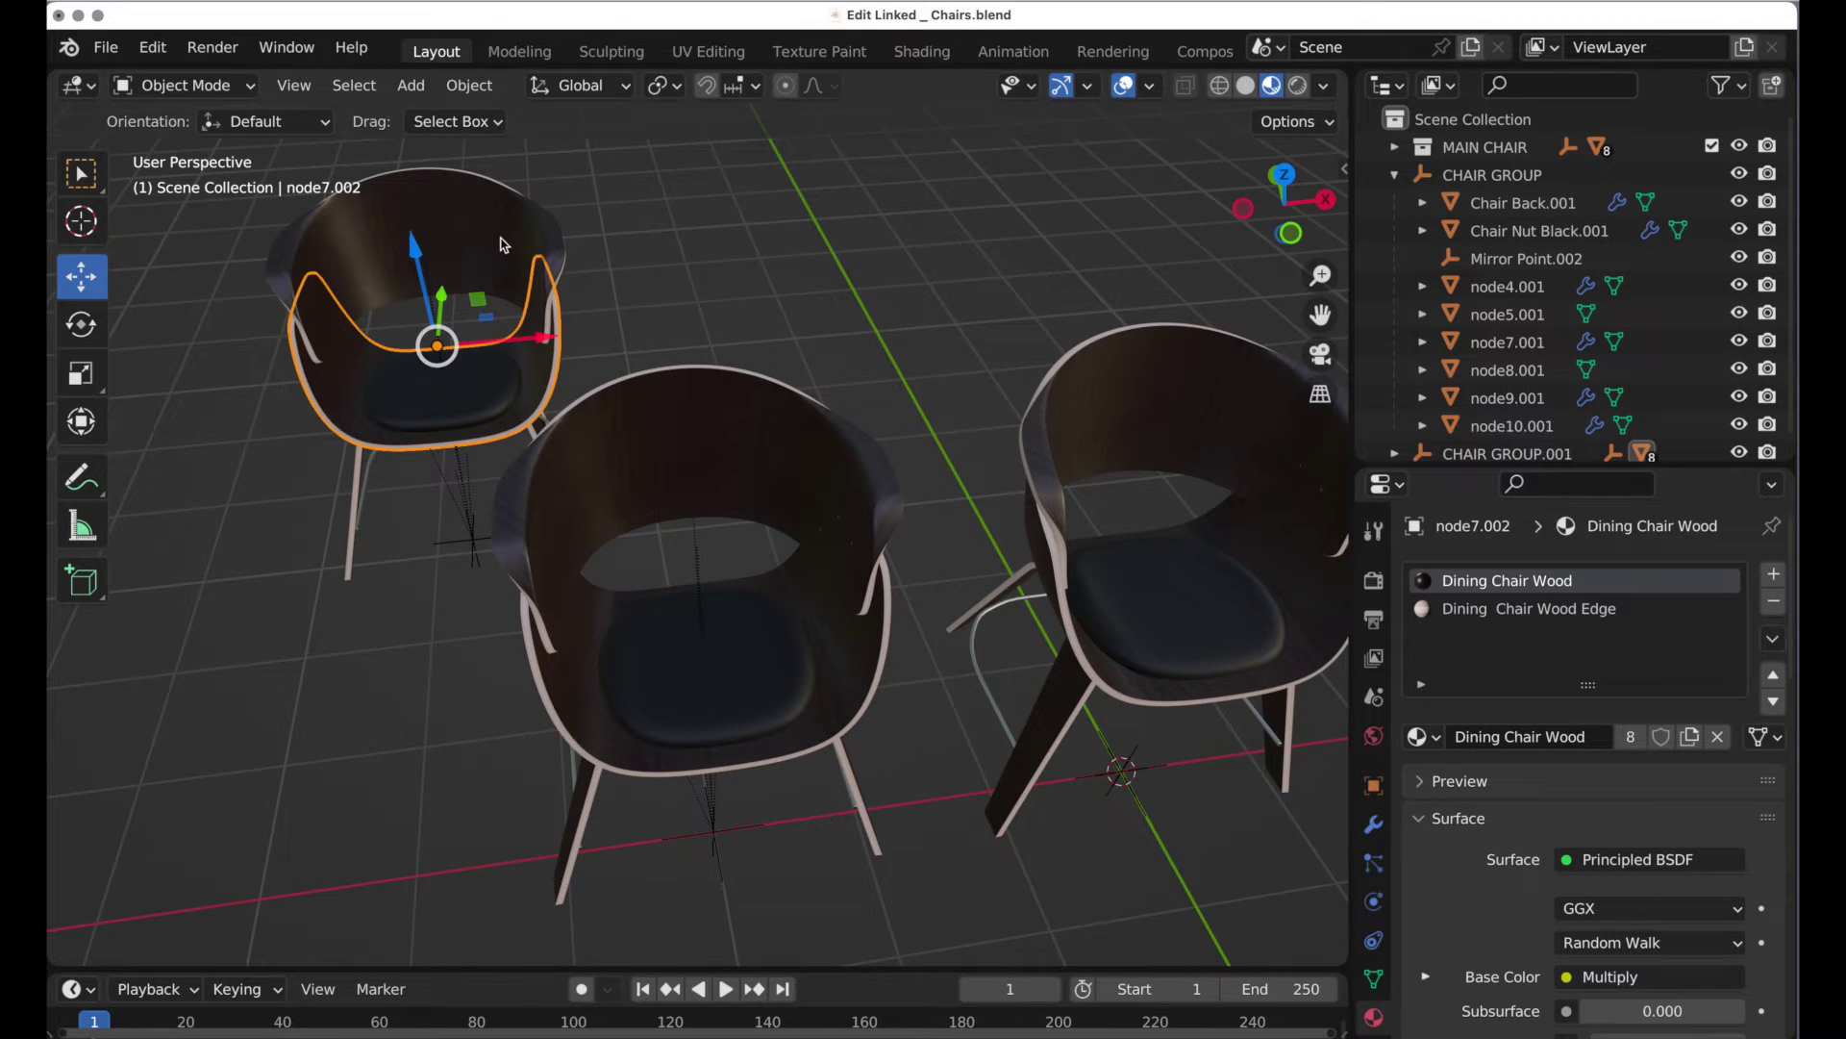
Step: Compare the new and middle chair backs, then collapse CHAIR GROUP and select CHAIR GROUP.001
click(496, 228)
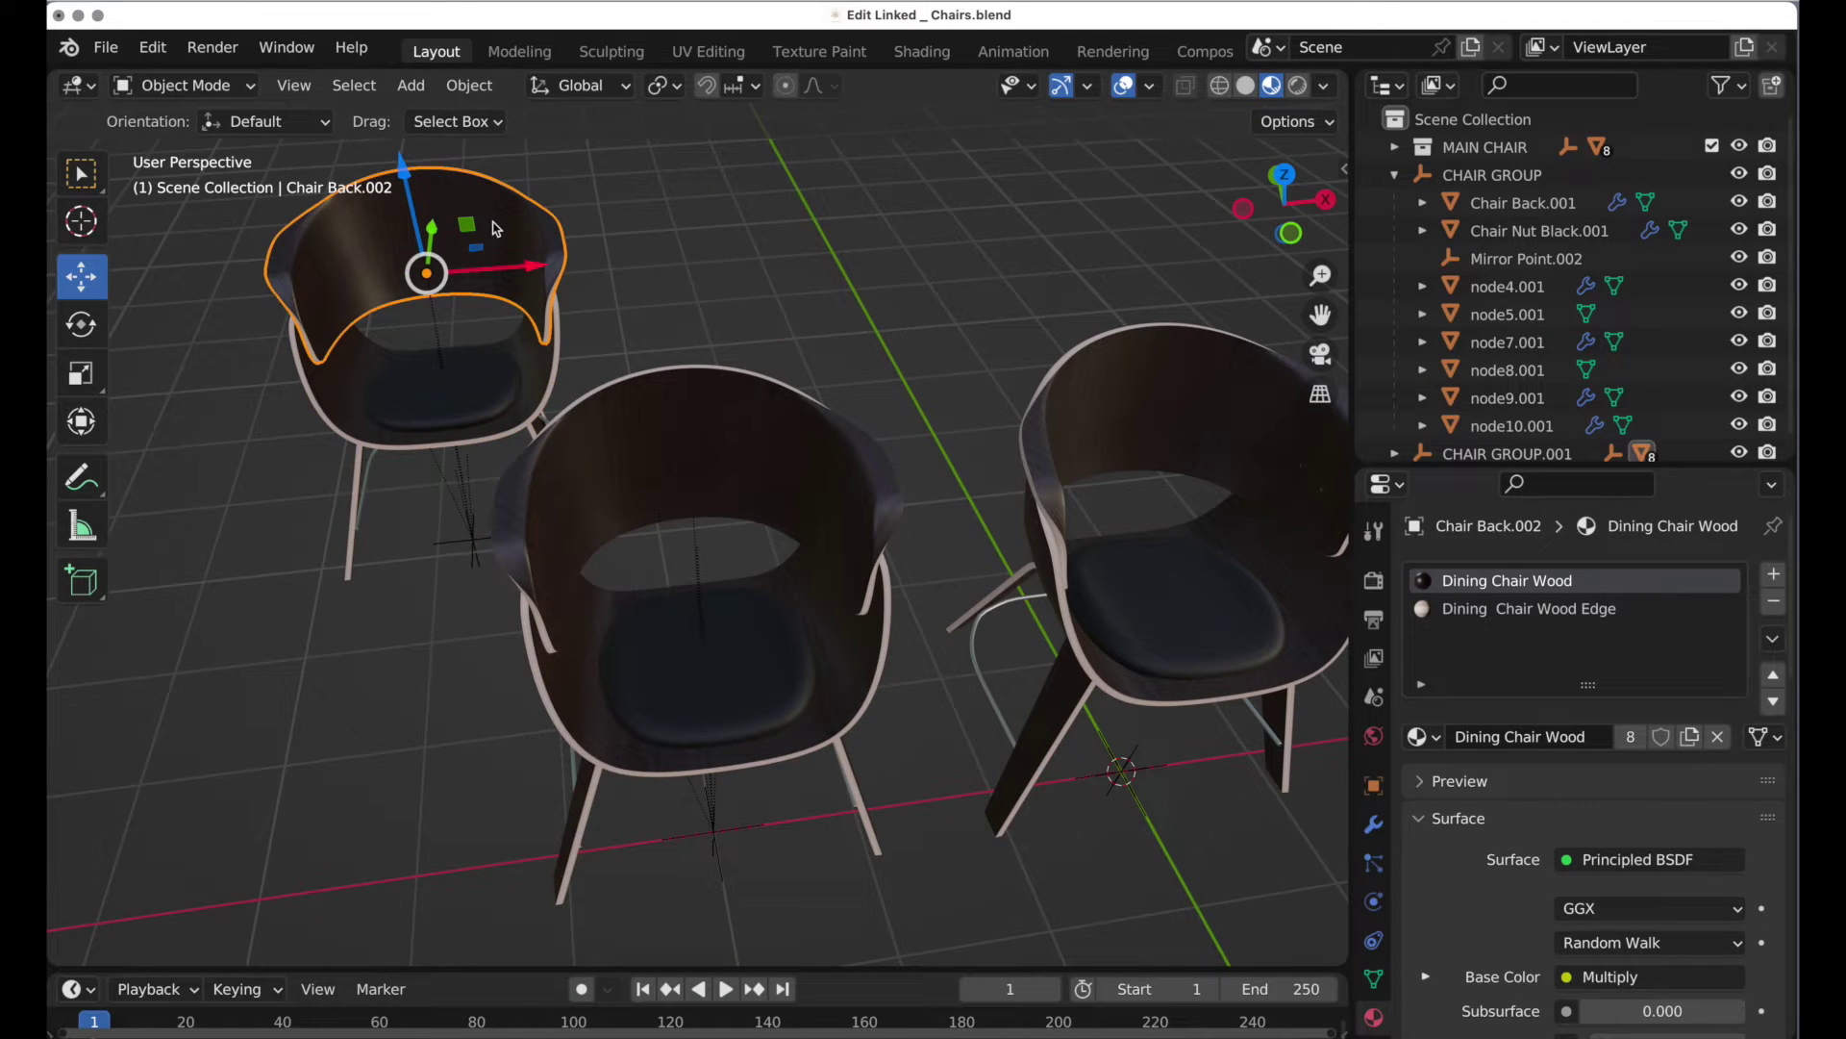
click(789, 413)
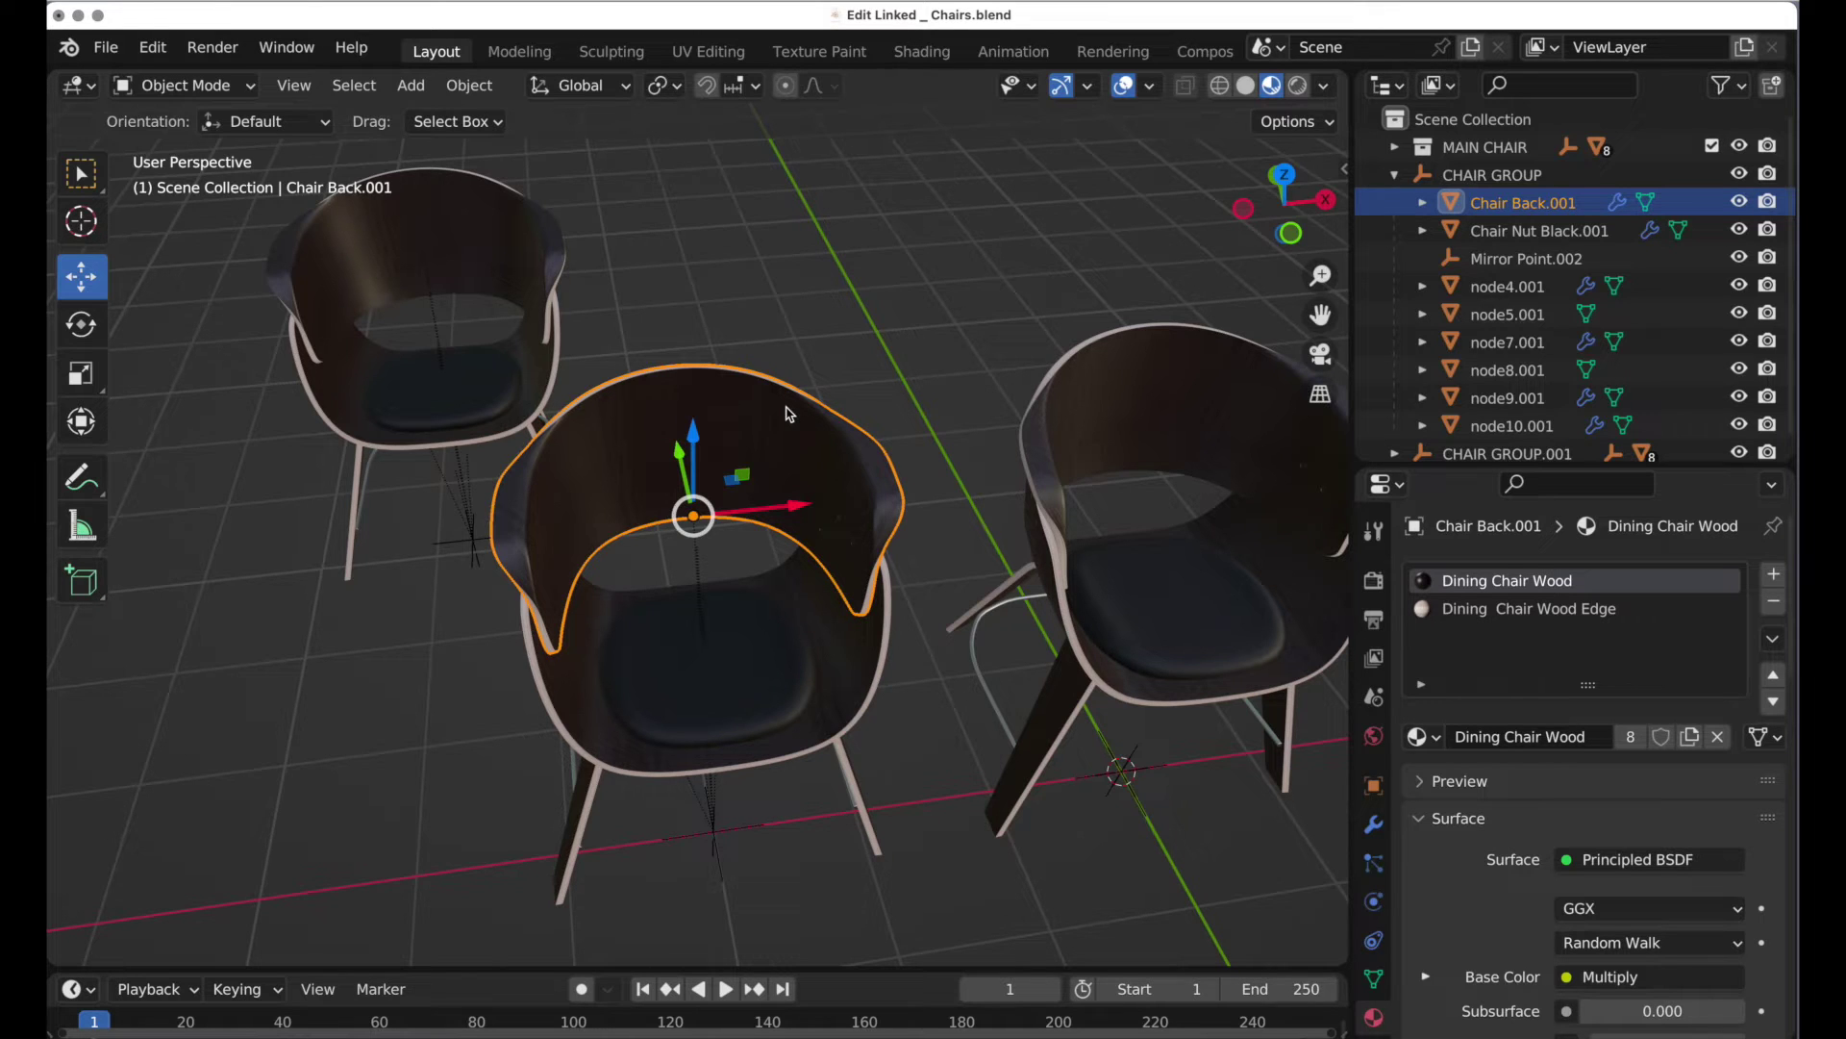
click(1394, 174)
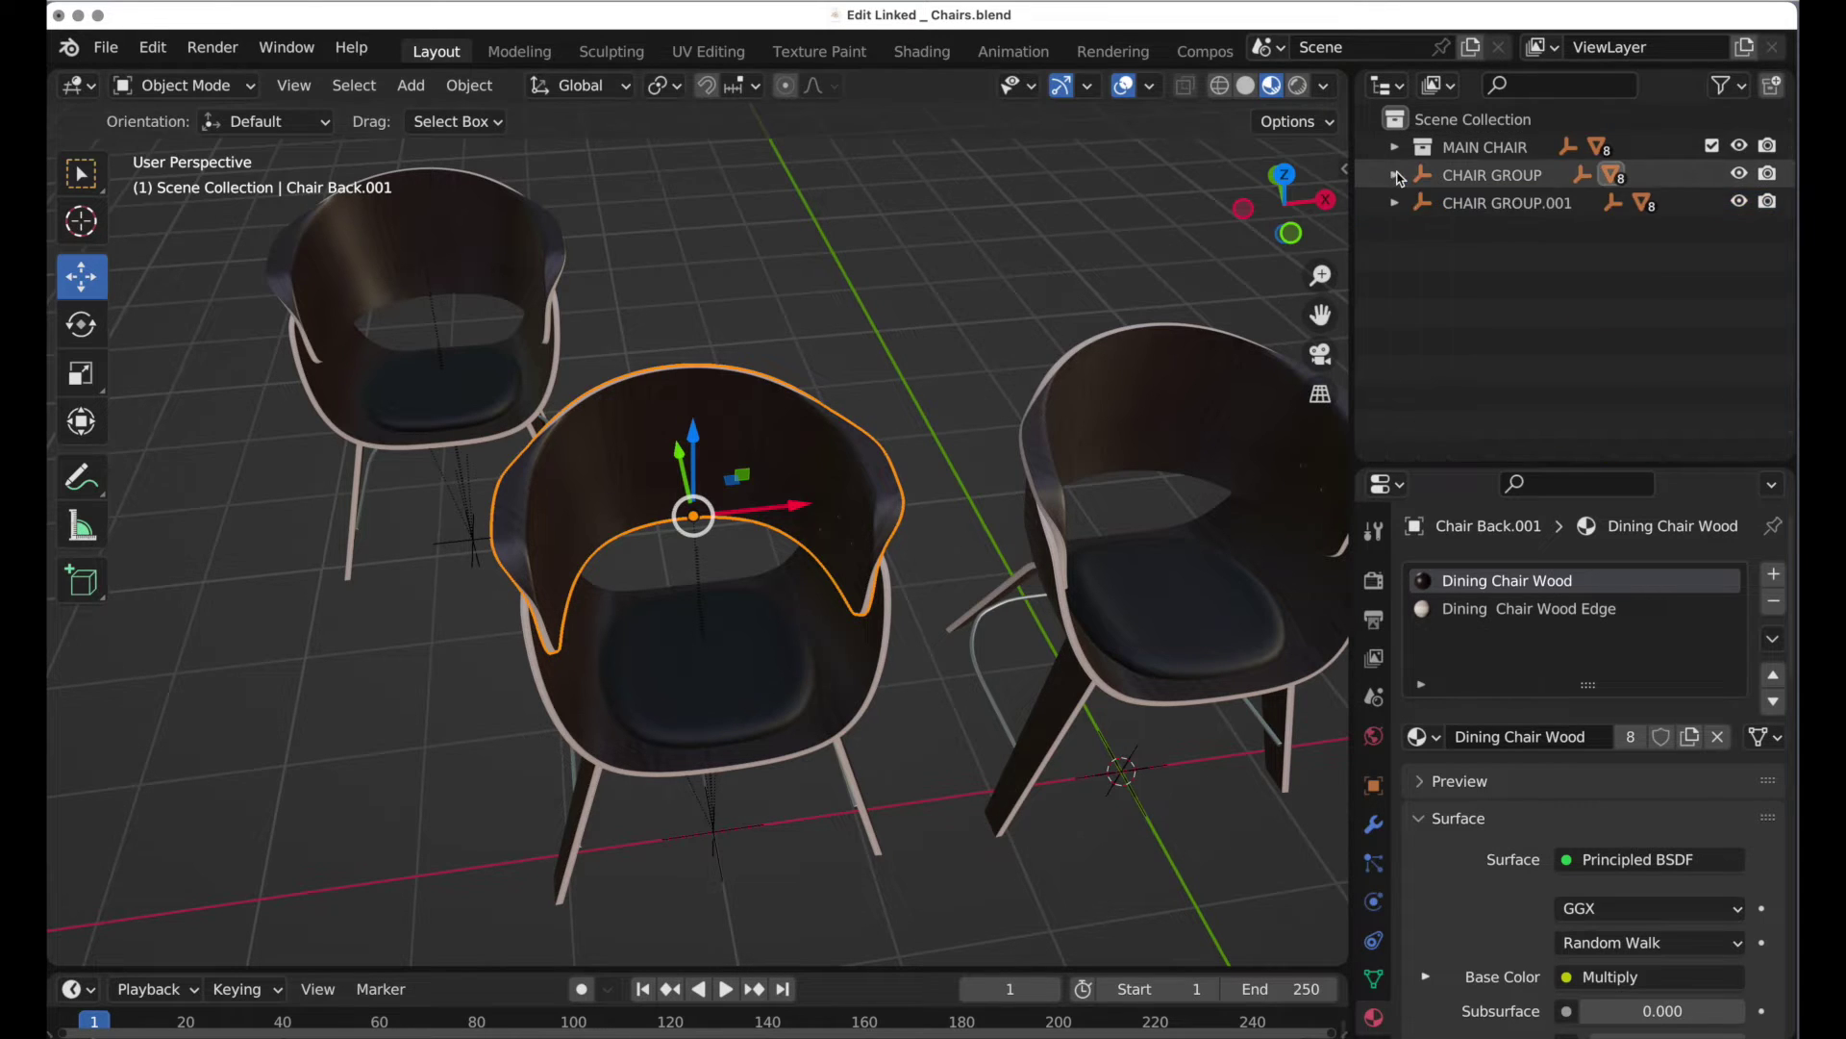
click(1510, 211)
Step: Inspect the middle and left chair backs, confirming Dining Chair Wood now has 8 users
middle_drag(733, 454, 796, 568)
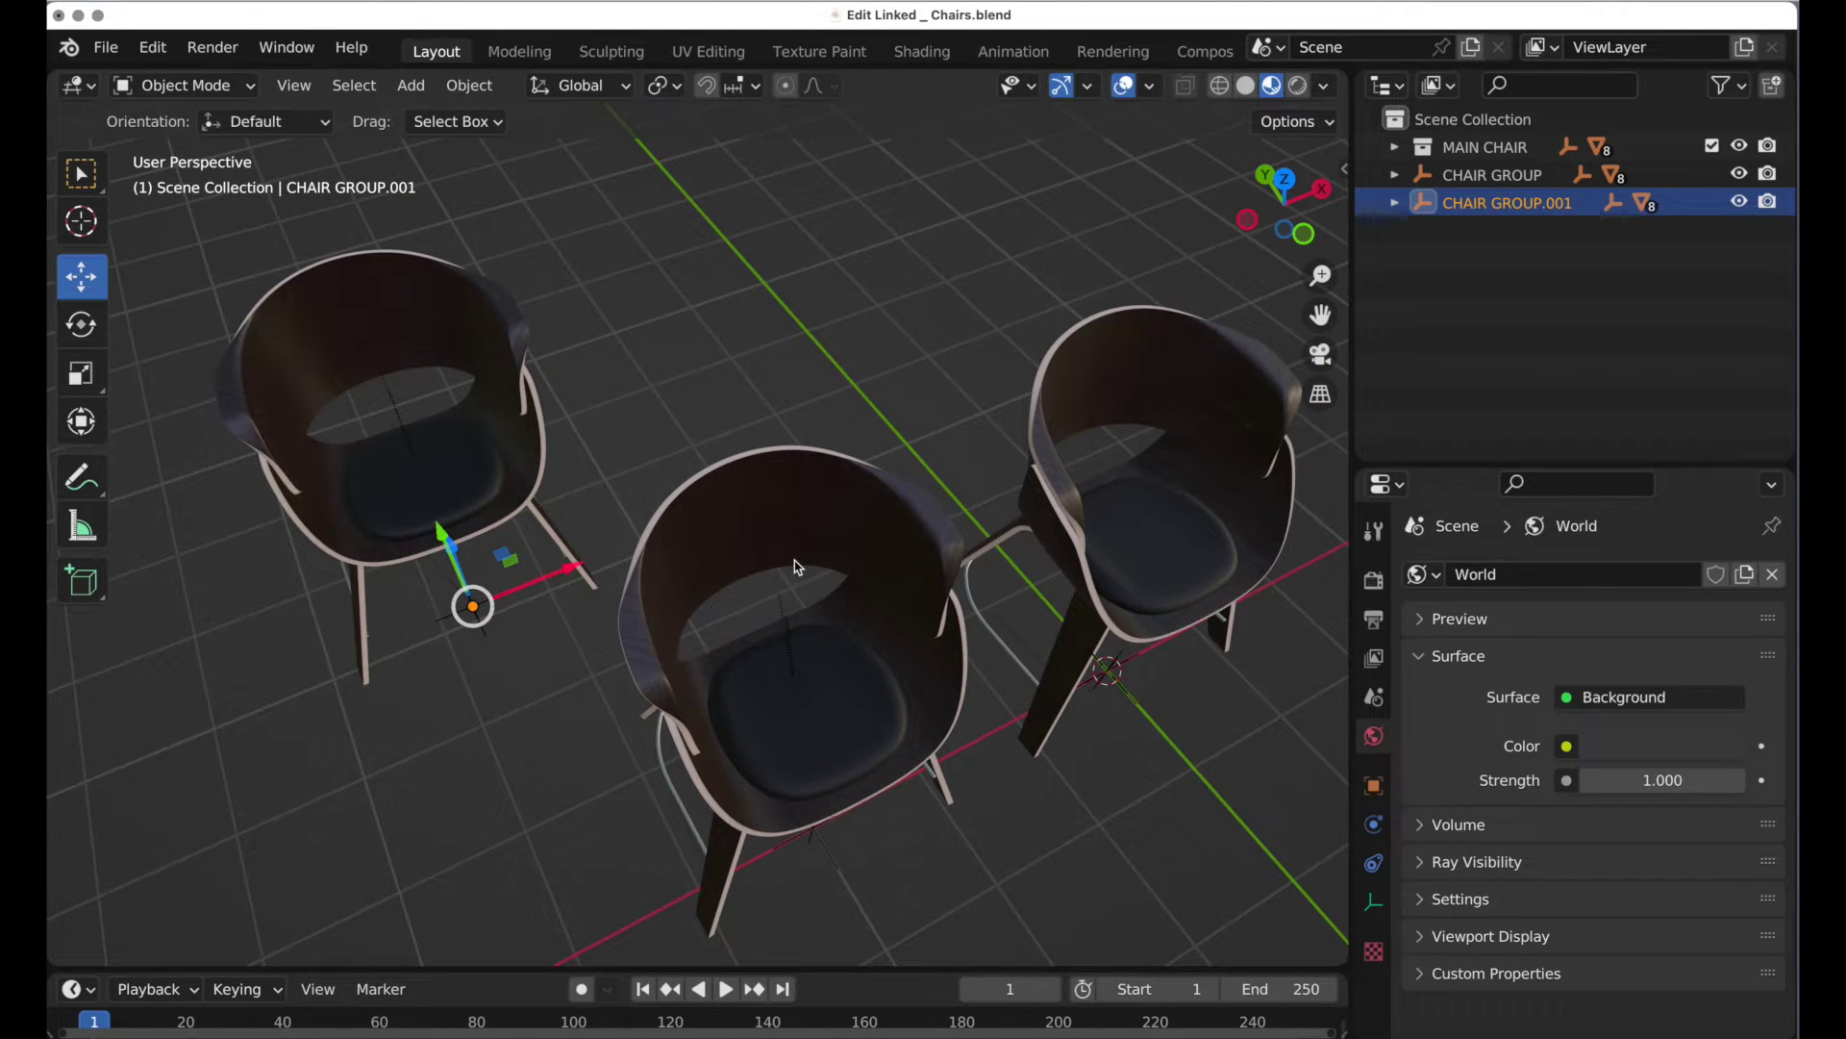
click(853, 533)
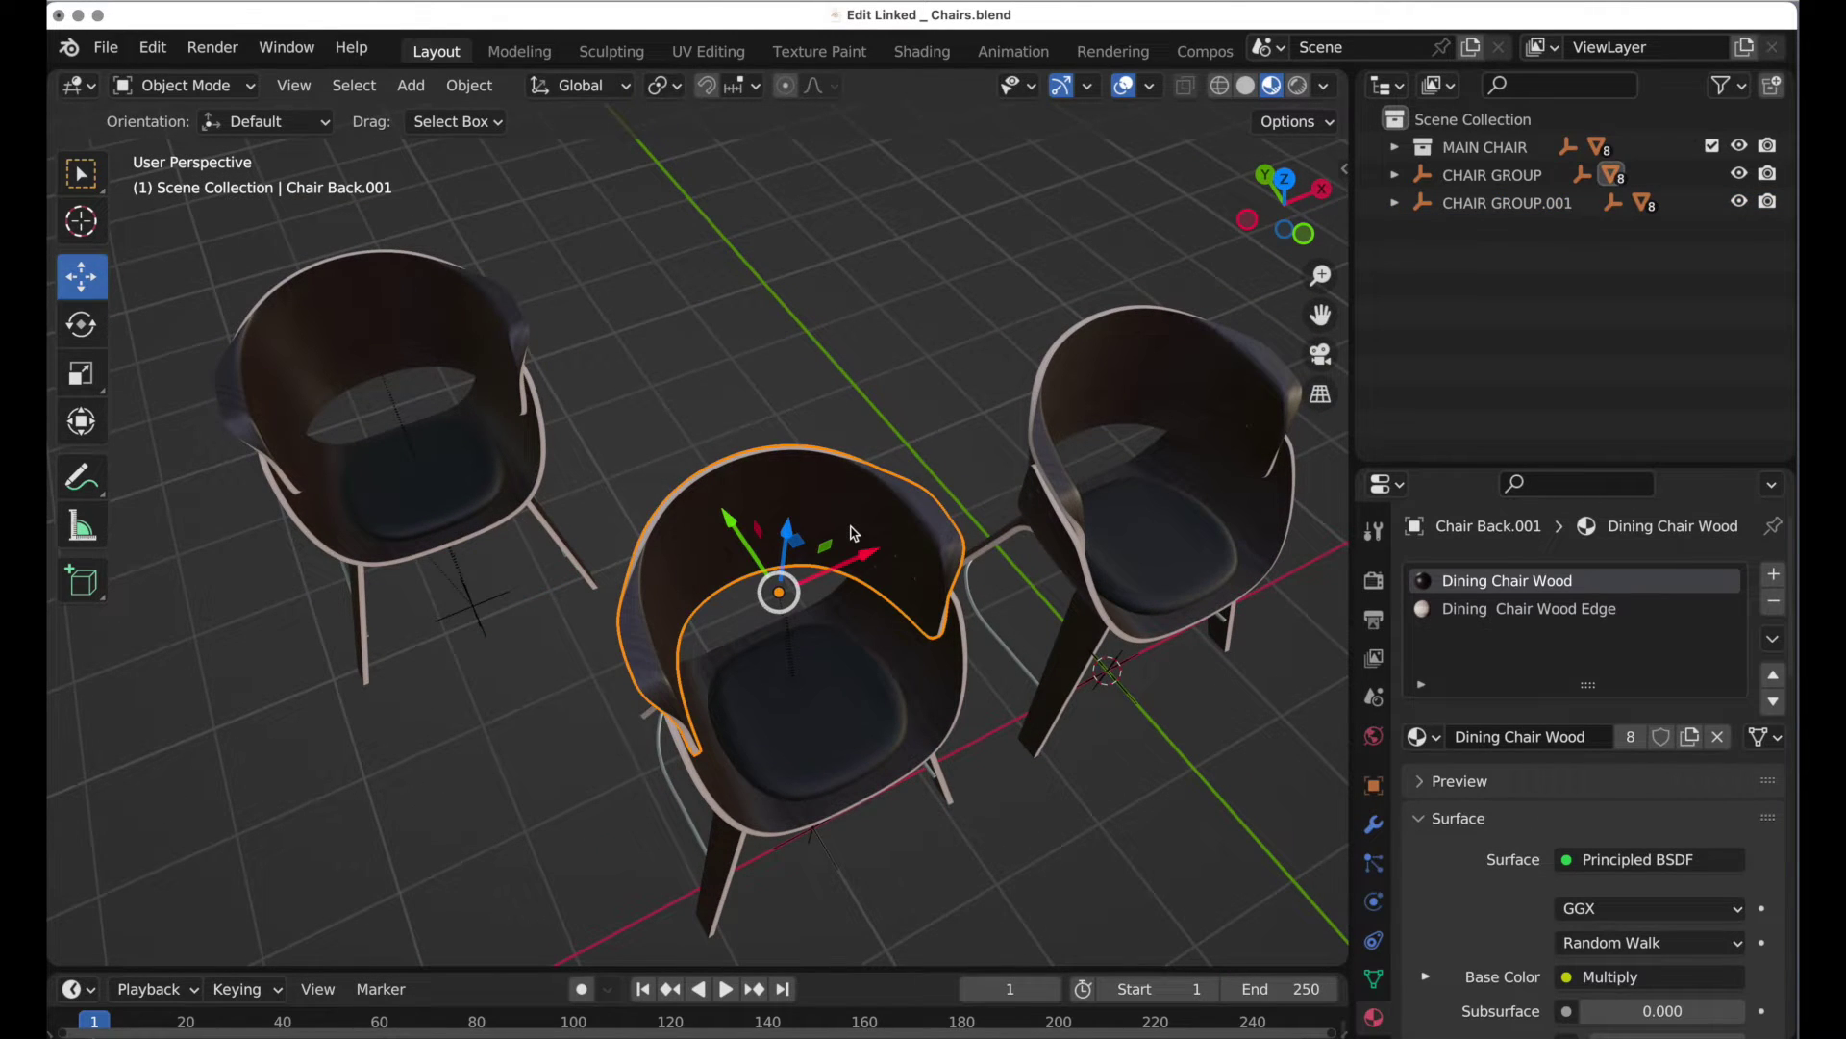
click(446, 300)
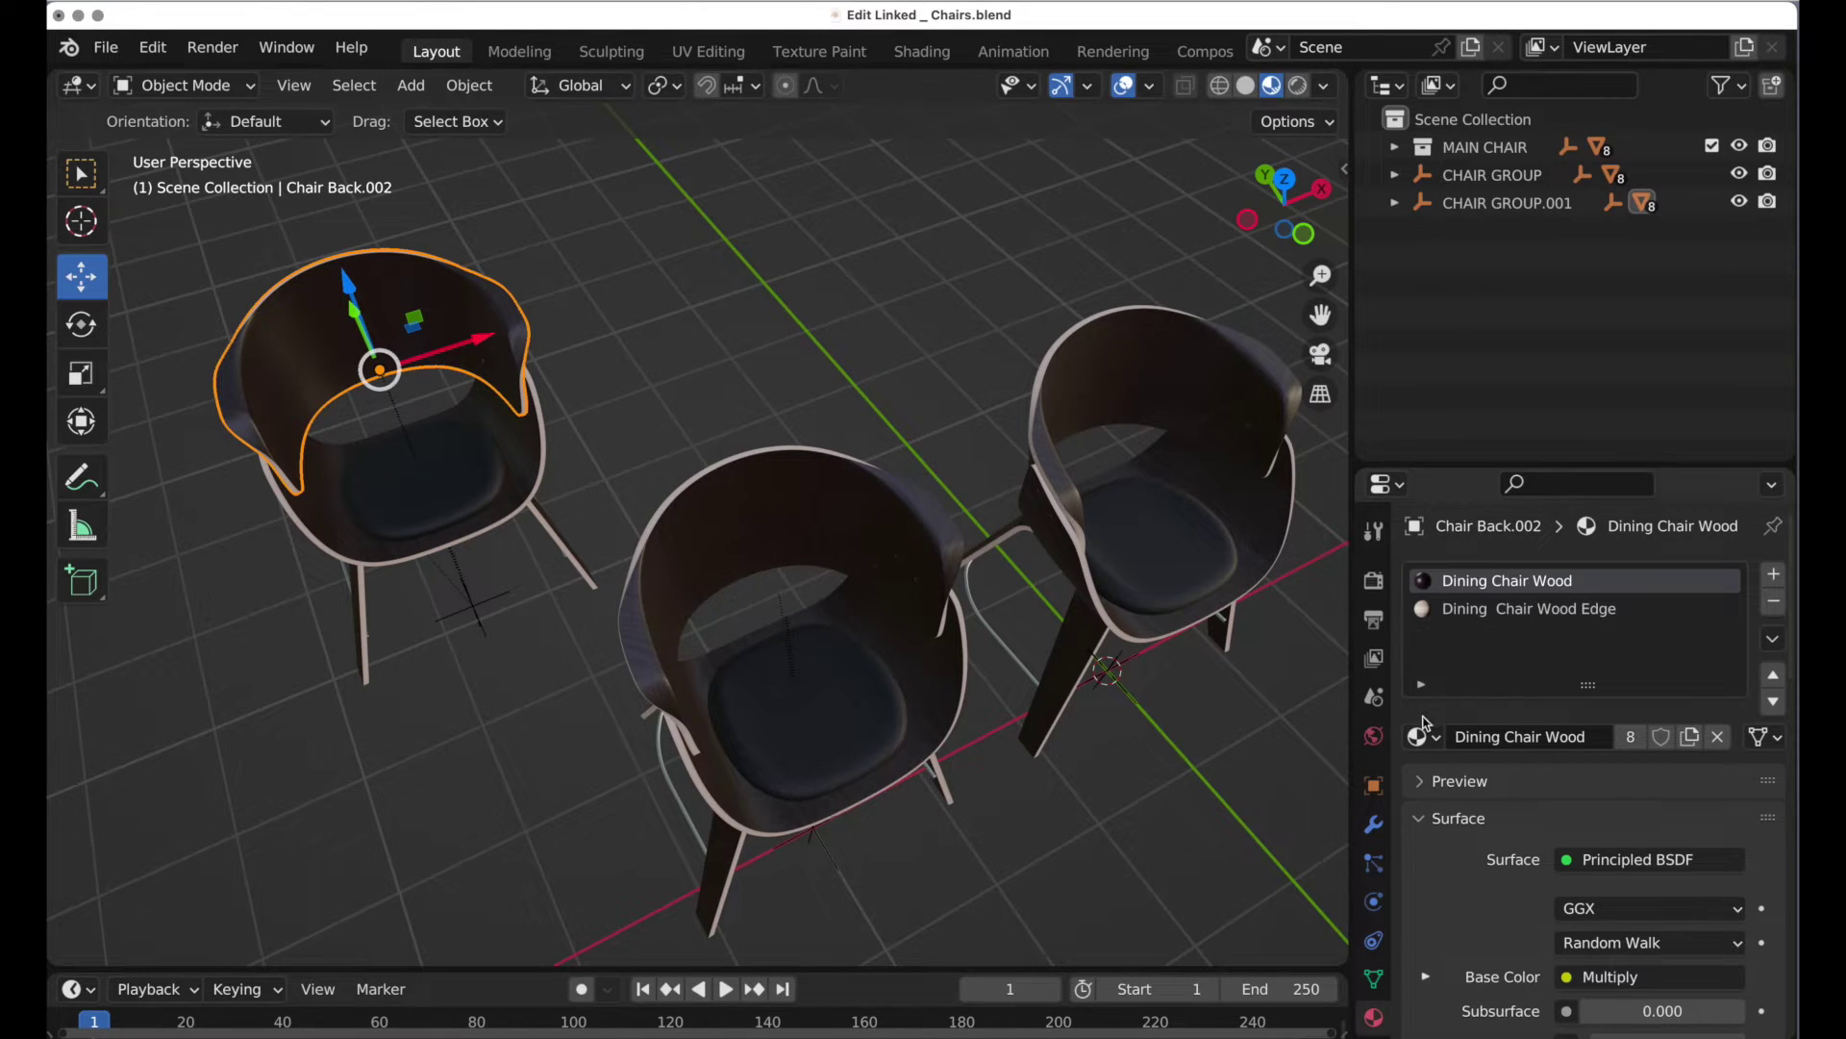
scroll(1135, 711, up, 4)
scroll(1083, 599, down, 1)
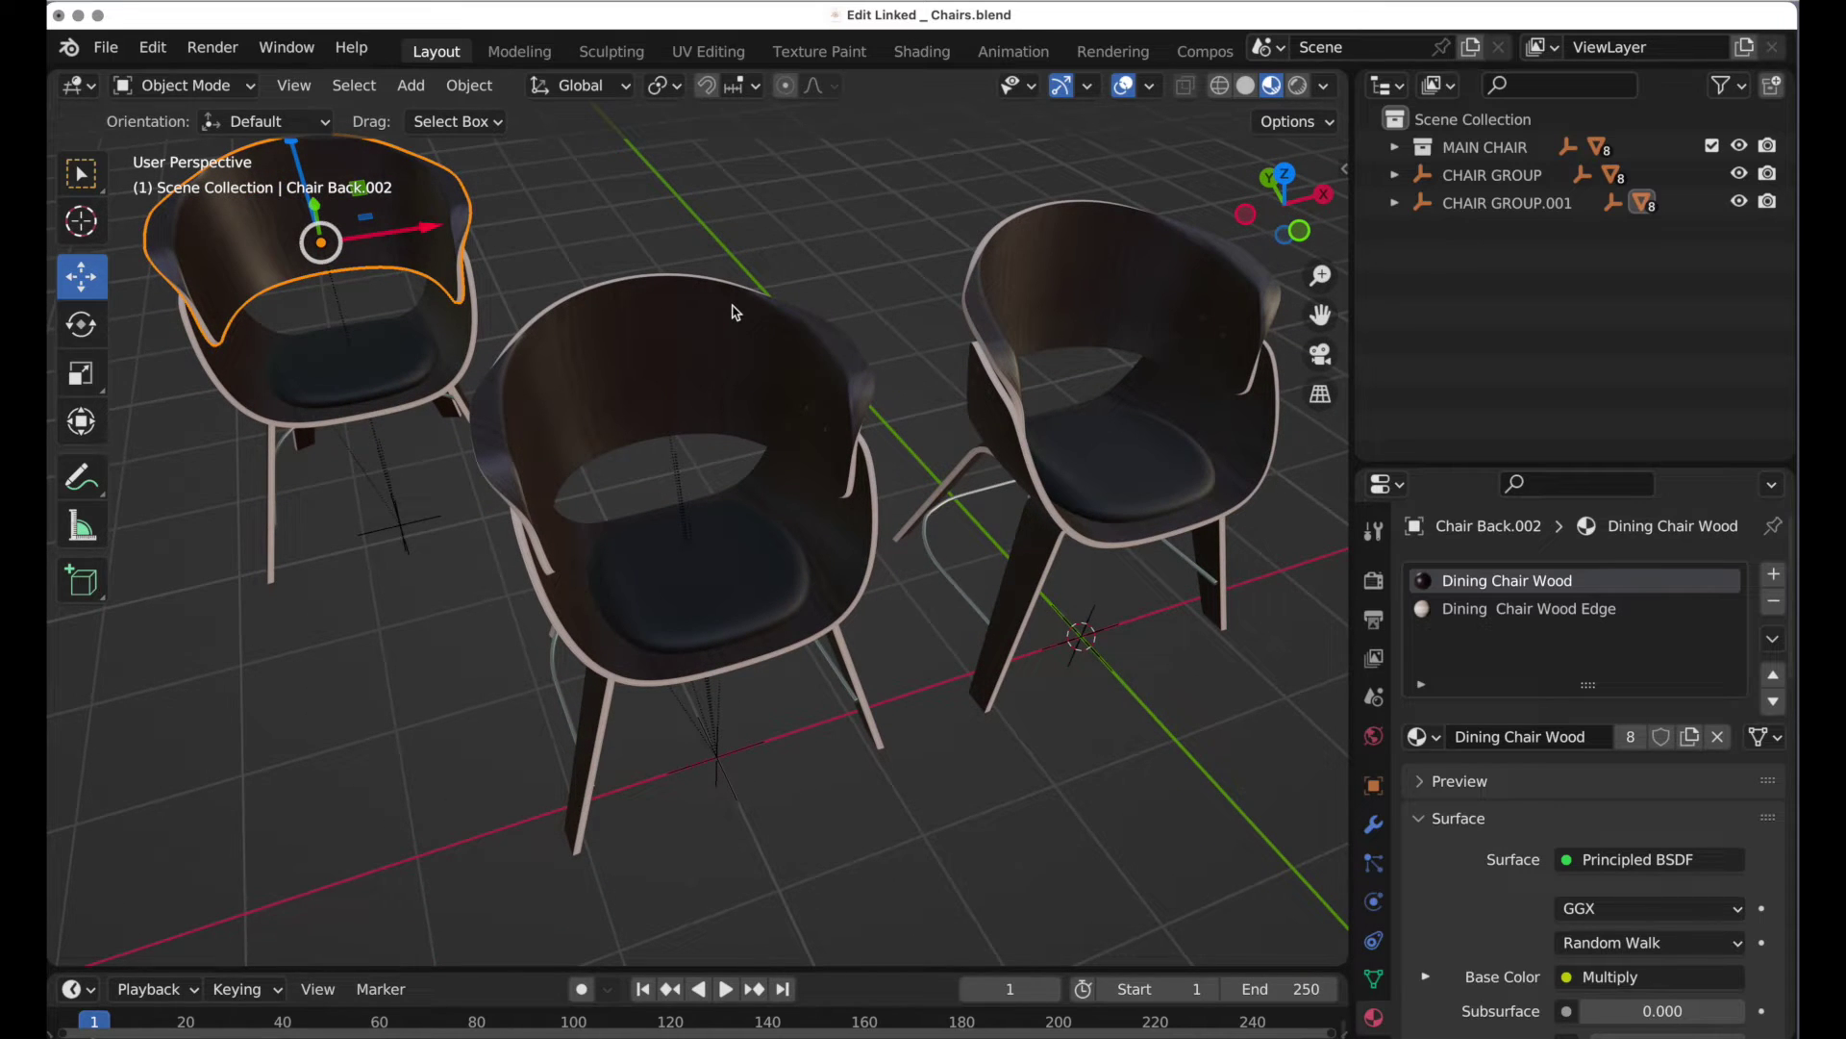
Step: Snap the cursor to the middle seat, add a UV Sphere there, and move it into CHAIR GROUP
click(777, 546)
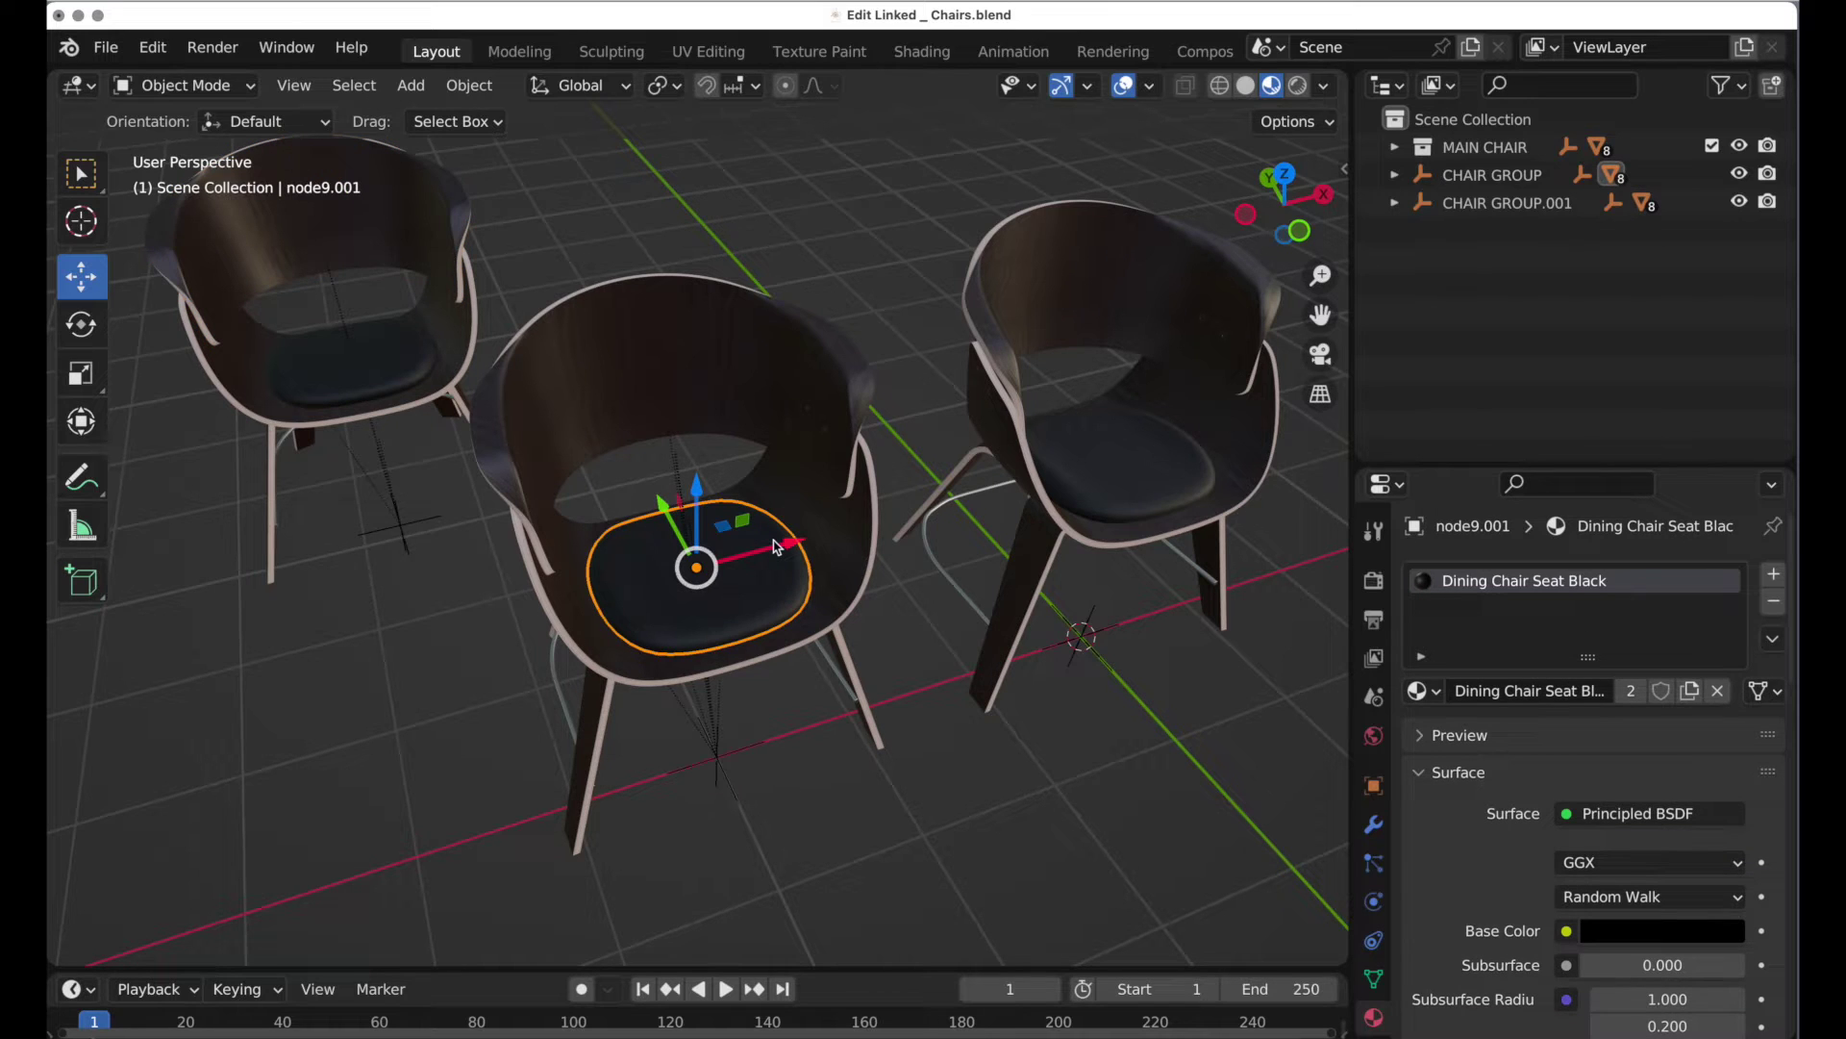
key(shift+s)
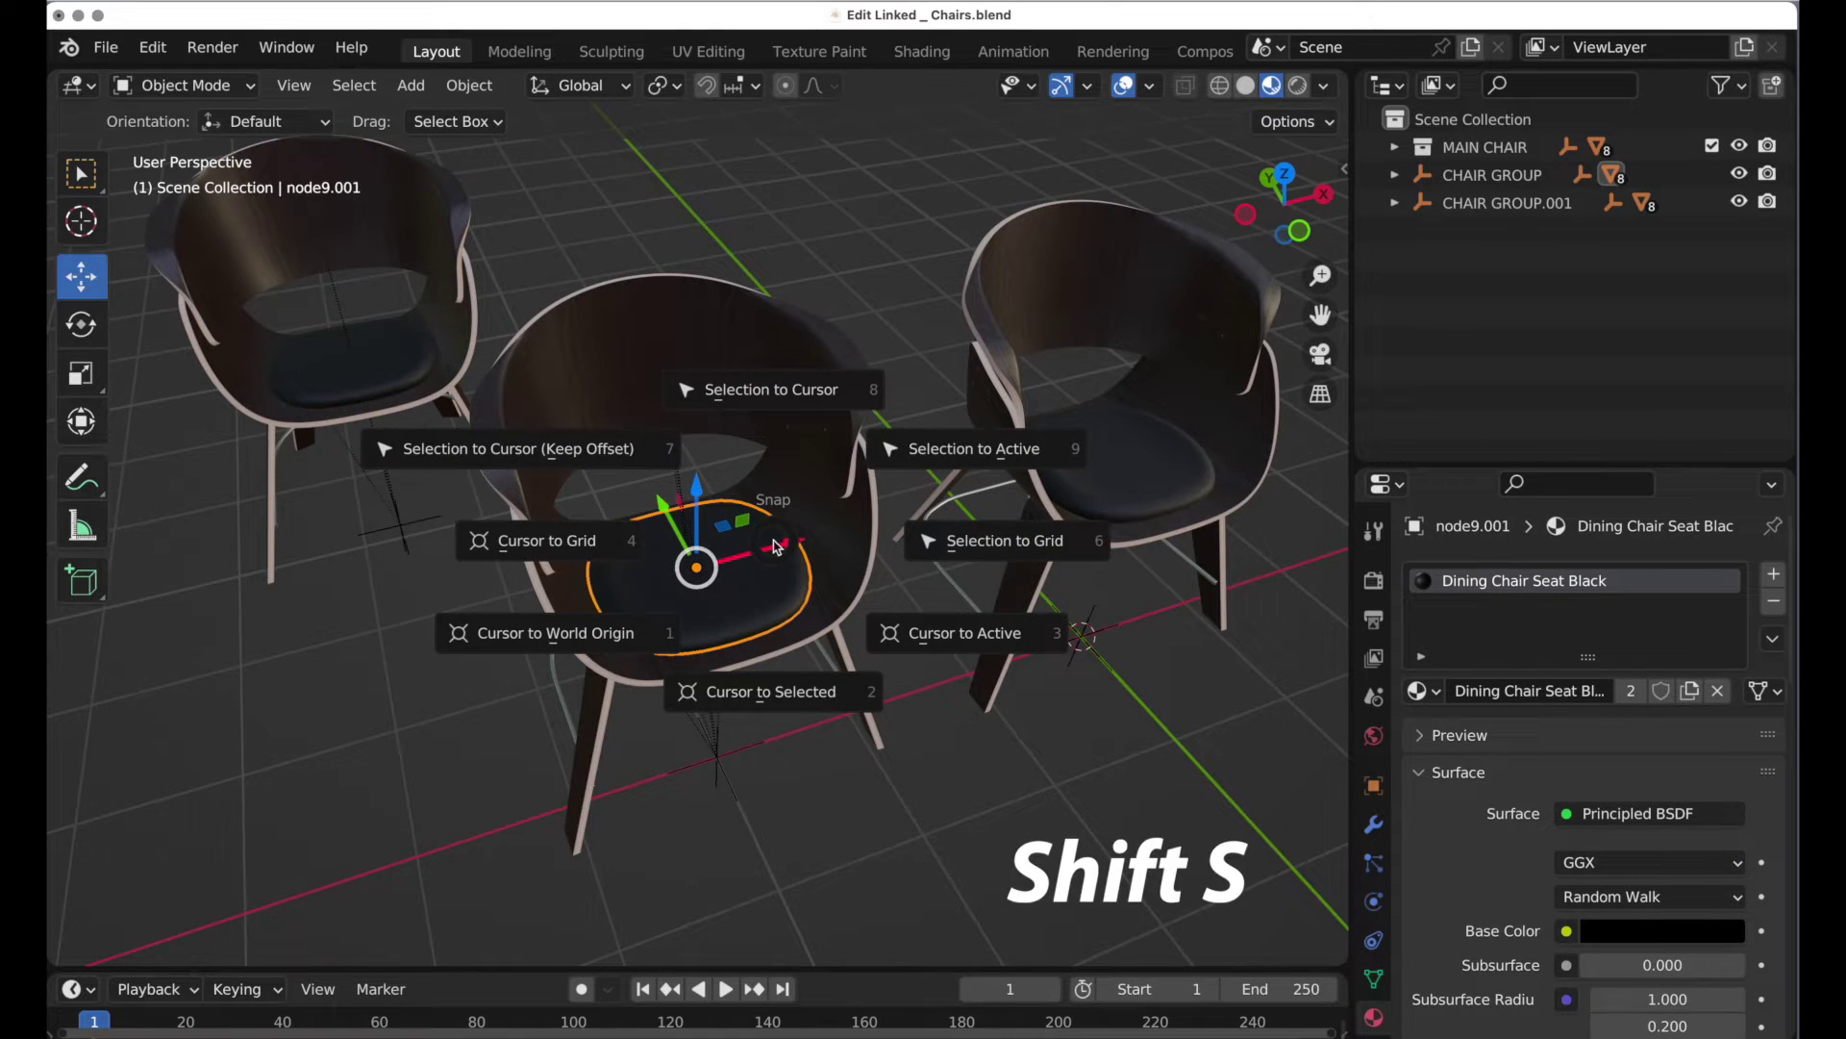
click(774, 707)
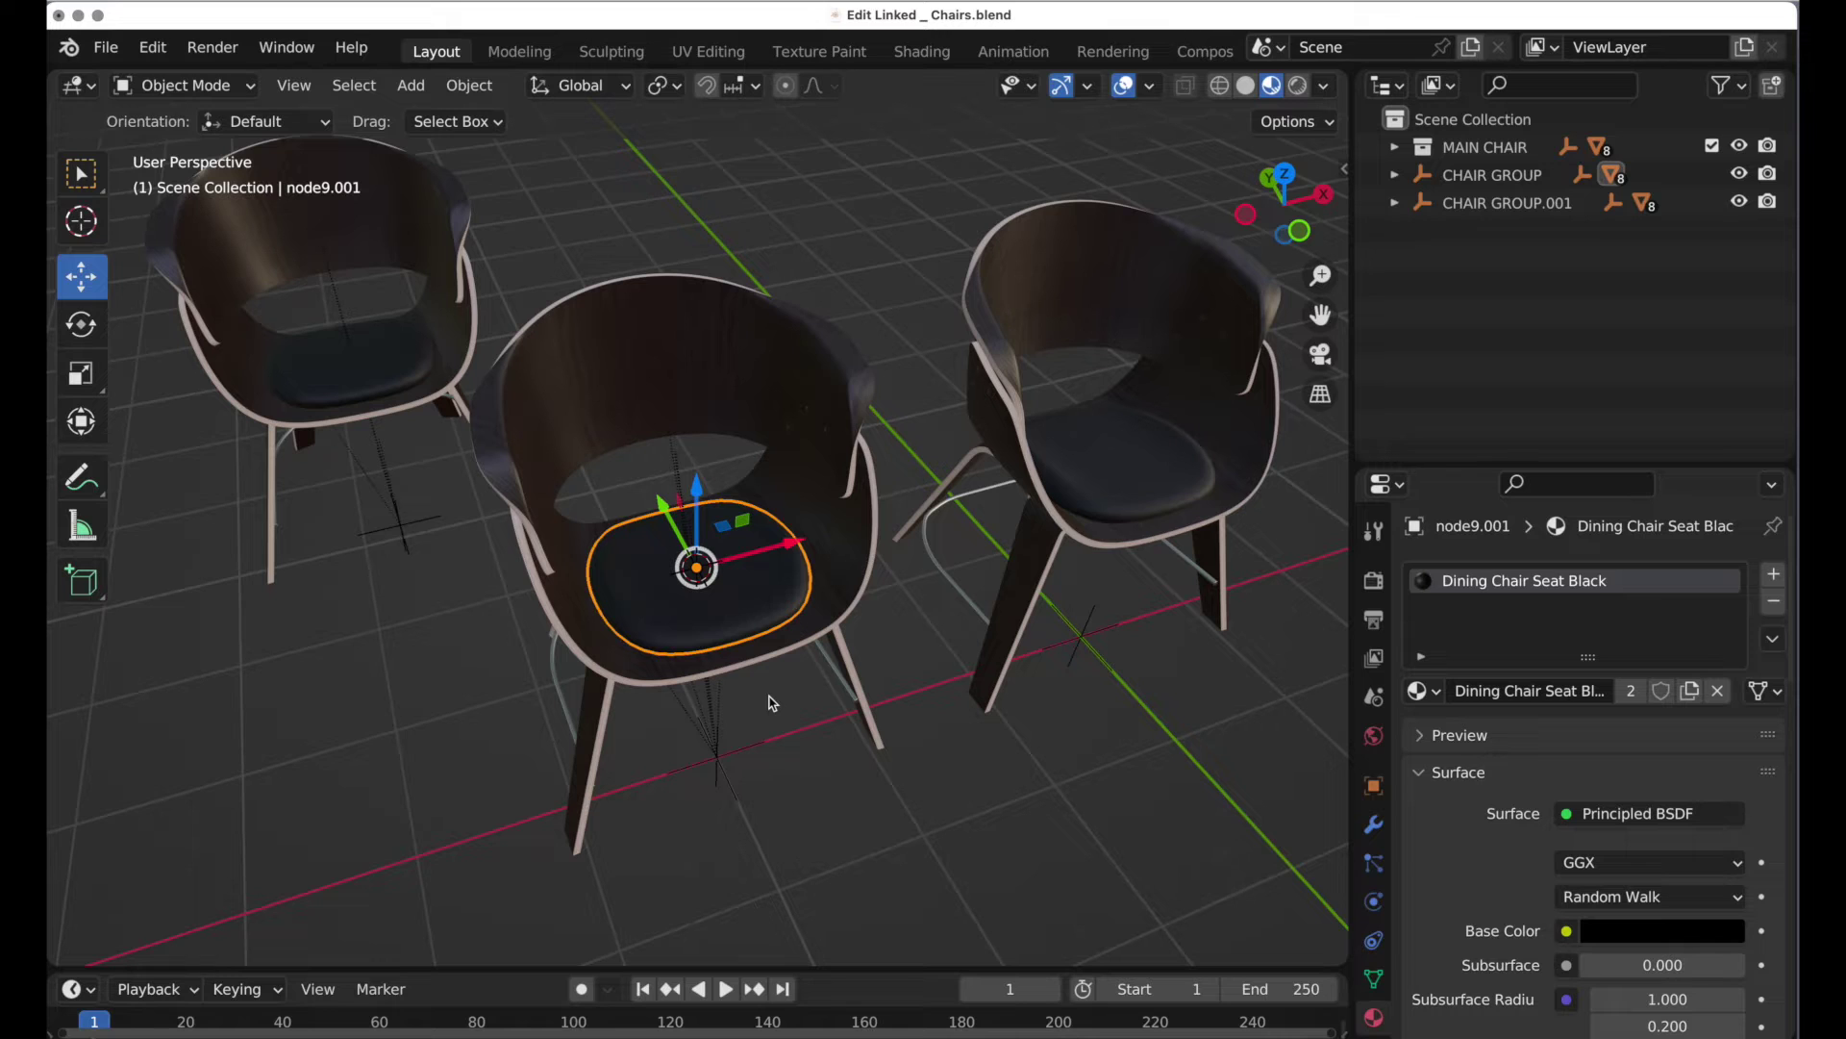
key(shift+a)
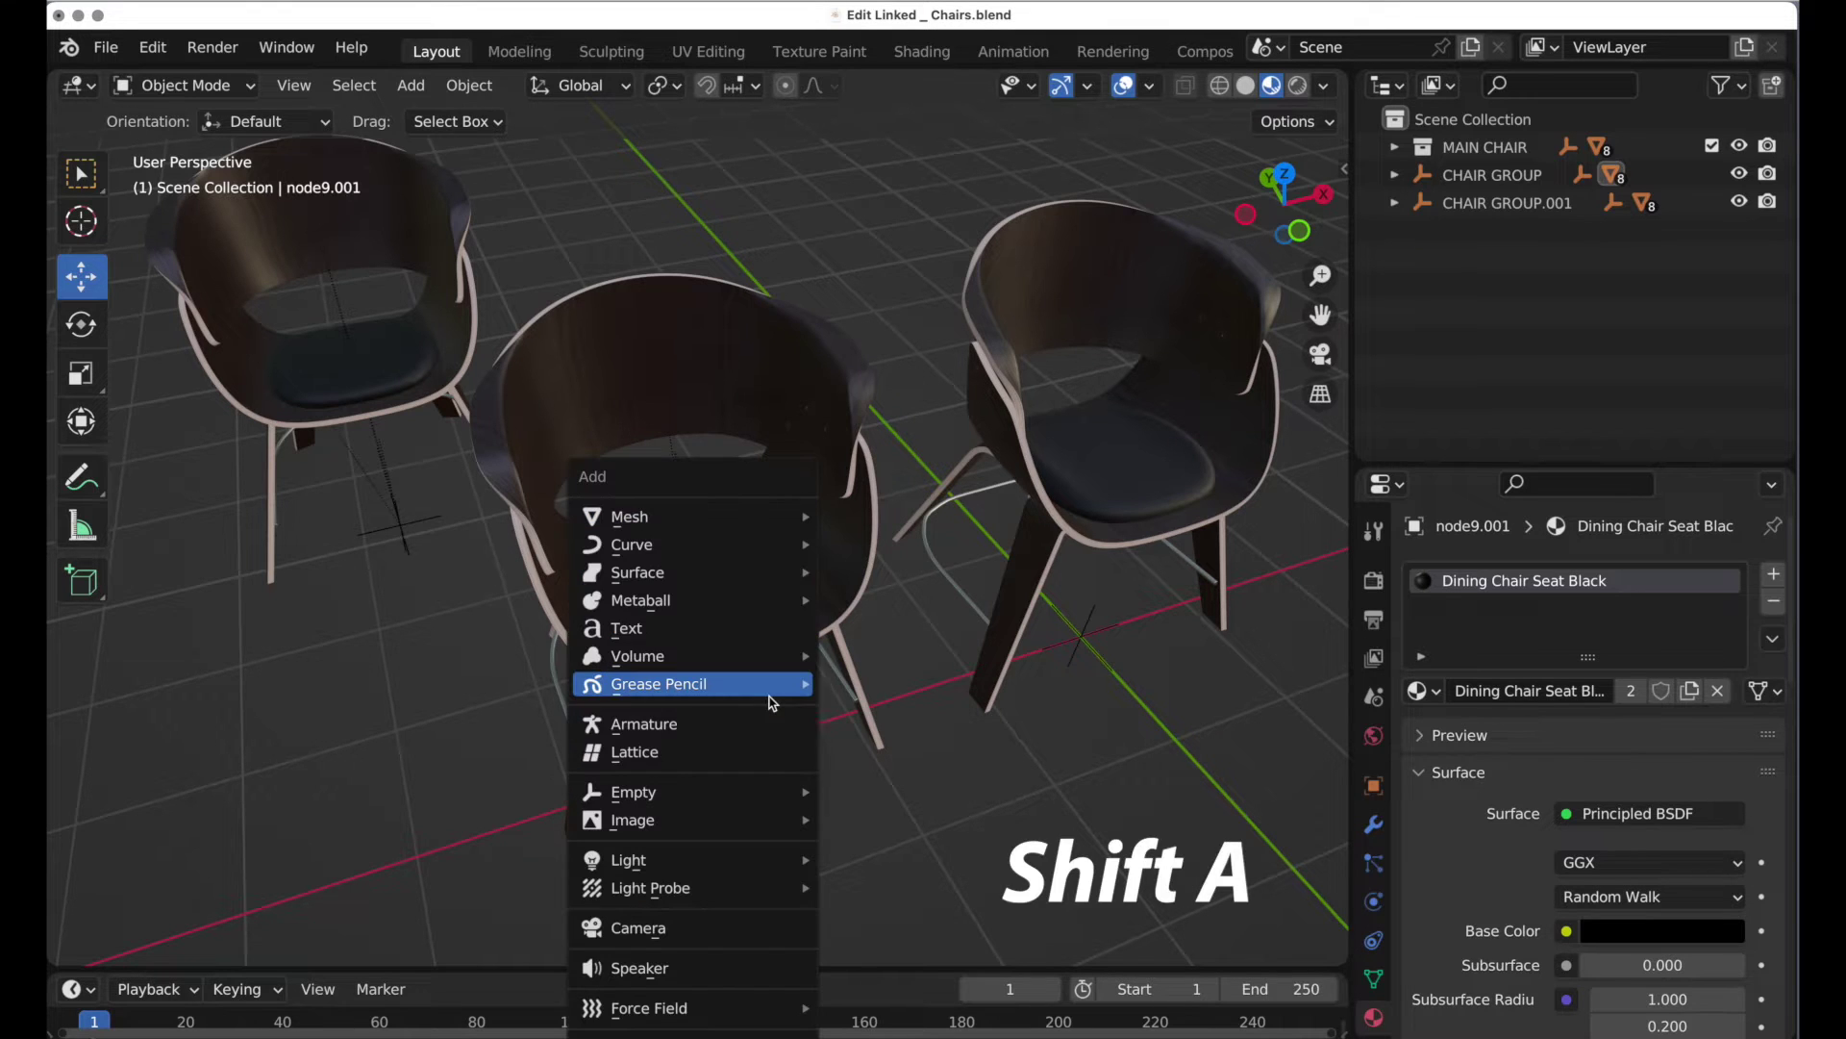
mouse_move(764, 524)
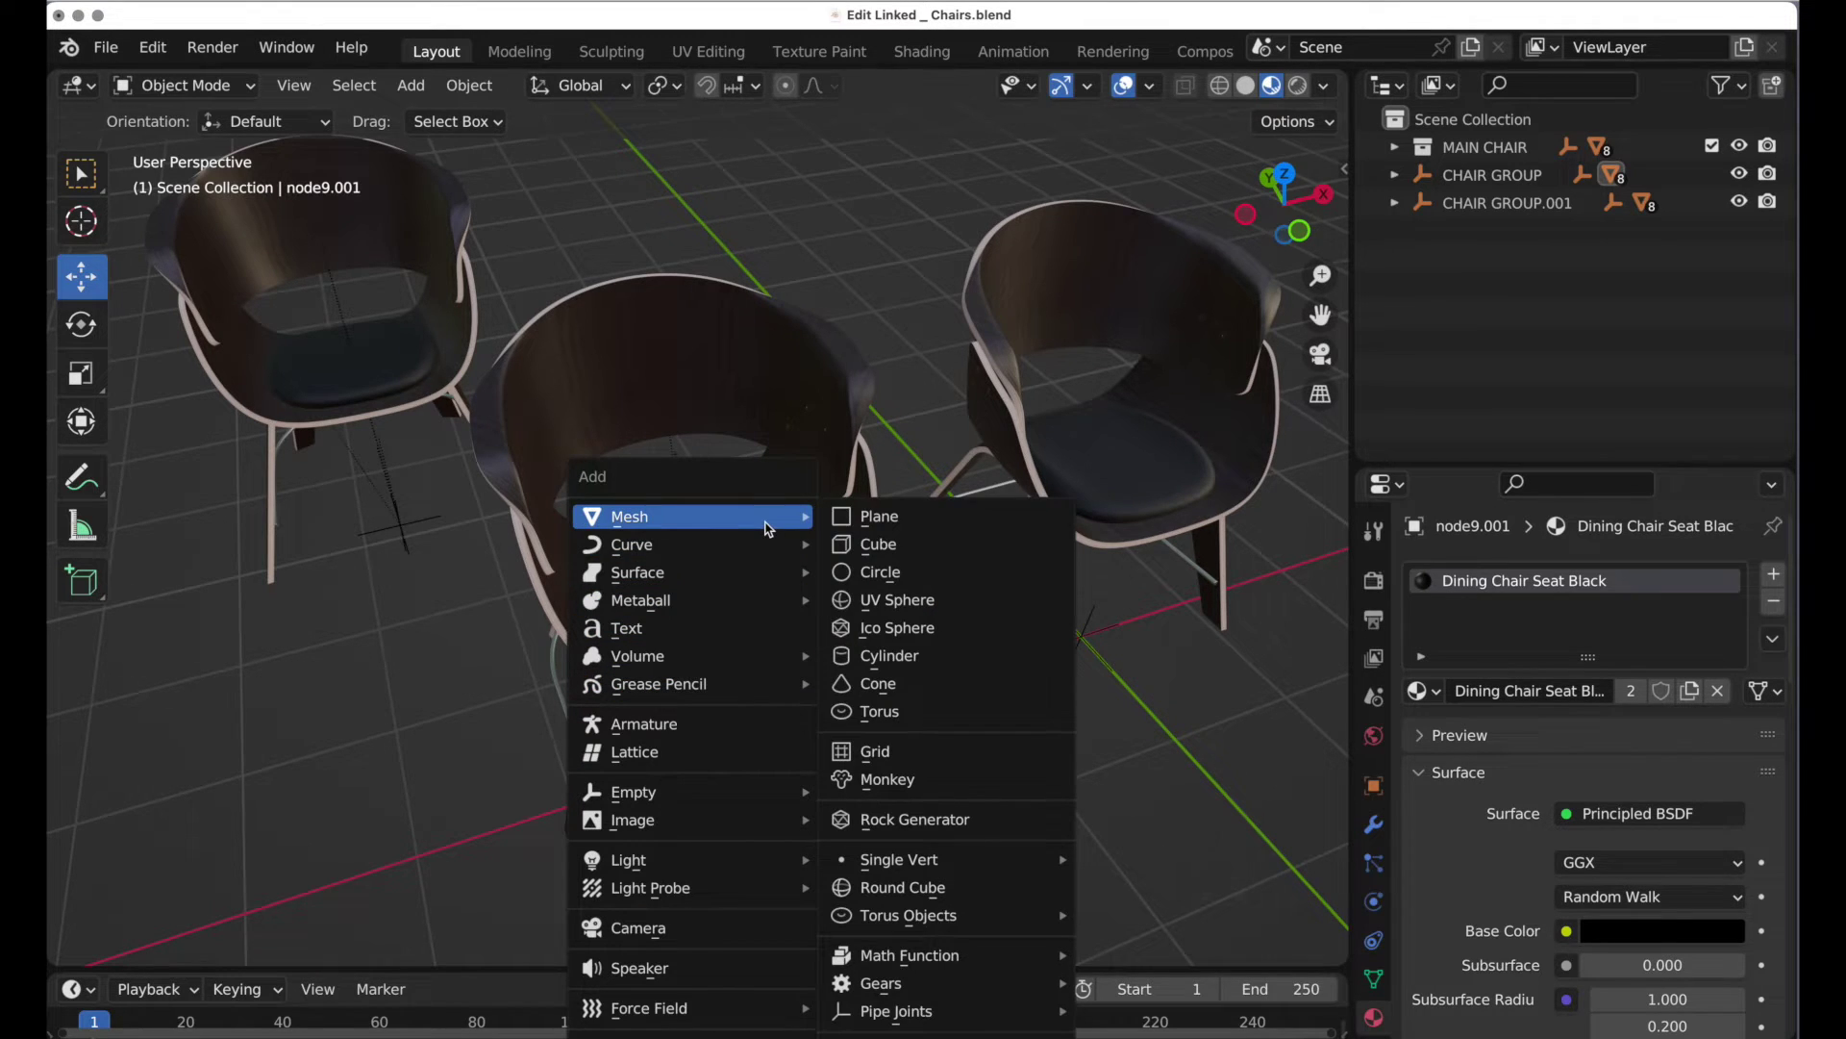
click(873, 606)
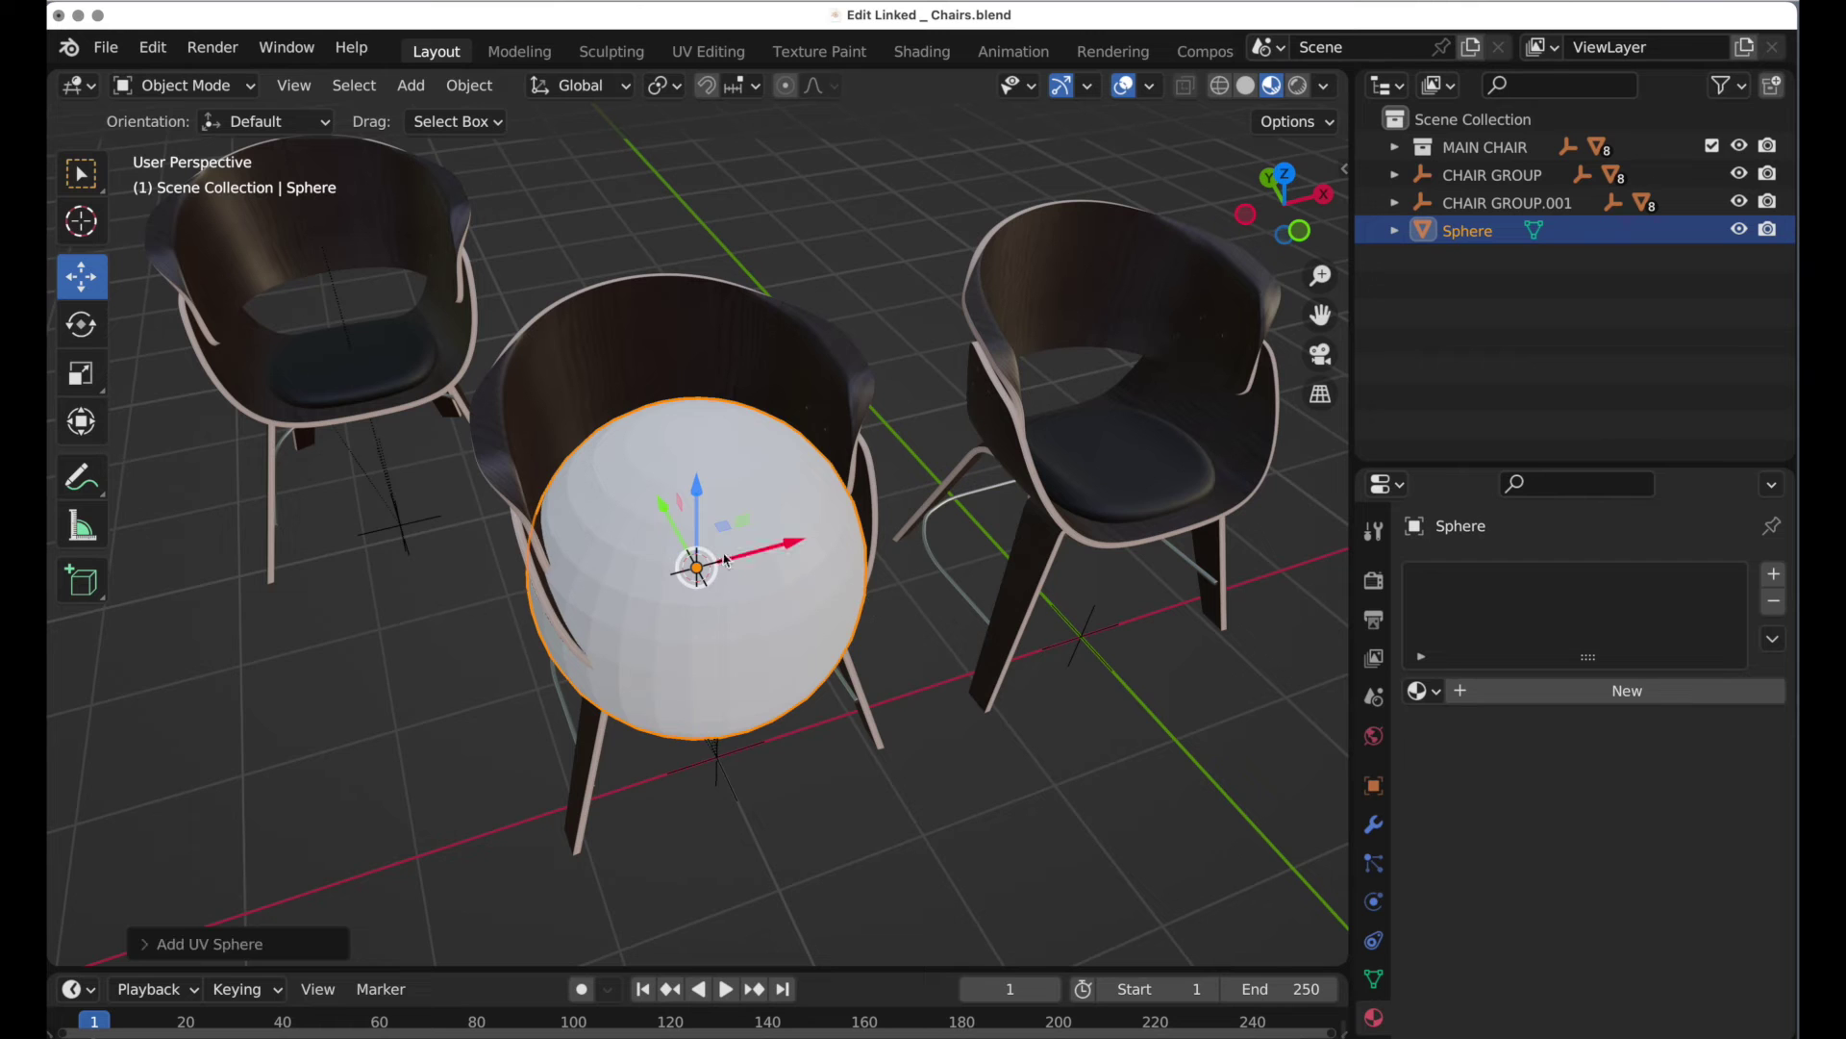
middle_drag(755, 627, 741, 589)
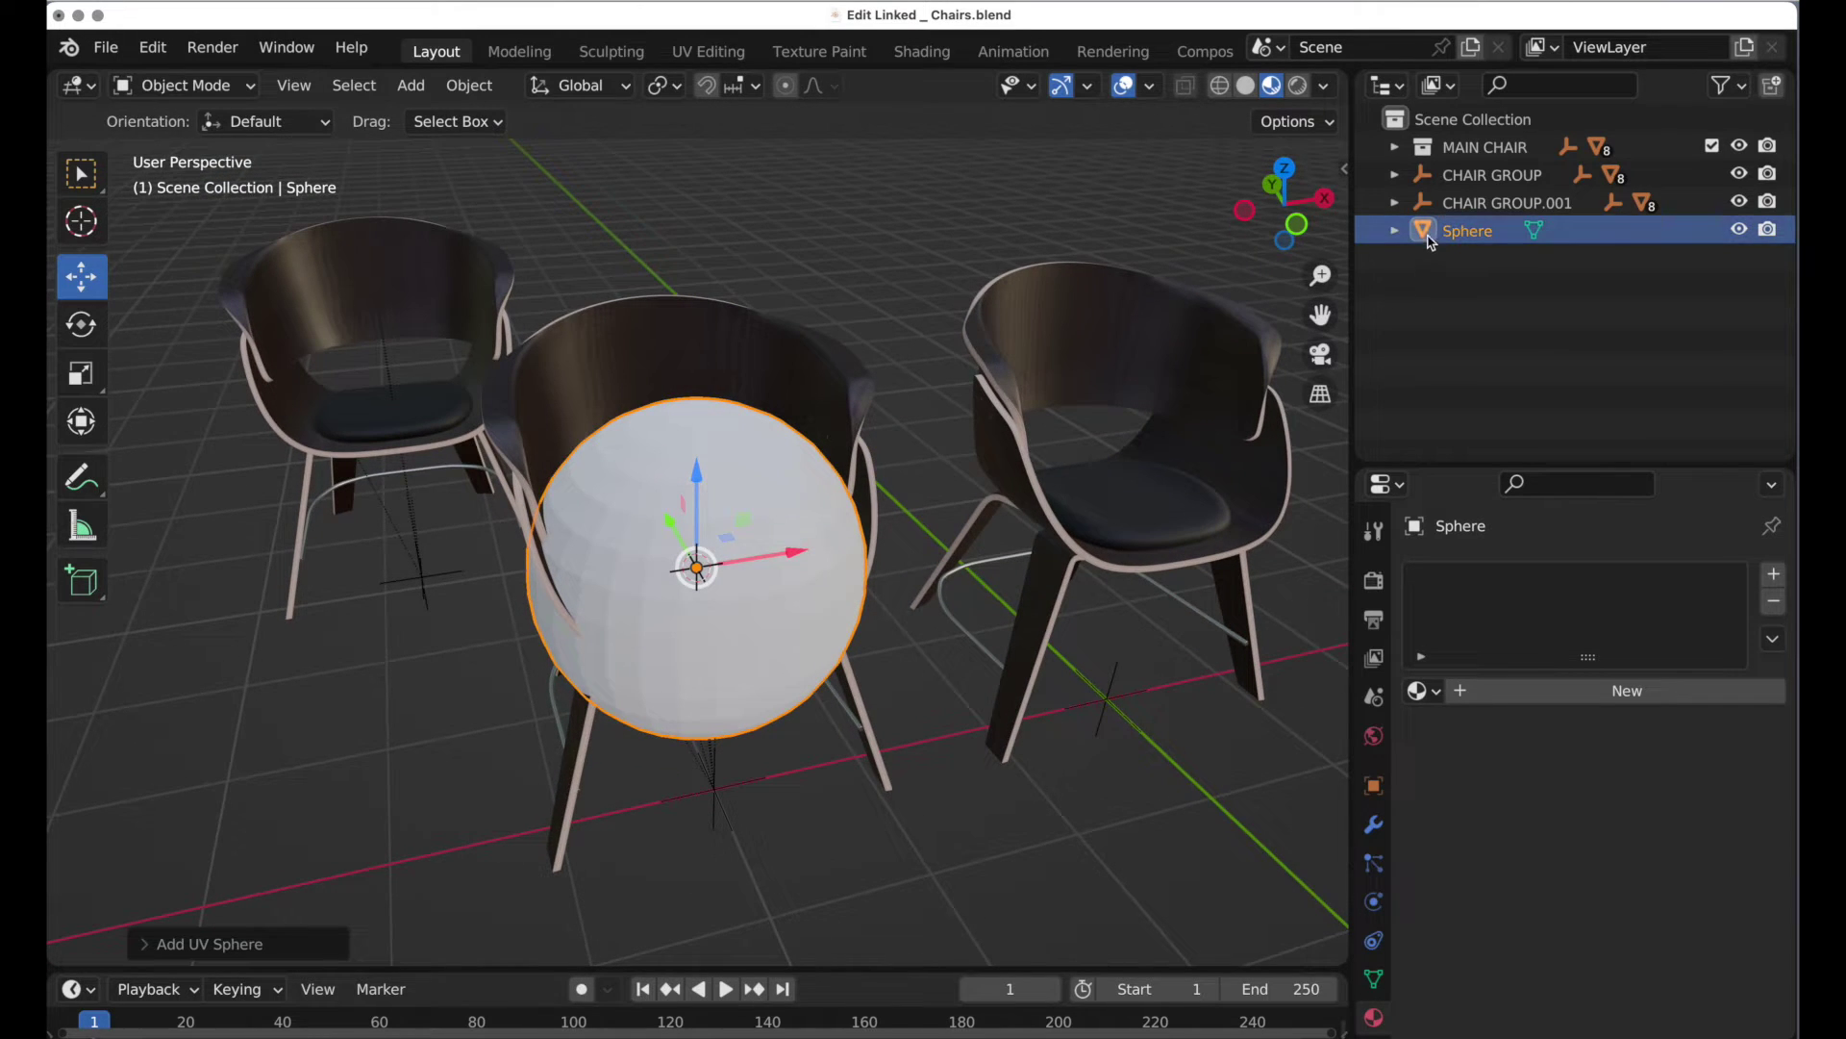
shift+drag(1430, 237, 1531, 179)
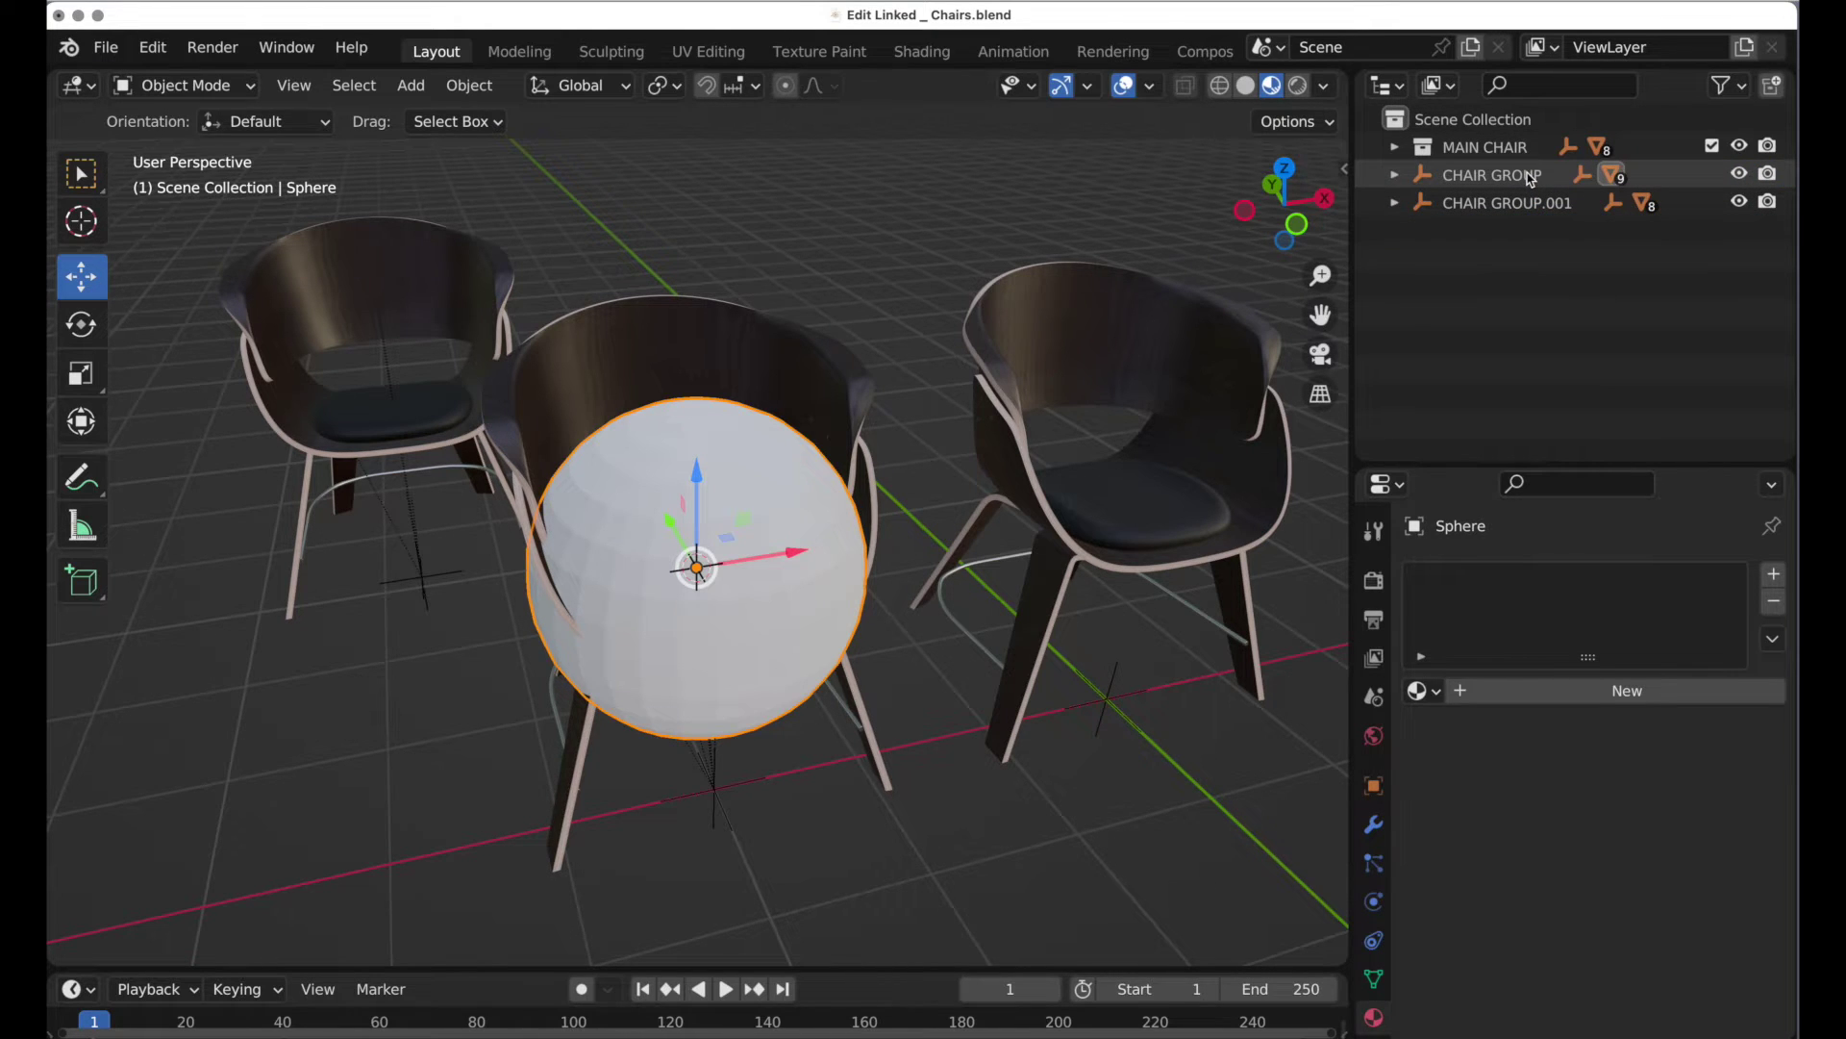
Step: Shrink the test sphere and raise it along Z
key(s)
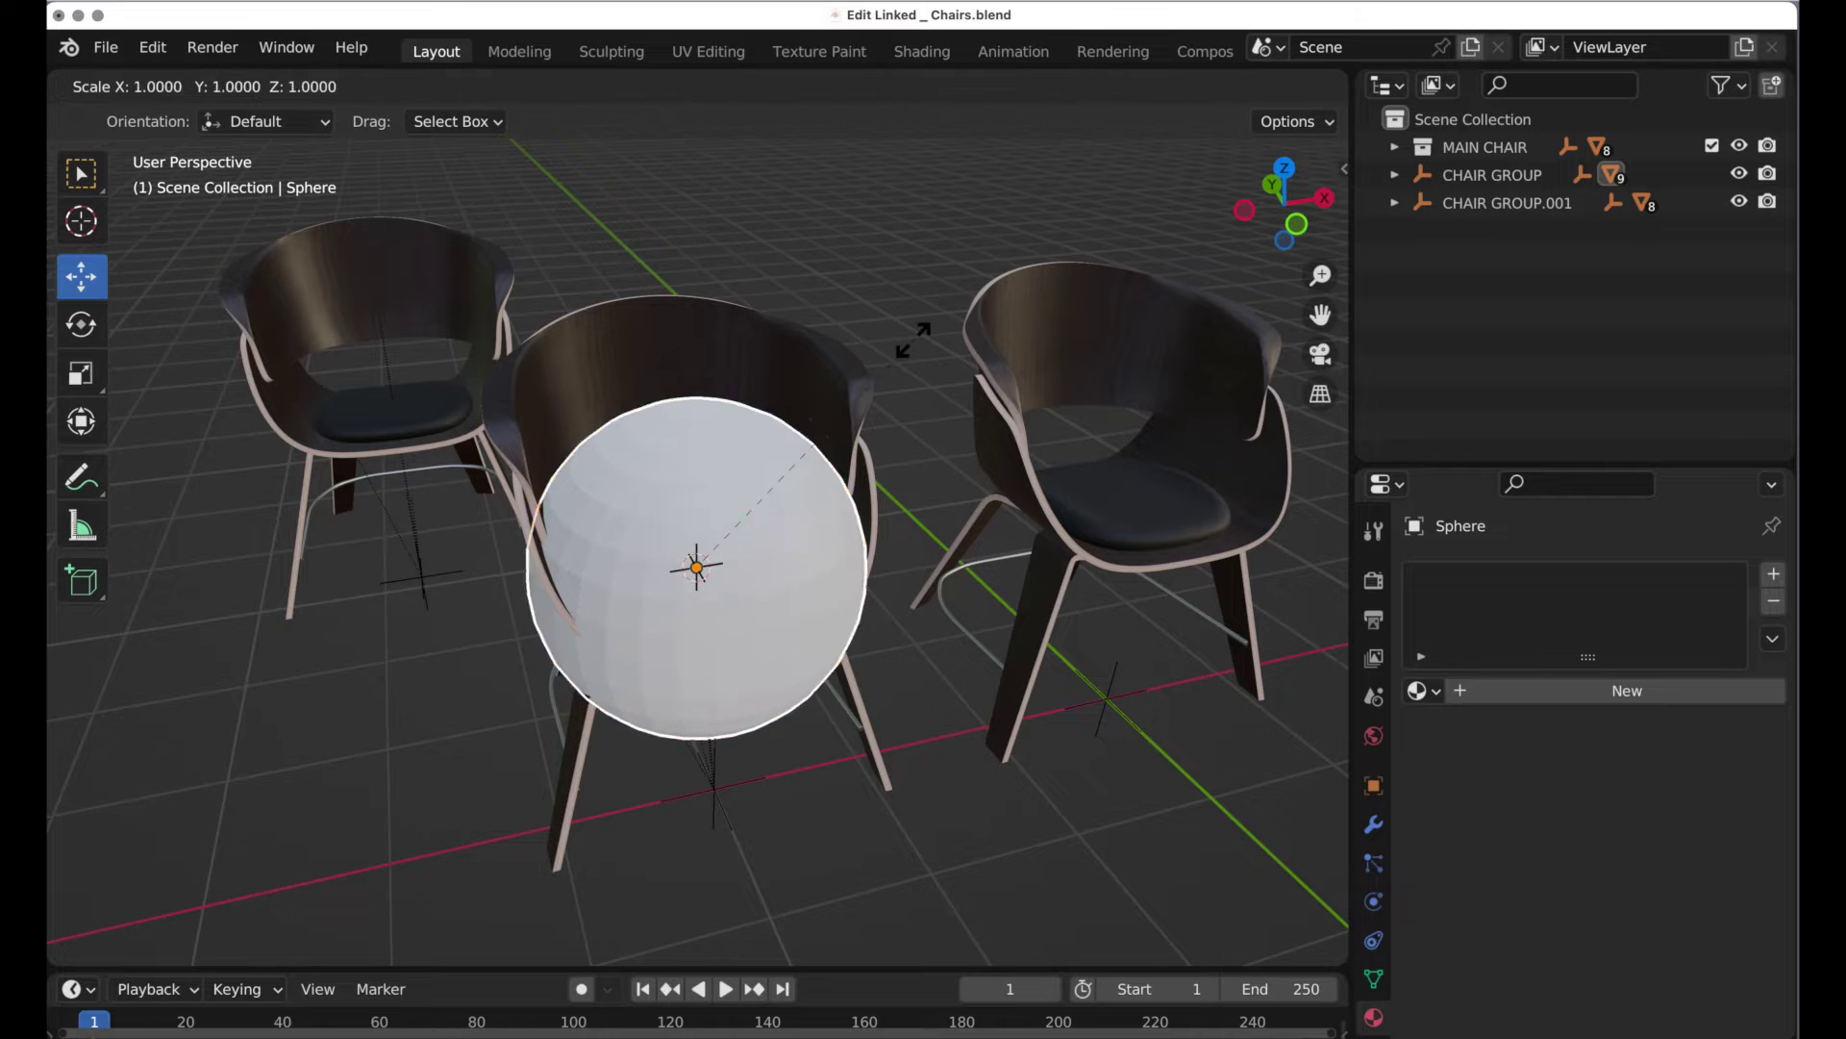
click(787, 475)
drag(696, 478, 696, 417)
middle_drag(695, 416, 904, 603)
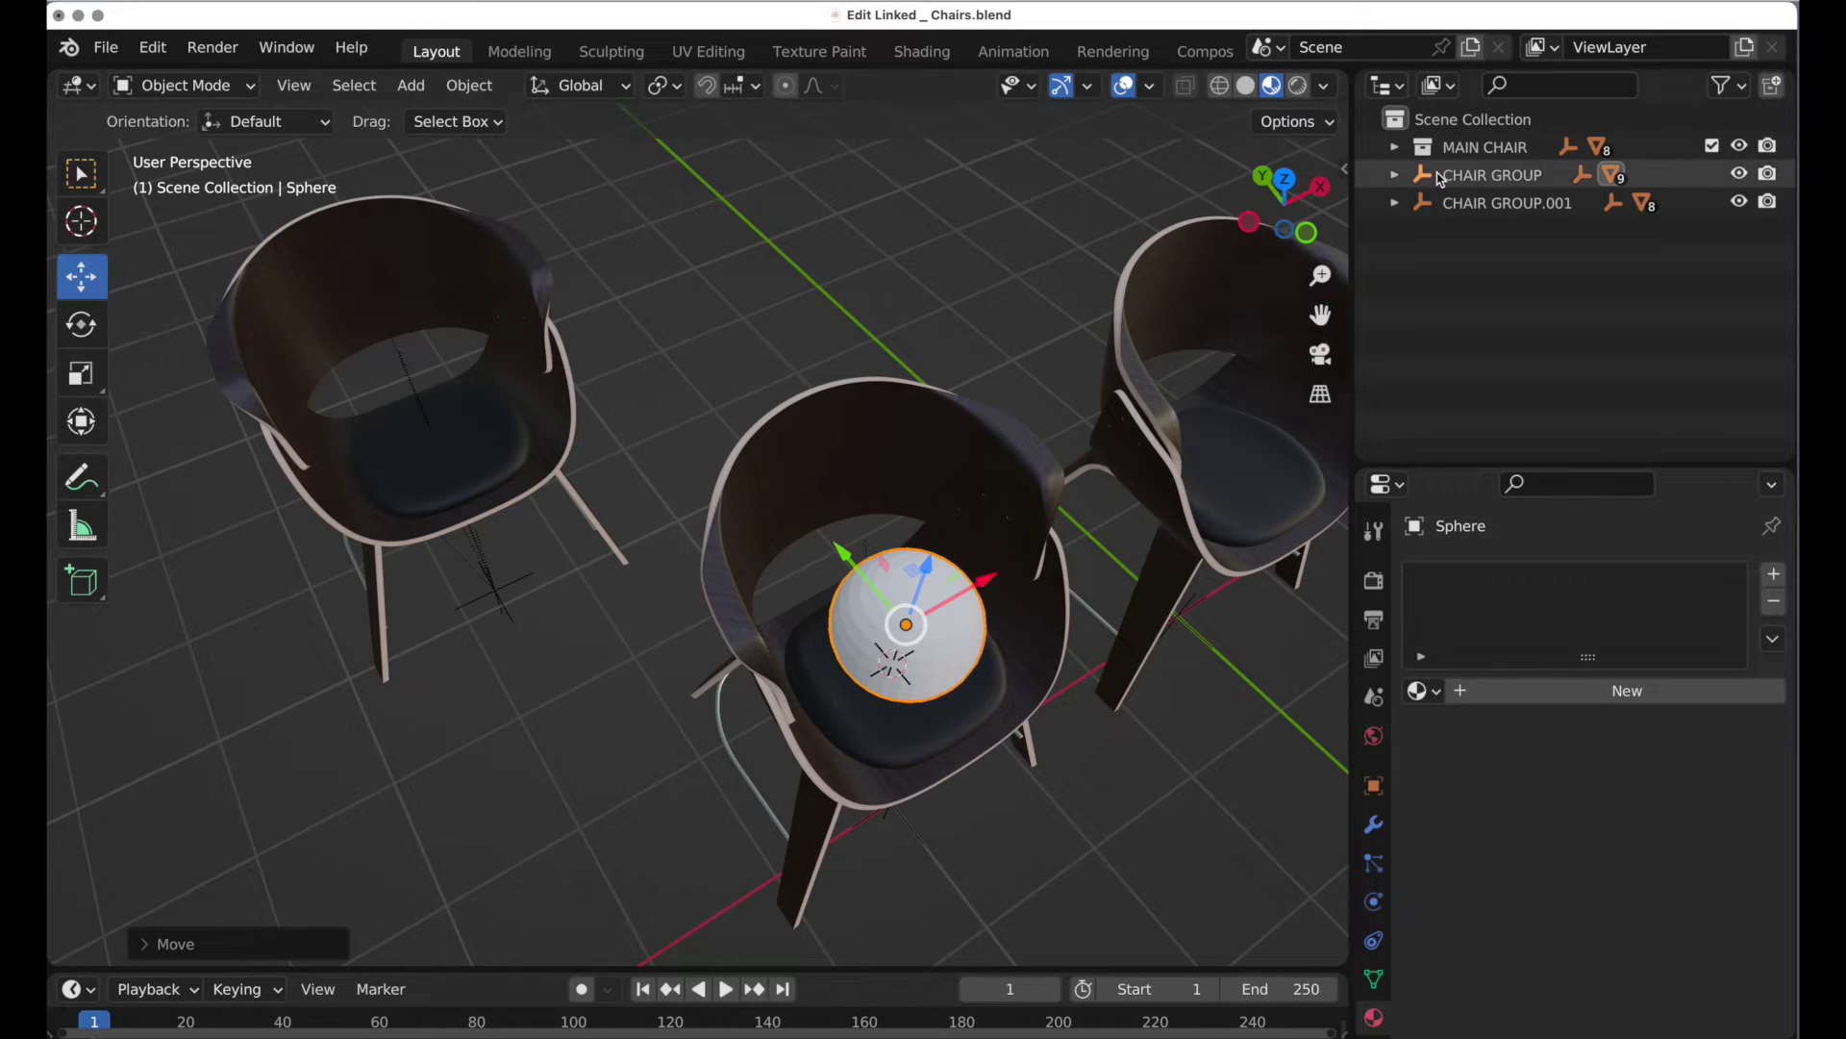
Step: Delete the sphere and select the right chair's wooden shell to show its material
middle_drag(940, 507, 634, 540)
key(x)
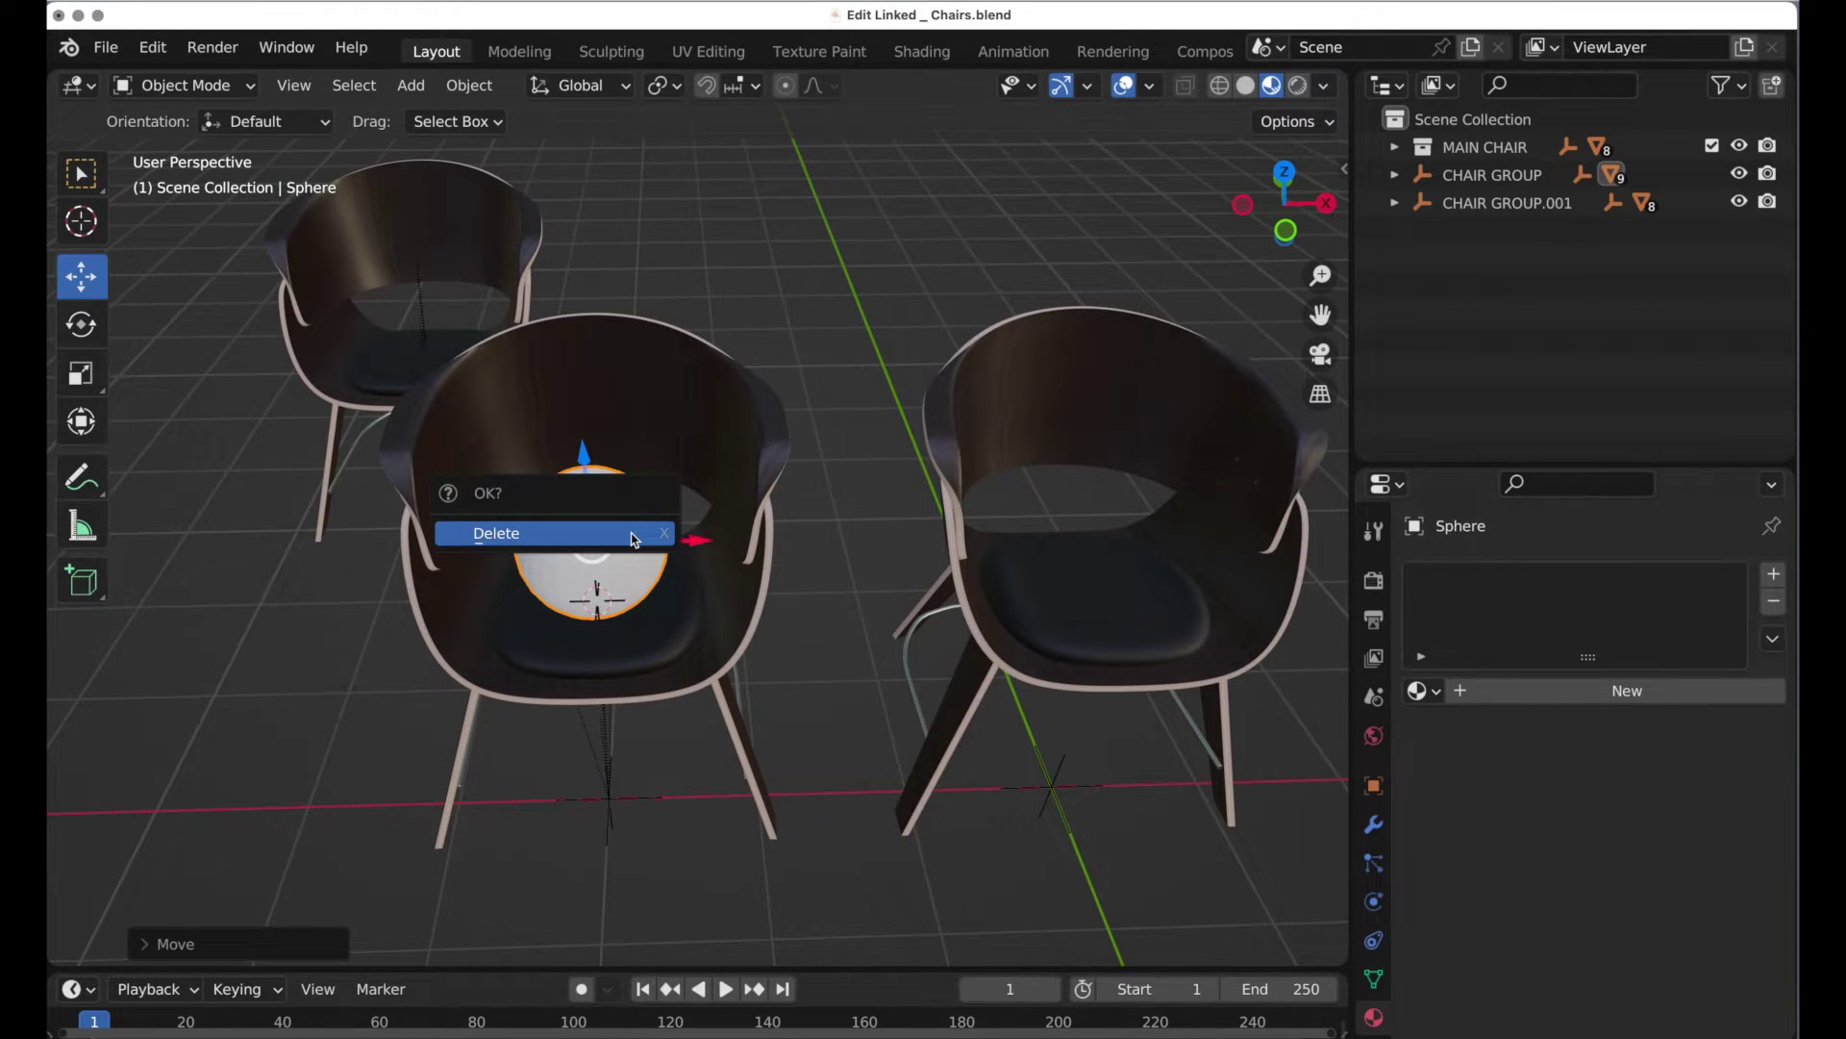
click(630, 535)
middle_drag(725, 597, 563, 596)
click(676, 581)
middle_drag(842, 580, 806, 613)
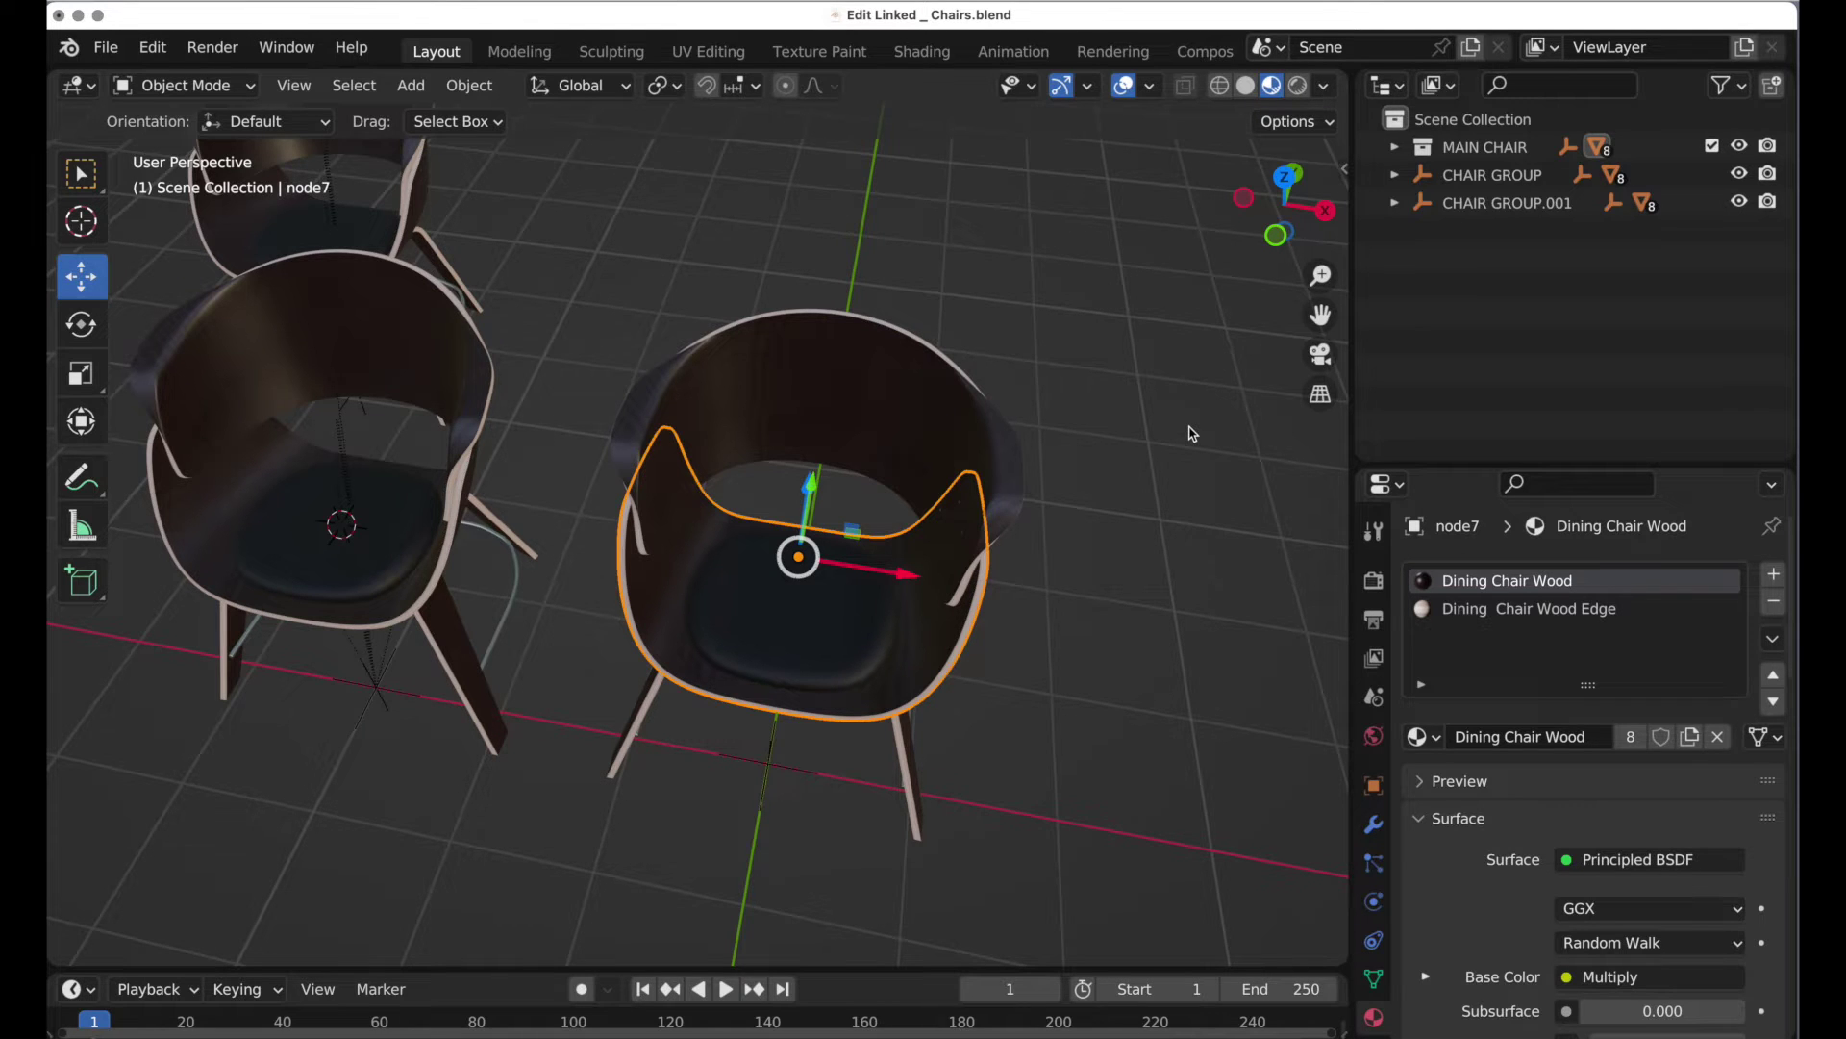
Step: With MAIN CHAIR selected, snap the 3D cursor to the world origin and bring up MAIN CHAIR's actions
middle_drag(1125, 424, 1171, 463)
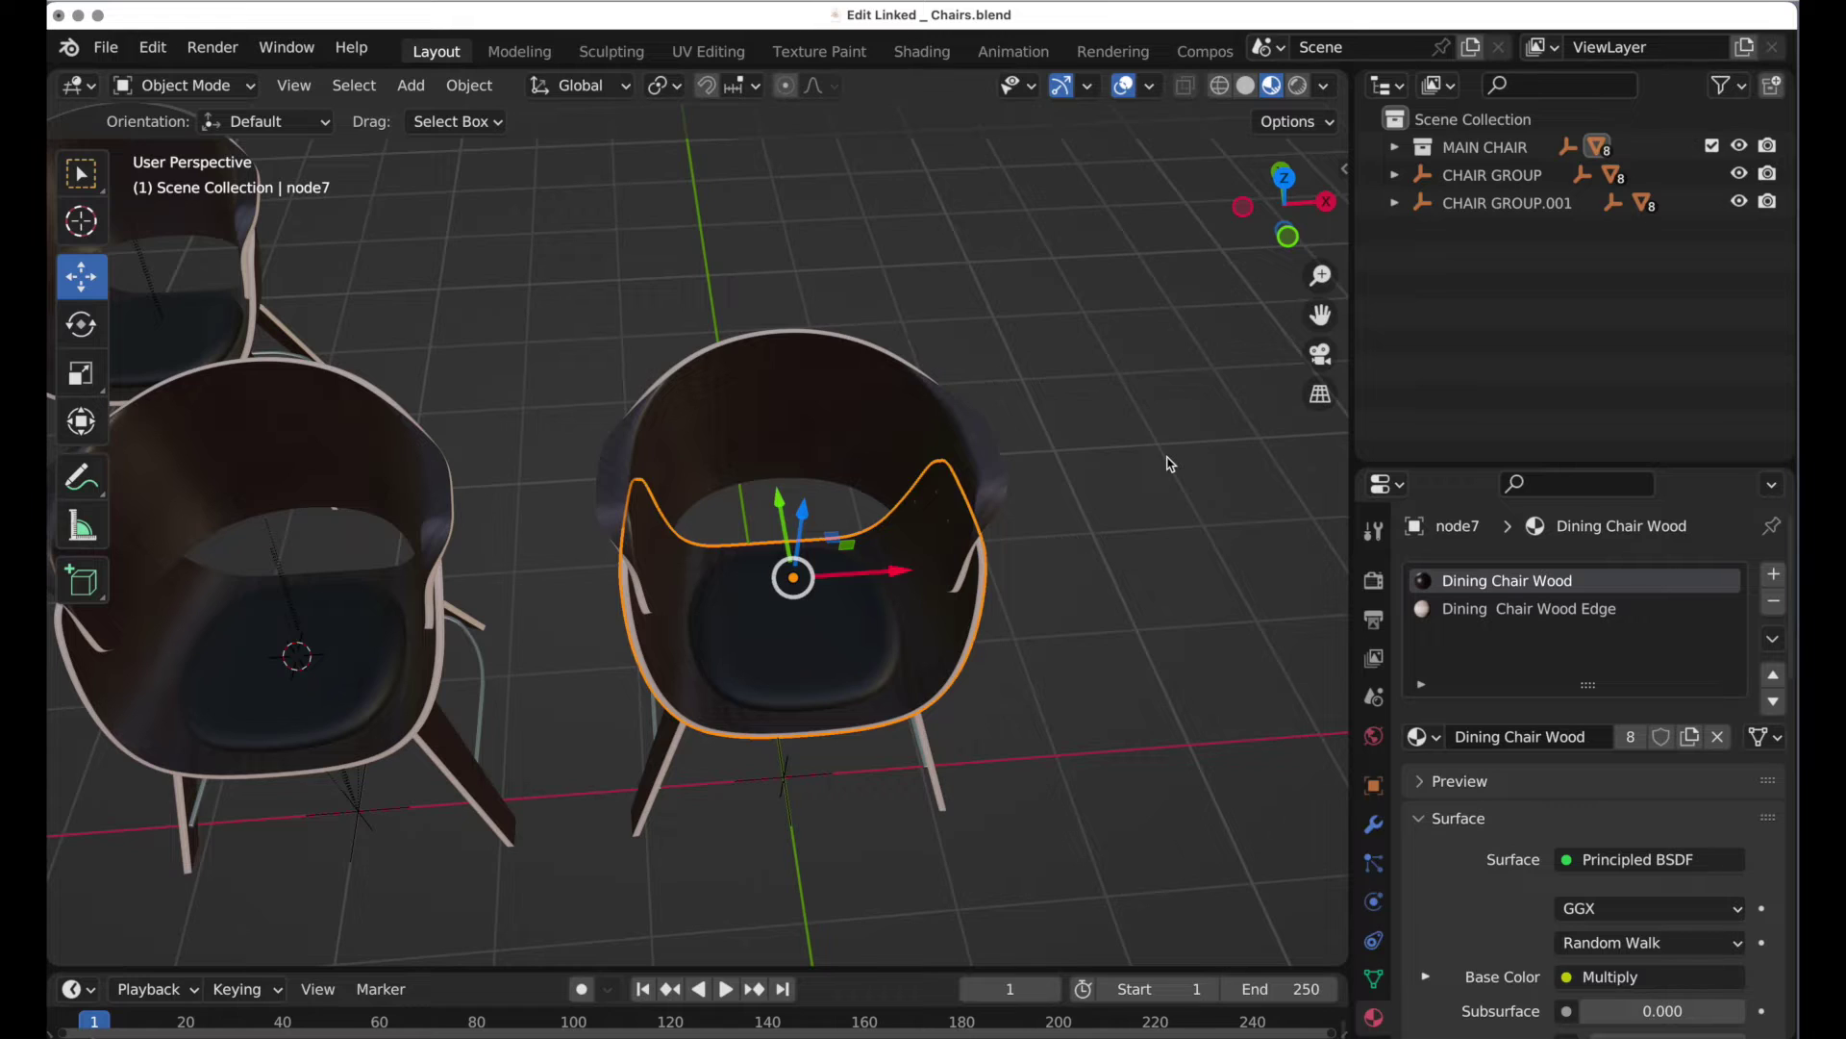
click(1046, 530)
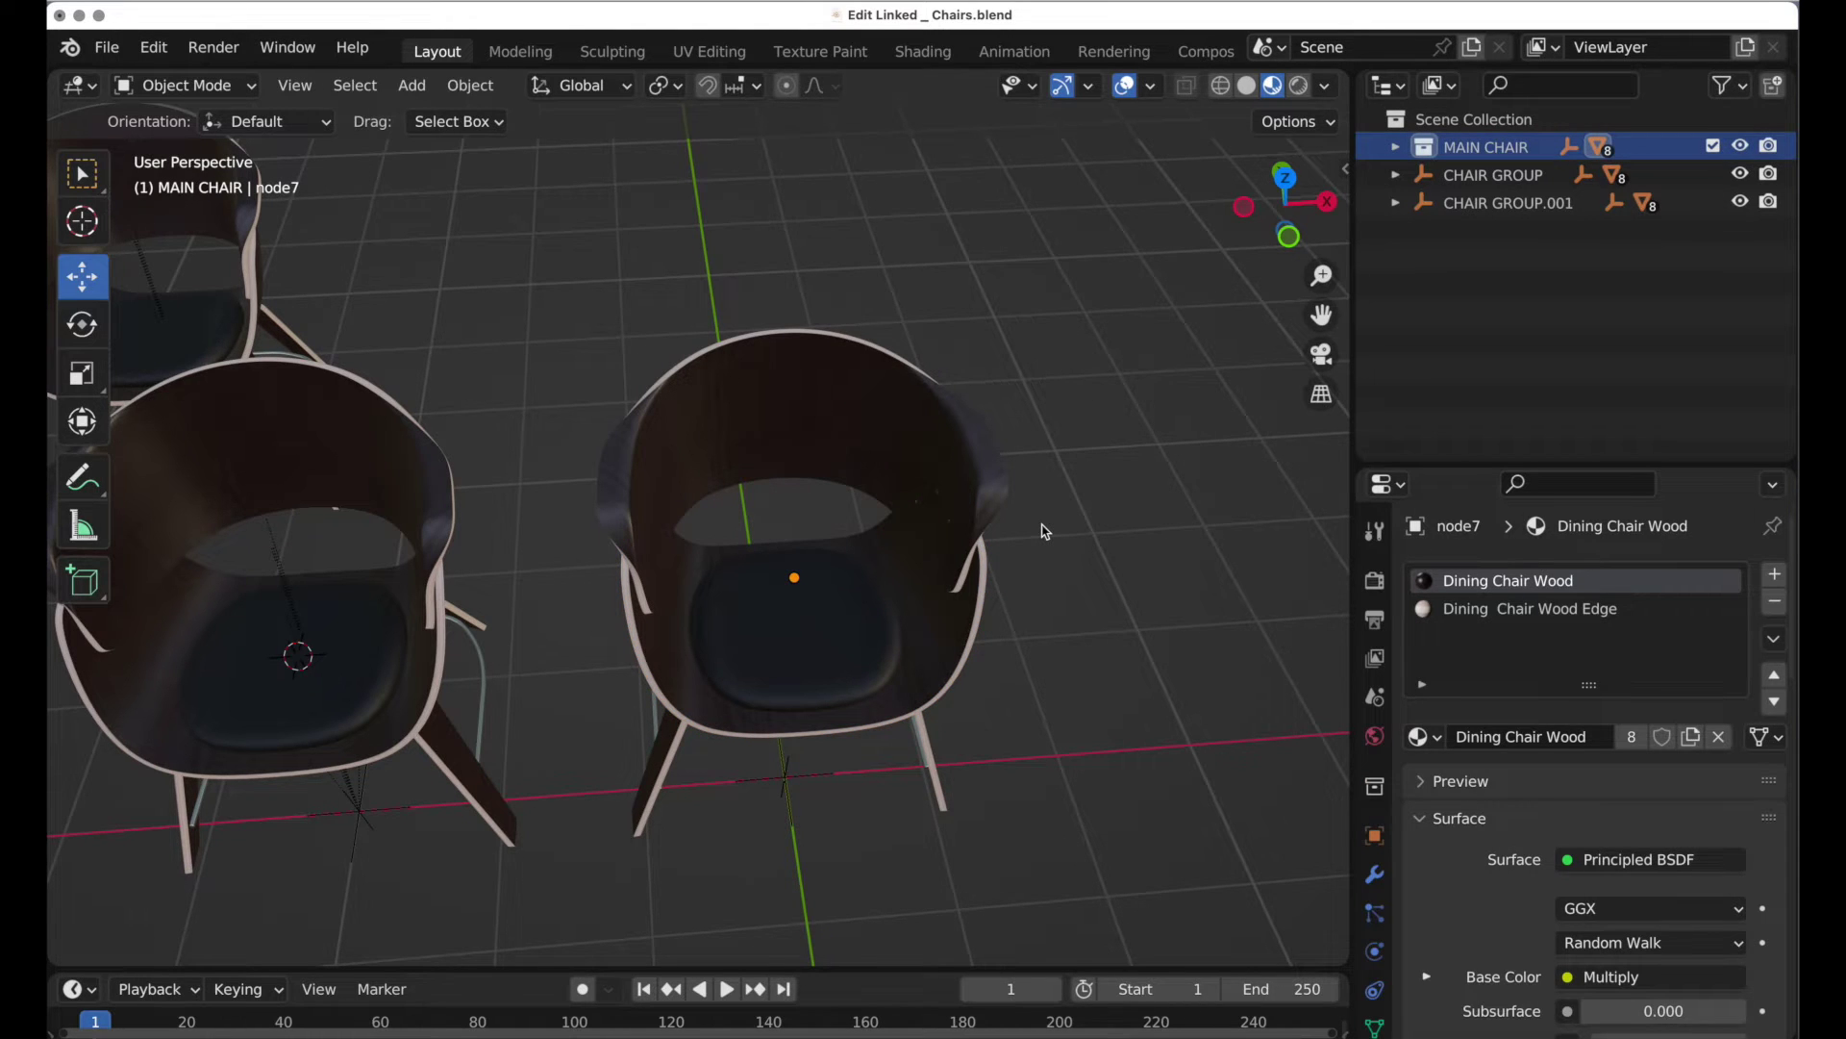
key(shift+s)
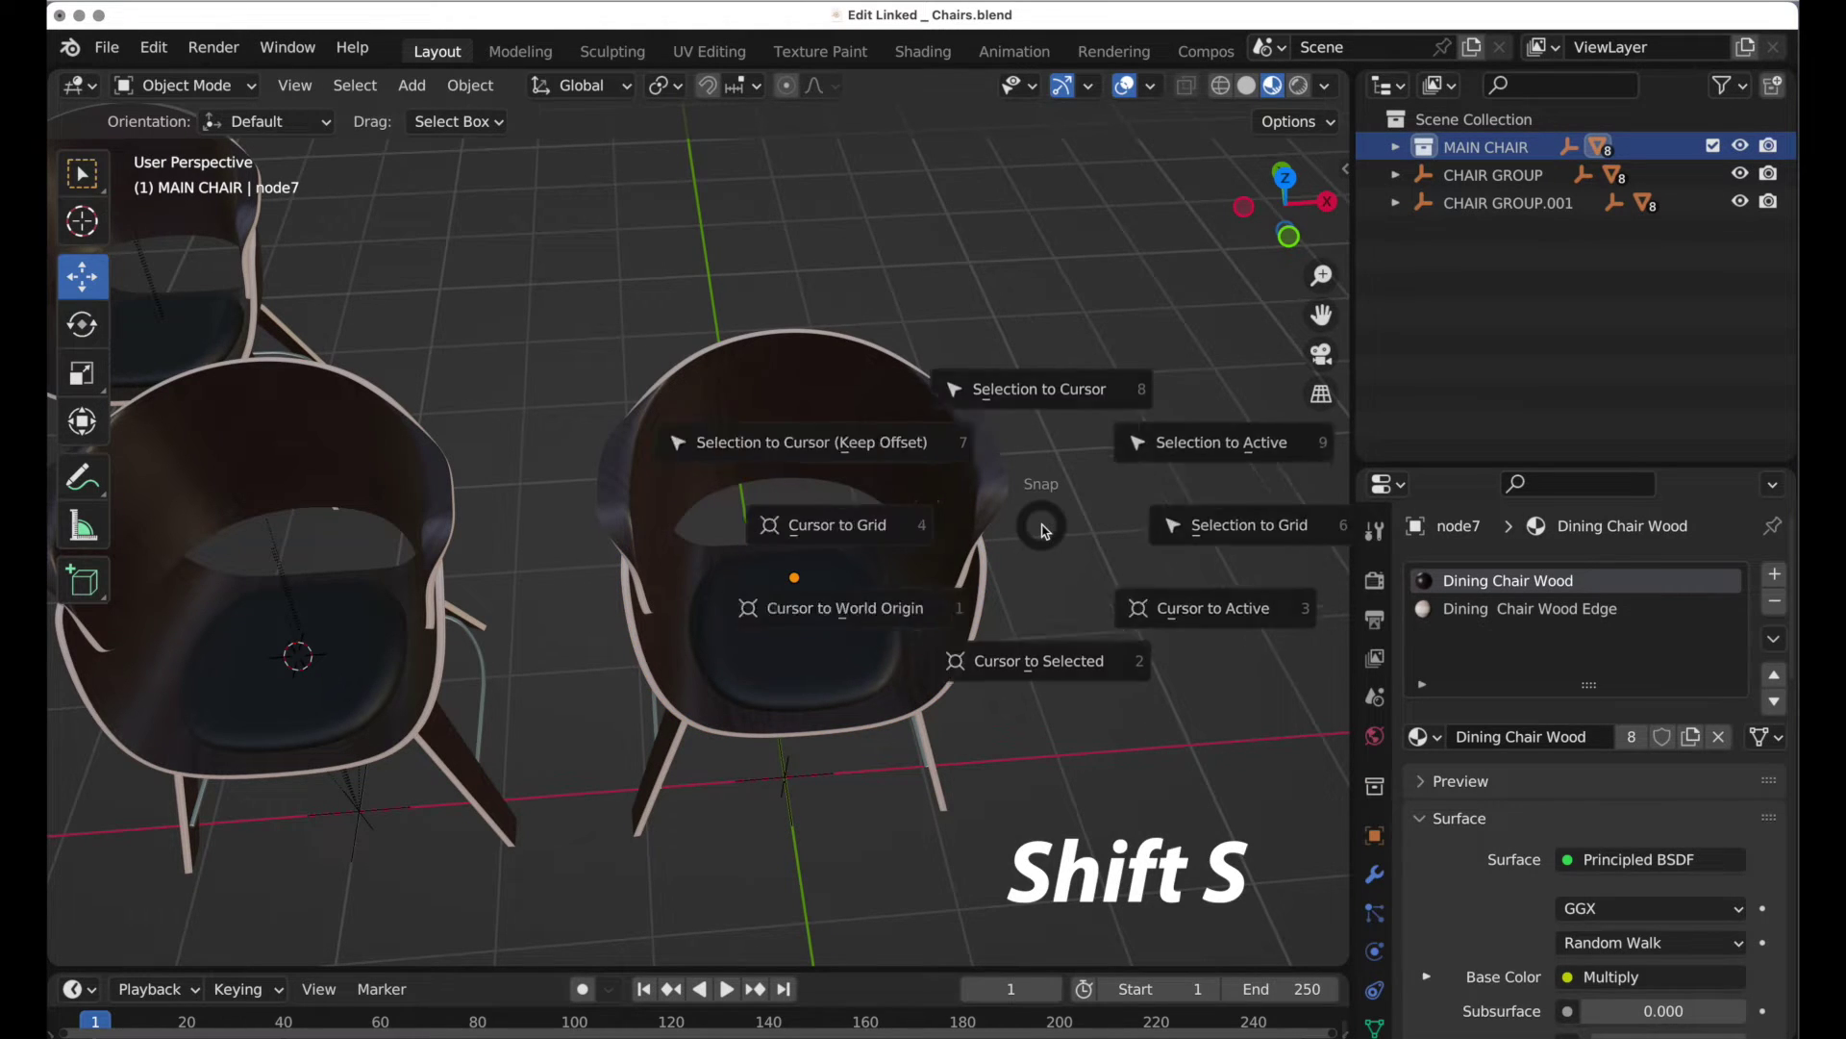
click(856, 619)
middle_drag(981, 769, 938, 627)
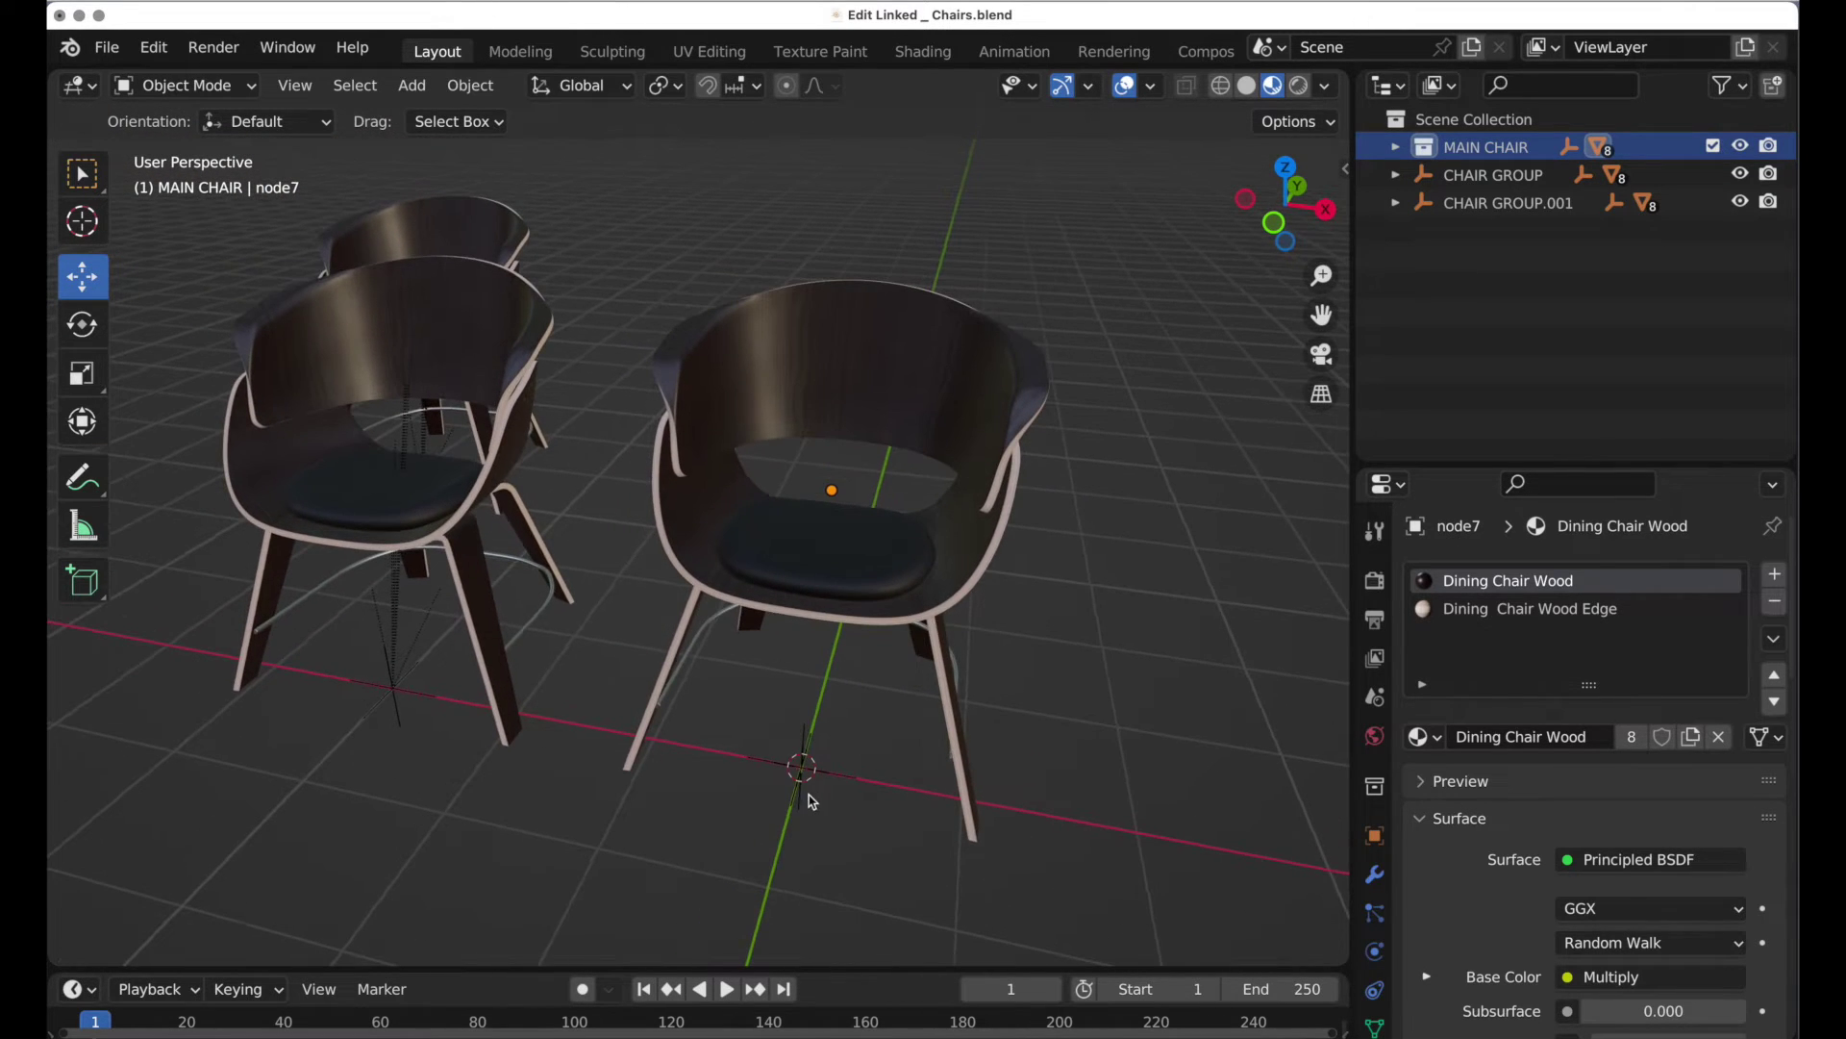
middle_drag(813, 800, 818, 717)
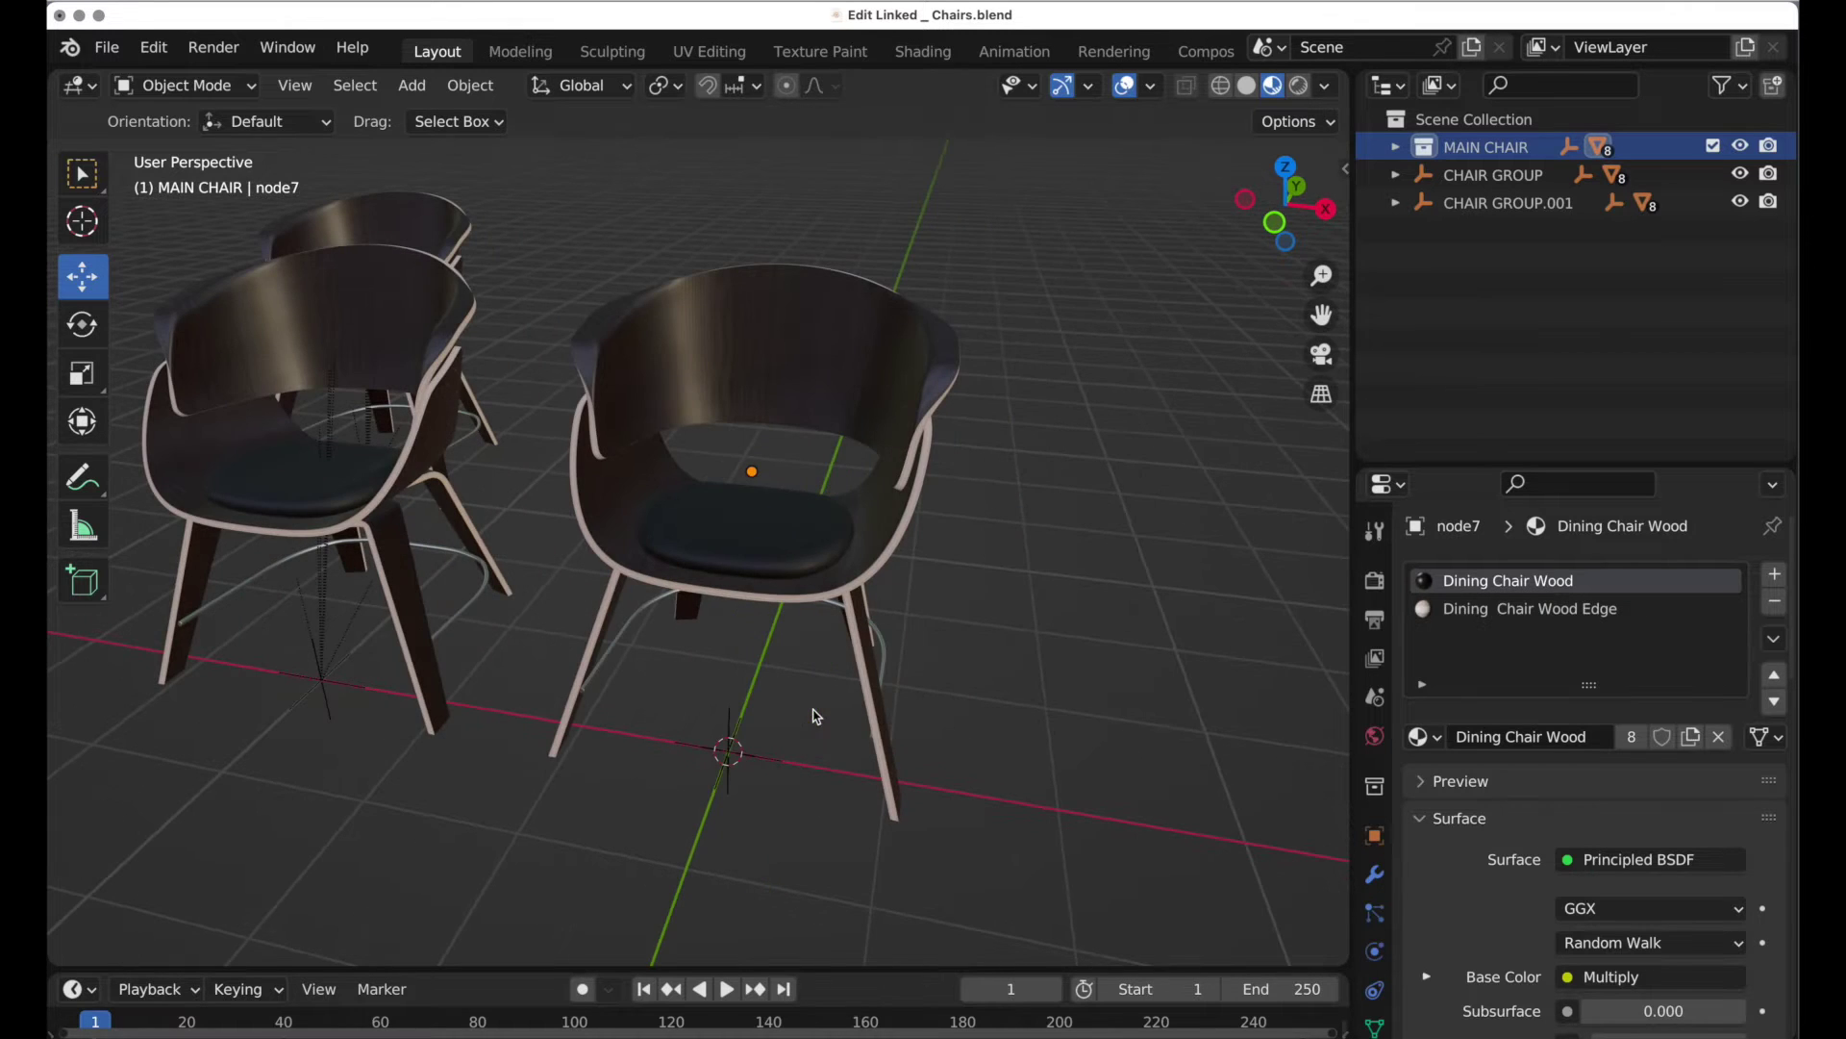
right_click(1429, 147)
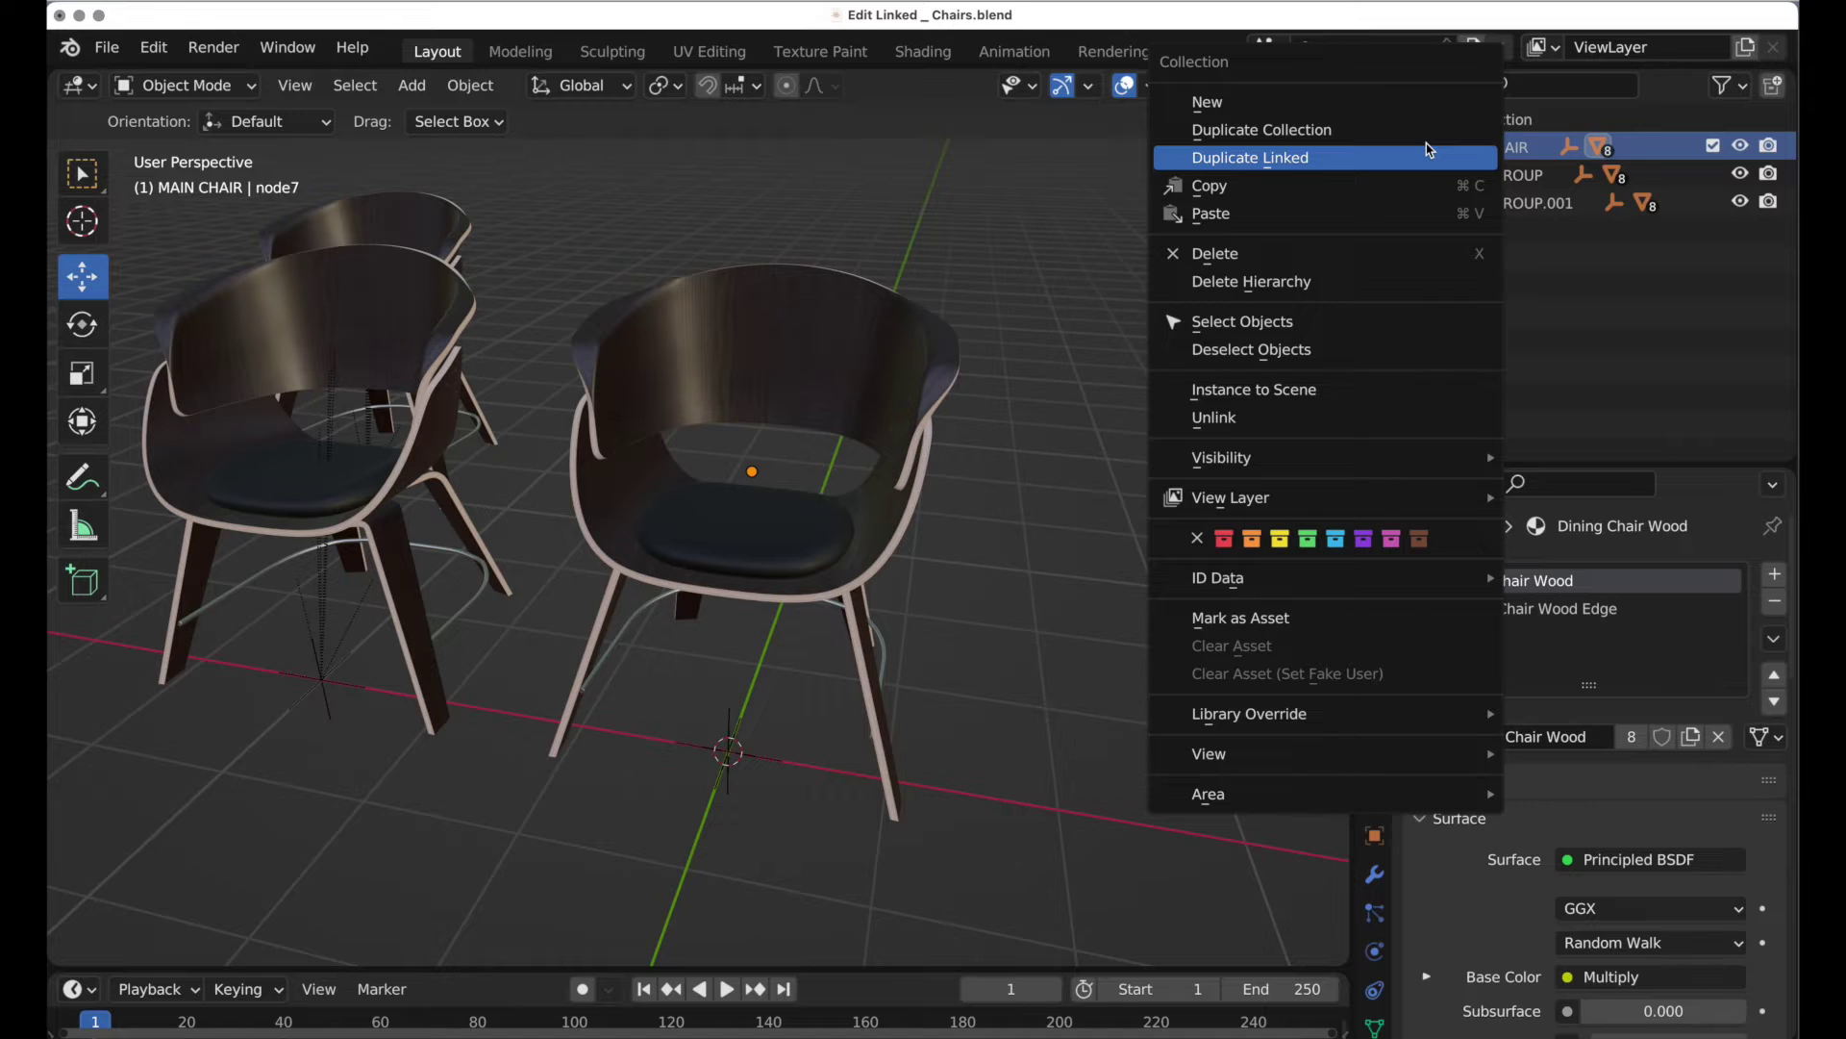
Step: Add a MAIN CHAIR collection instance and move it aside along Y and X
click(1357, 391)
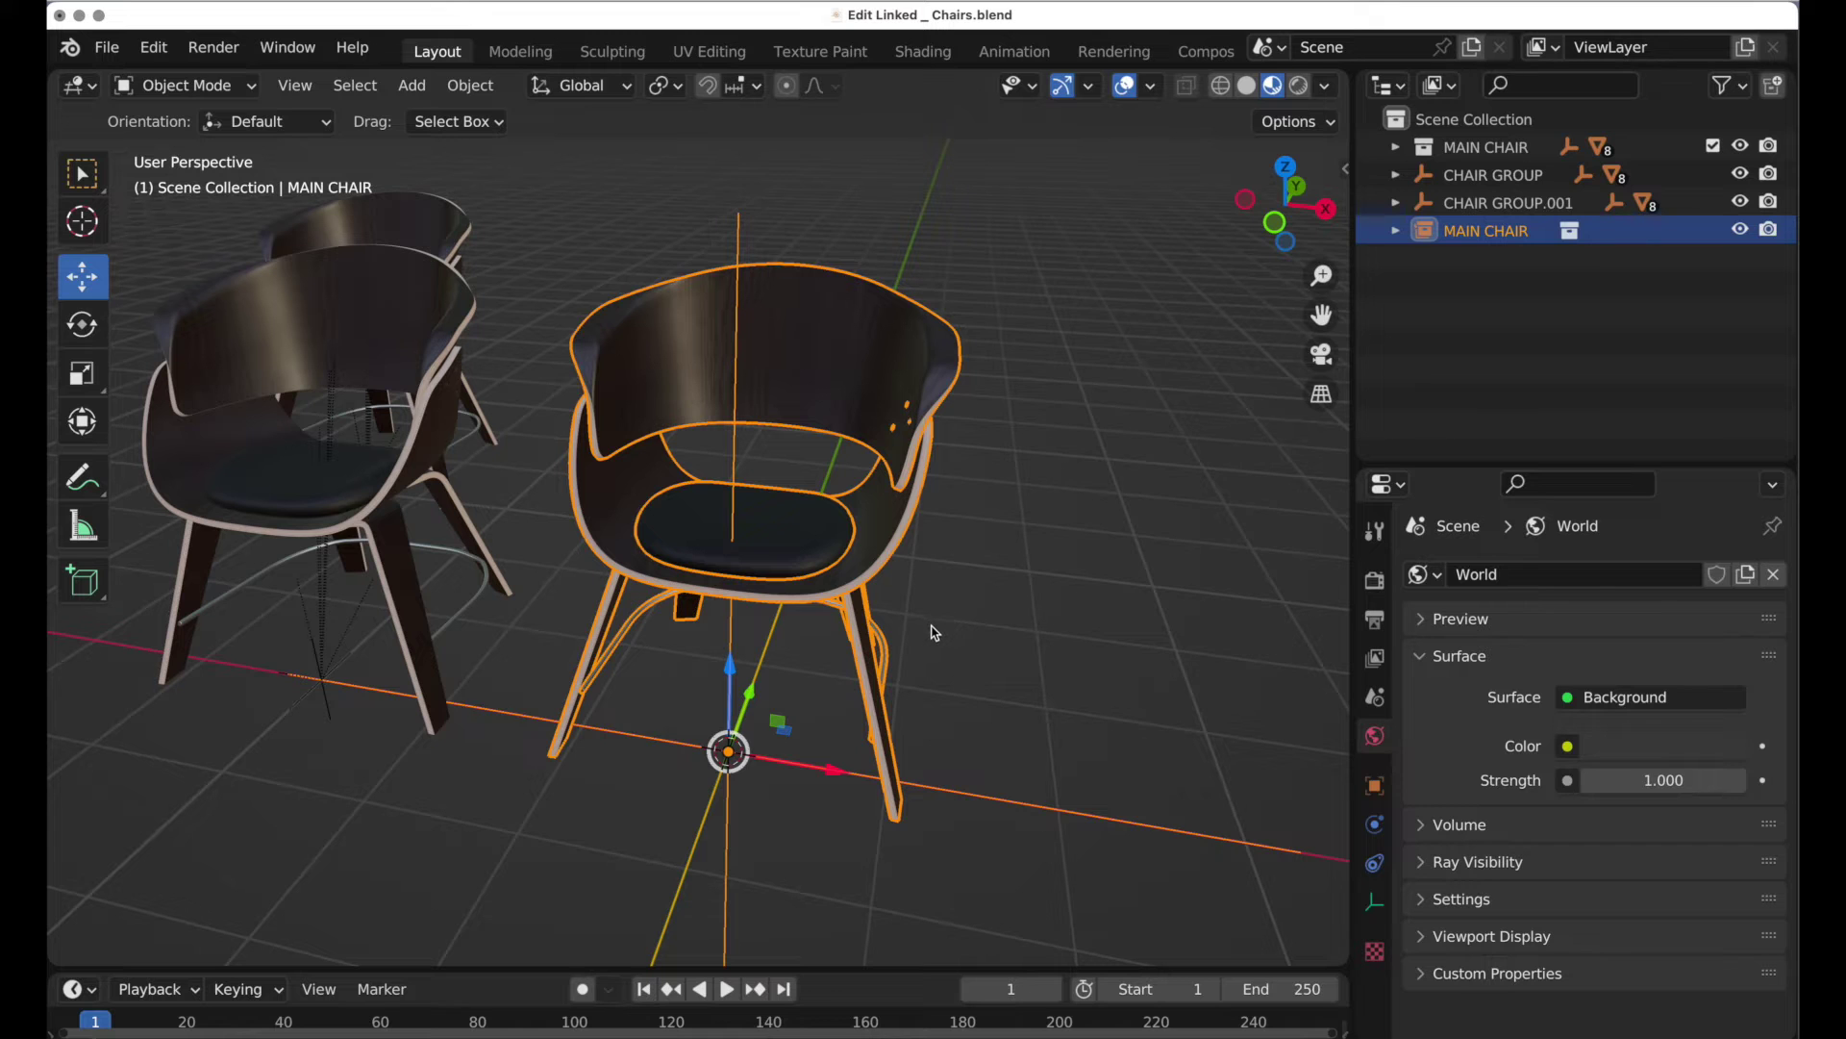
middle_drag(891, 651, 791, 706)
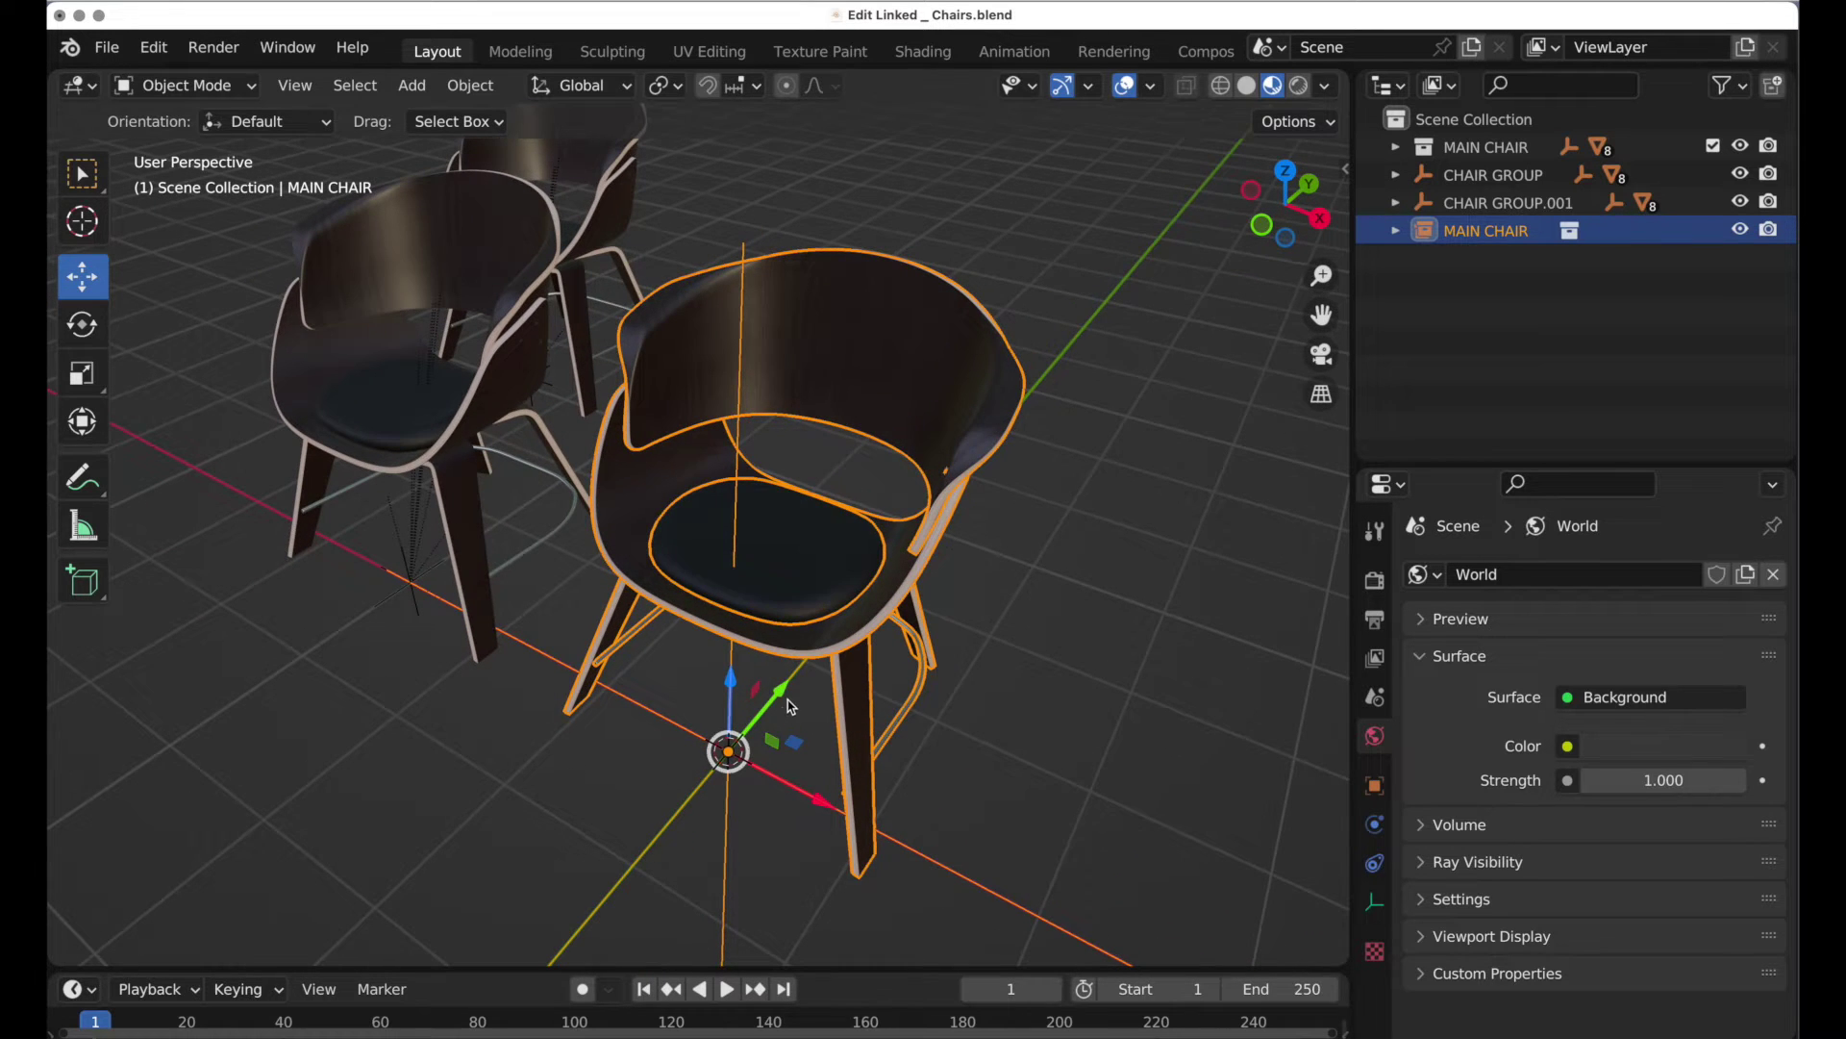
drag(791, 707, 1015, 438)
middle_drag(1015, 438, 940, 621)
drag(877, 687, 1102, 778)
mouse_move(1102, 778)
middle_down()
mouse_move(1183, 734)
mouse_move(1191, 688)
mouse_move(1099, 741)
middle_up()
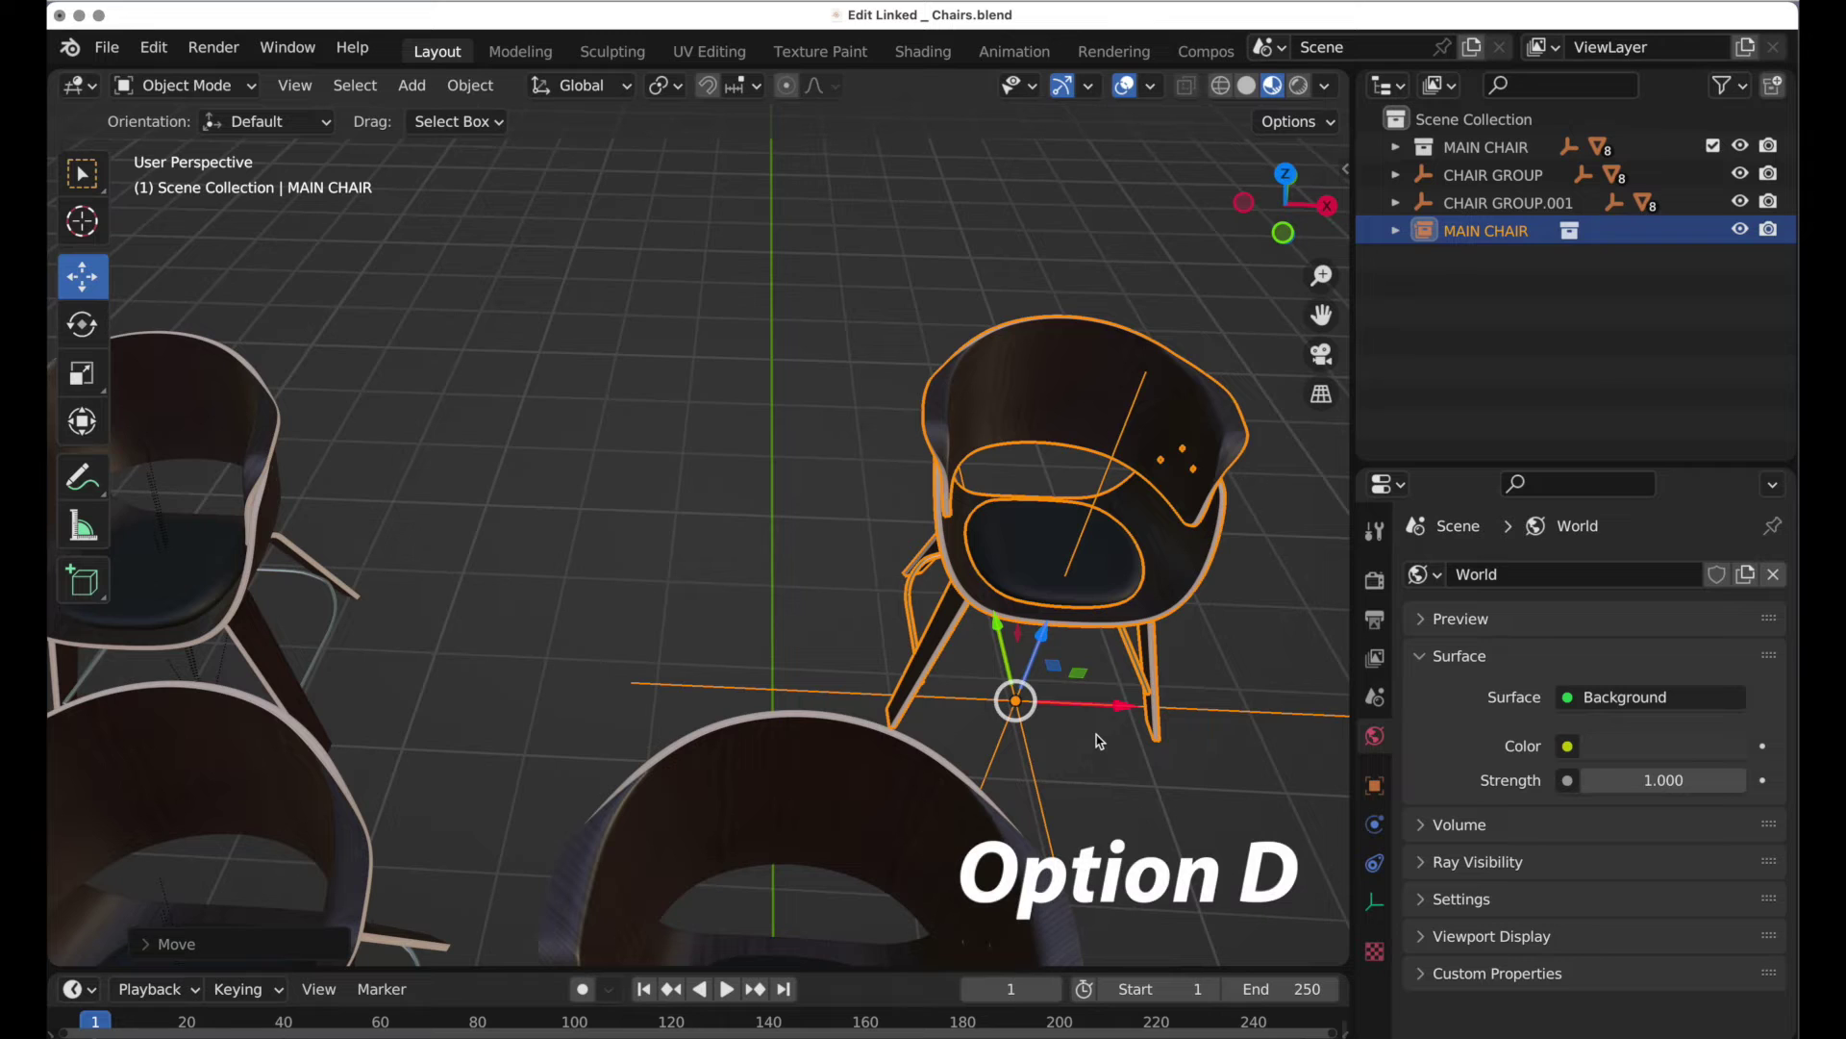
Step: Make a linked duplicate, MAIN CHAIR.001, of the instance and shift it along X
key(alt+d)
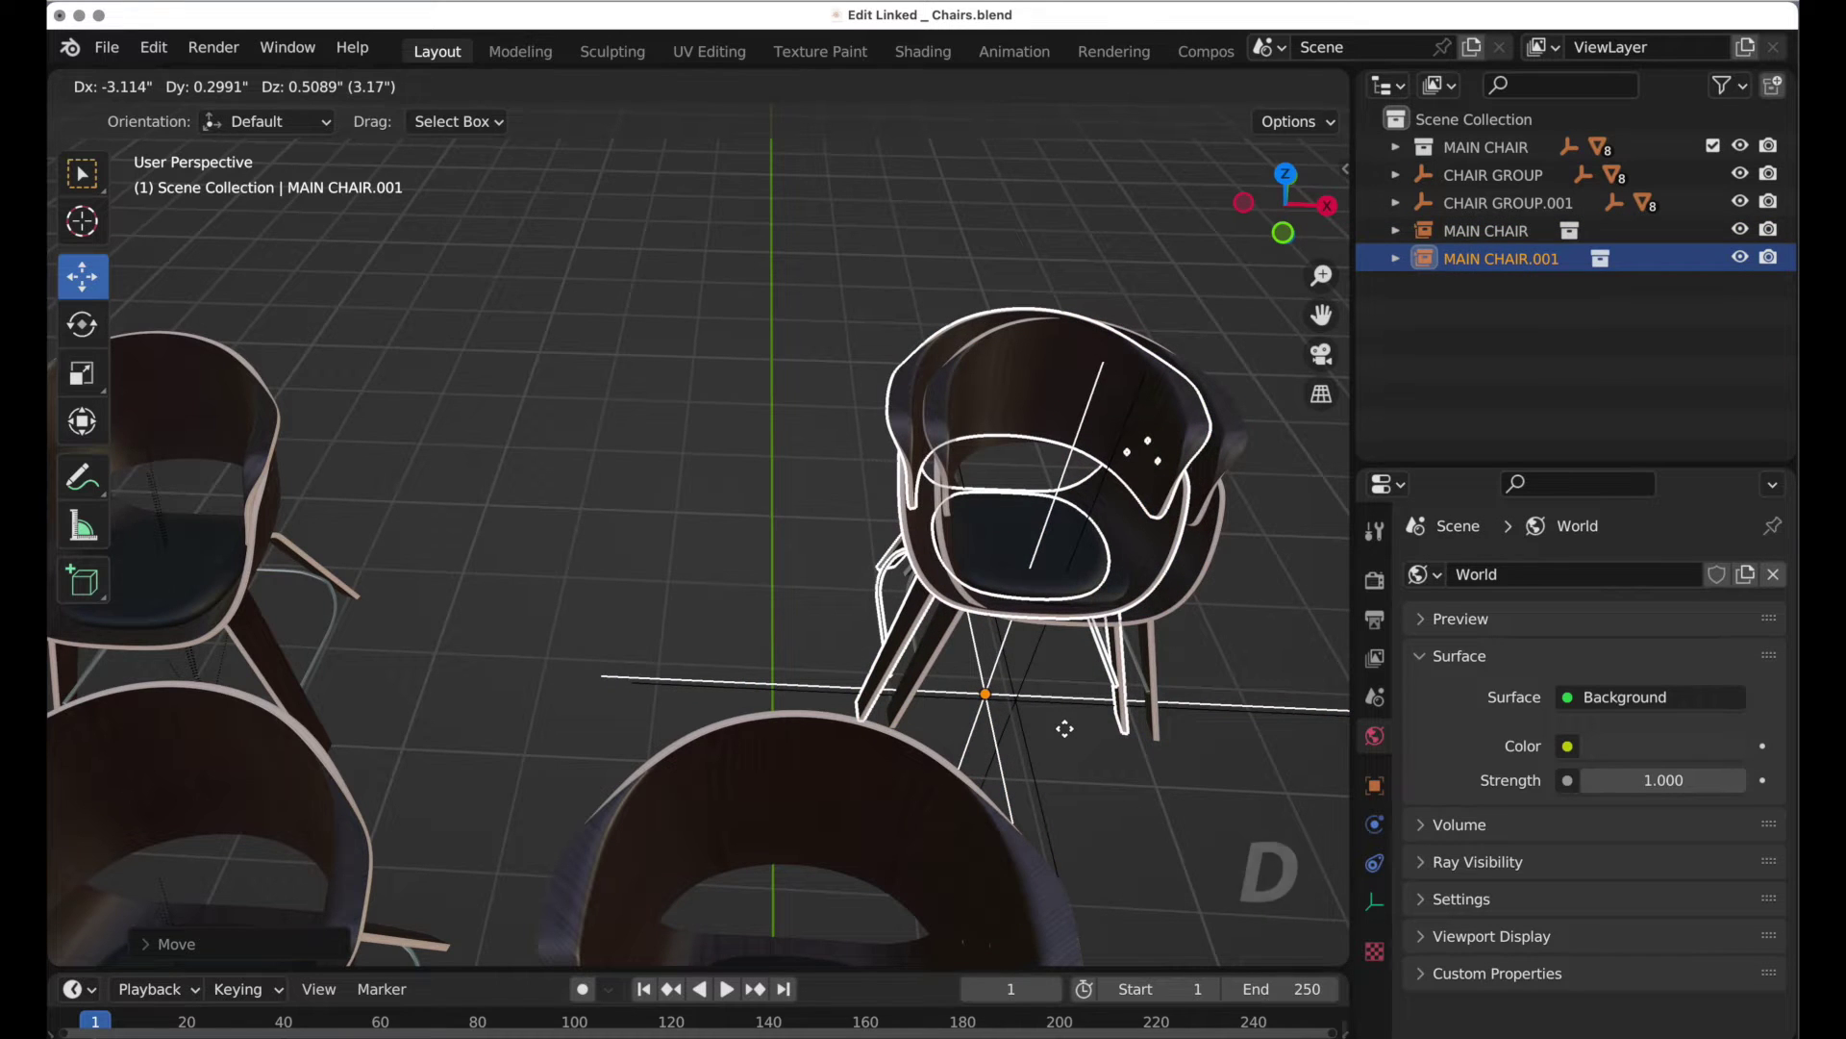
click(1067, 736)
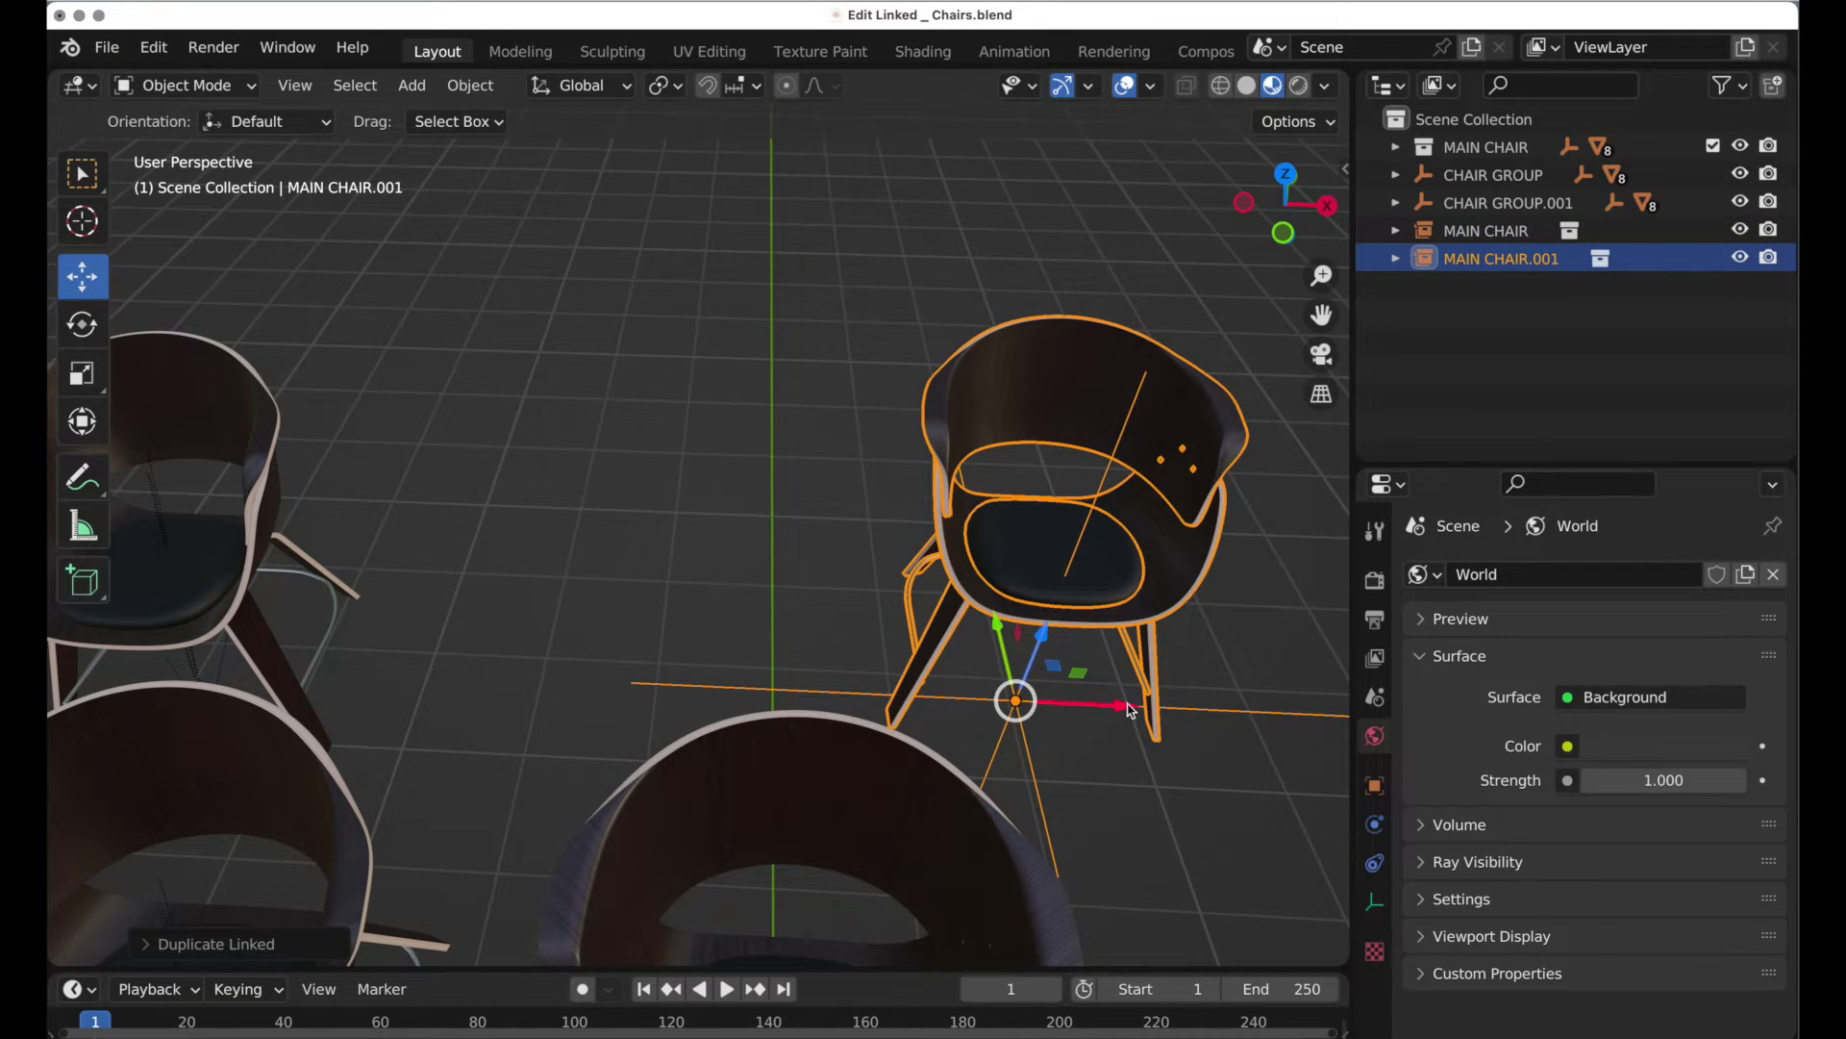
key(g)
key(x)
click(817, 702)
middle_drag(960, 669, 842, 648)
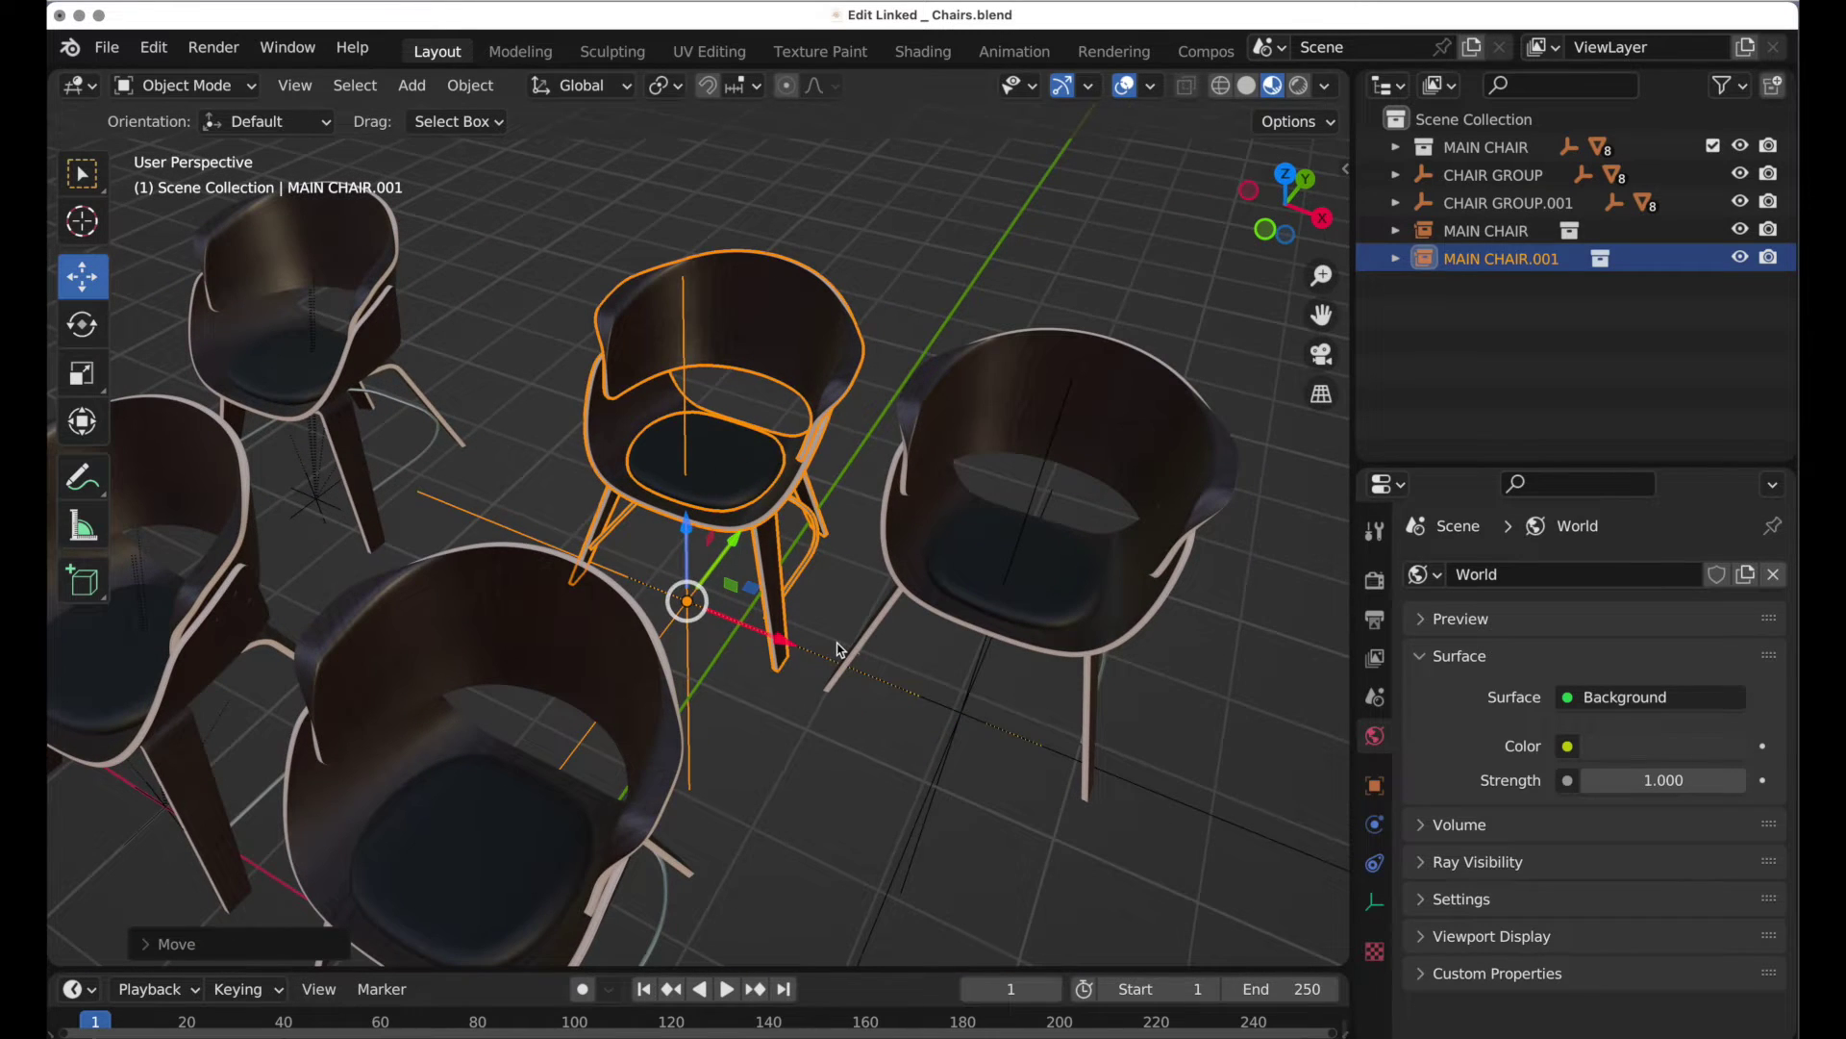
Step: Rotate the duplicate around the Z axis, then select the front chair's seat
key(r)
key(z)
click(944, 574)
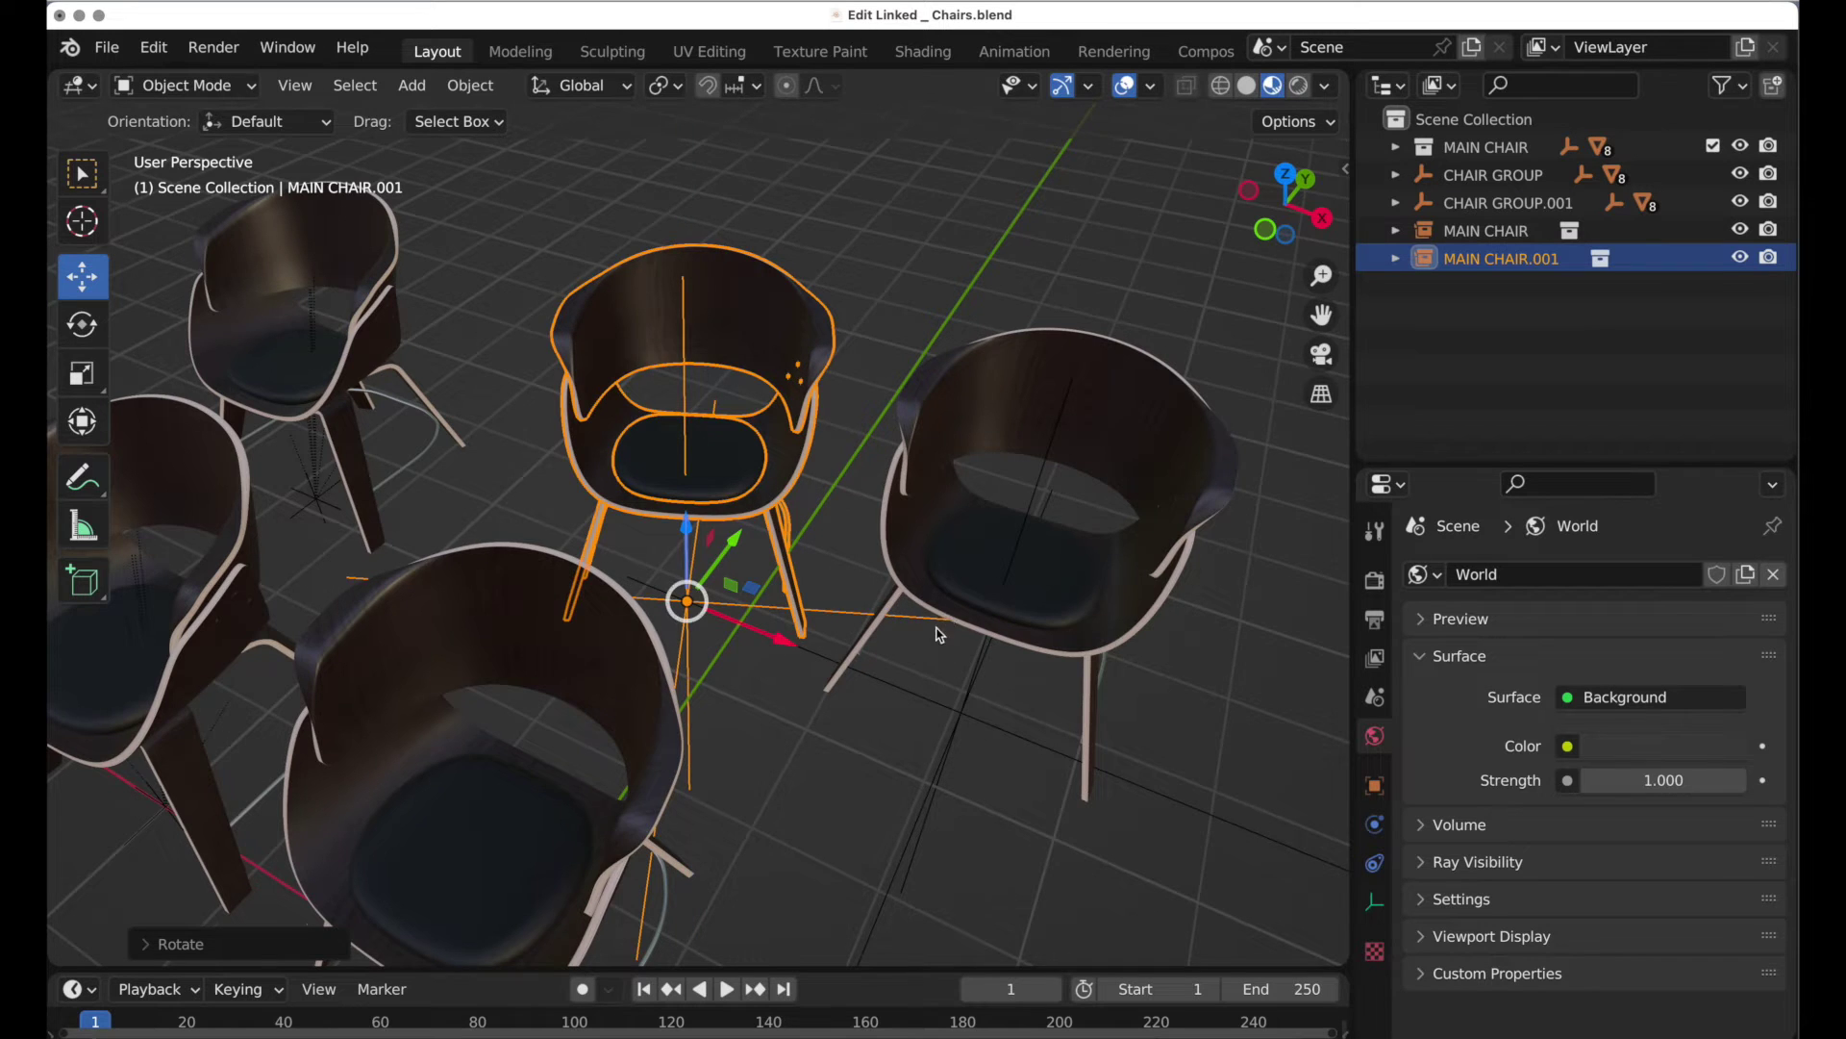
shift+scroll(944, 586, down, 5)
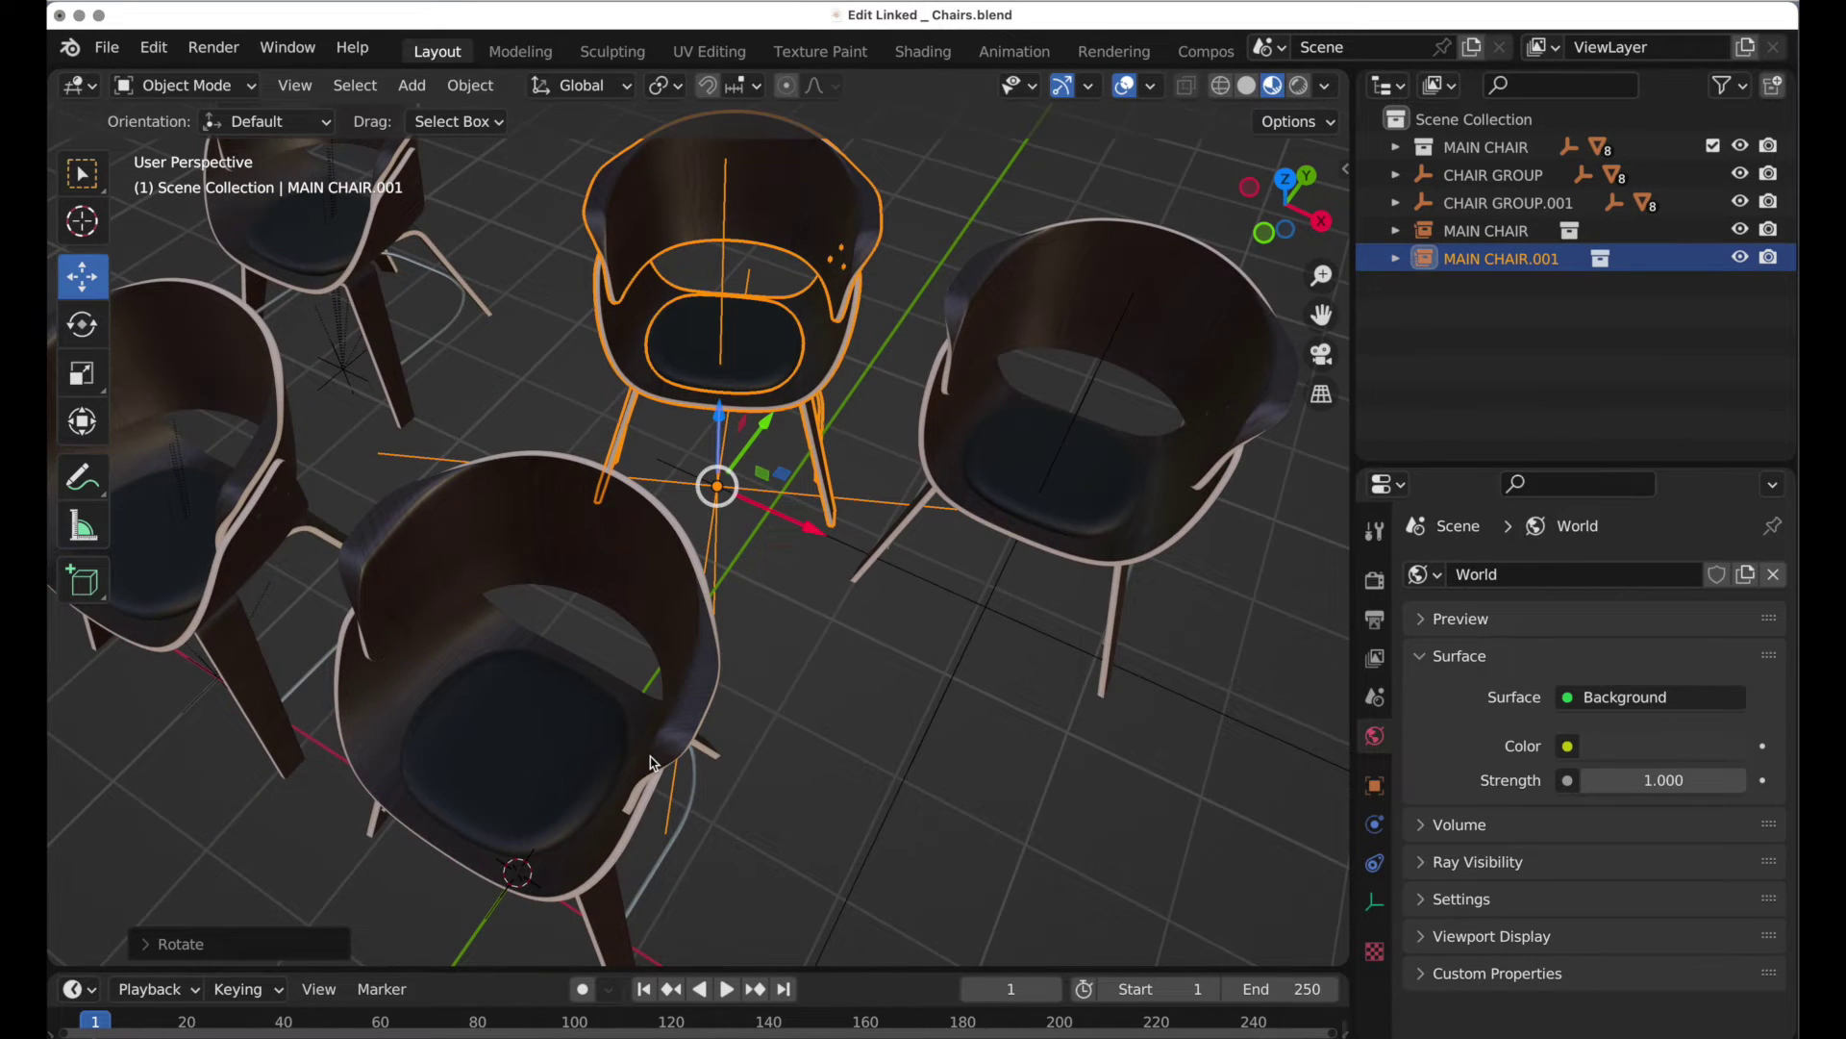
click(606, 772)
middle_drag(606, 772, 862, 603)
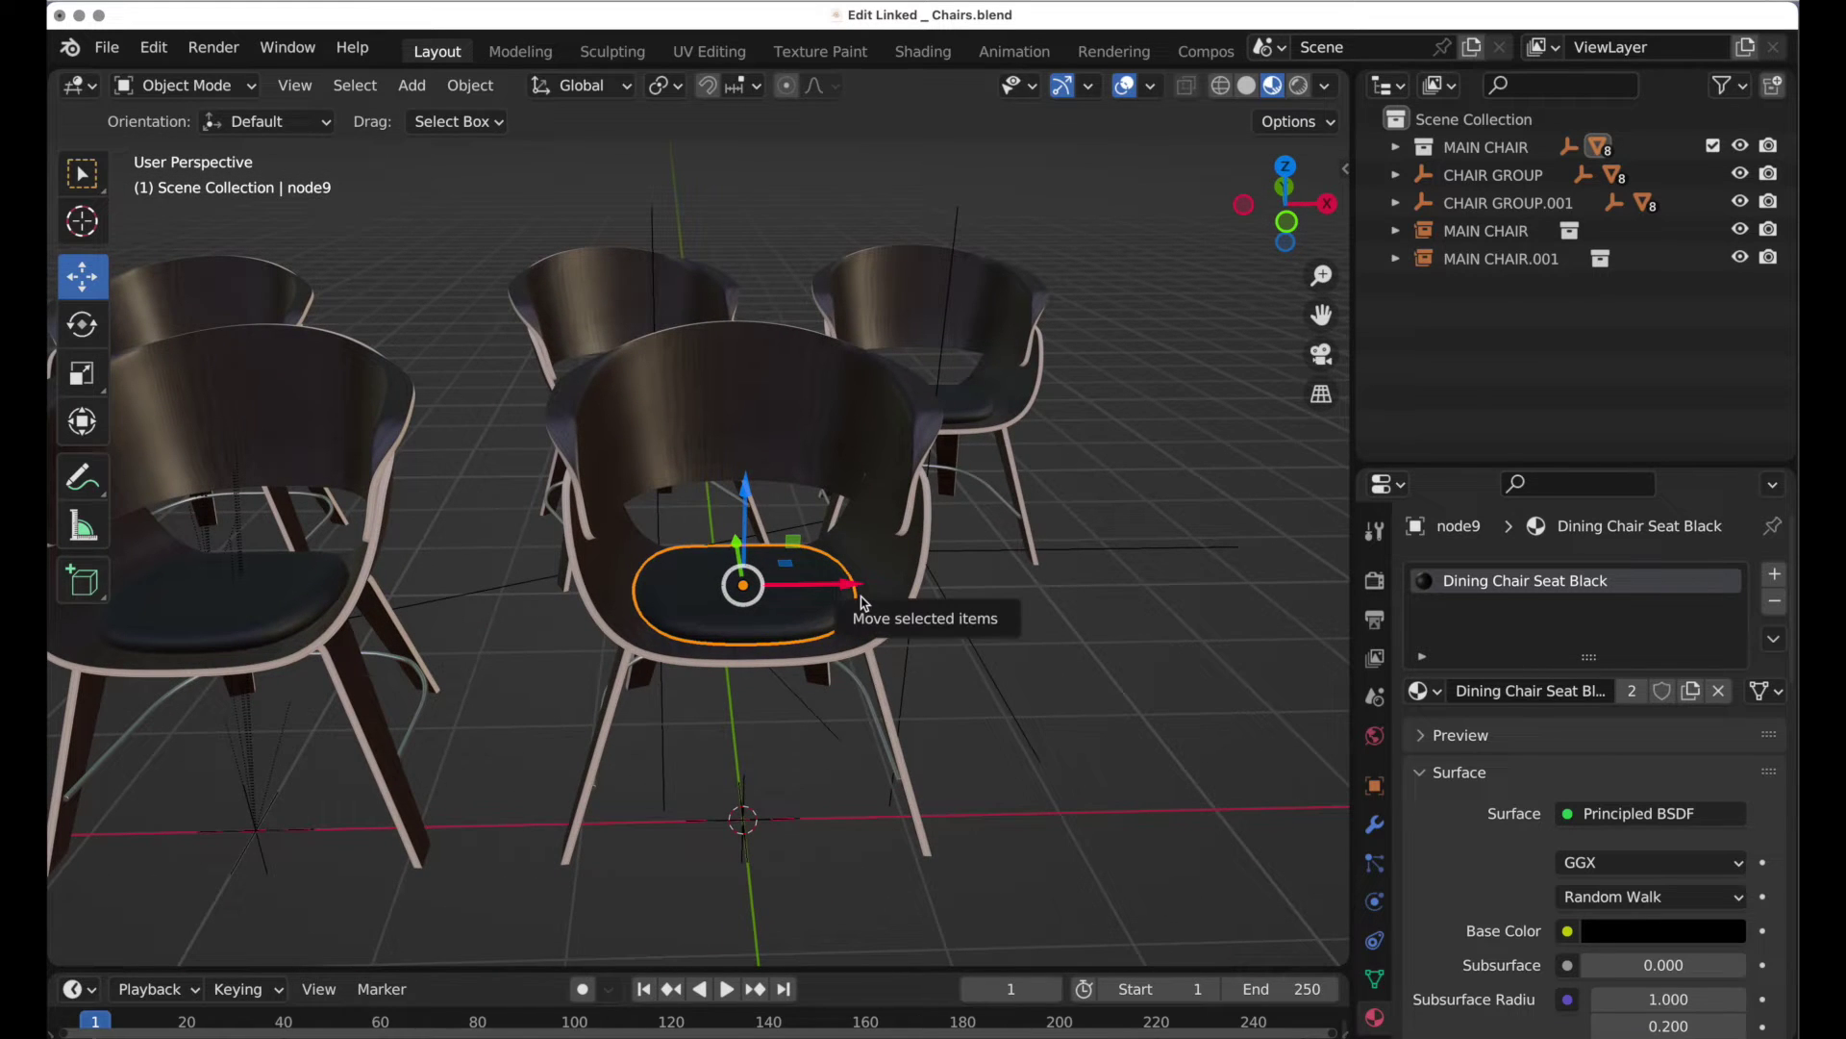
Step: Snap the 3D cursor to the selected seat and add a UV sphere there
key(shift+s)
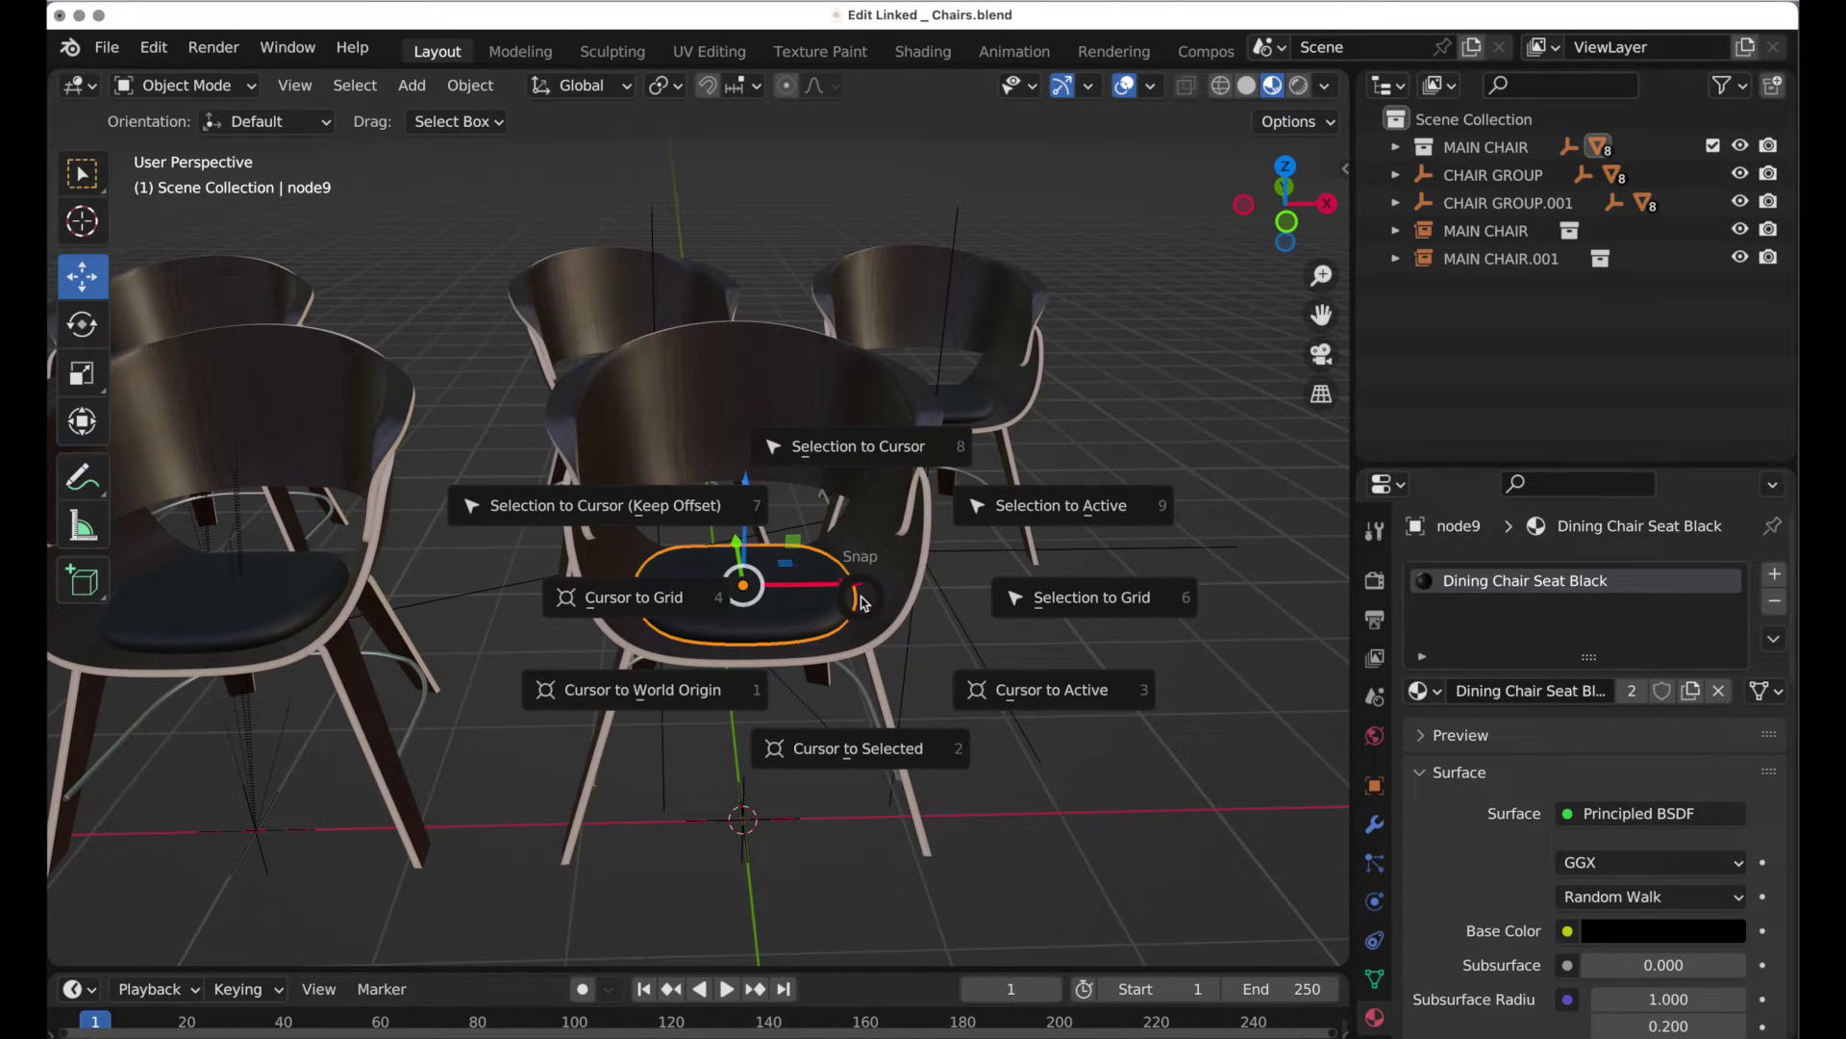
click(822, 756)
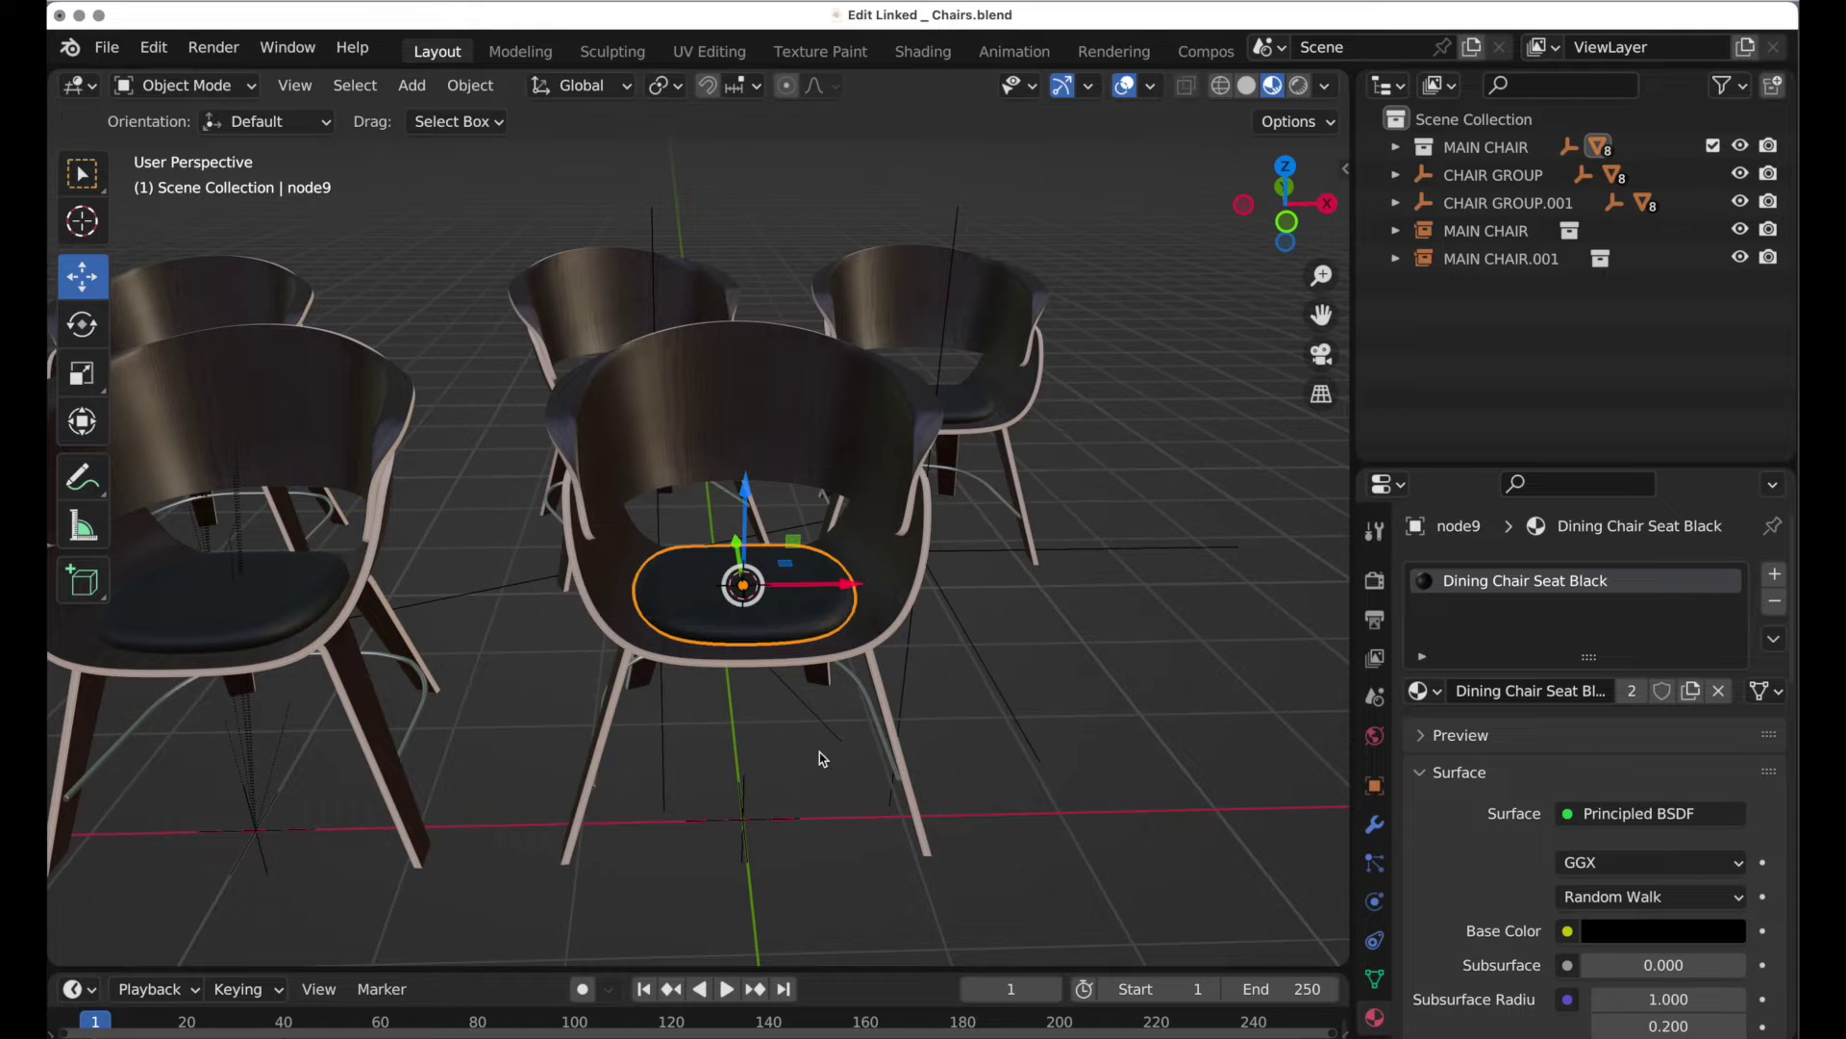
key(shift+a)
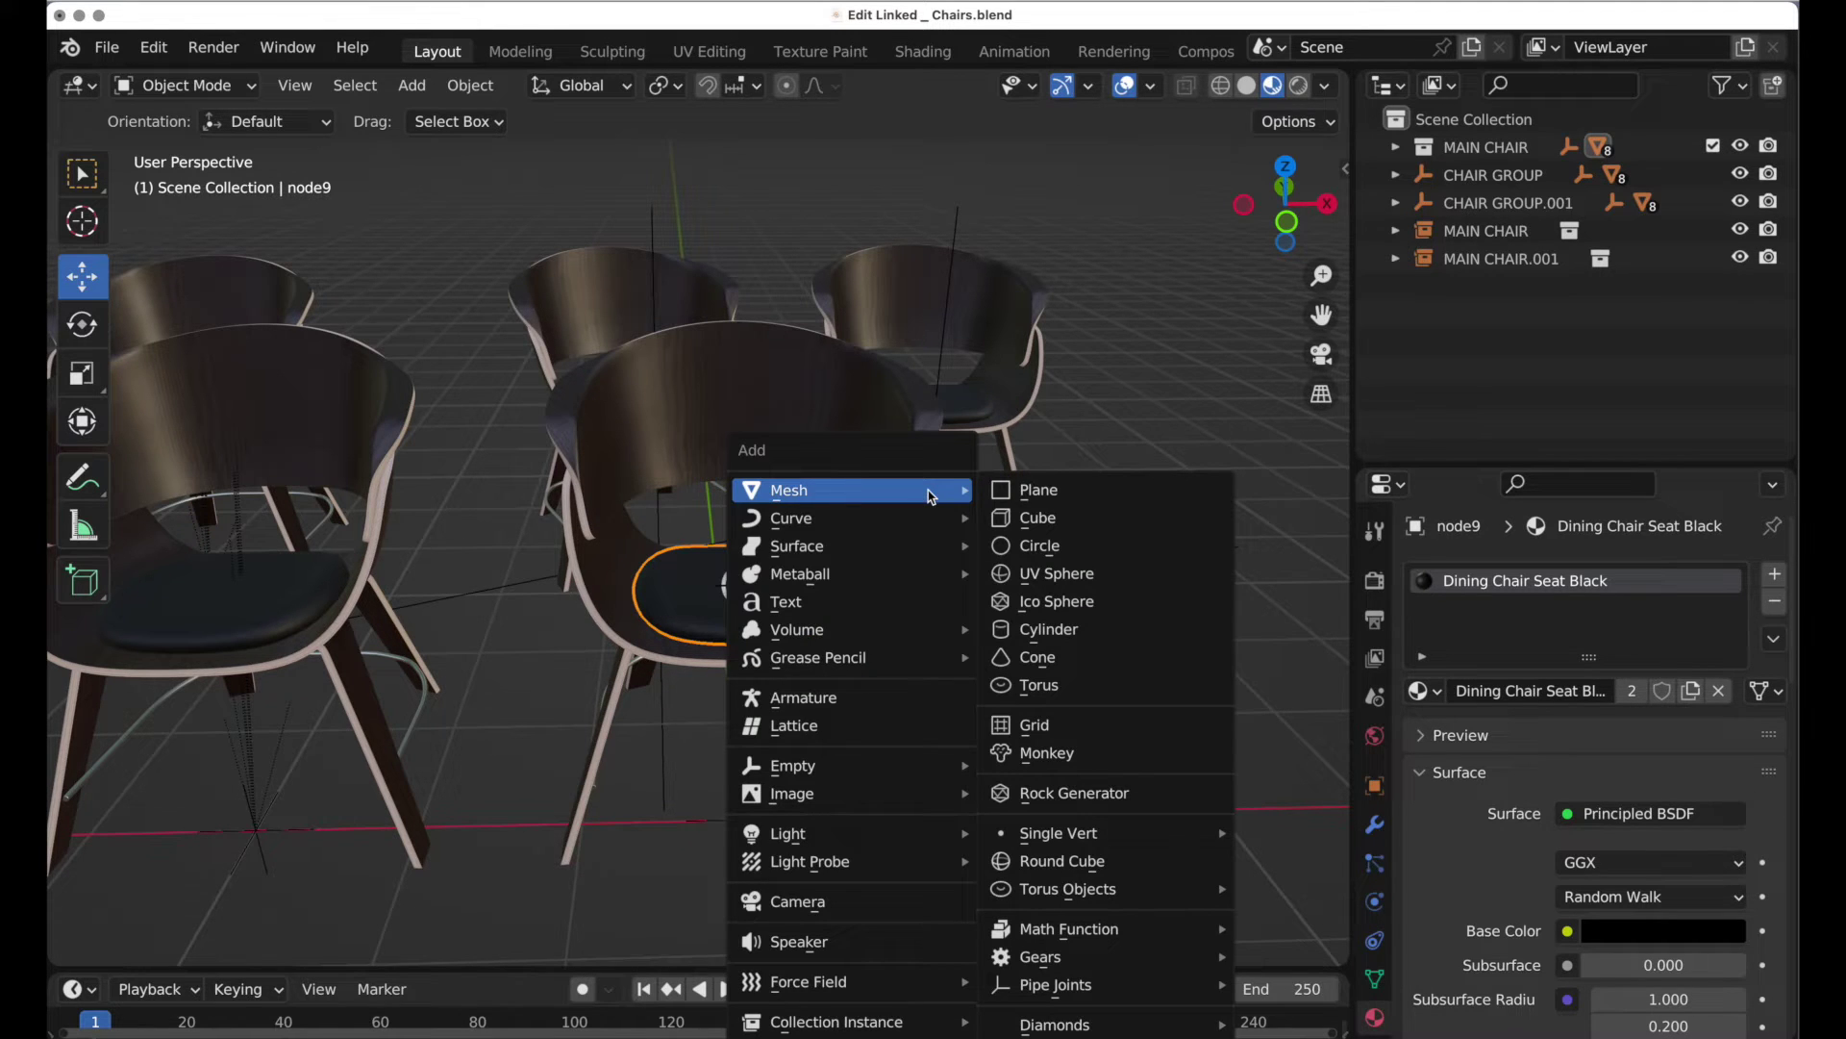
click(1023, 574)
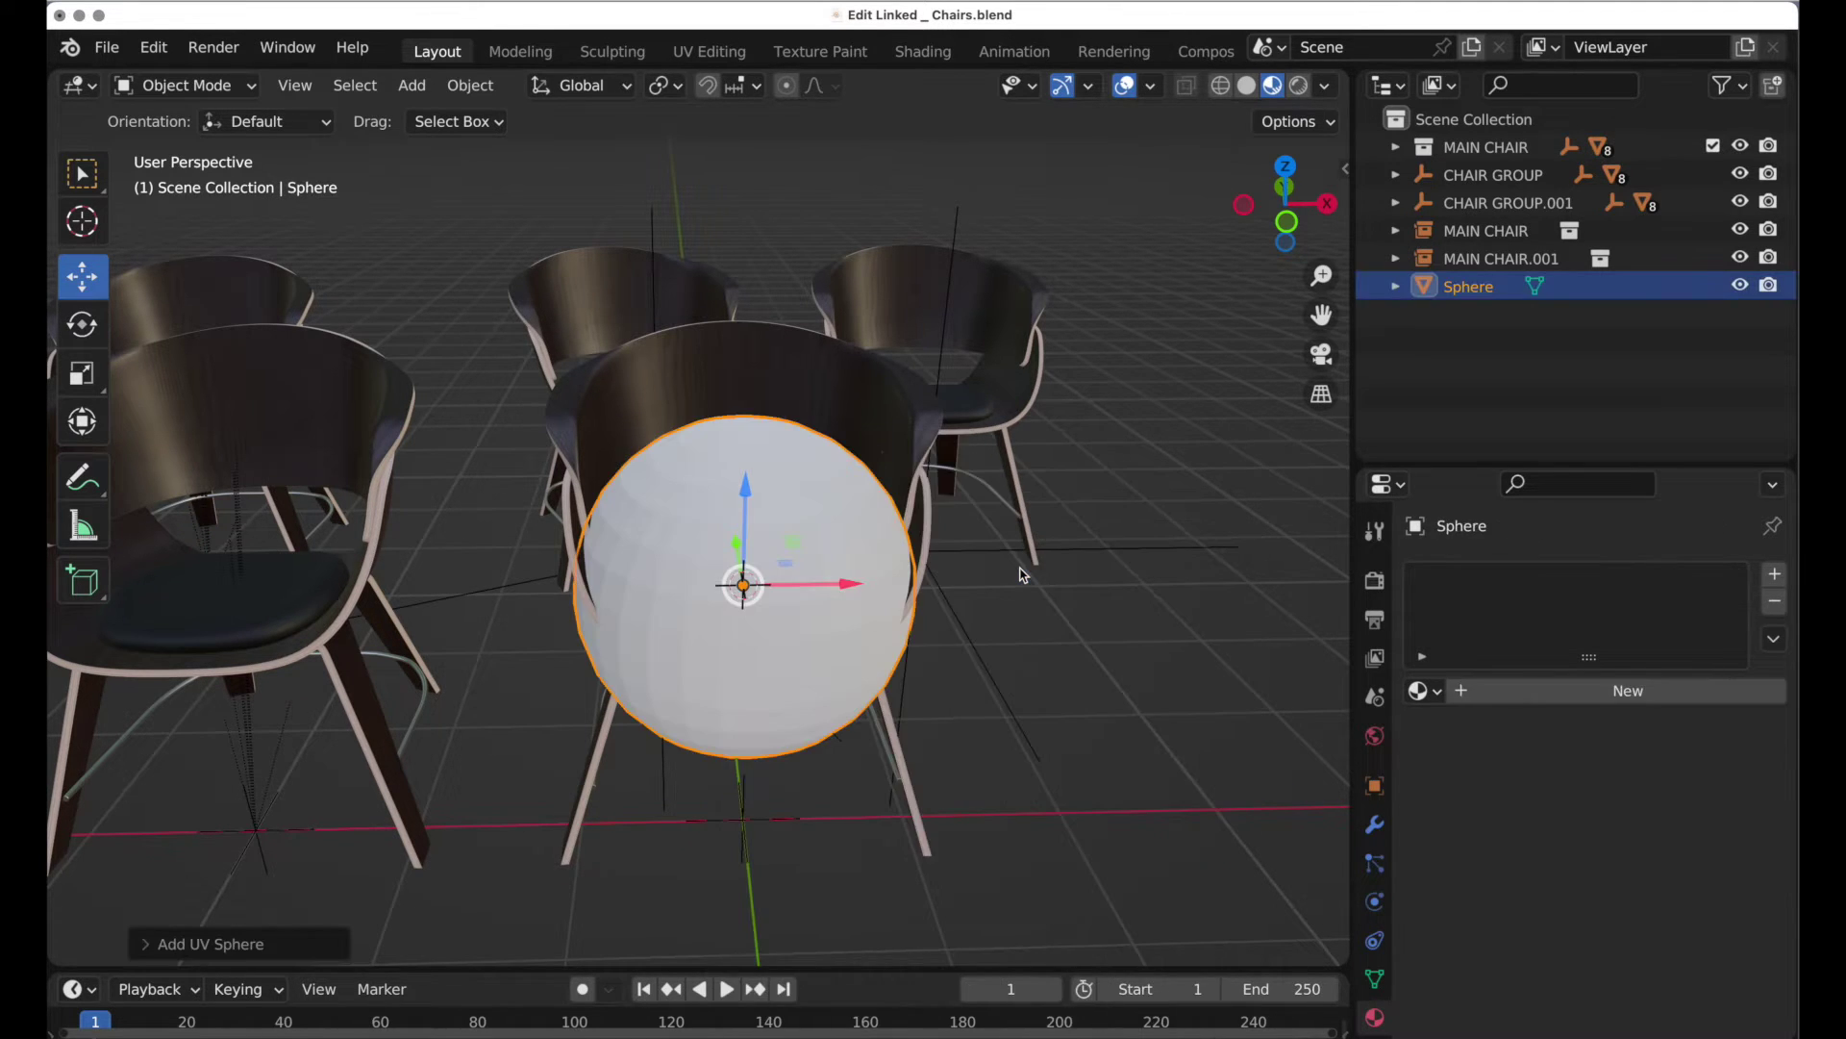
middle_drag(976, 589, 837, 627)
Step: Shrink the sphere to about half size, raise it onto the seat, and move it into MAIN CHAIR
key(s)
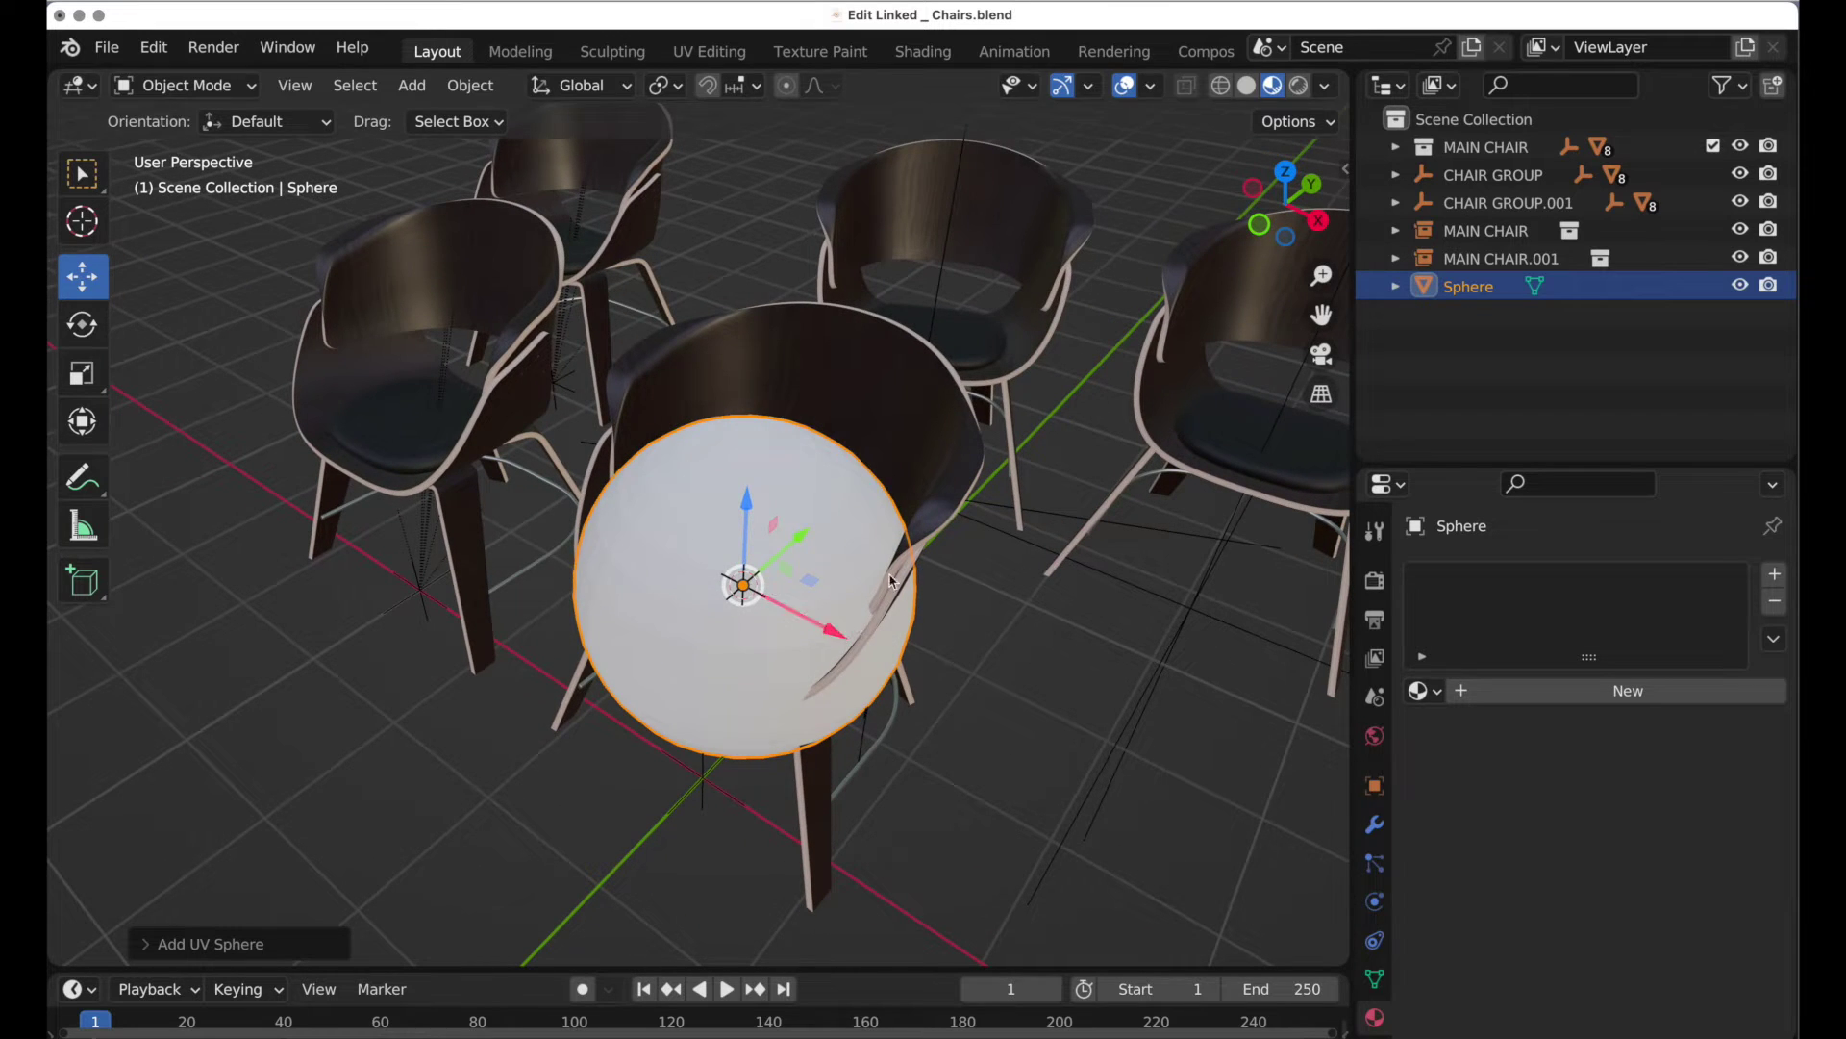
click(791, 625)
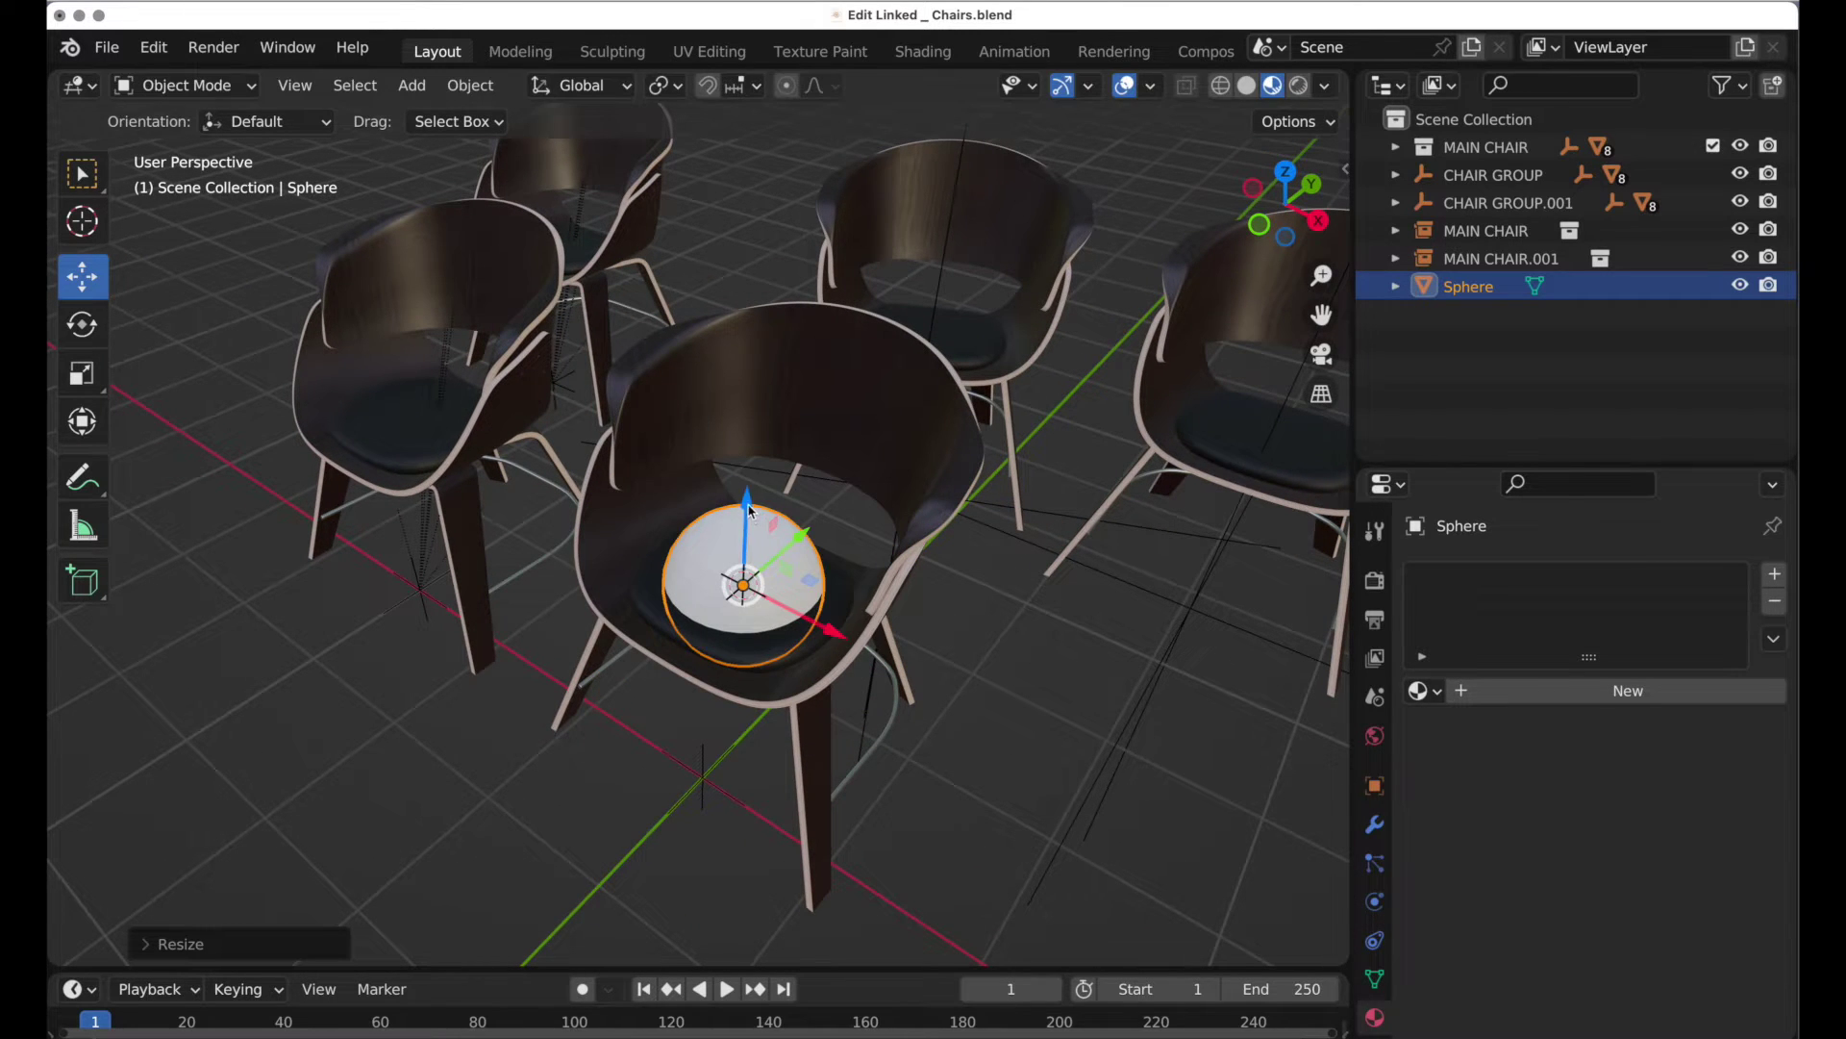
drag(754, 509, 755, 452)
drag(1459, 293, 1494, 154)
middle_drag(870, 664, 836, 721)
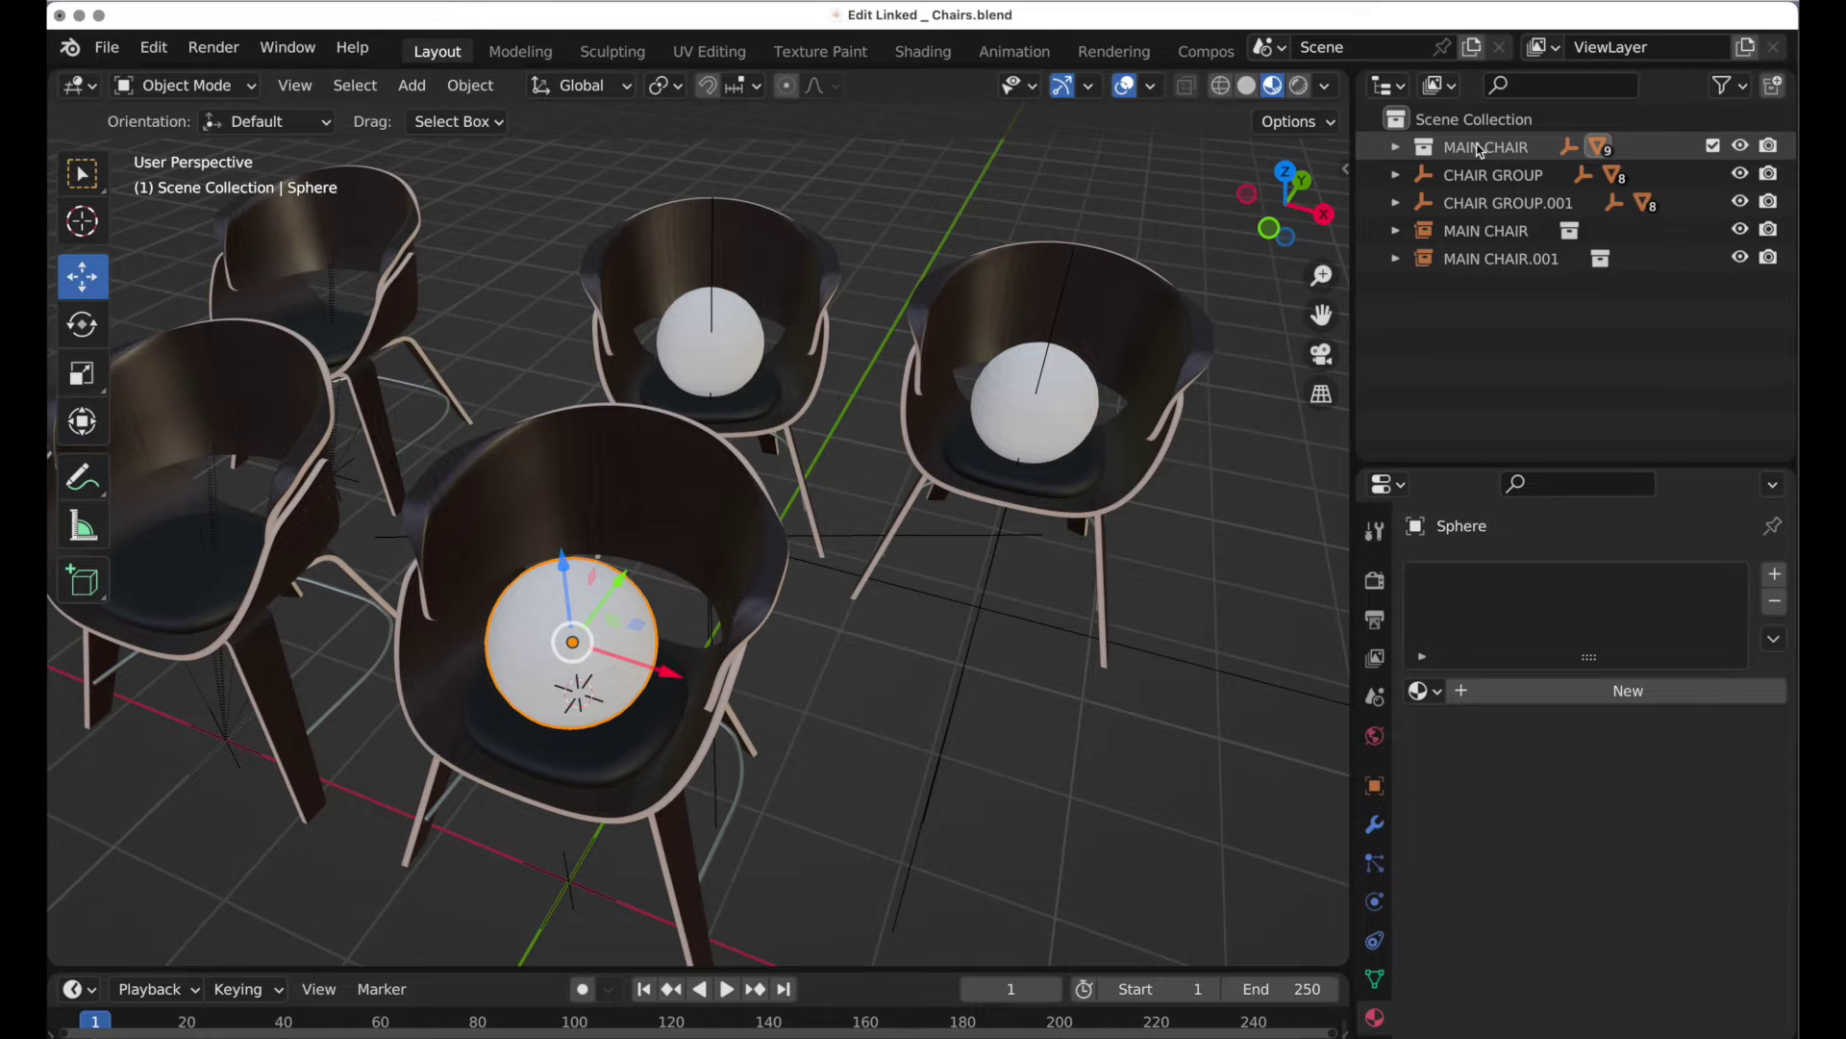
Step: Exclude MAIN CHAIR from the view layer and select the moved chair instance showing its sphere
middle_drag(898, 616, 1033, 516)
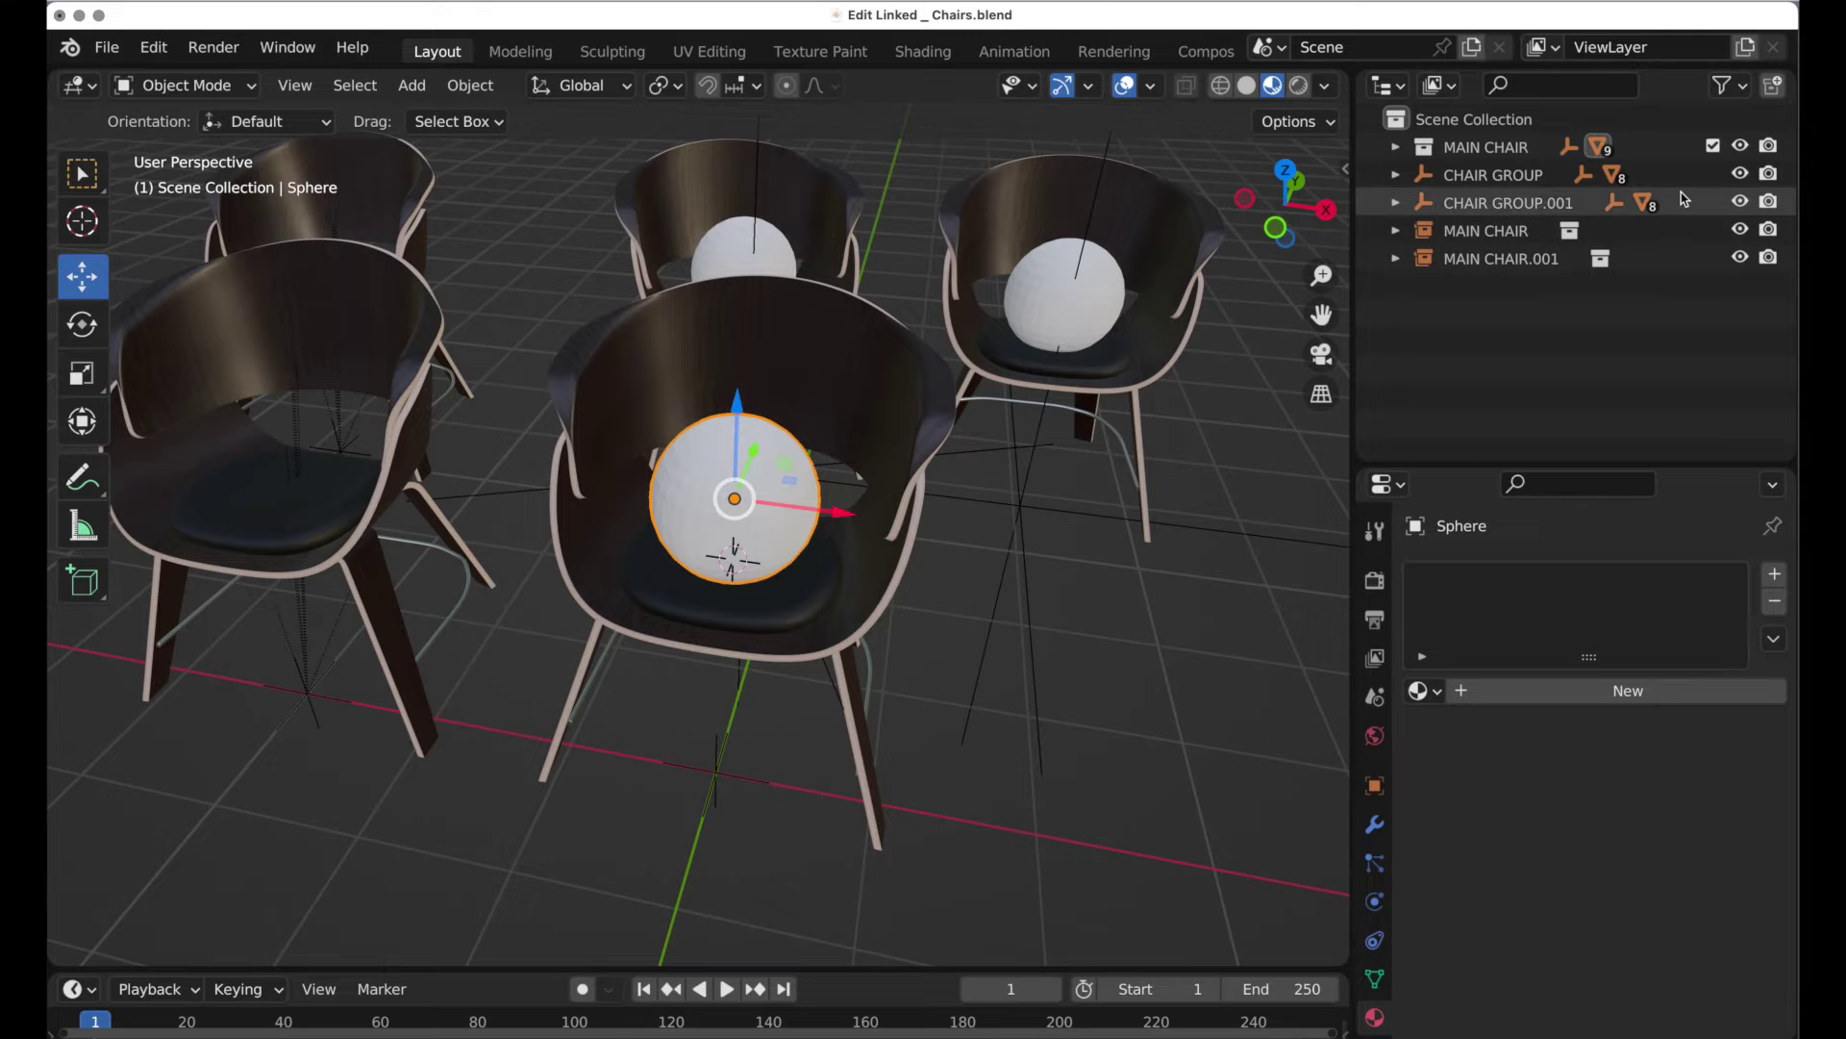
click(1713, 147)
middle_drag(1041, 587, 942, 445)
click(942, 444)
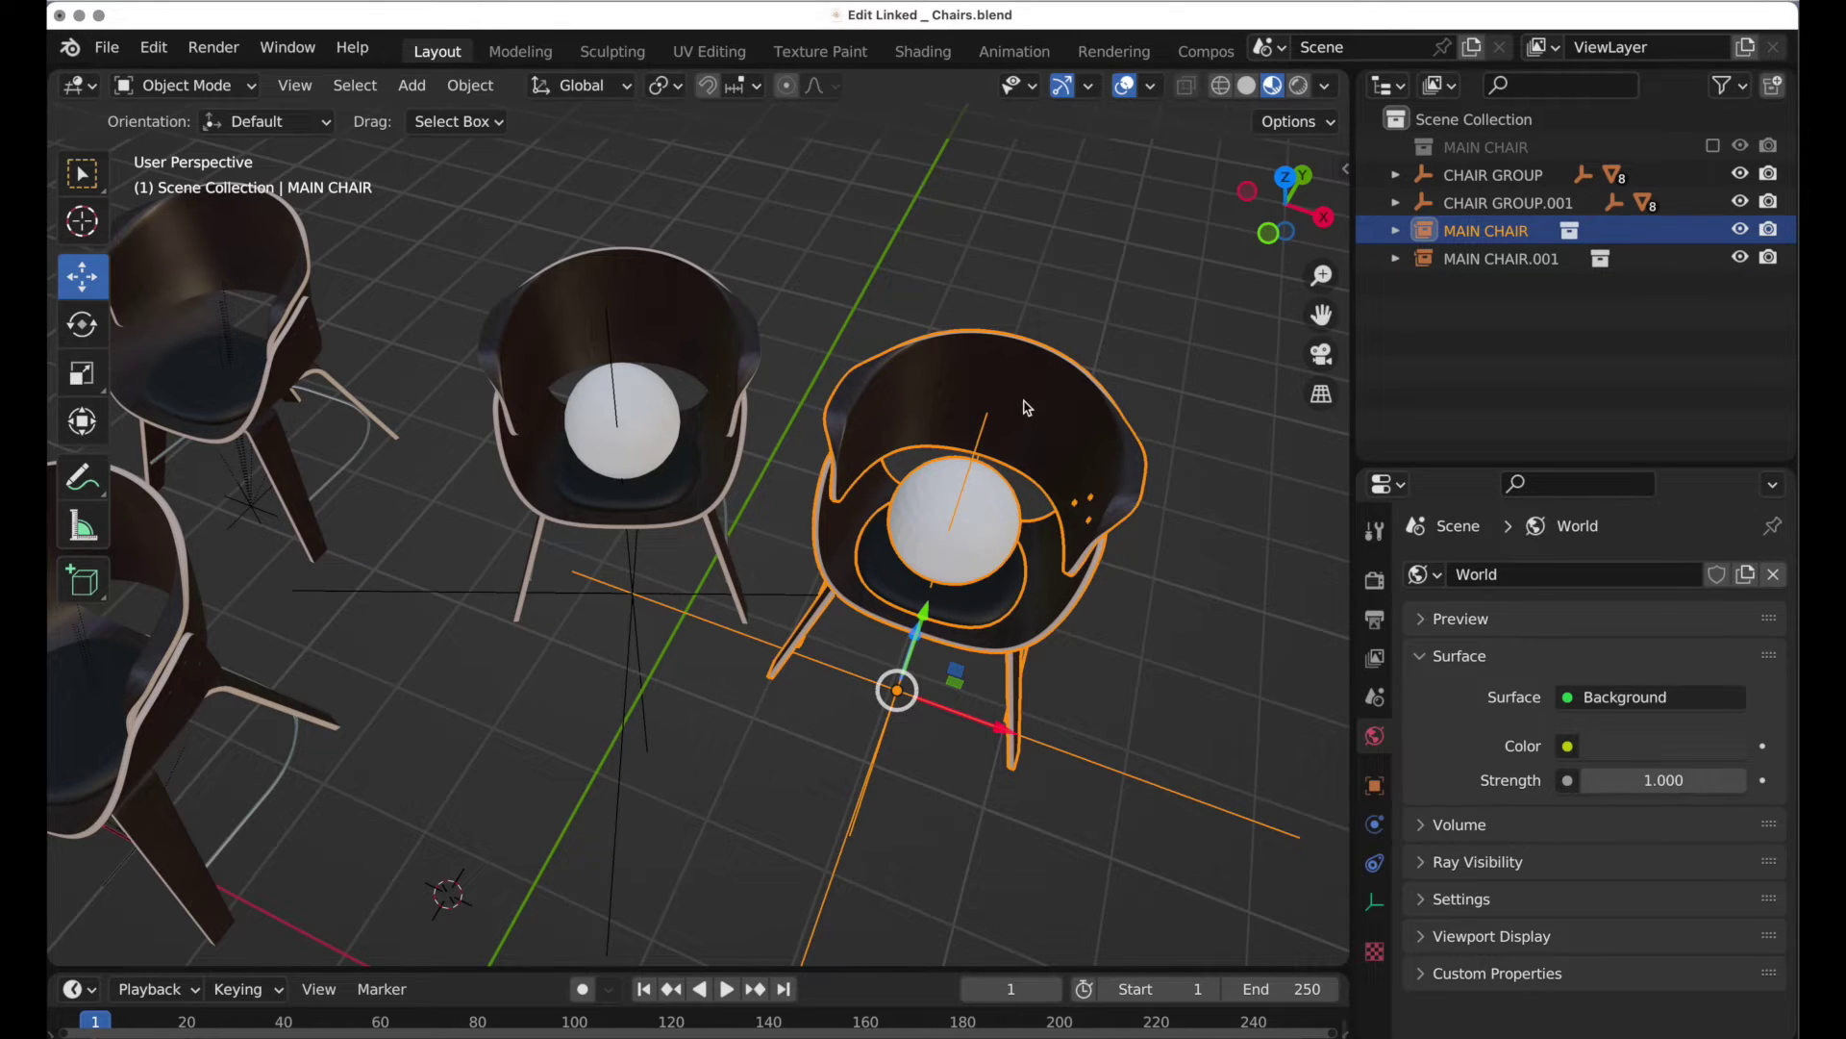
Step: Re-include the MAIN CHAIR collection in the view layer and select the chair back to see its material
middle_drag(1027, 408, 983, 511)
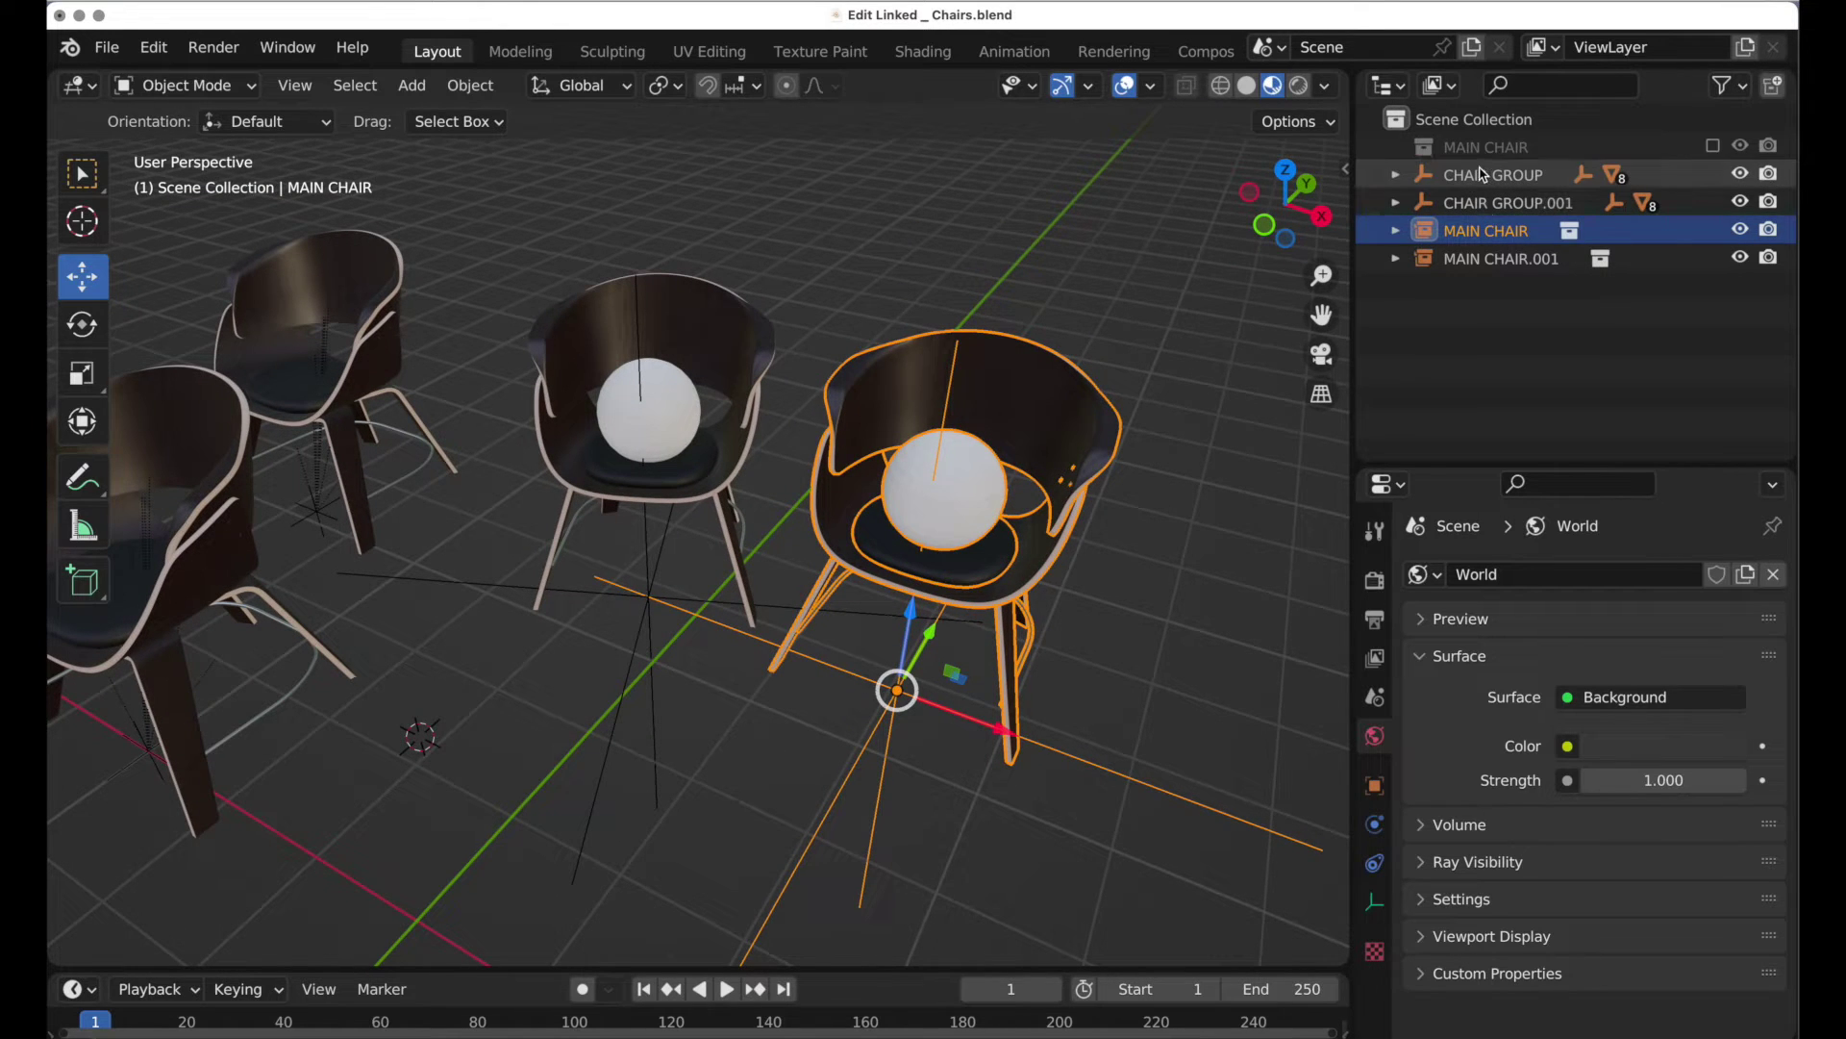
click(1567, 154)
click(1715, 146)
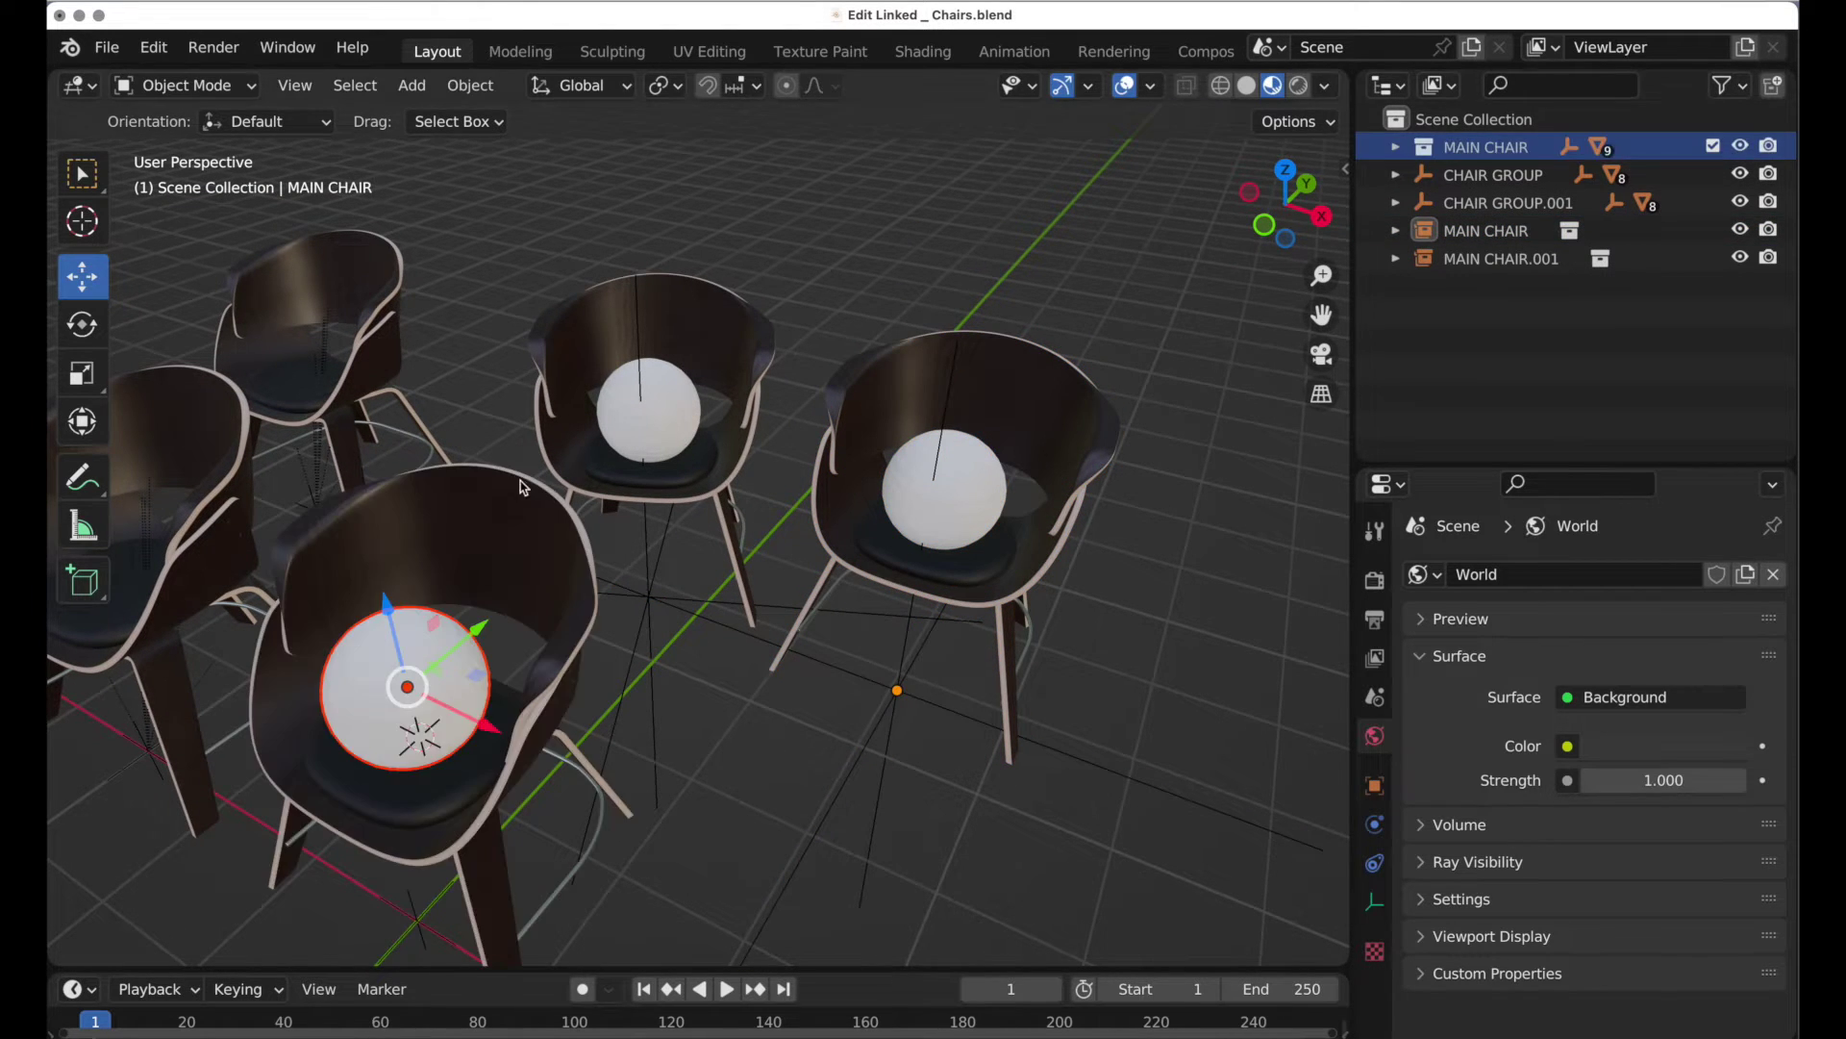
click(474, 515)
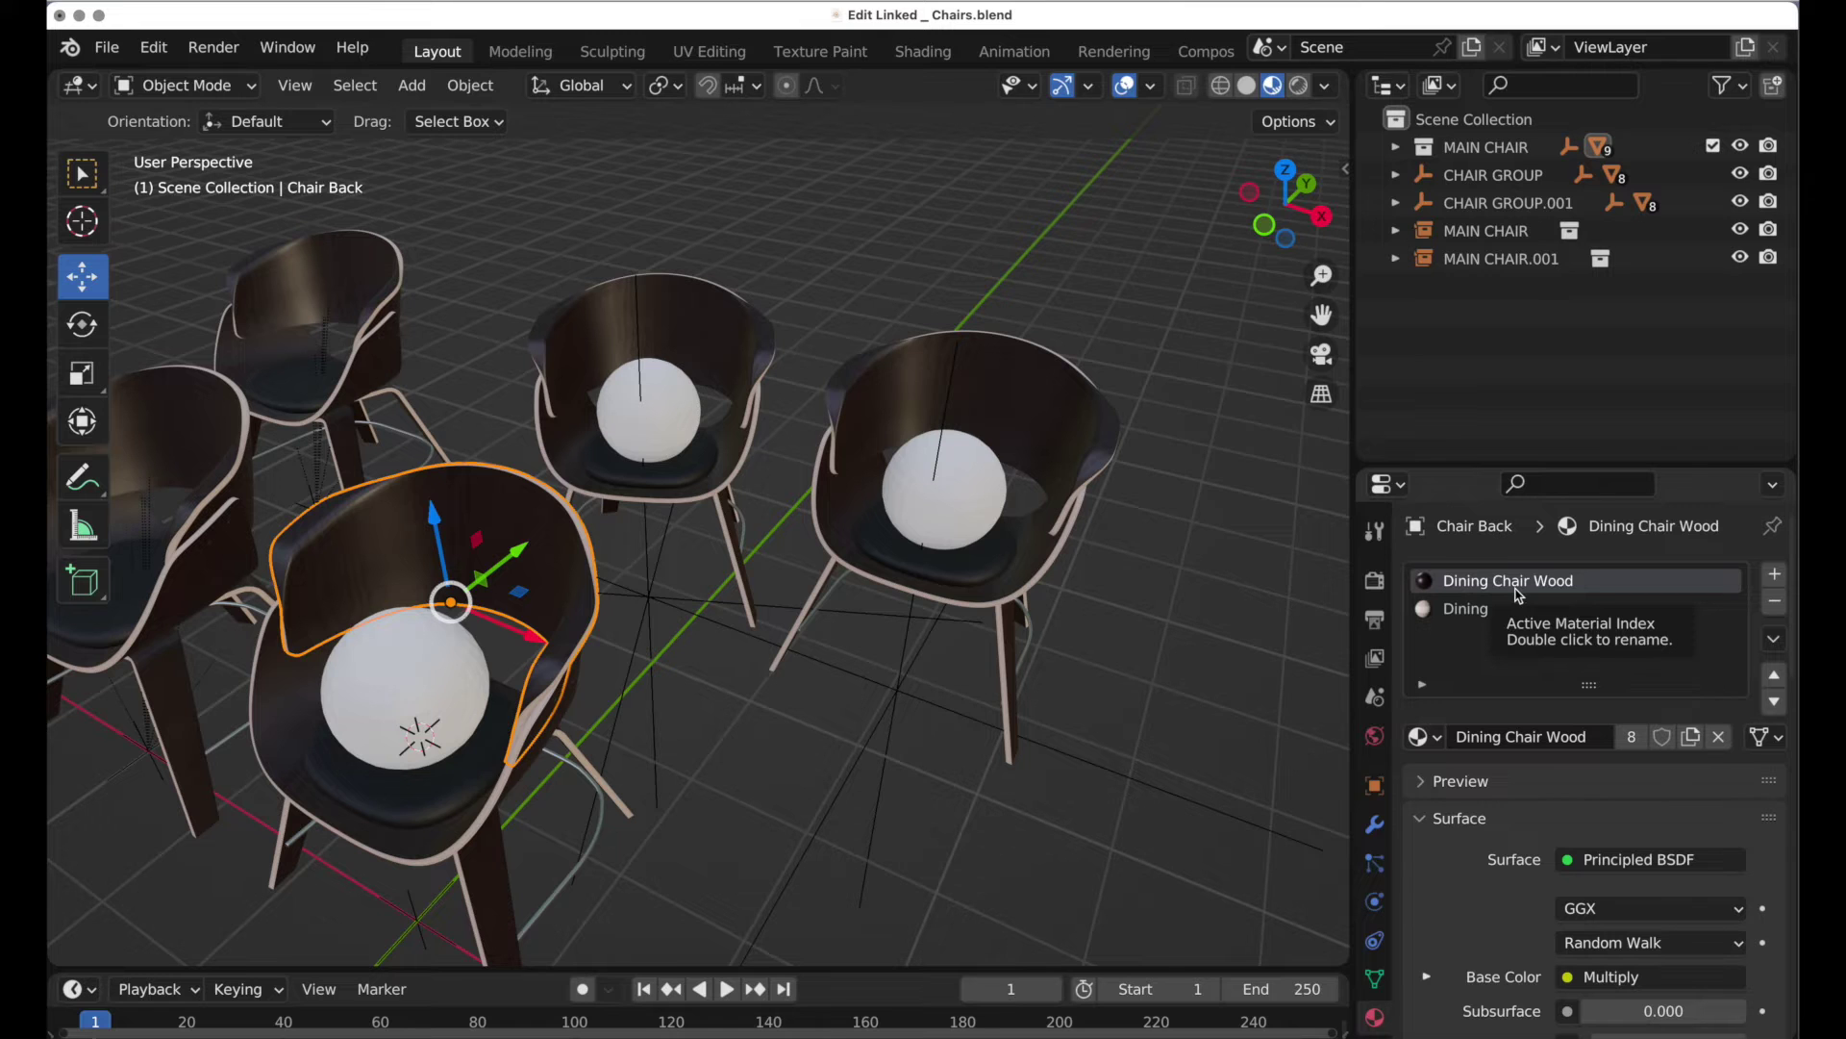
middle_drag(914, 667, 1032, 644)
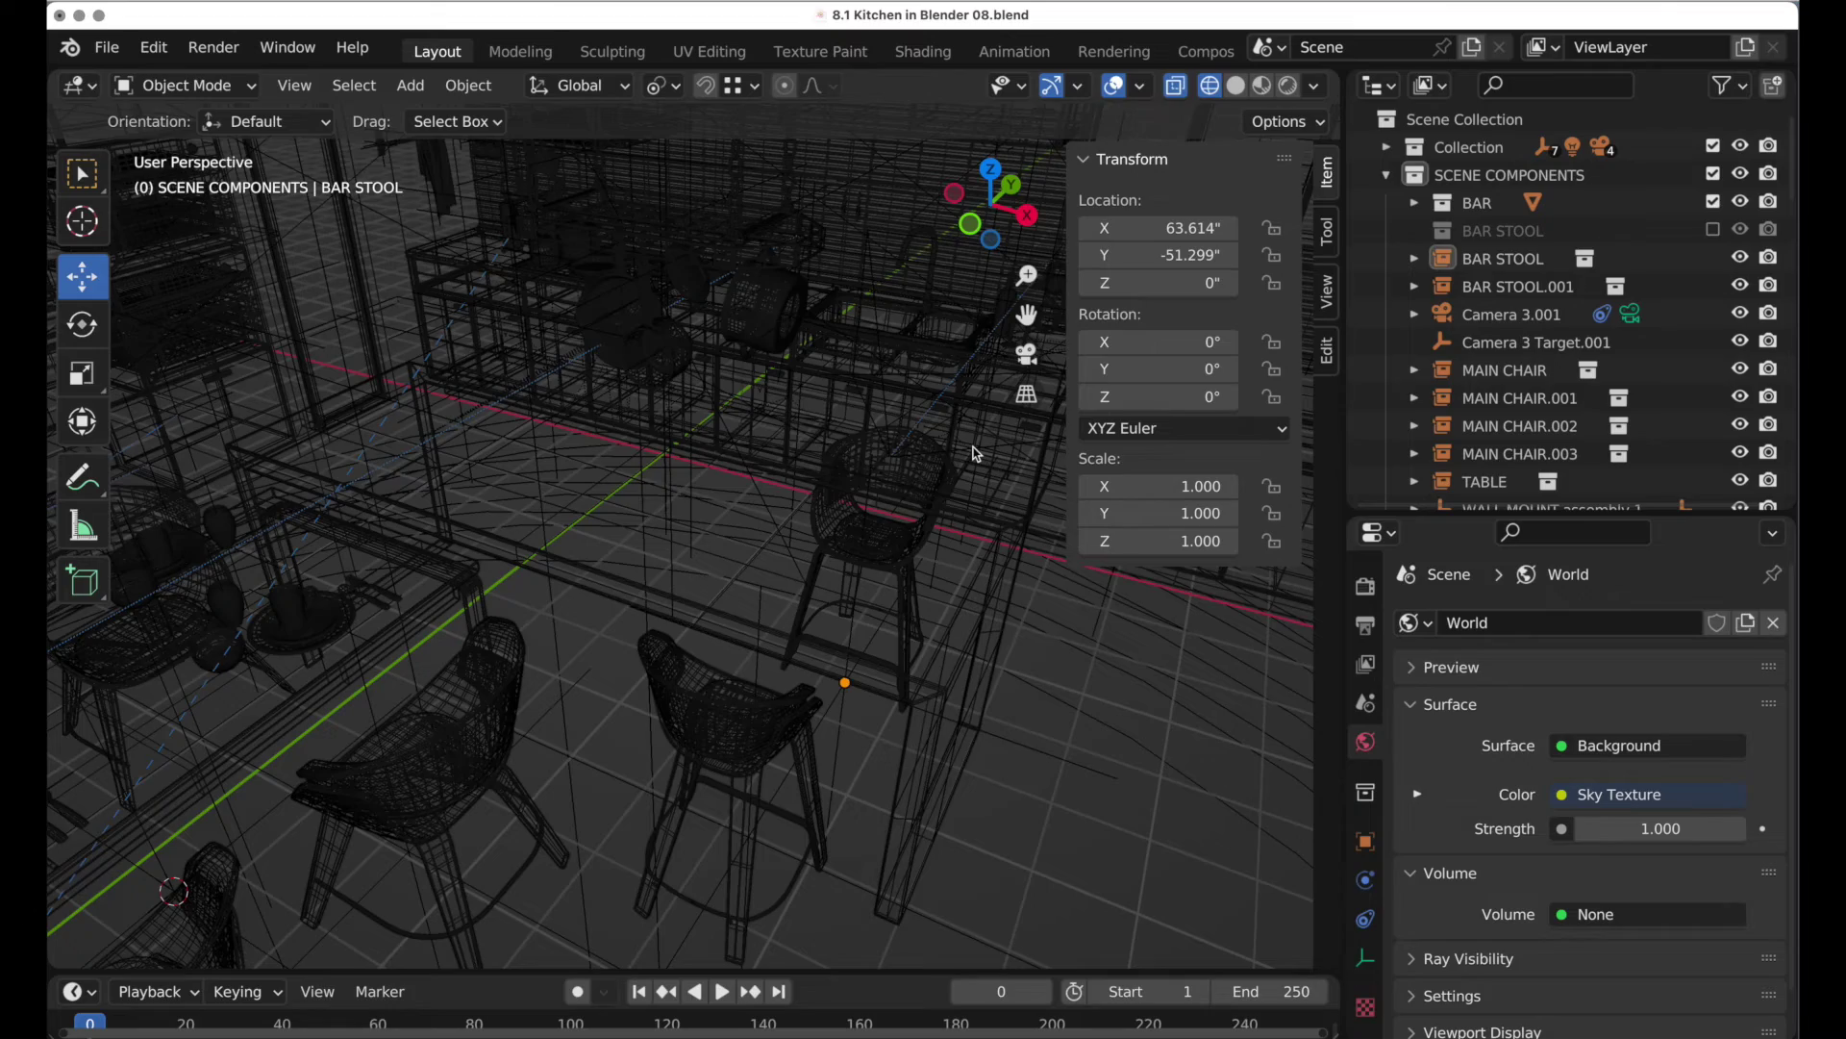
Step: Select the BAR STOOL instances and include the BAR STOOL collection in the view layer
middle_drag(976, 453, 929, 492)
click(848, 688)
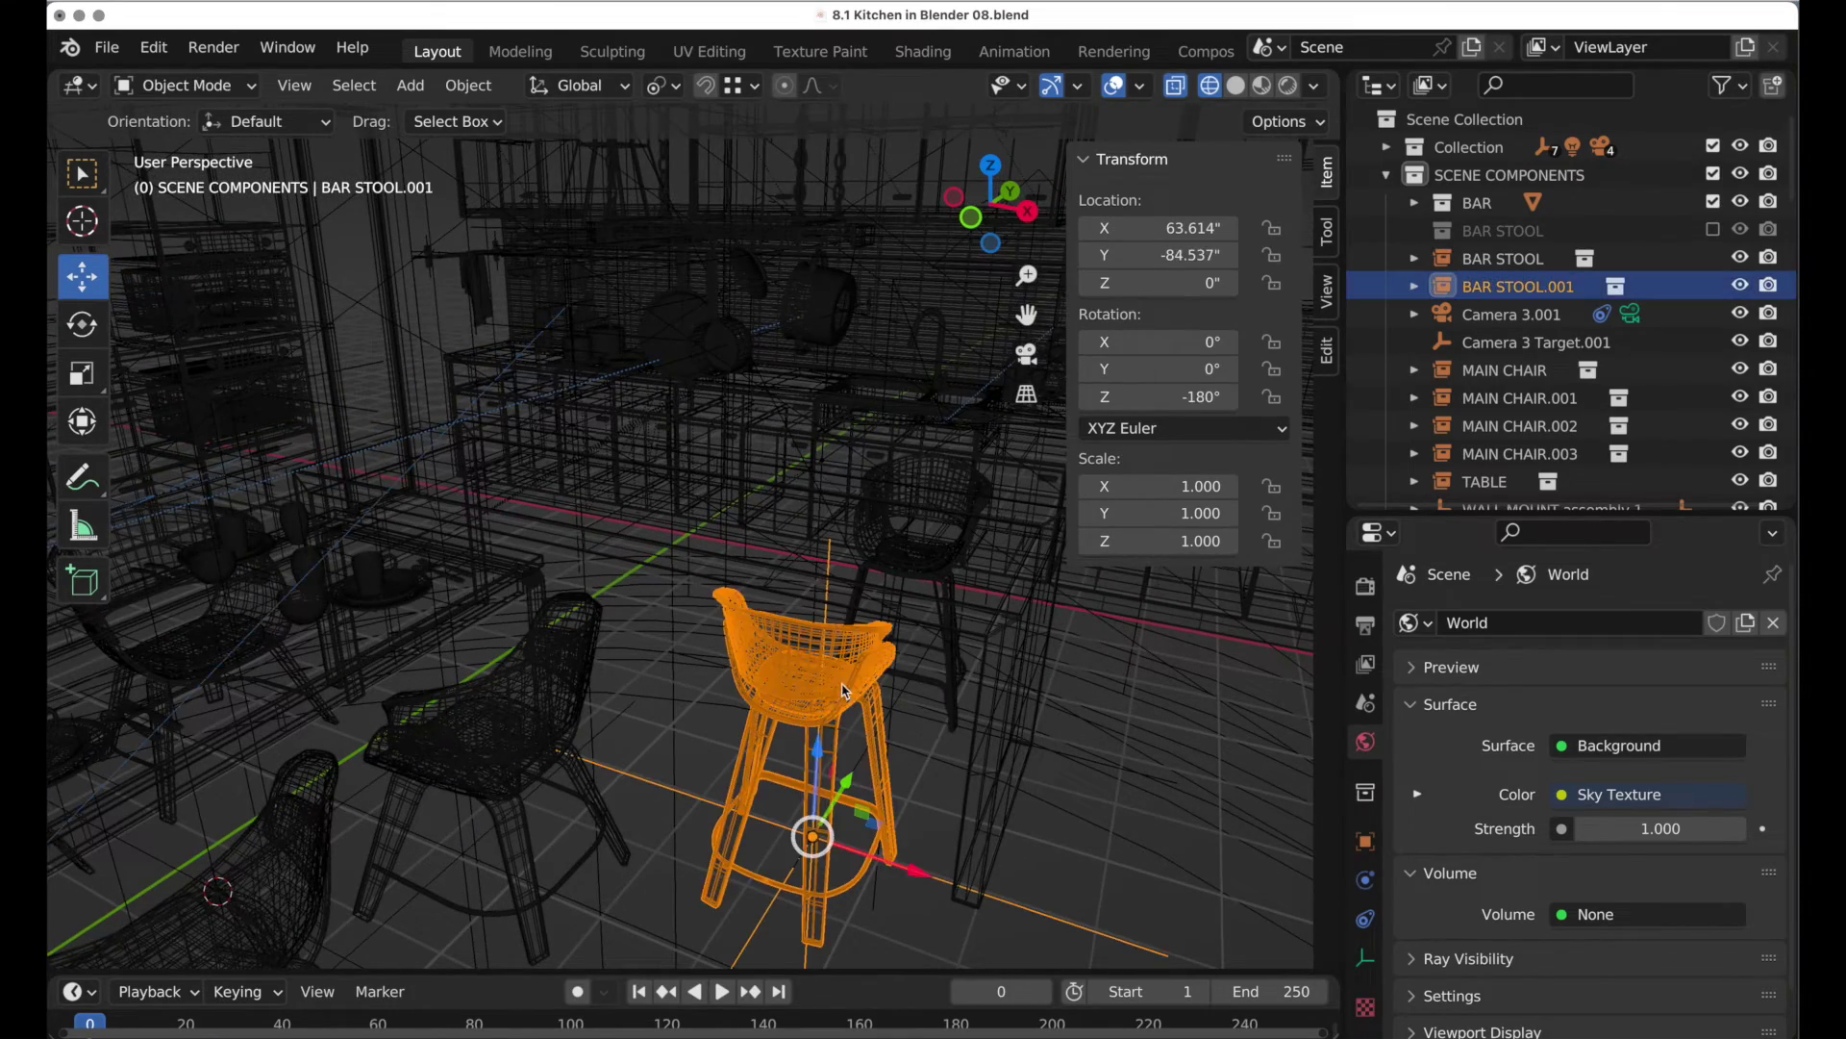
click(943, 504)
click(955, 469)
middle_drag(955, 468, 925, 512)
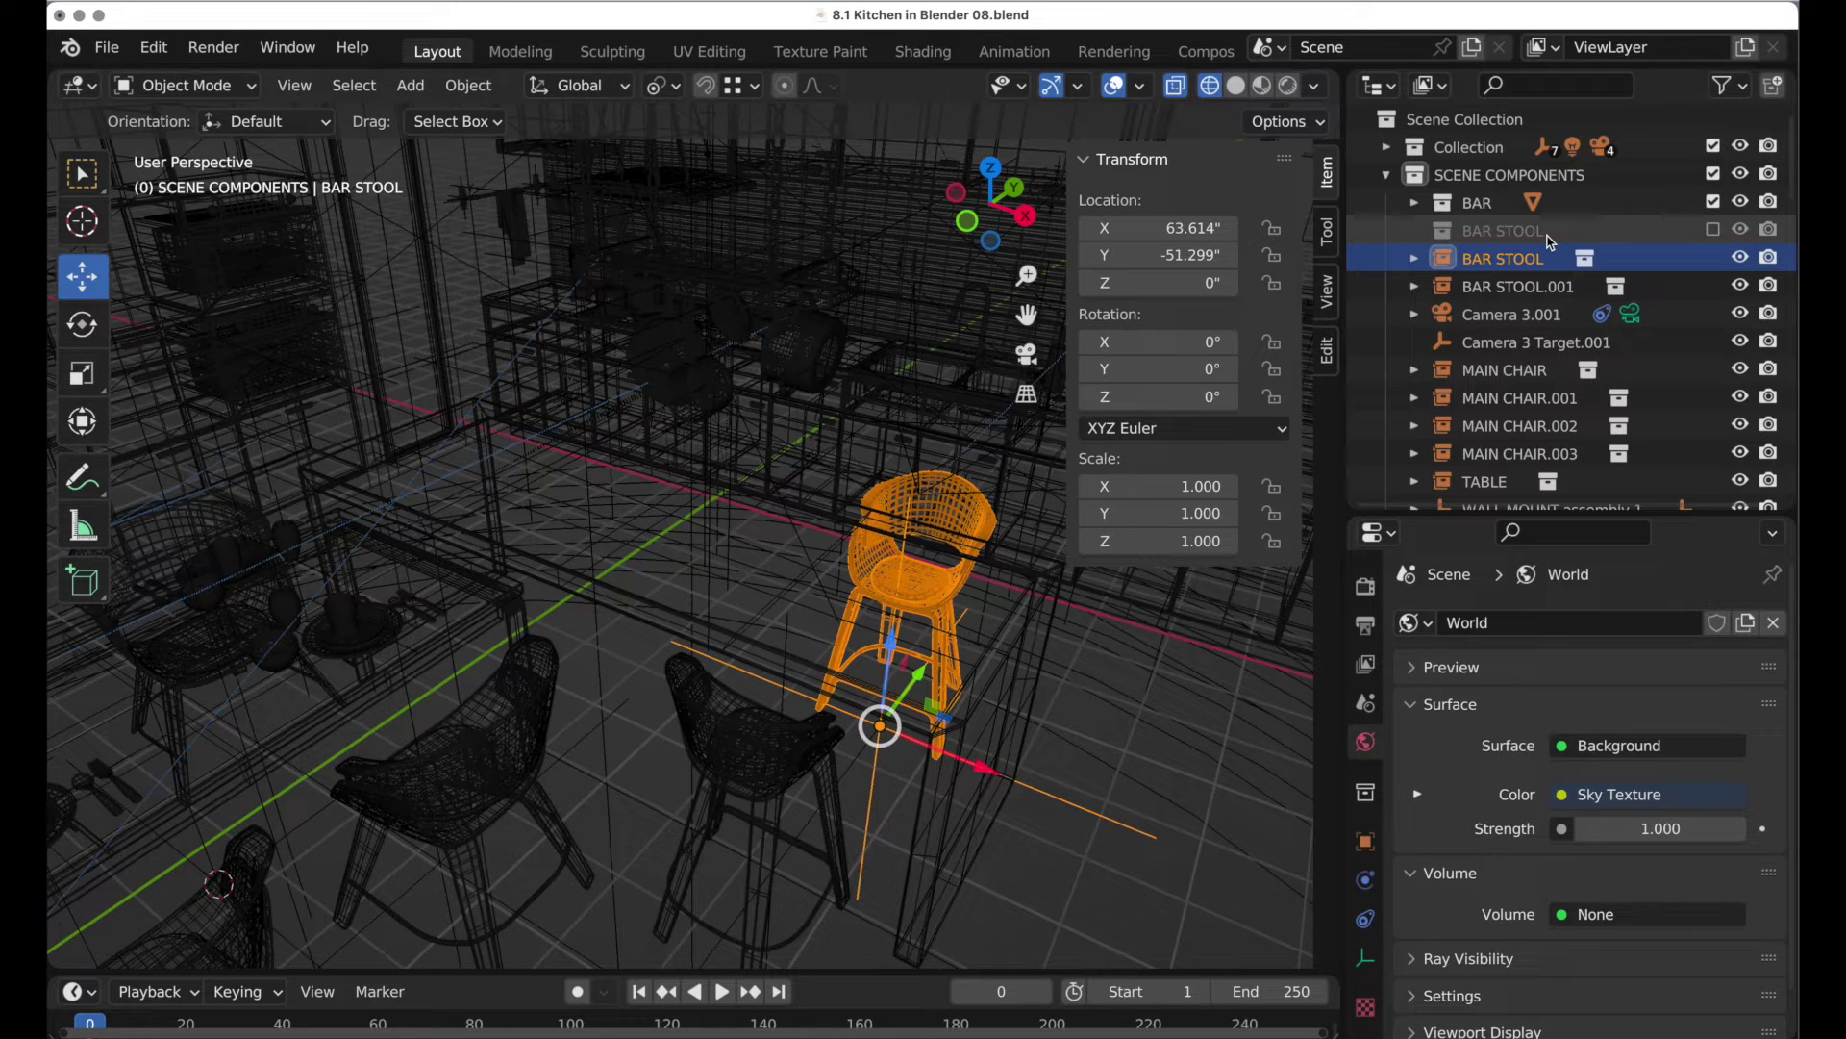
click(1712, 230)
Step: Select the stool seat object and frame it in the viewport
middle_drag(779, 504, 762, 494)
scroll(769, 486, up, 2)
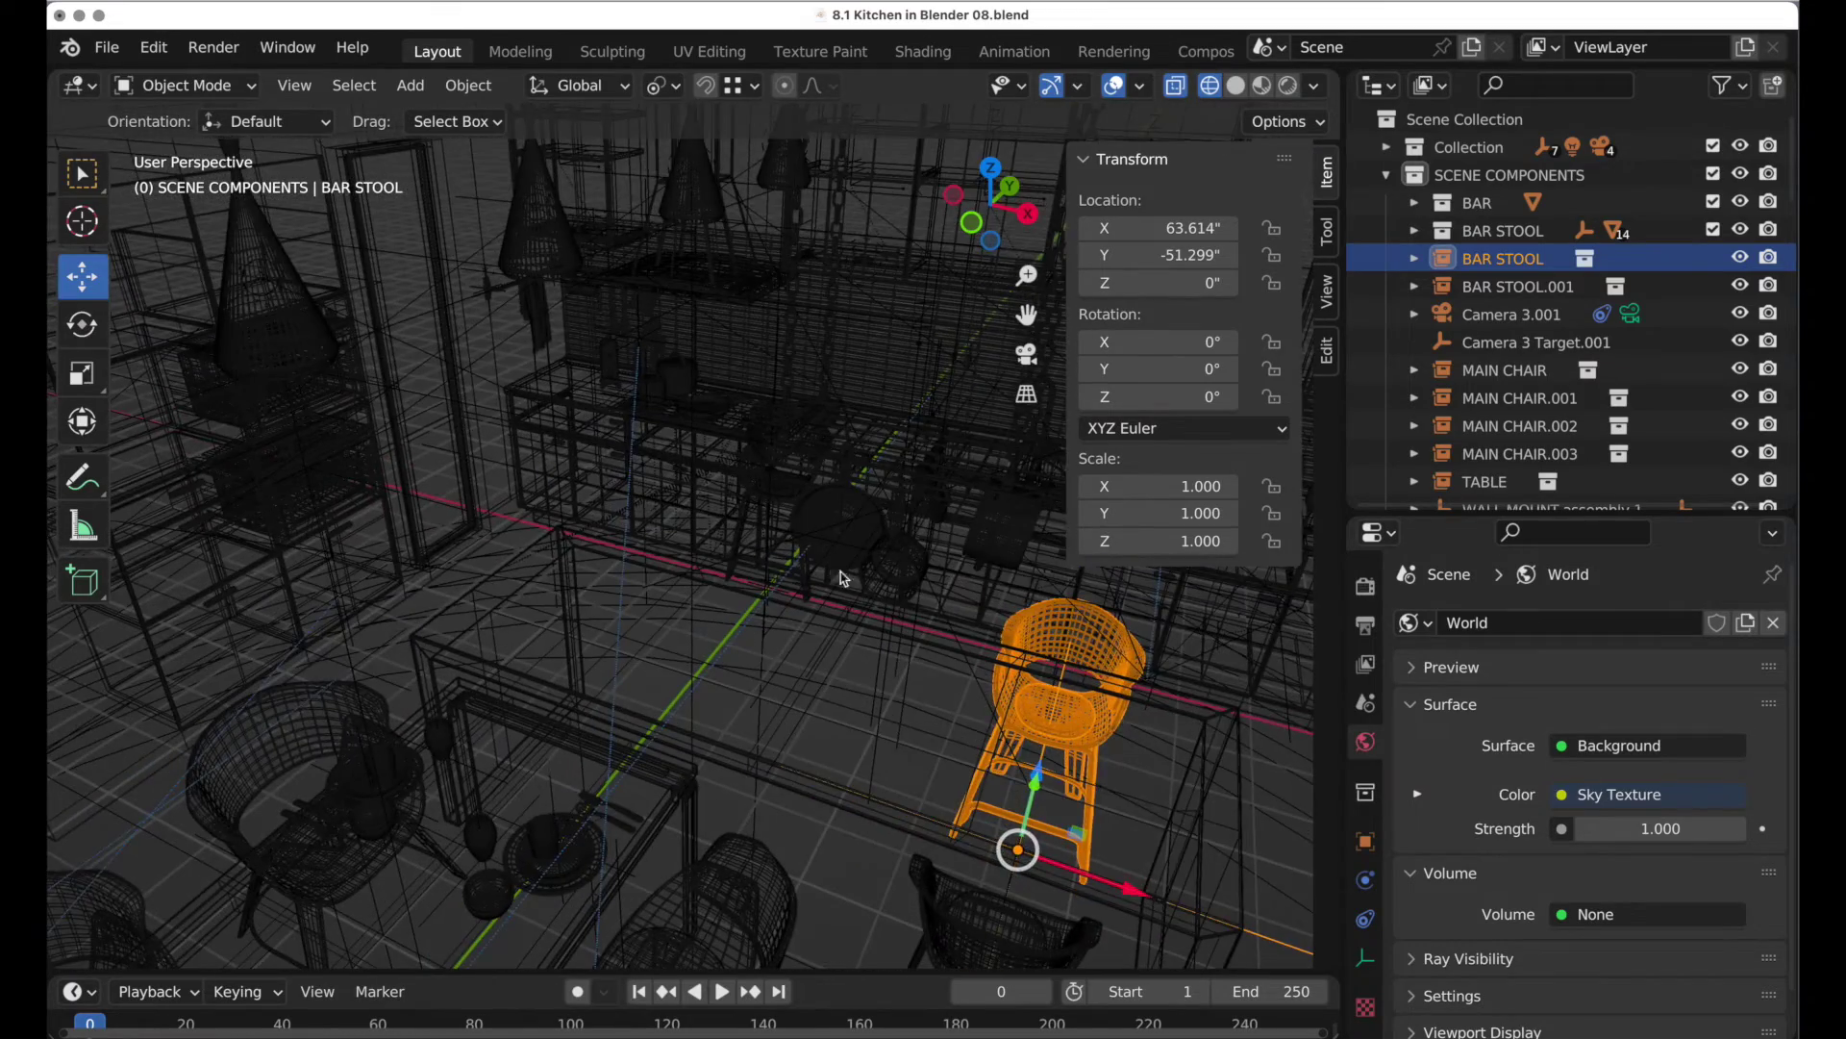
scroll(827, 452, up, 3)
click(788, 416)
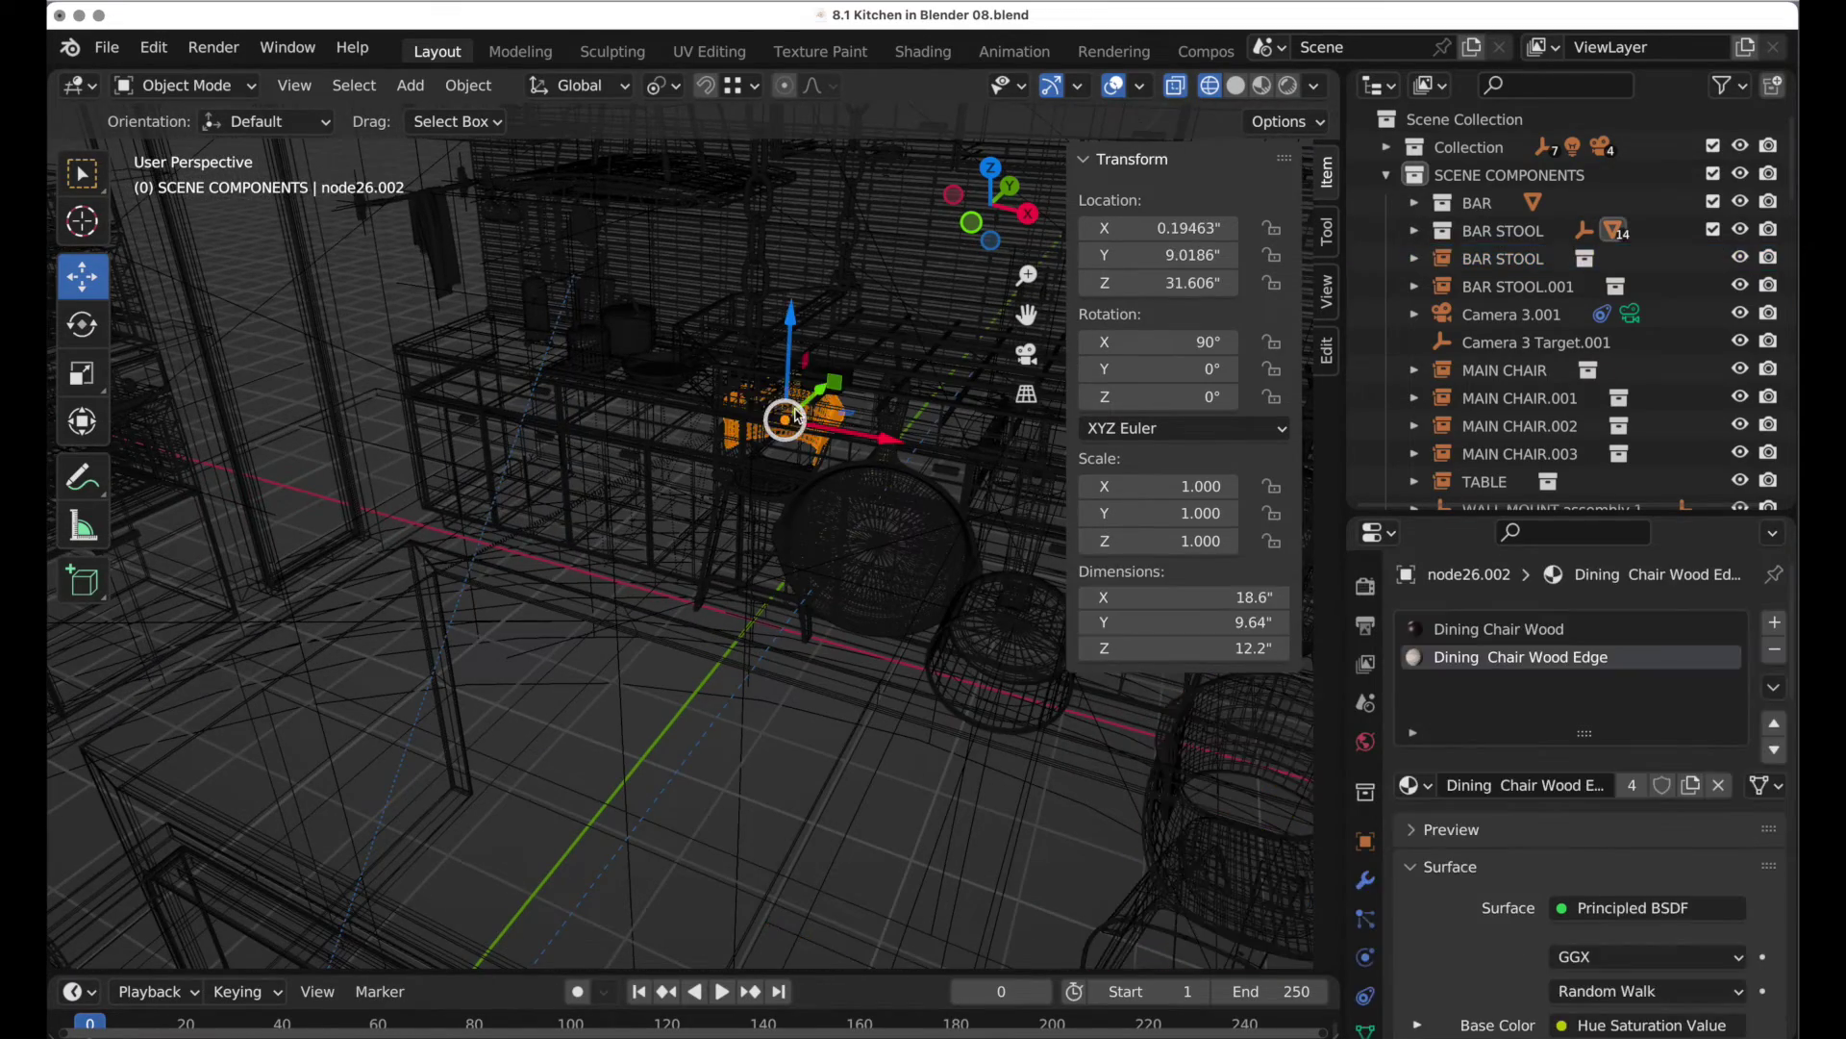
scroll(781, 425, up, 3)
scroll(781, 428, up, 3)
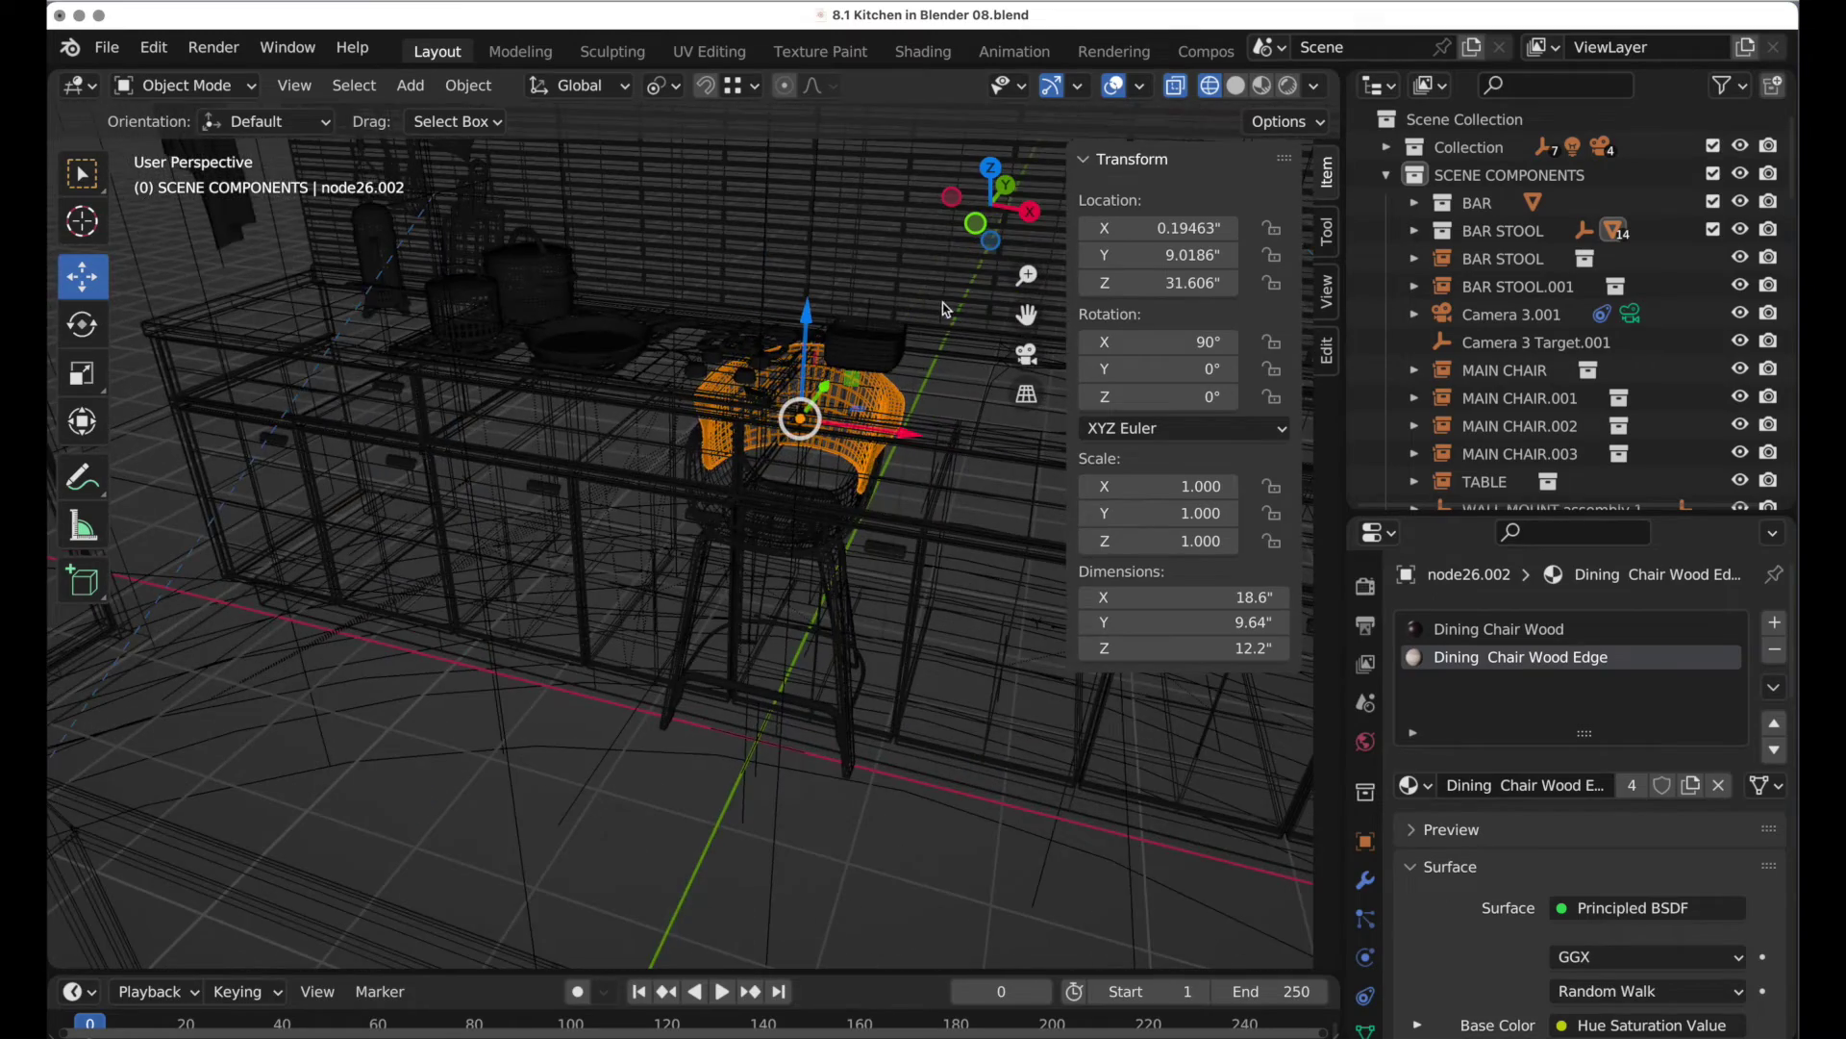
key(KP_Decimal)
scroll(813, 437, down, 4)
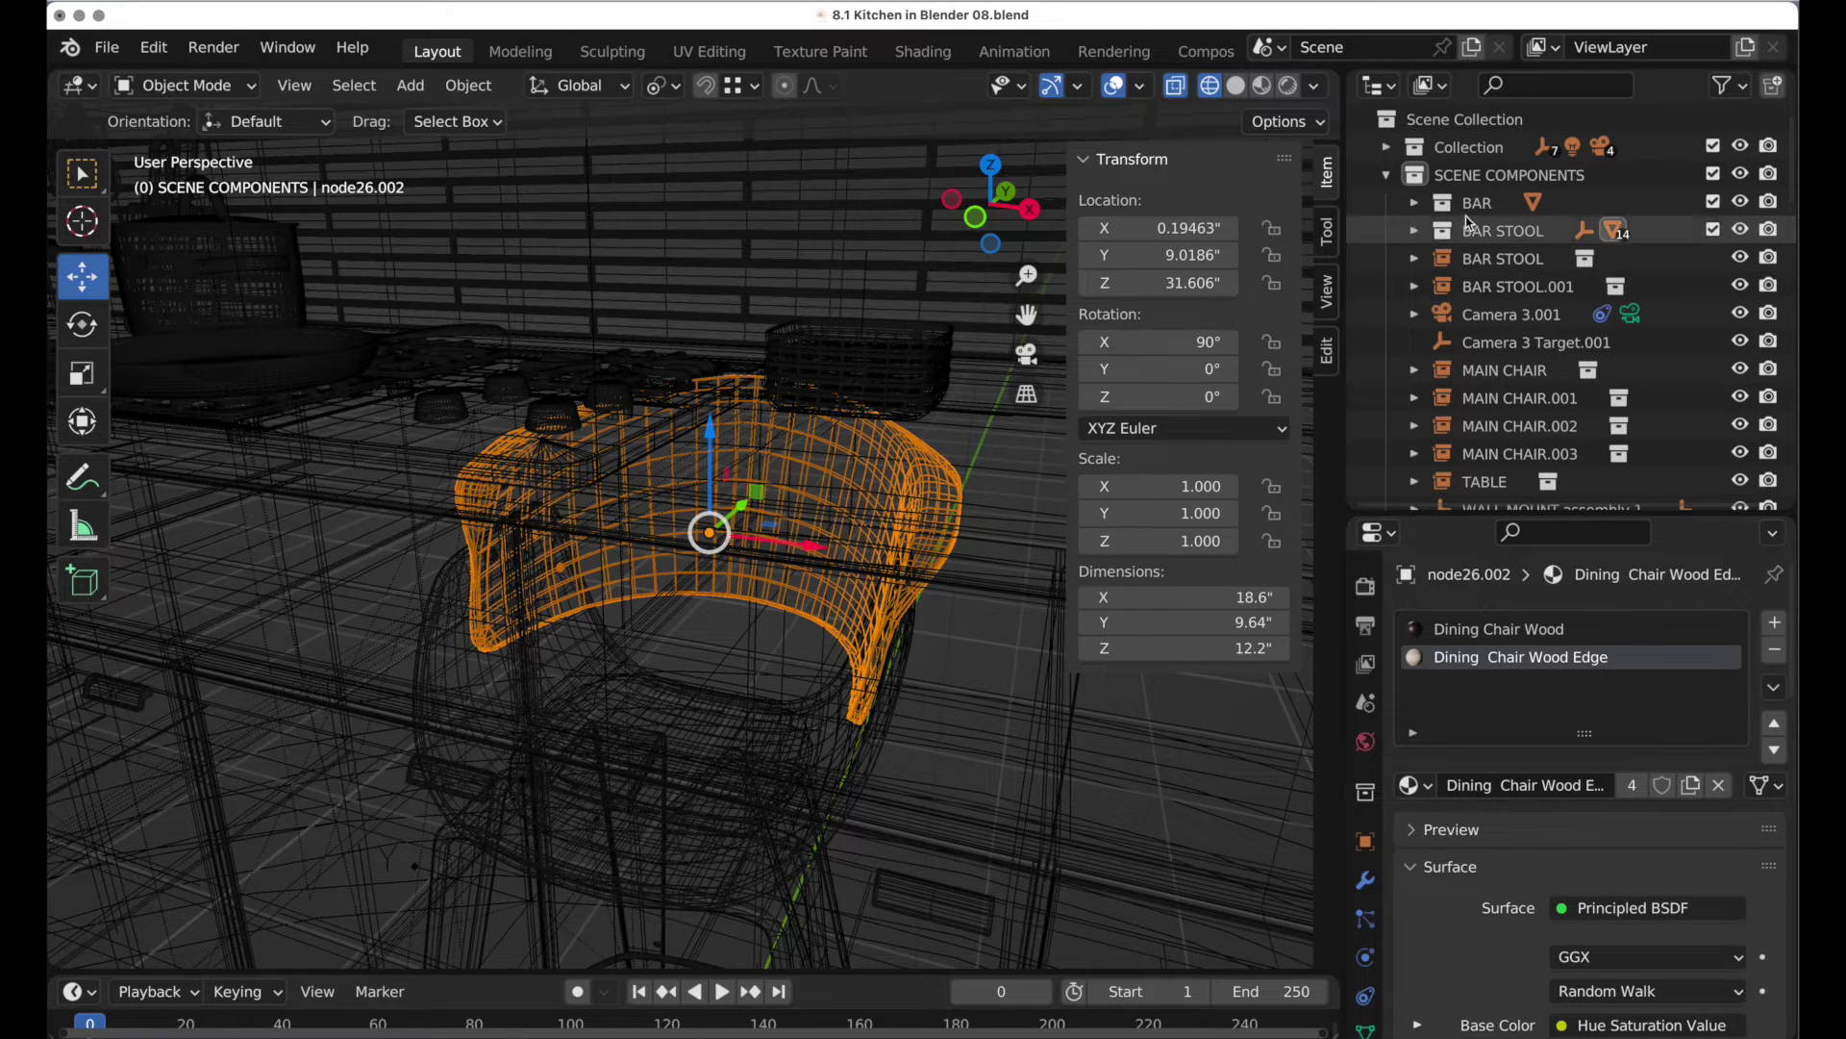
Step: Exclude the BAR STOOL collection again and select the other bar stool
click(1713, 230)
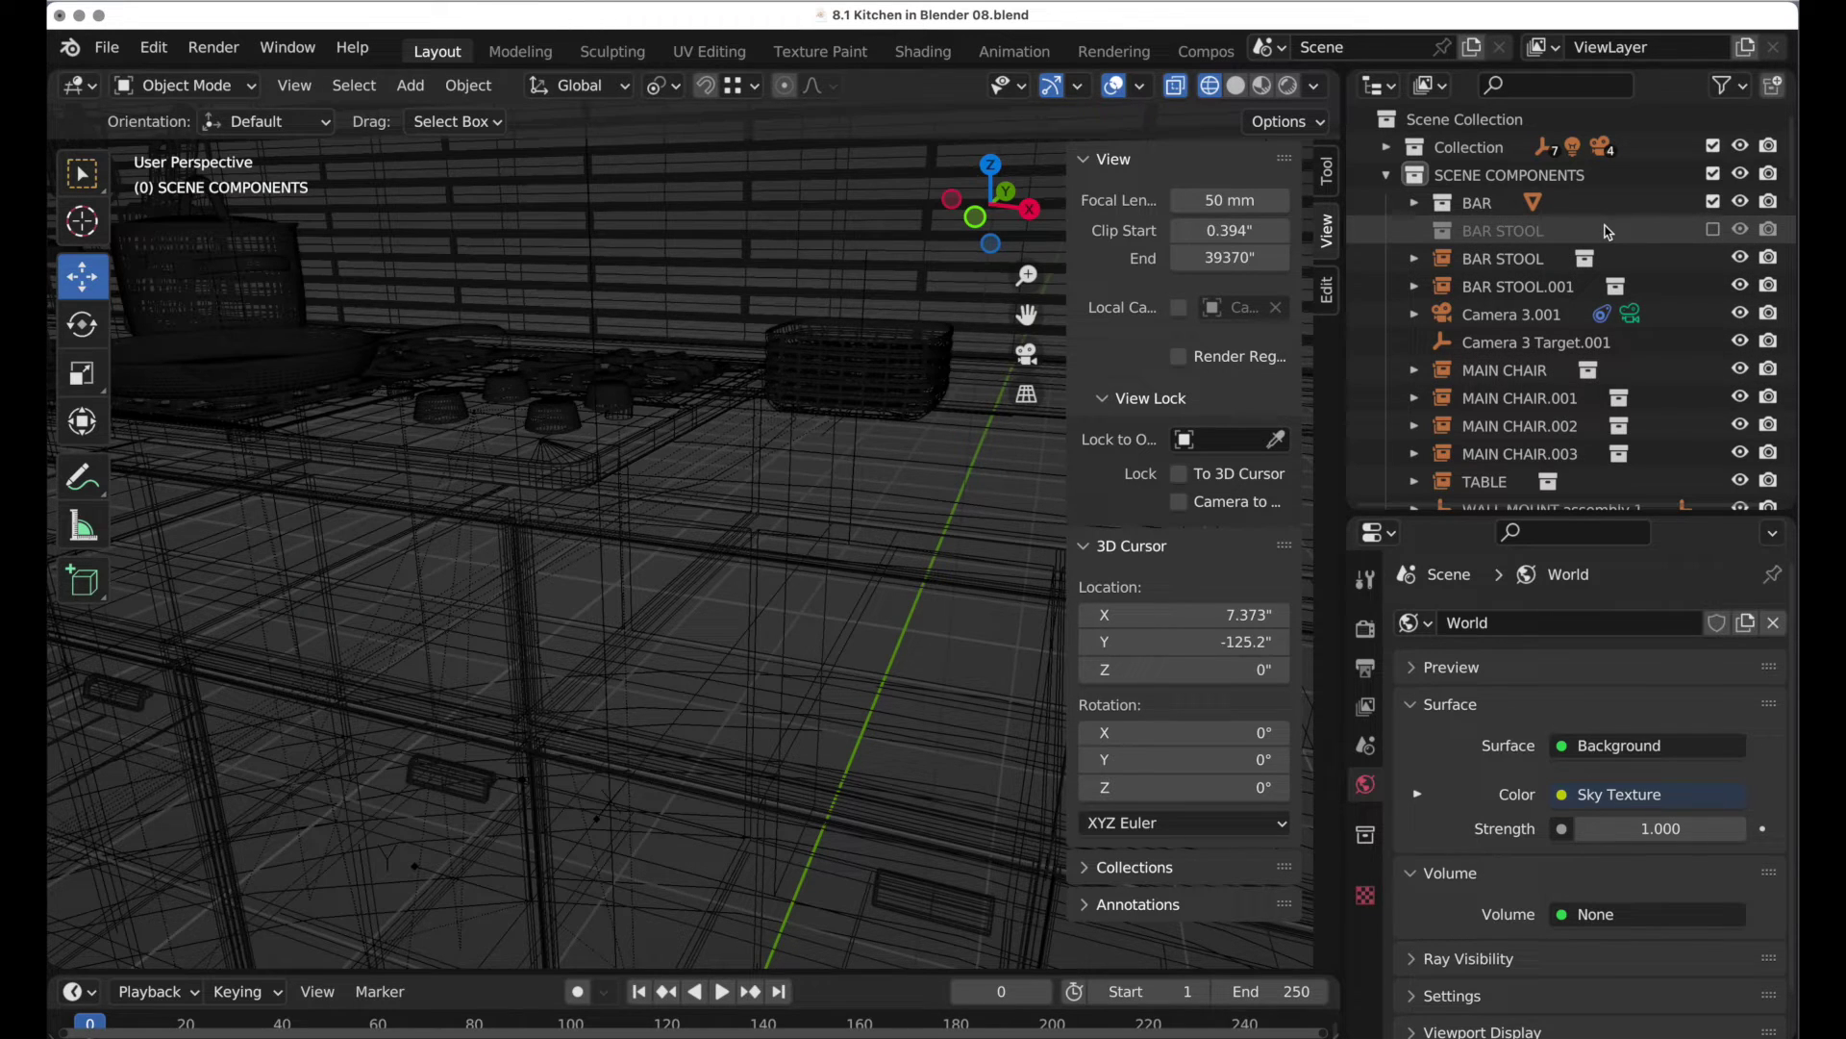
scroll(796, 606, up, 5)
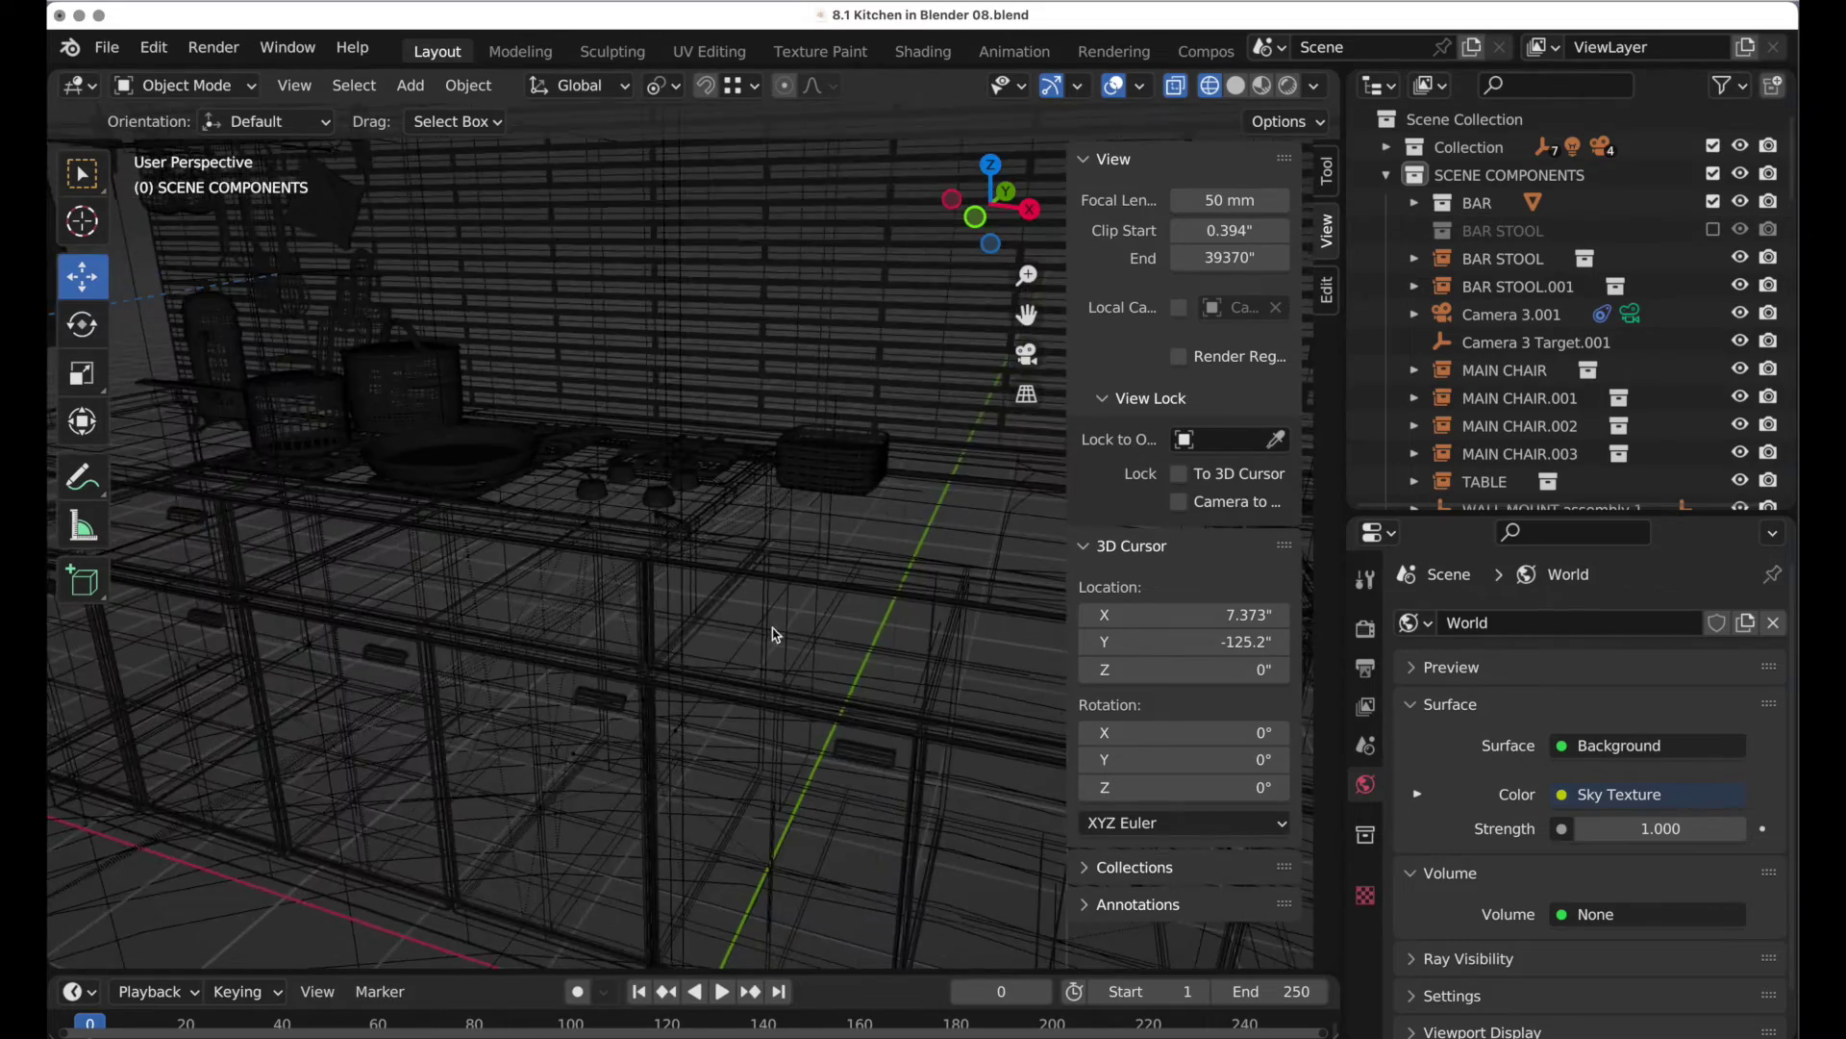
shift+middle_drag(603, 833, 694, 512)
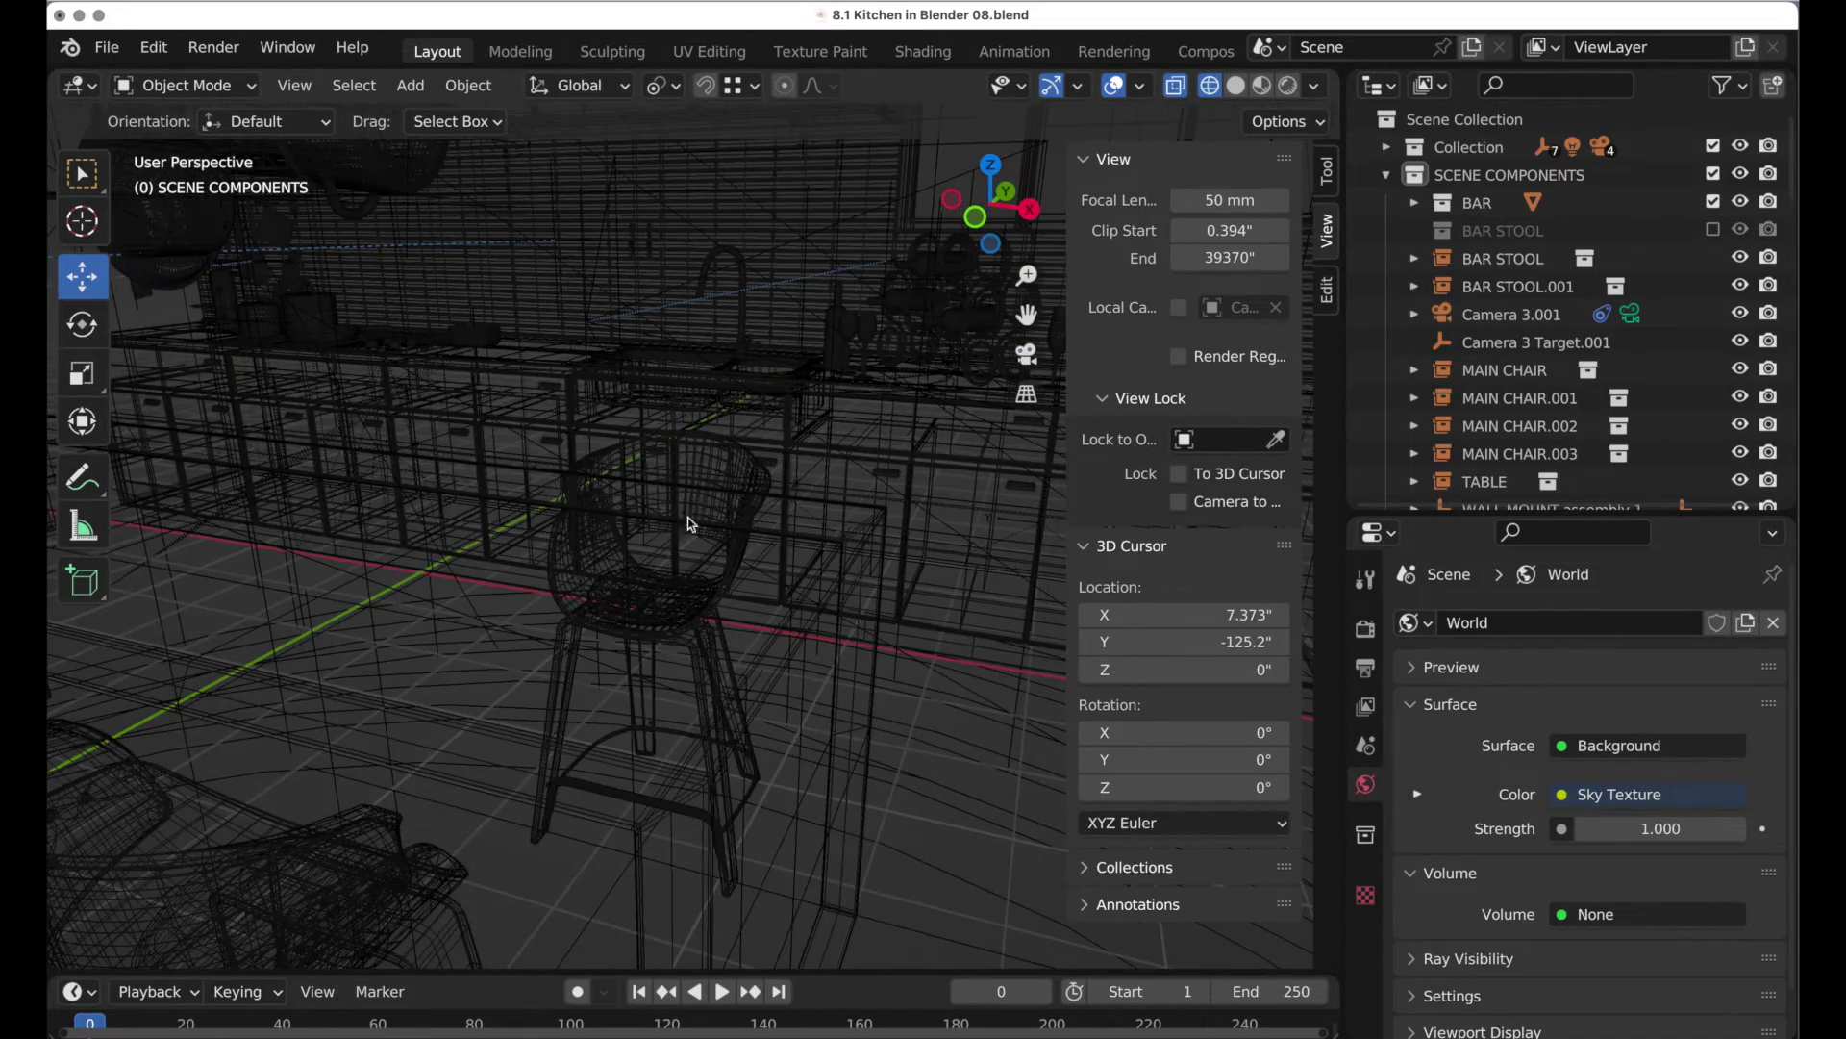
click(702, 503)
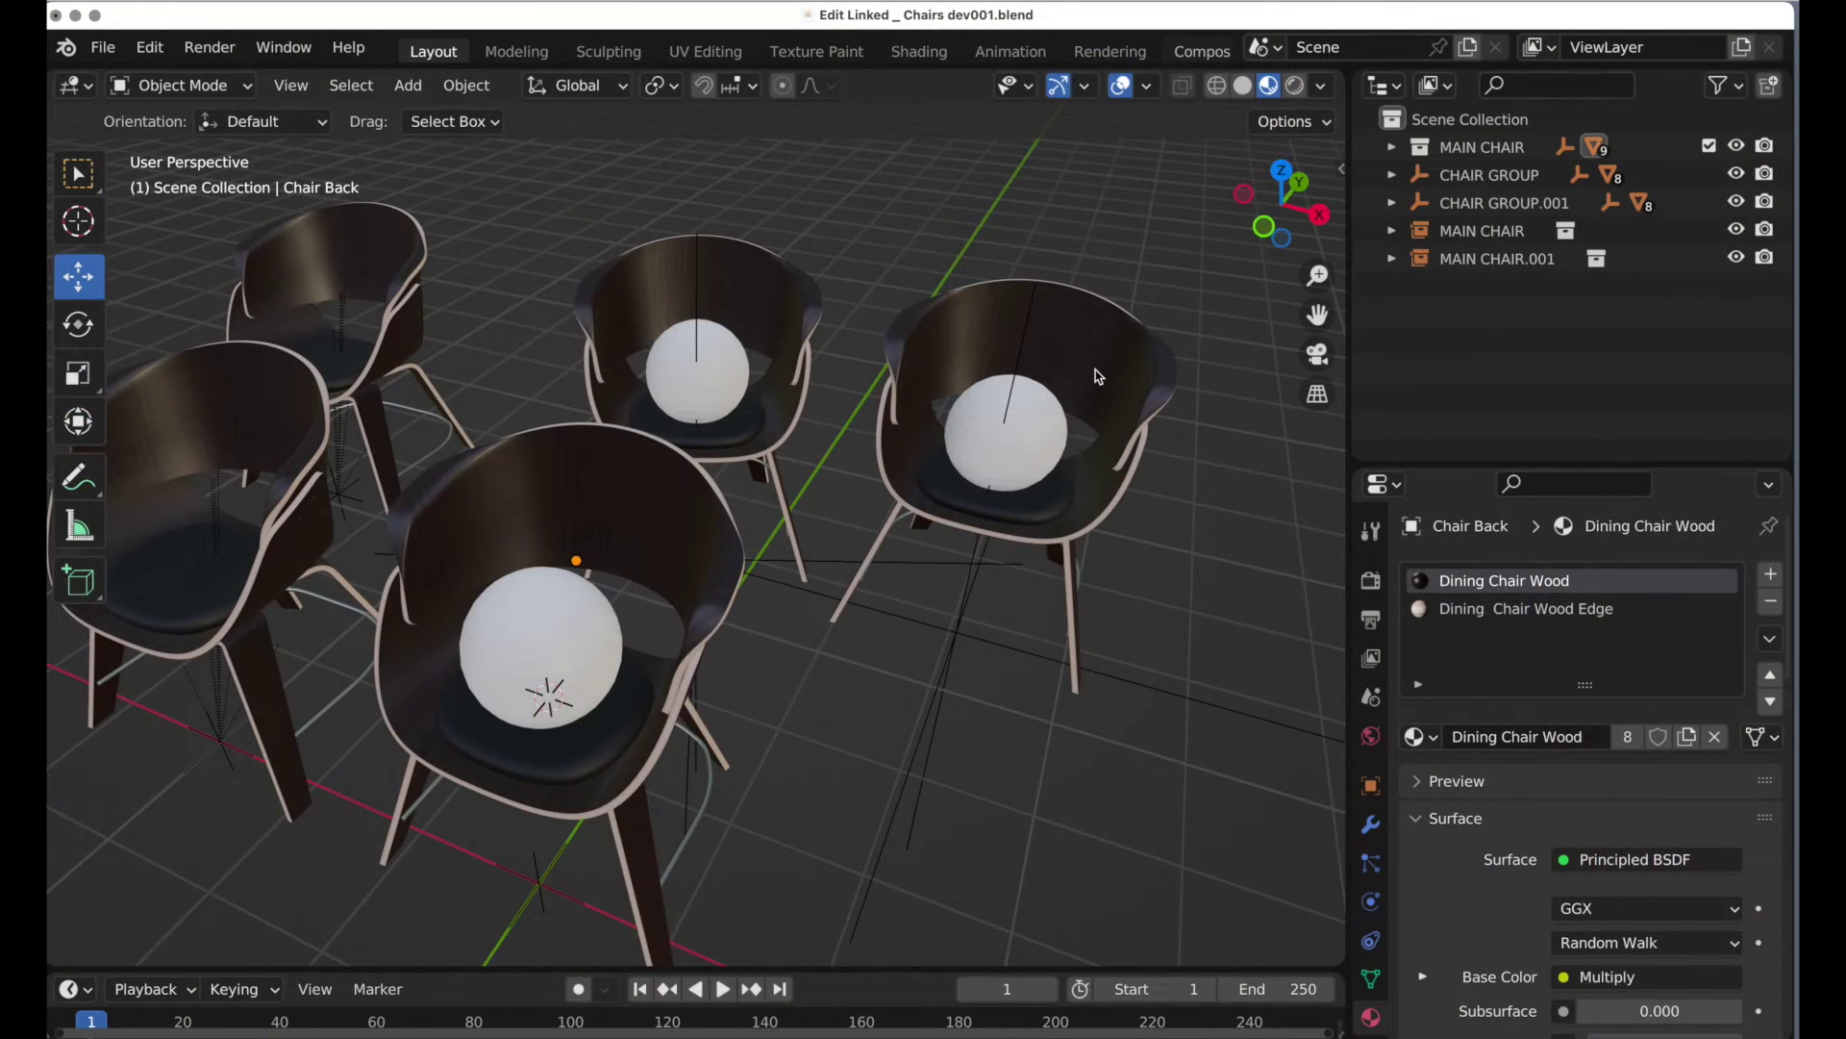
Step: Delete the two middle chairs and the left chair from the scene
middle_drag(1098, 375, 1171, 404)
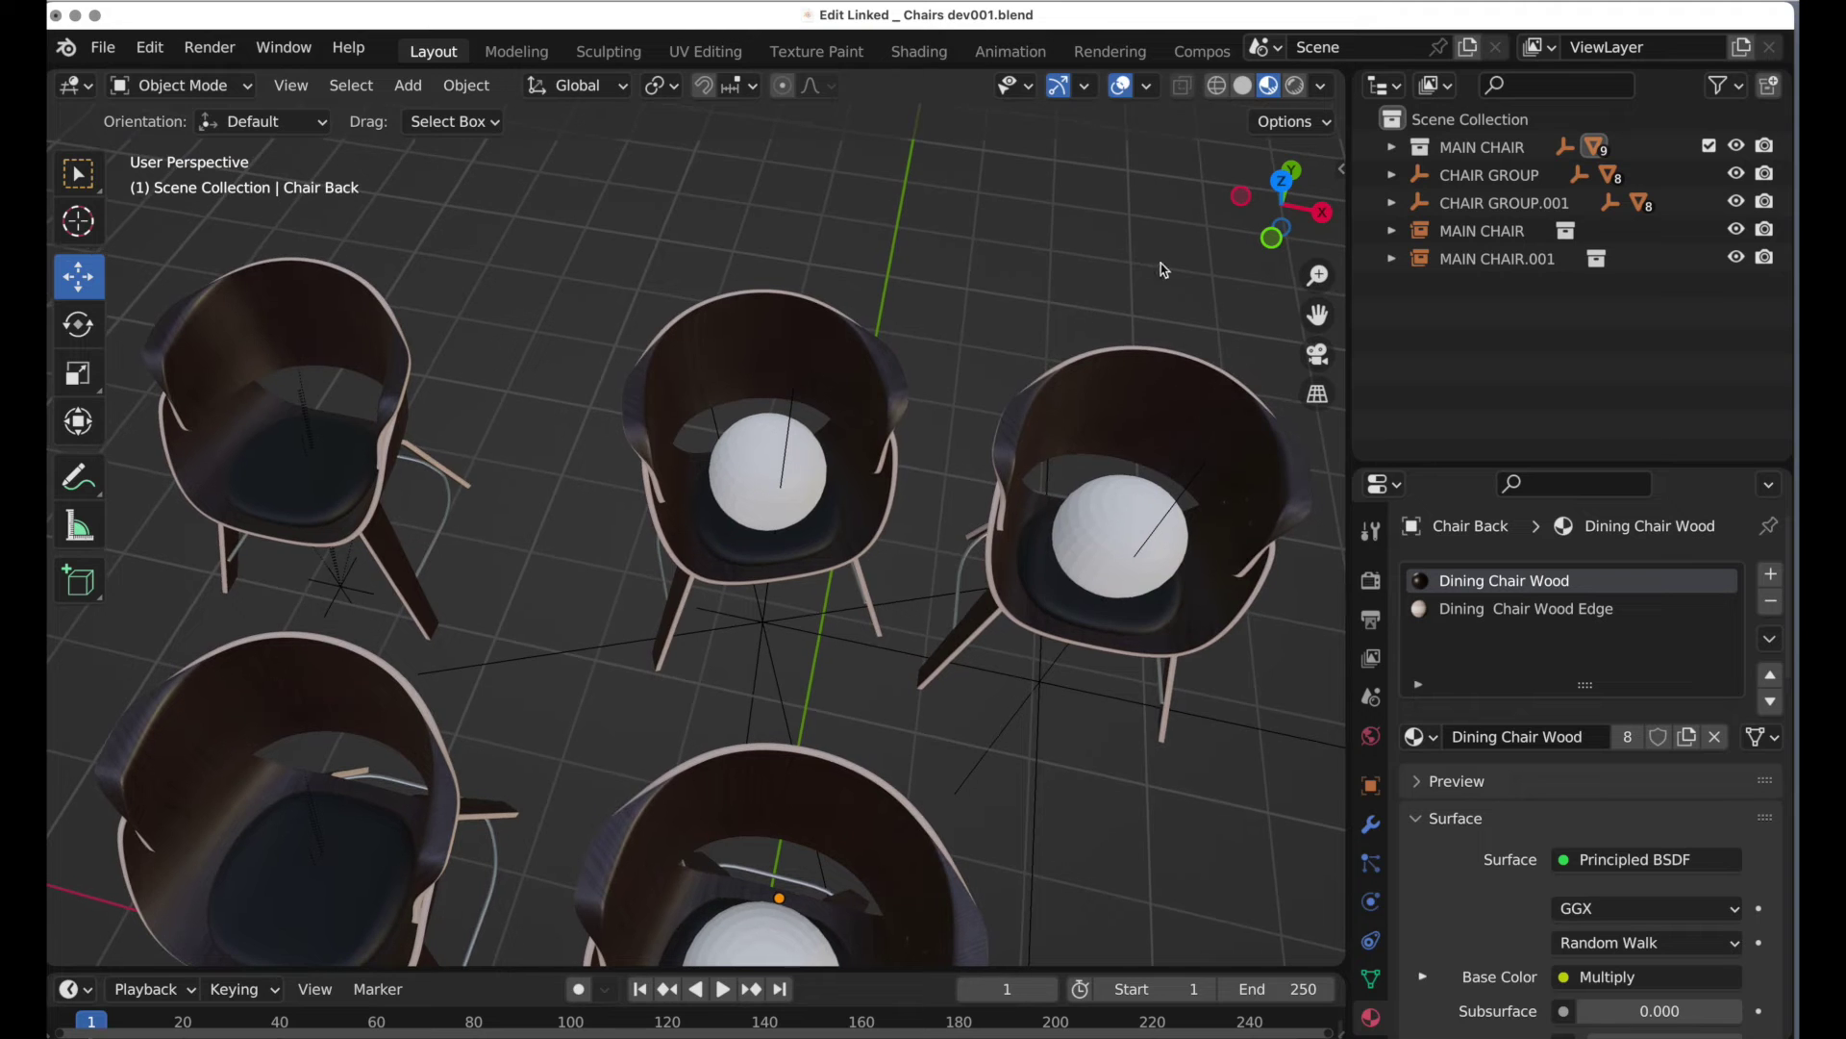
drag(1163, 270, 686, 610)
key(x)
click(687, 604)
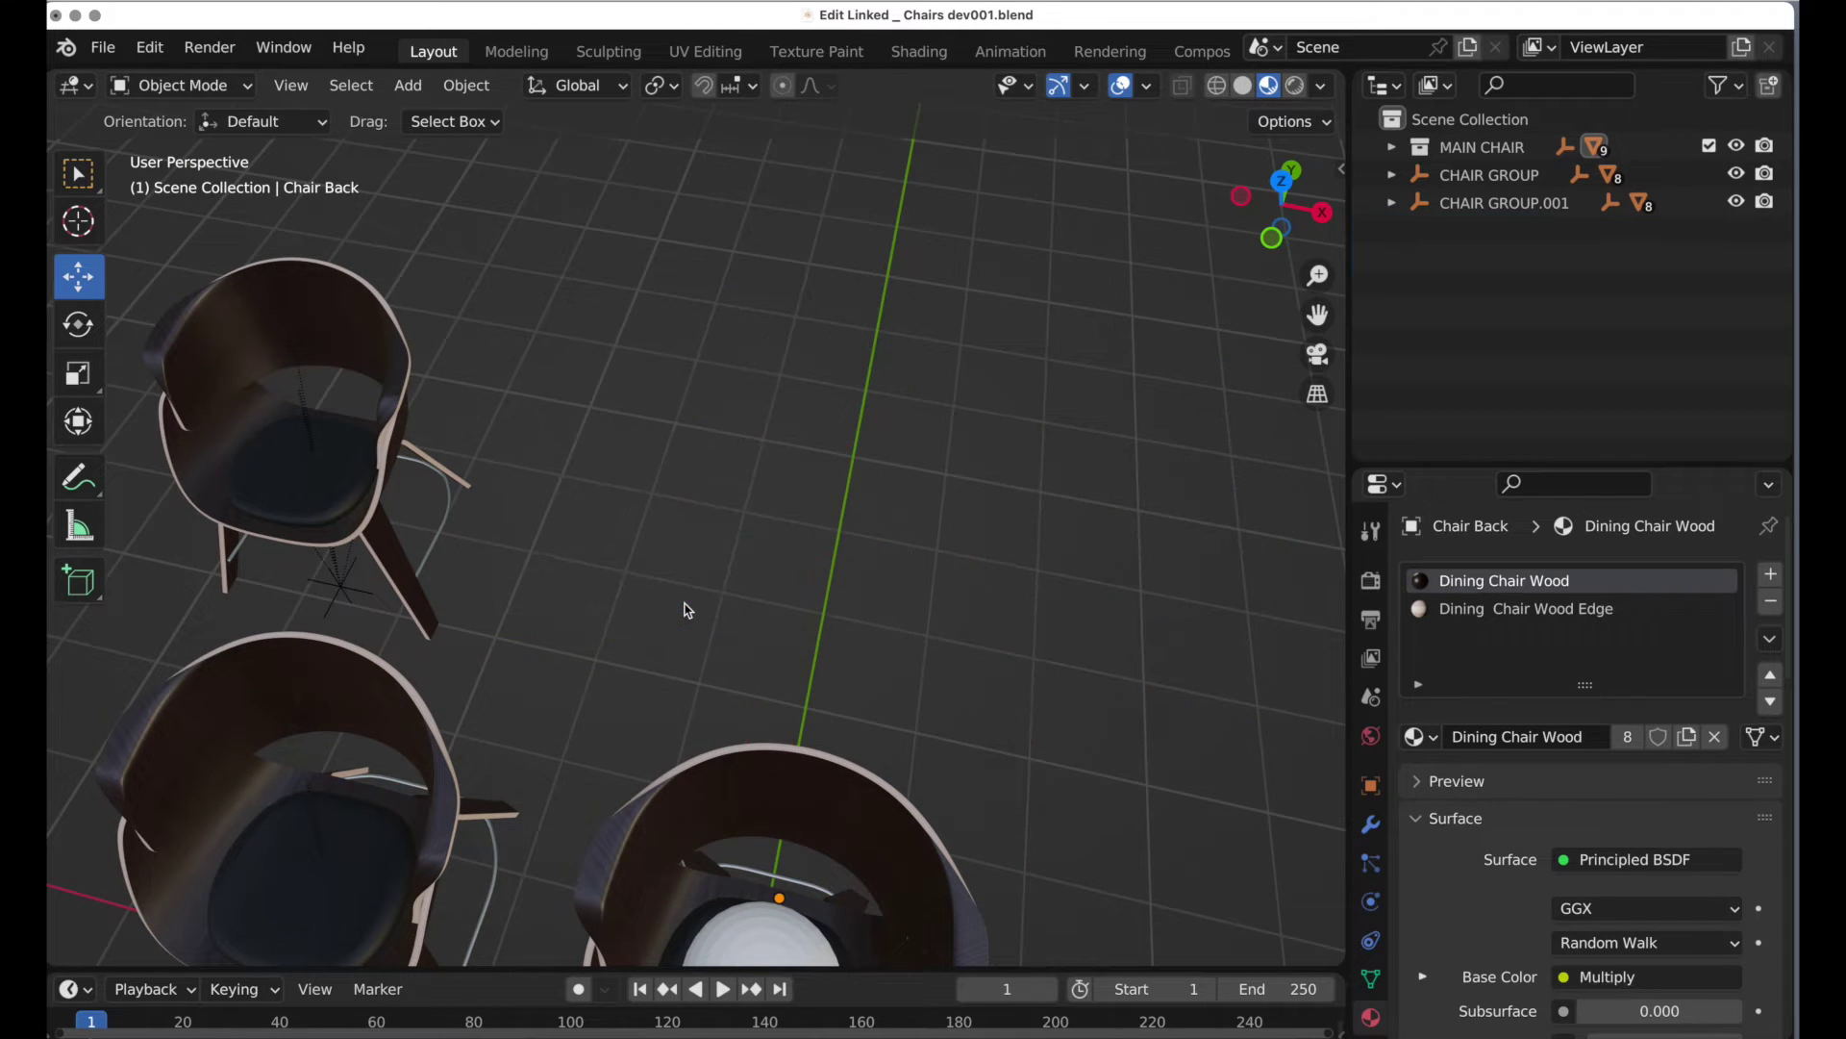
middle_drag(644, 535, 940, 552)
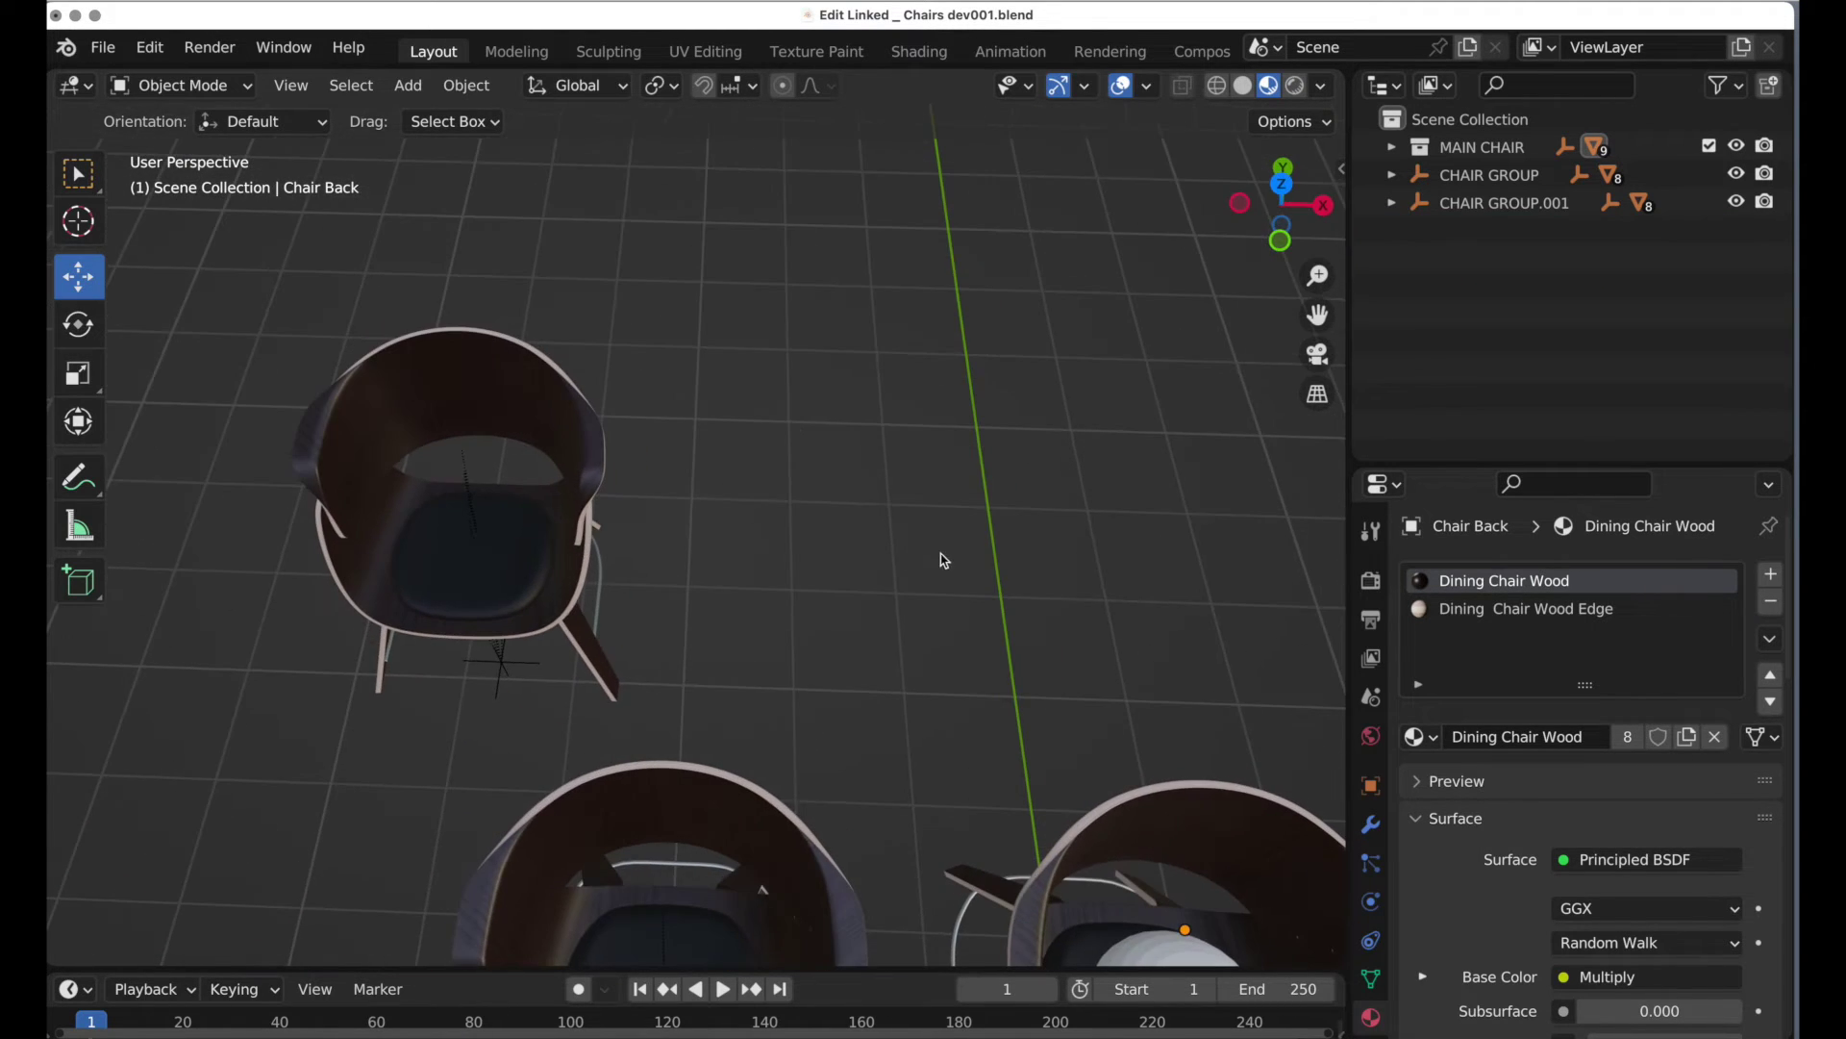
drag(779, 273, 240, 745)
key(x)
click(241, 744)
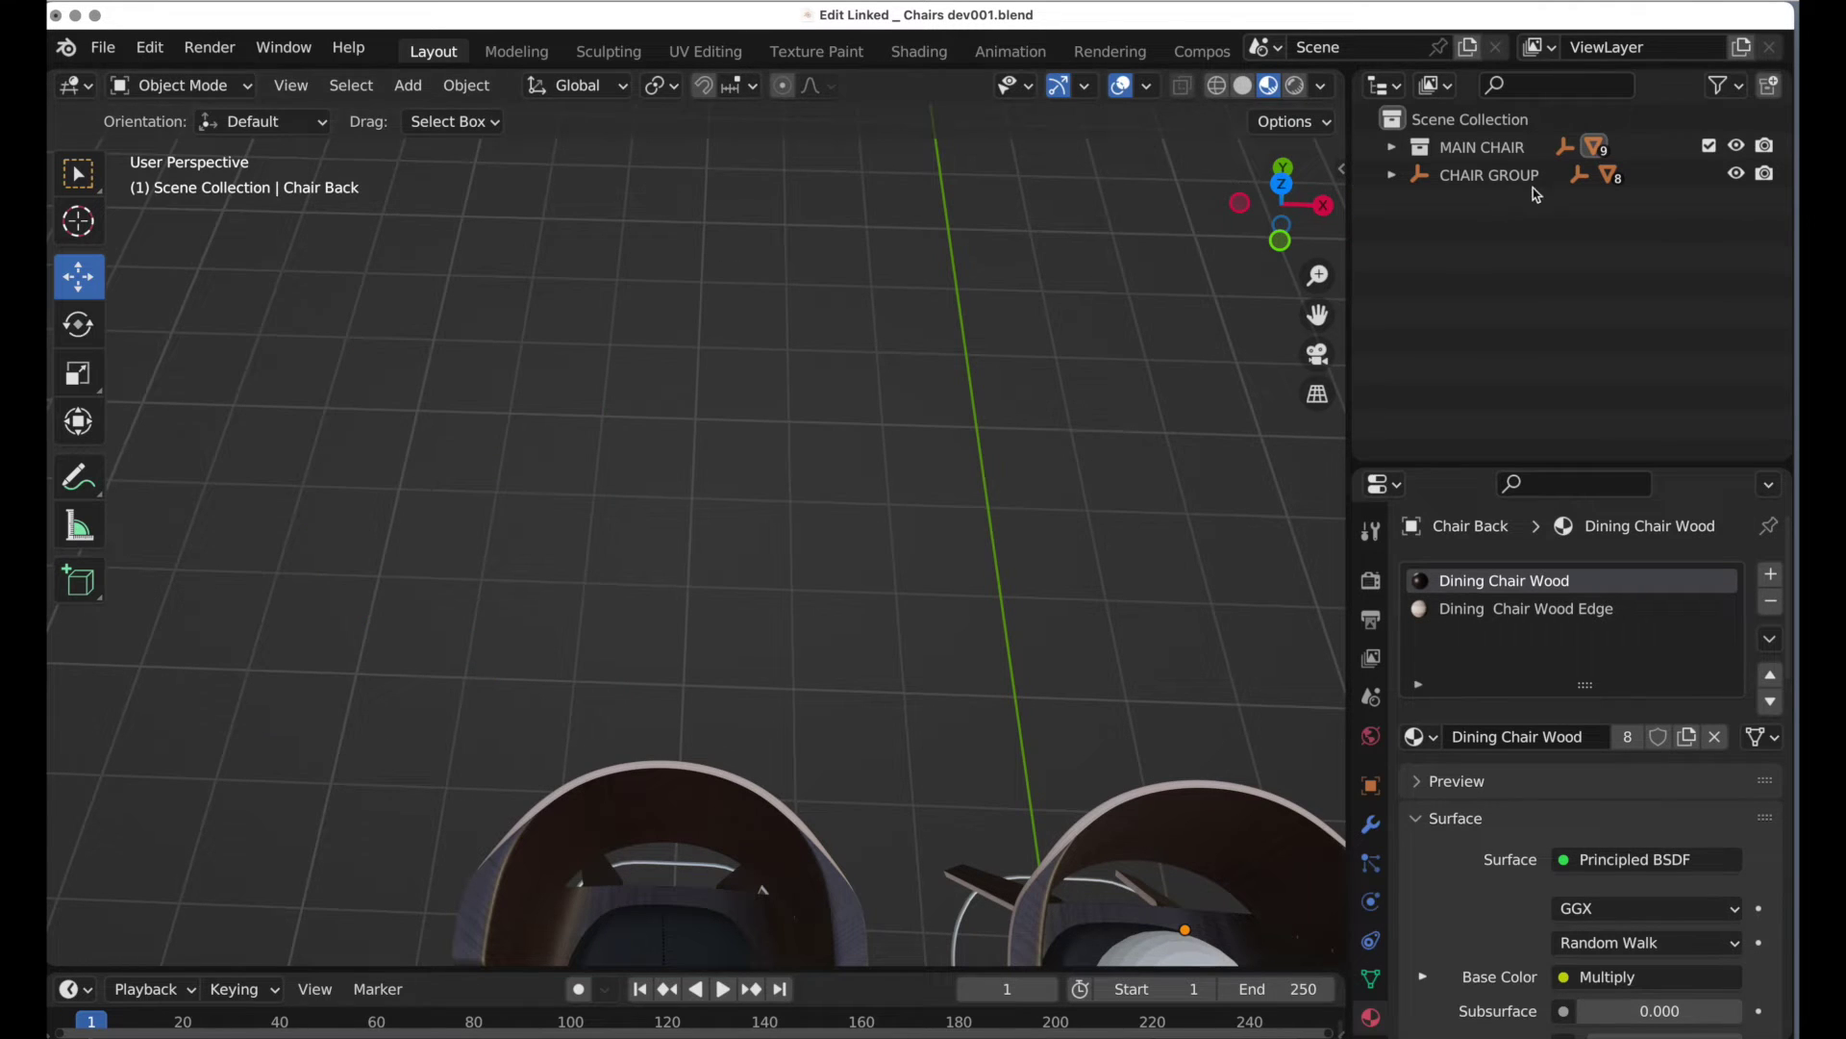
Step: Hide CHAIR GROUP, exclude MAIN CHAIR, and snap the 3D cursor to world origin
click(1738, 175)
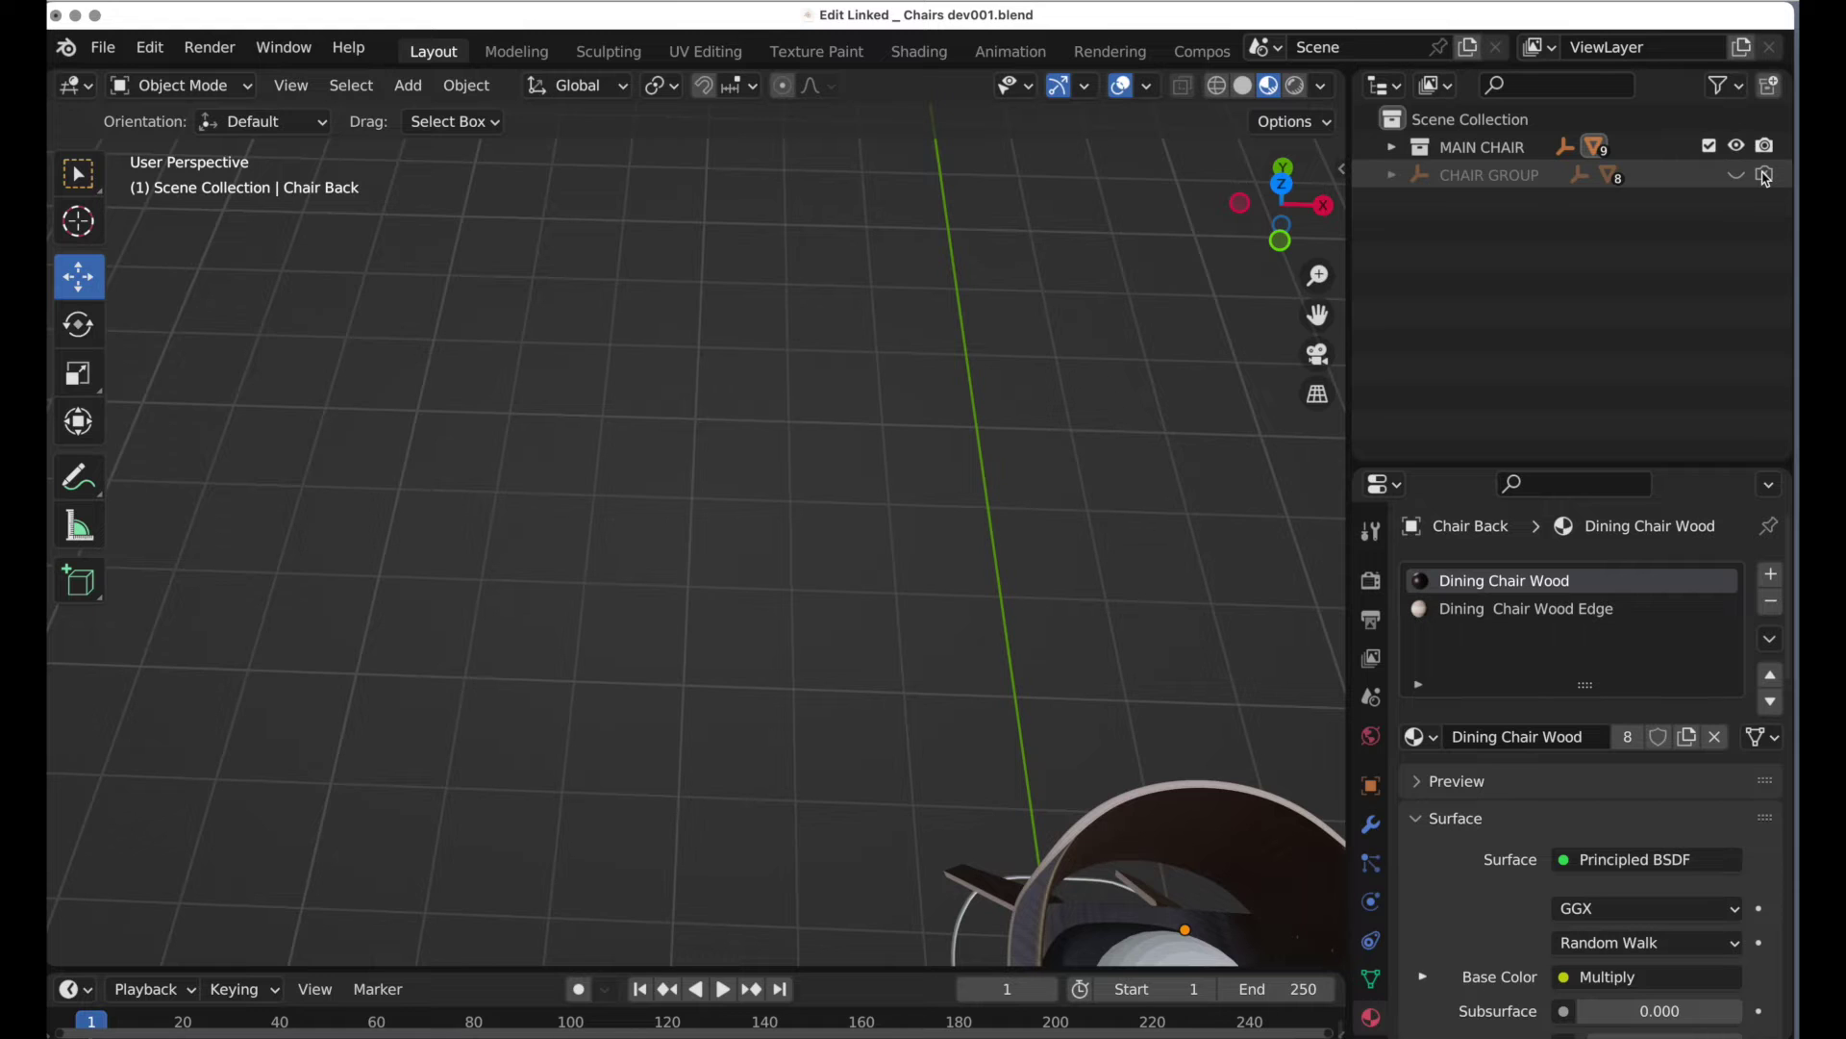
click(1709, 146)
shift+middle_drag(1113, 565, 668, 494)
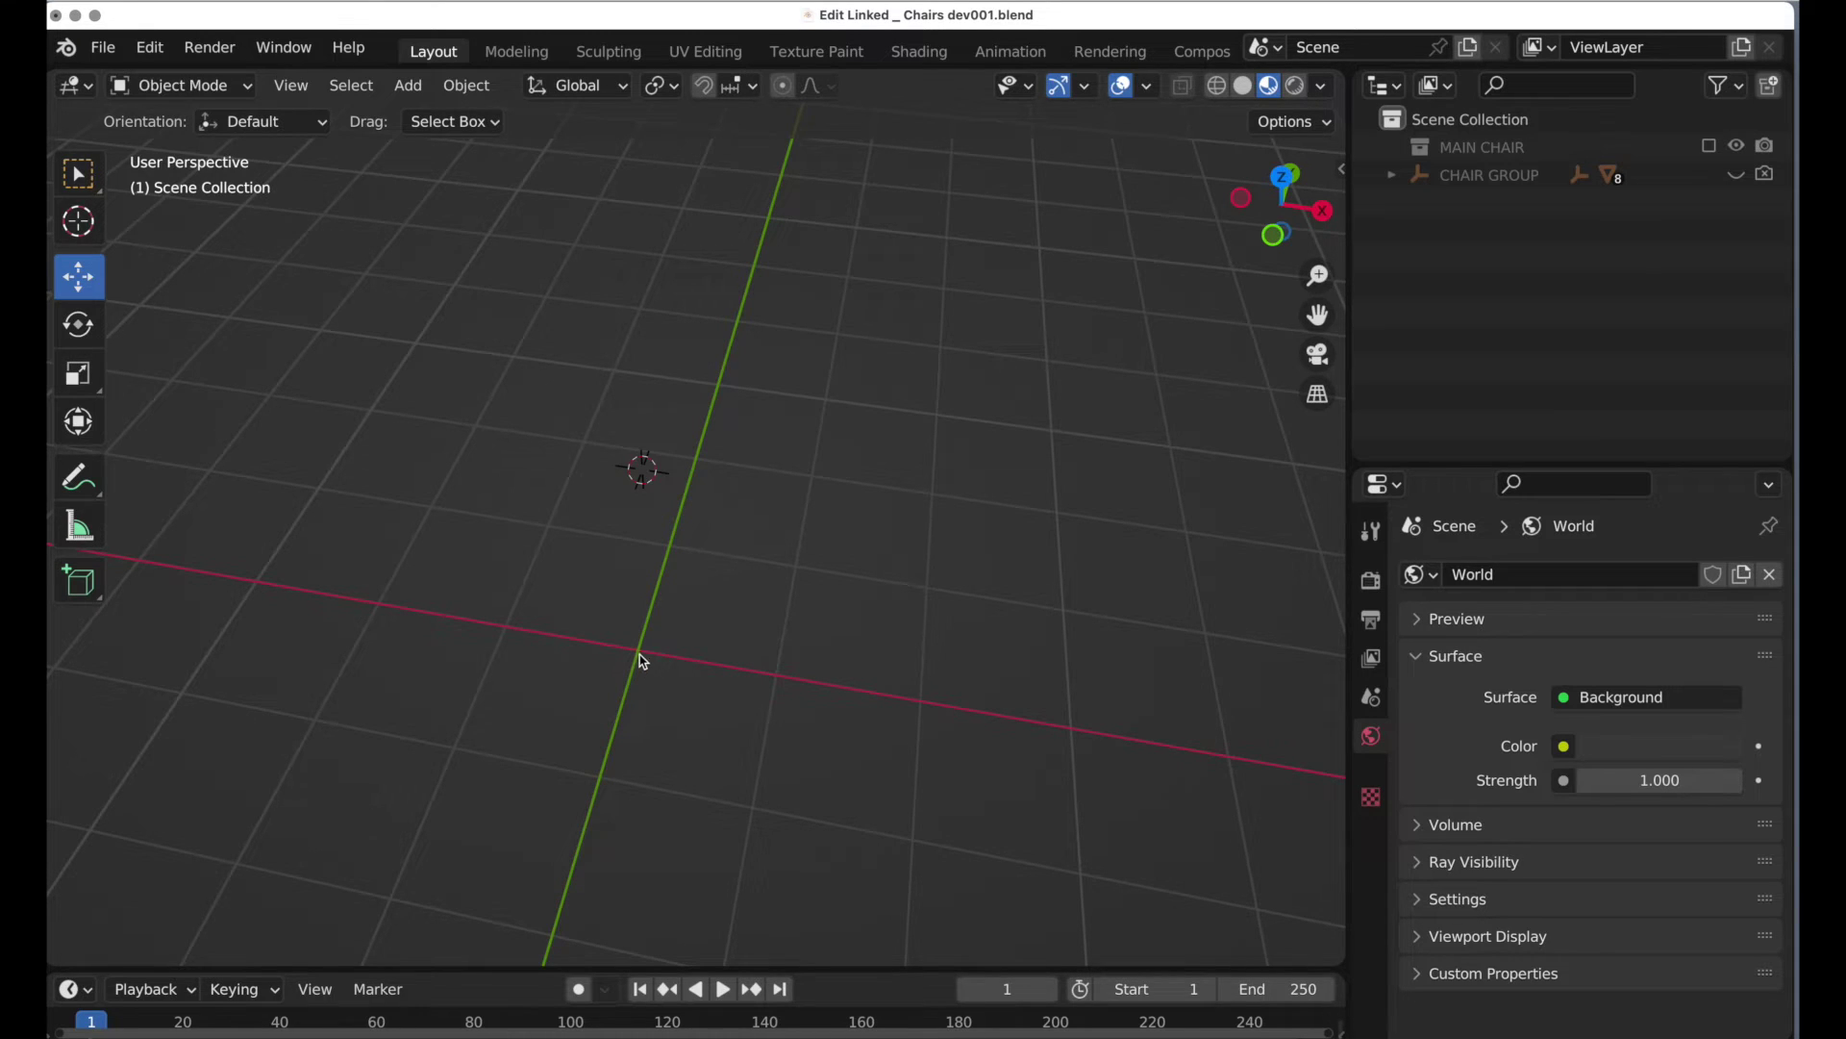
key(shift+s)
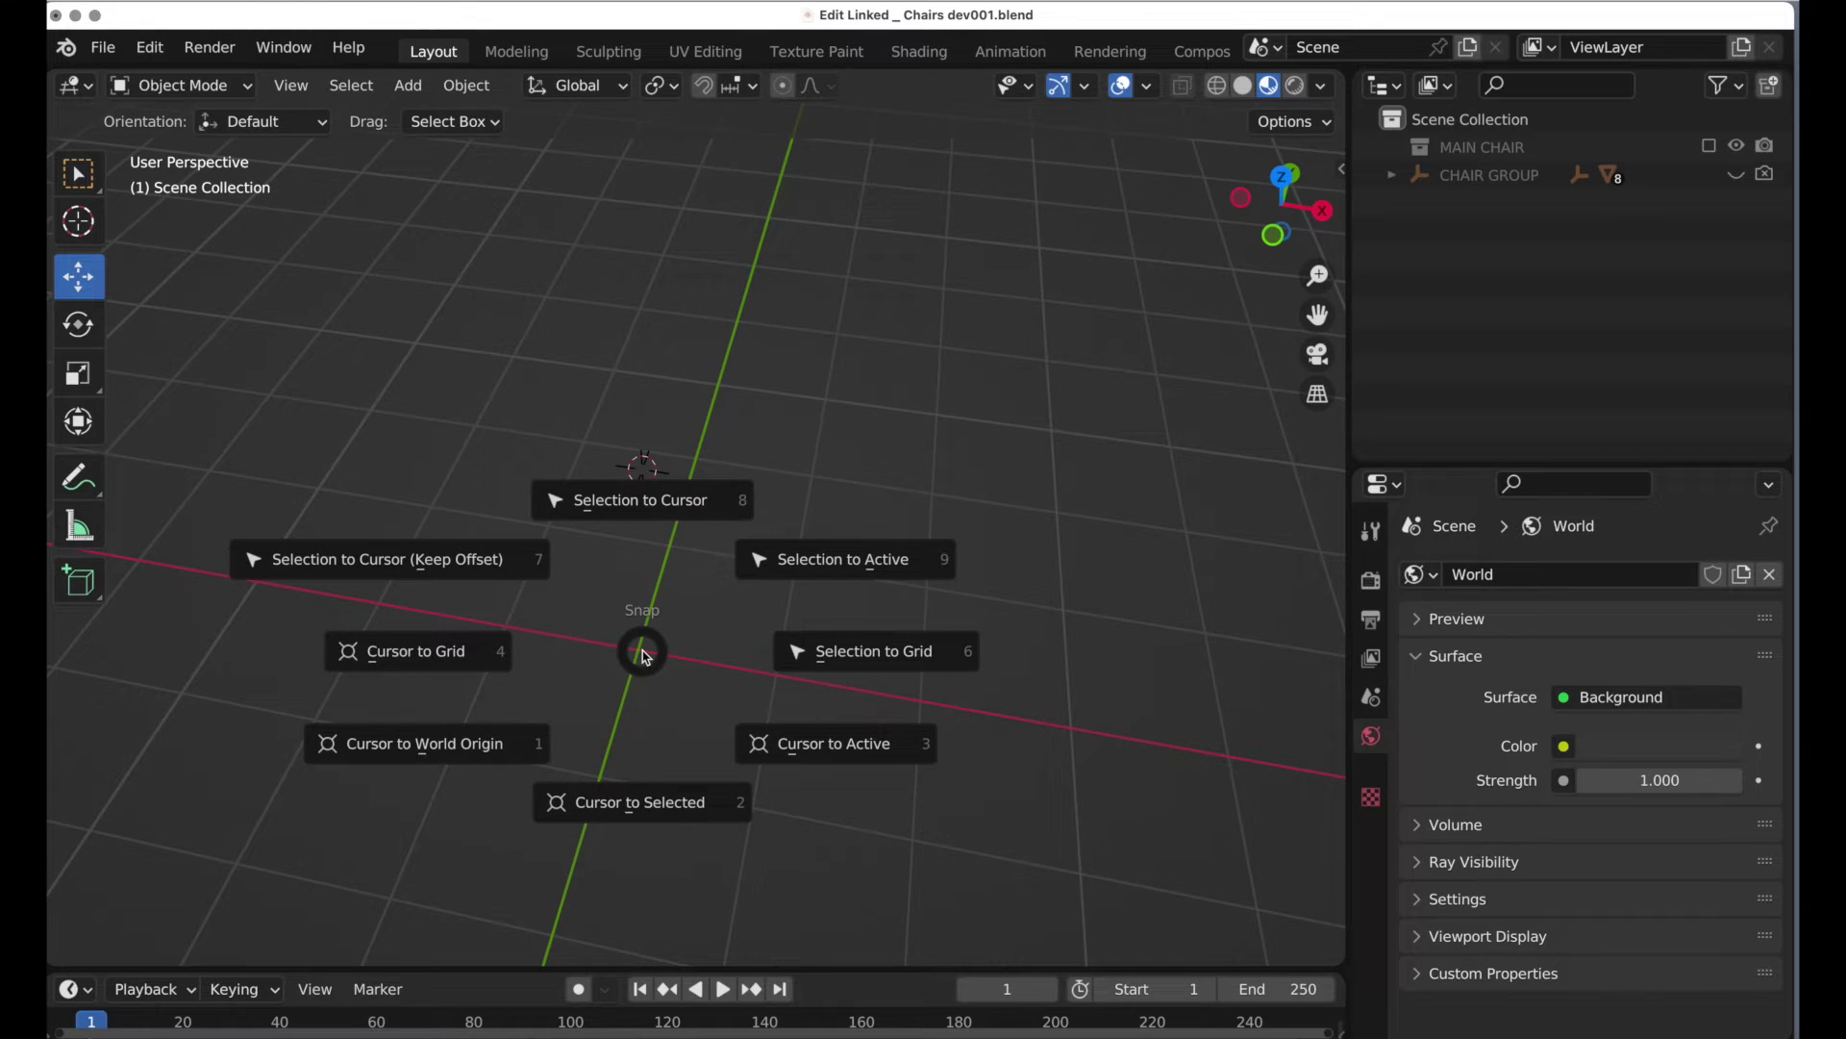
click(499, 743)
key(super+Tab)
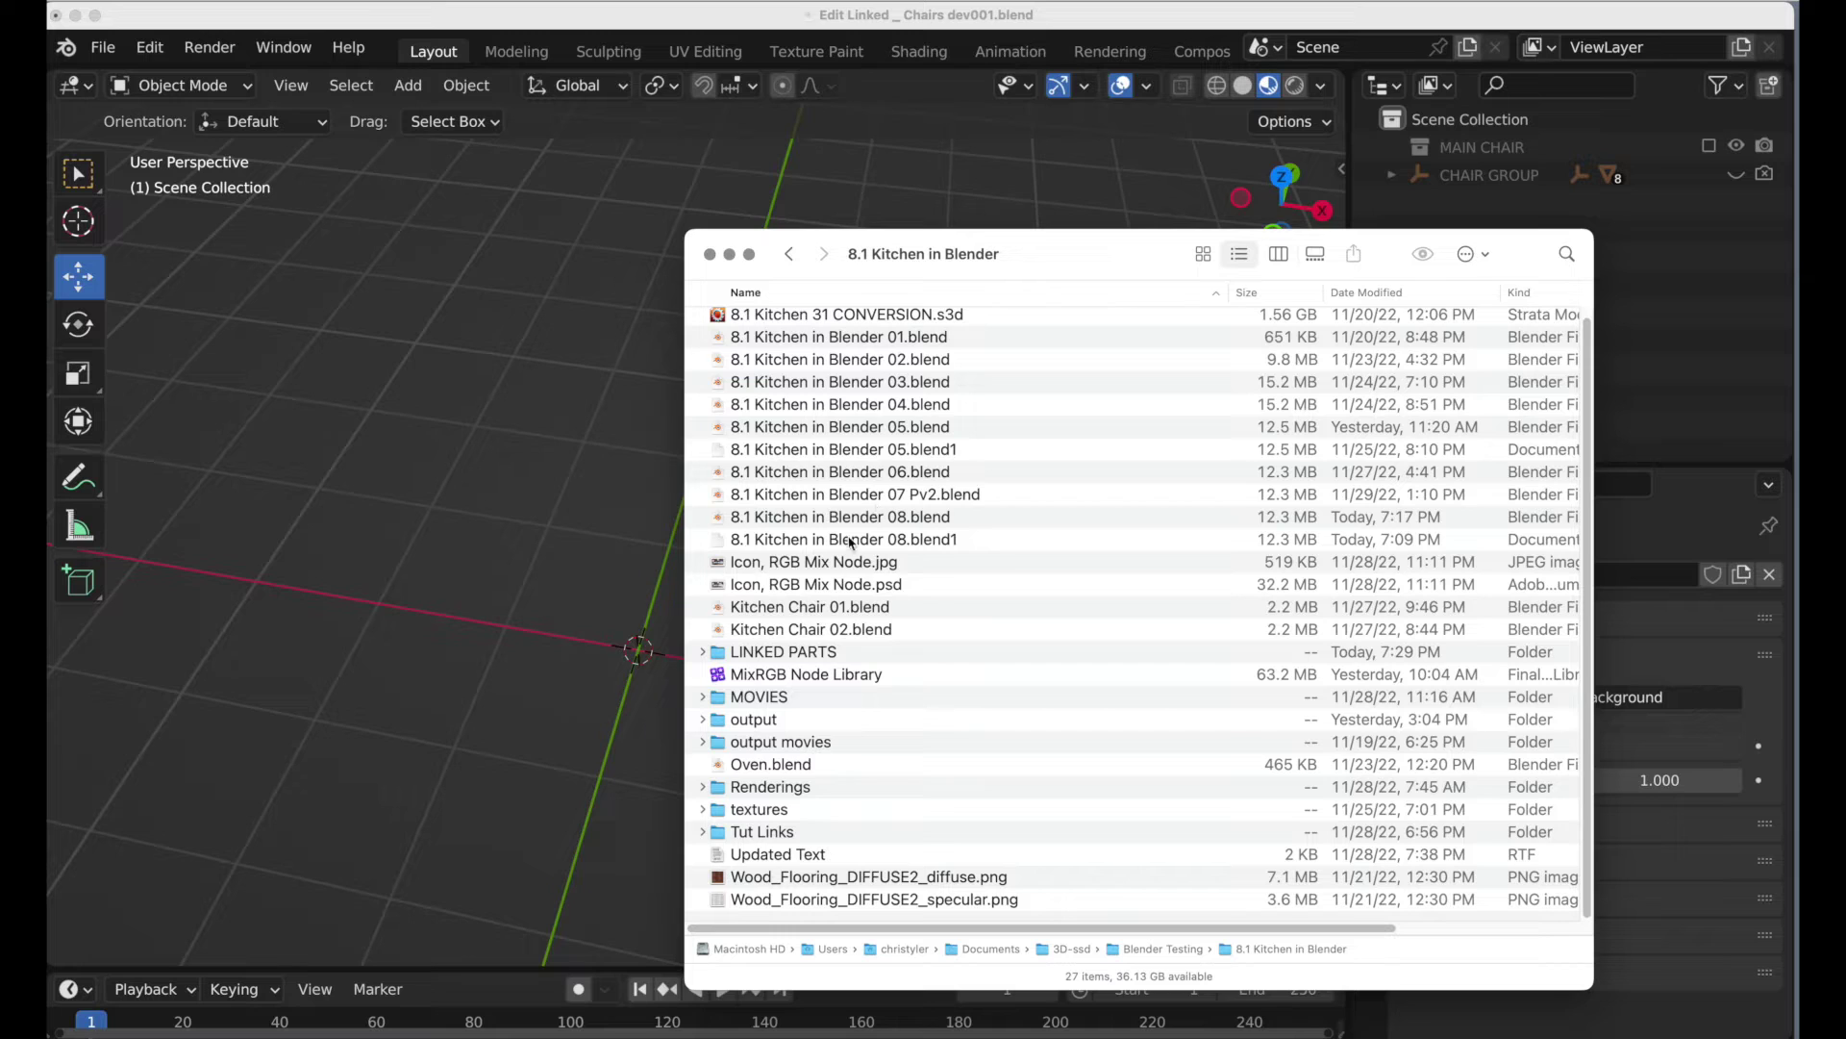
Step: Open the LINKED PARTS folder in Finder, select Main Chair.blend, and go back to Blender
double_click(798, 653)
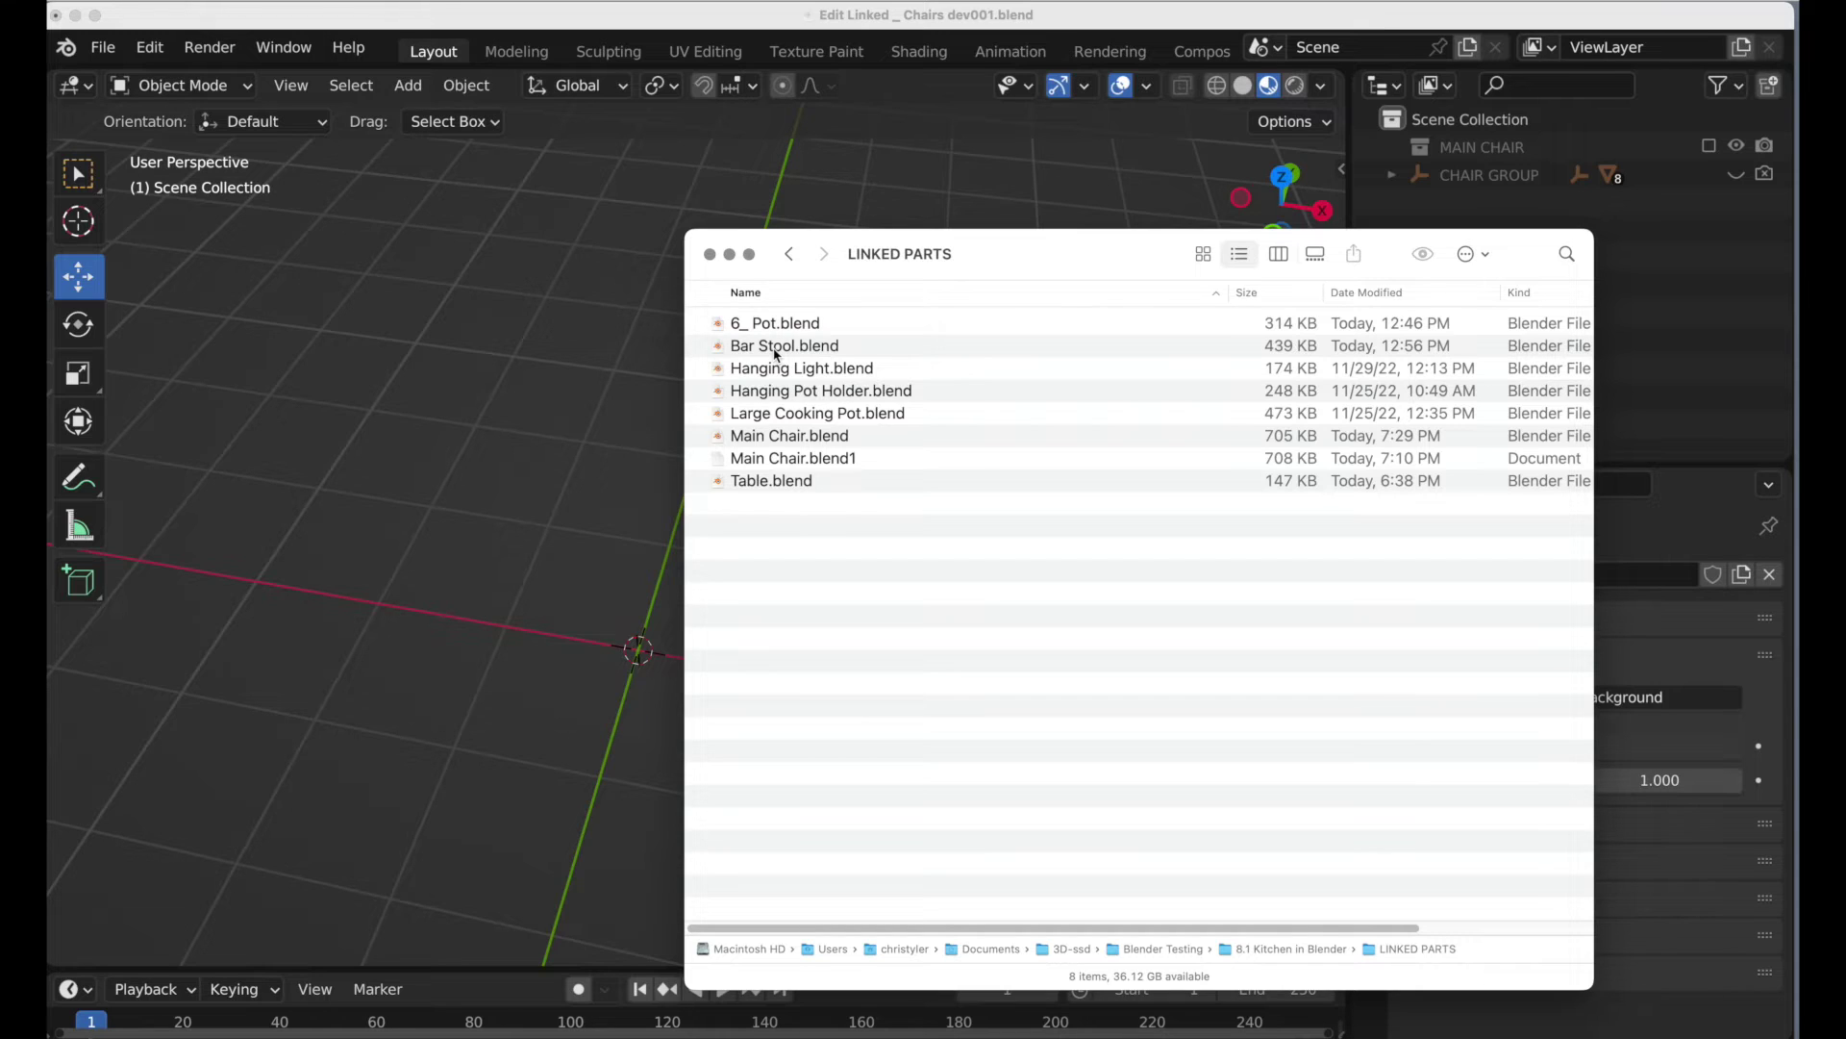
click(773, 438)
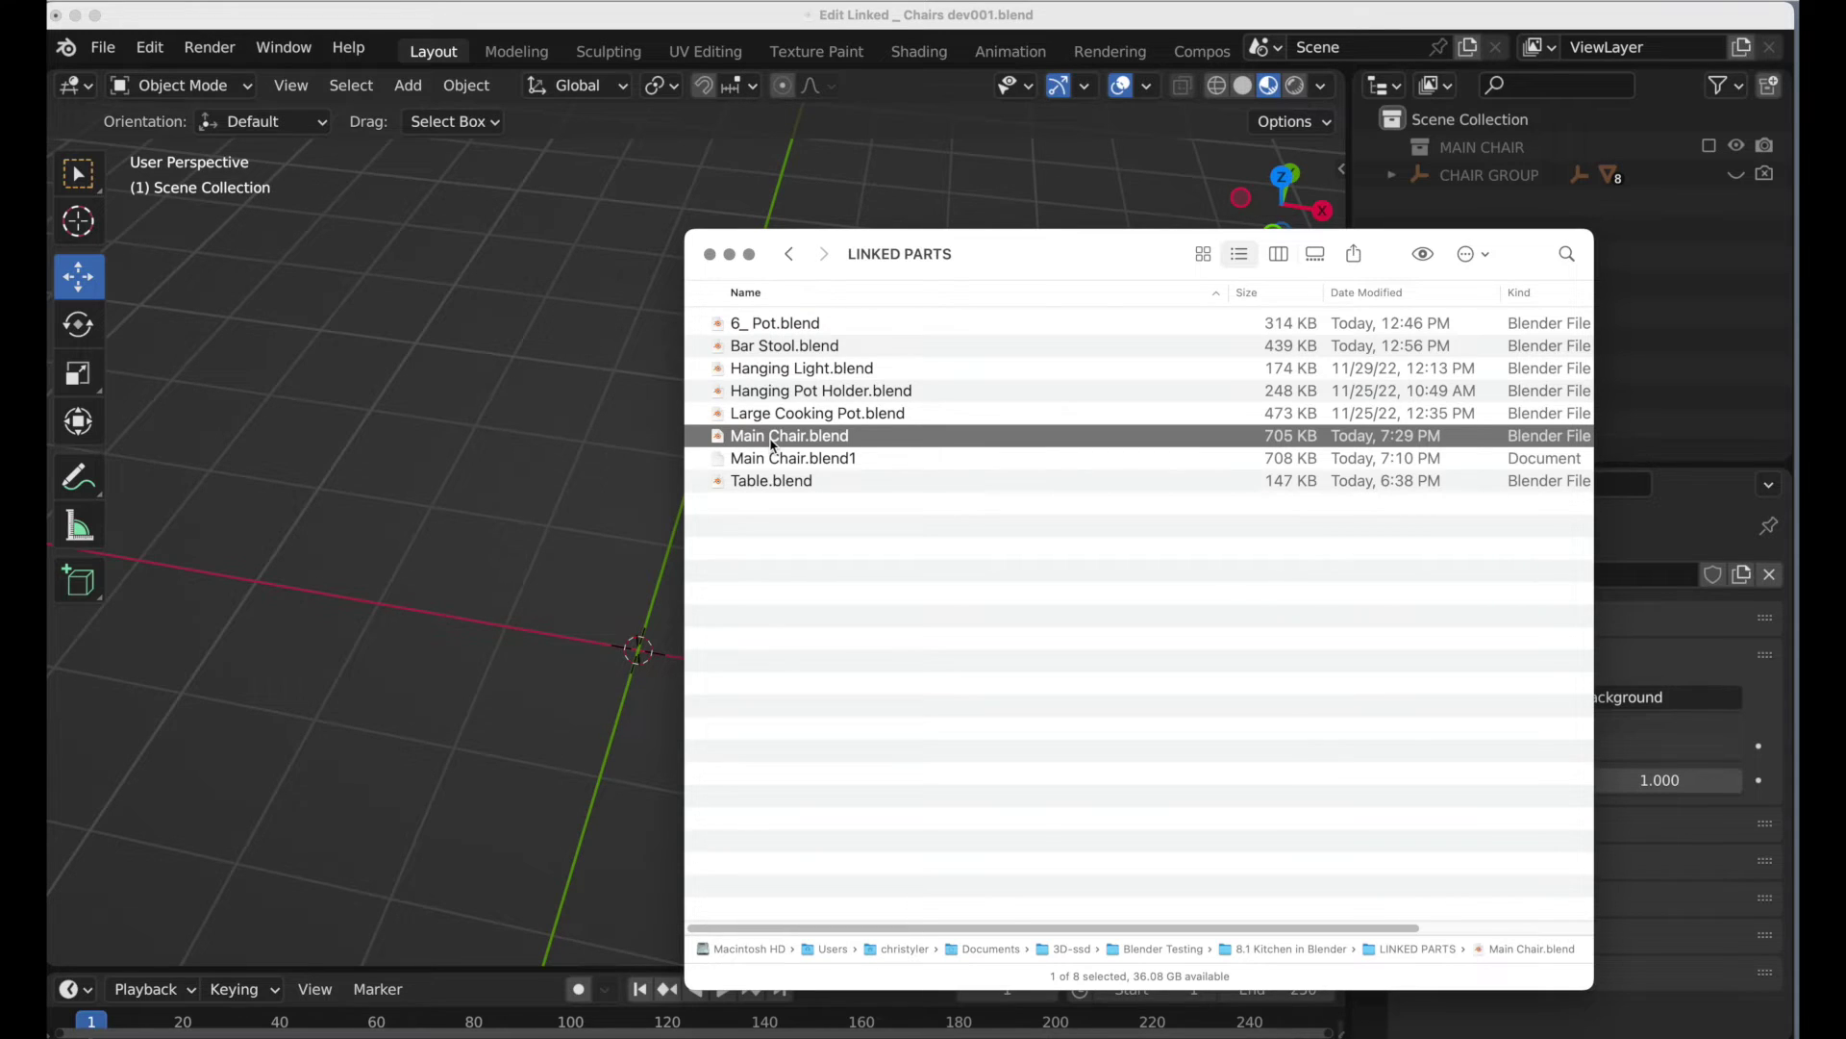
click(565, 391)
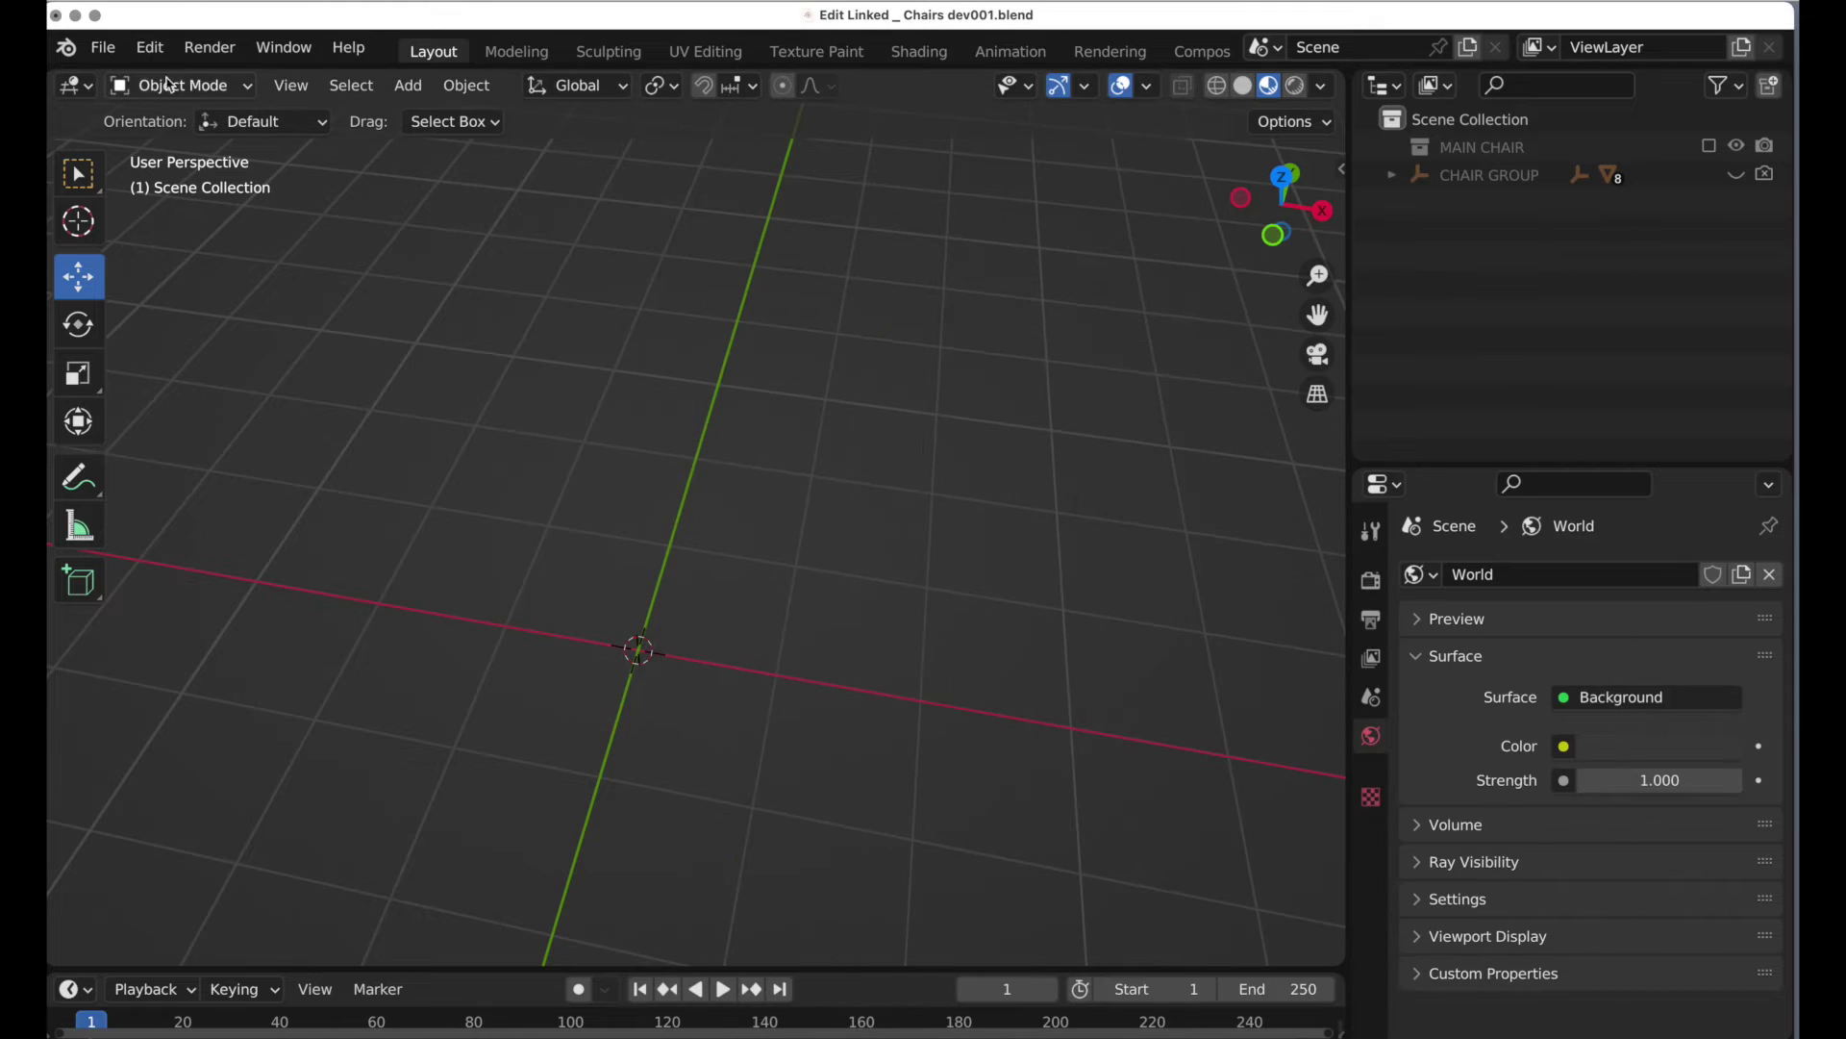
Step: Link the MAIN CHAIR collection from Main Chair.blend's Collection folder into the Chairs scene
click(103, 48)
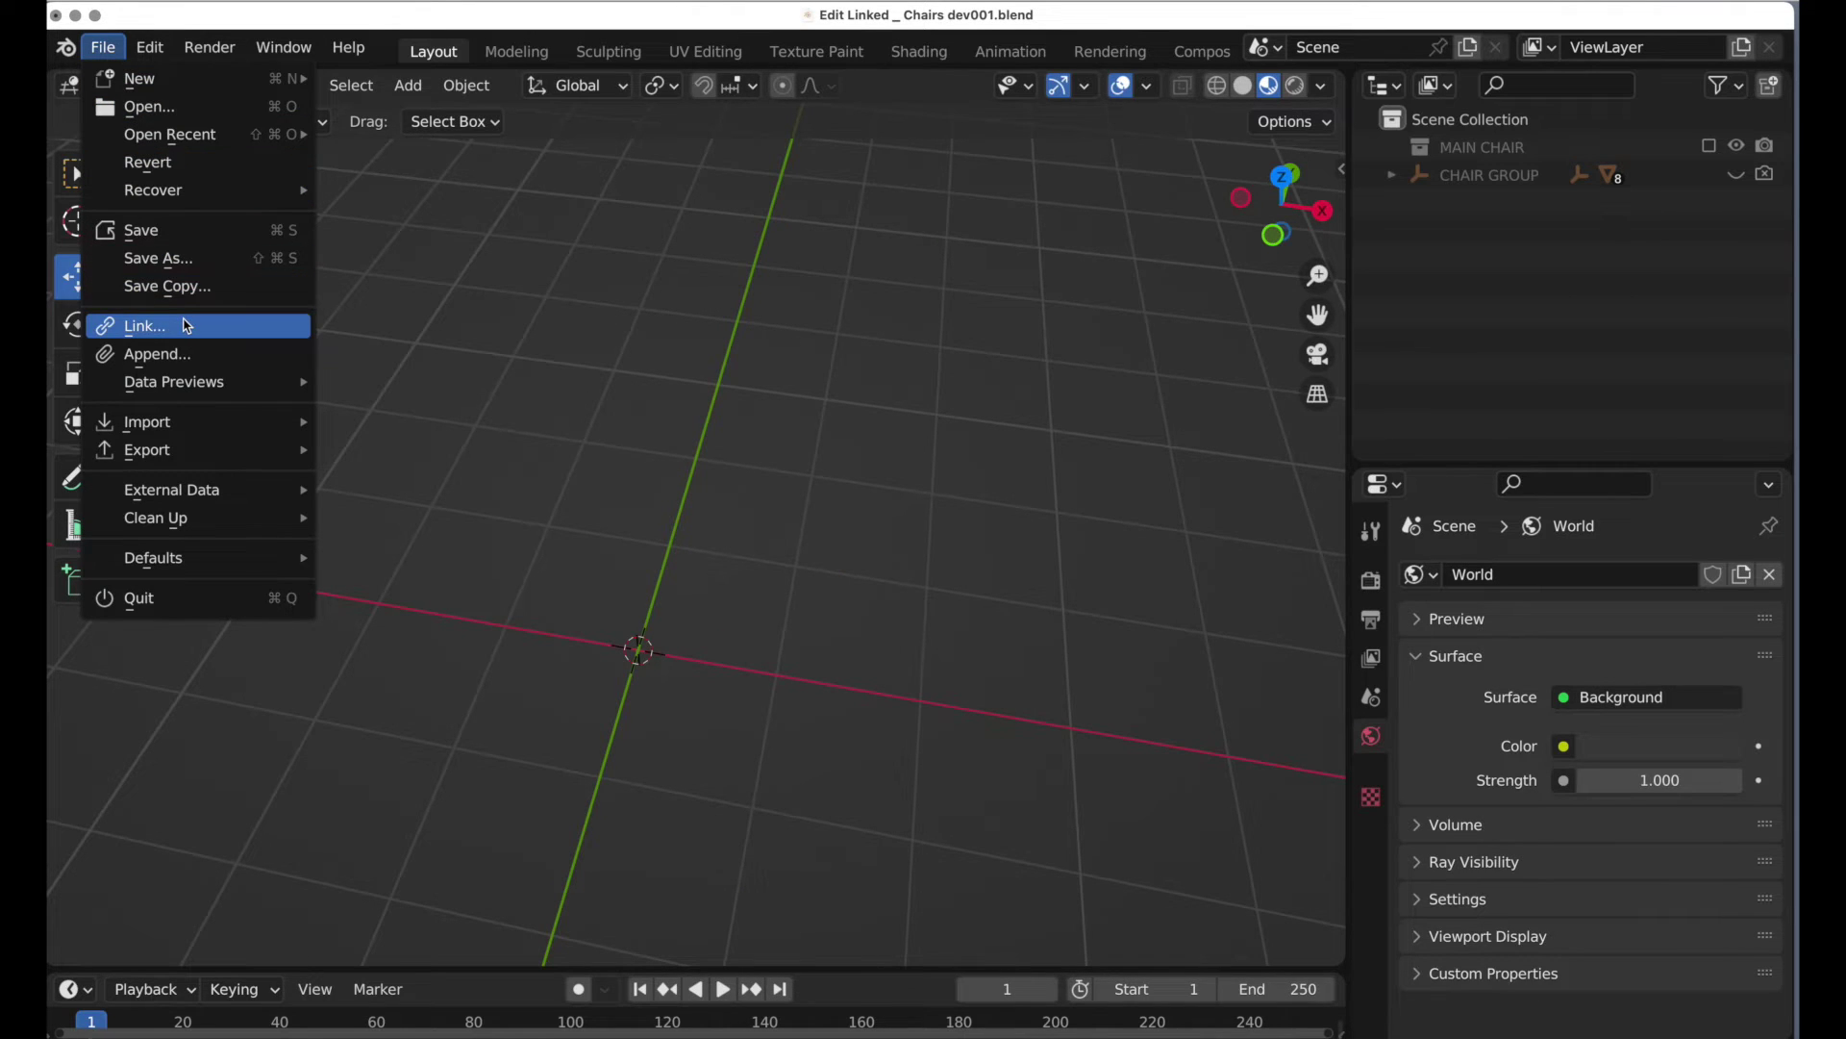
click(144, 325)
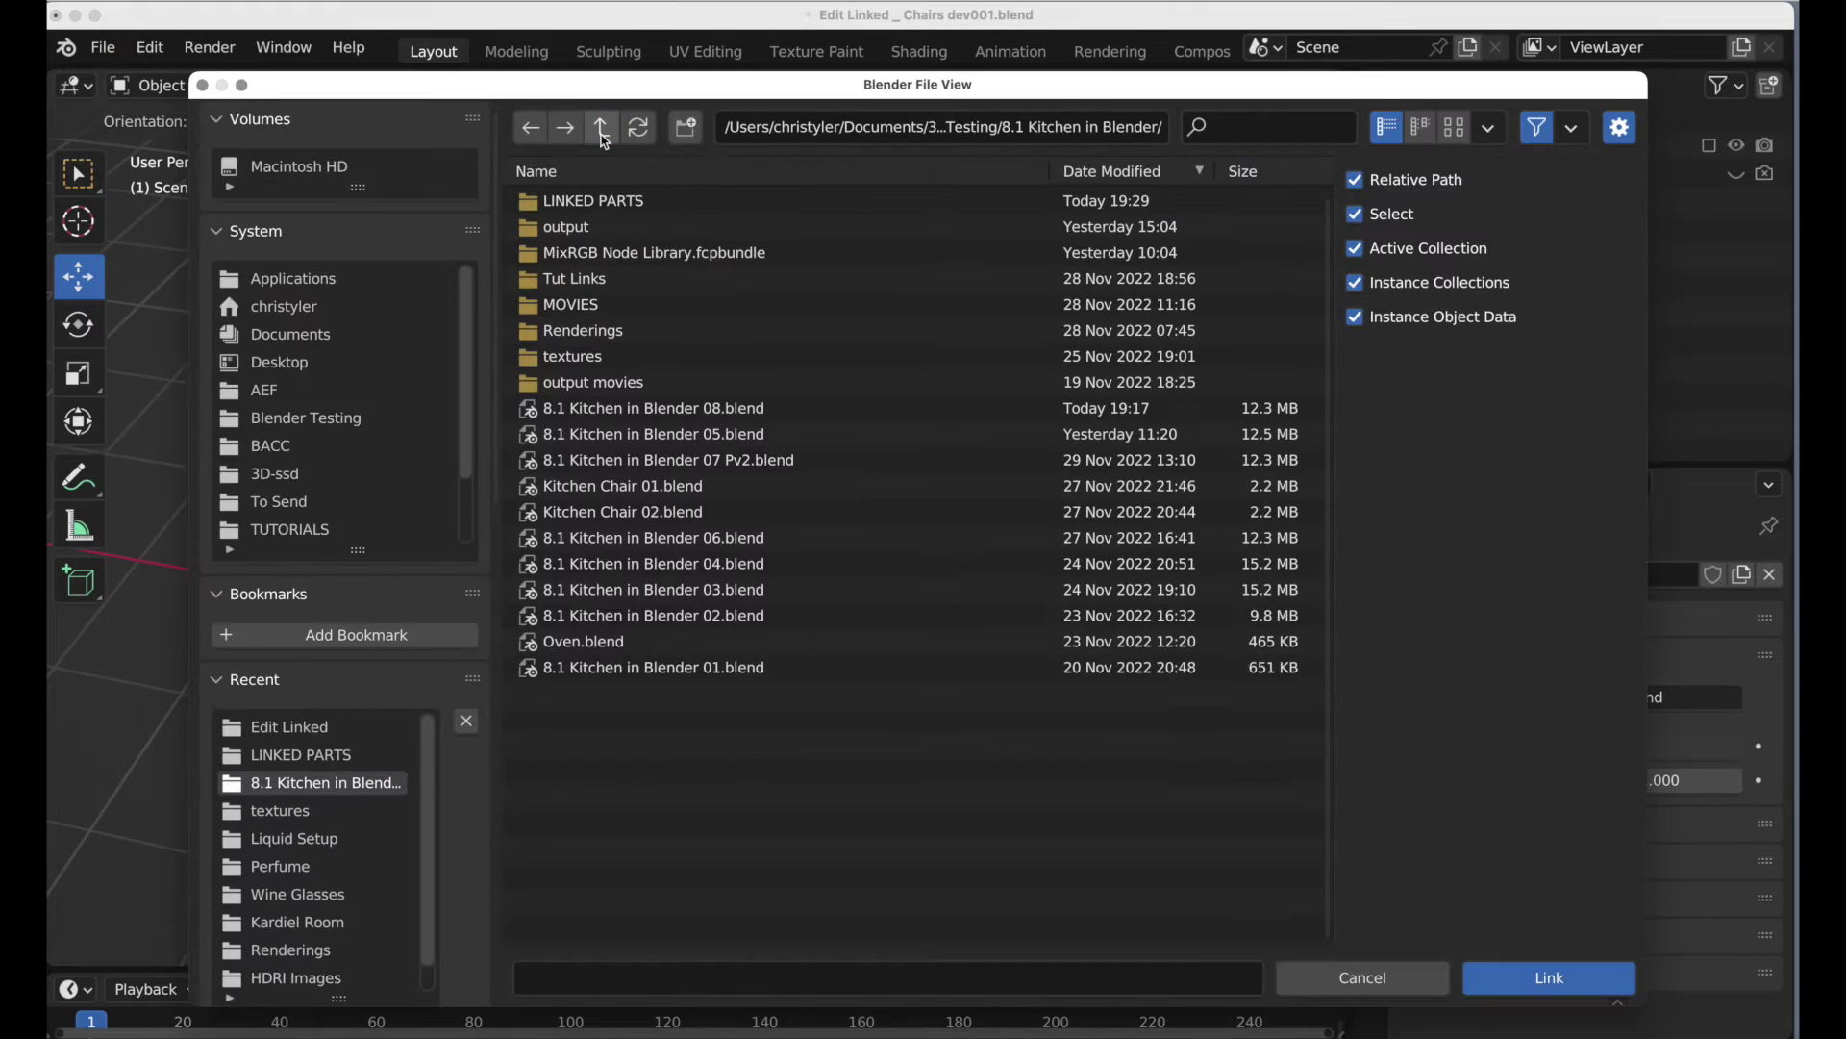
double_click(593, 202)
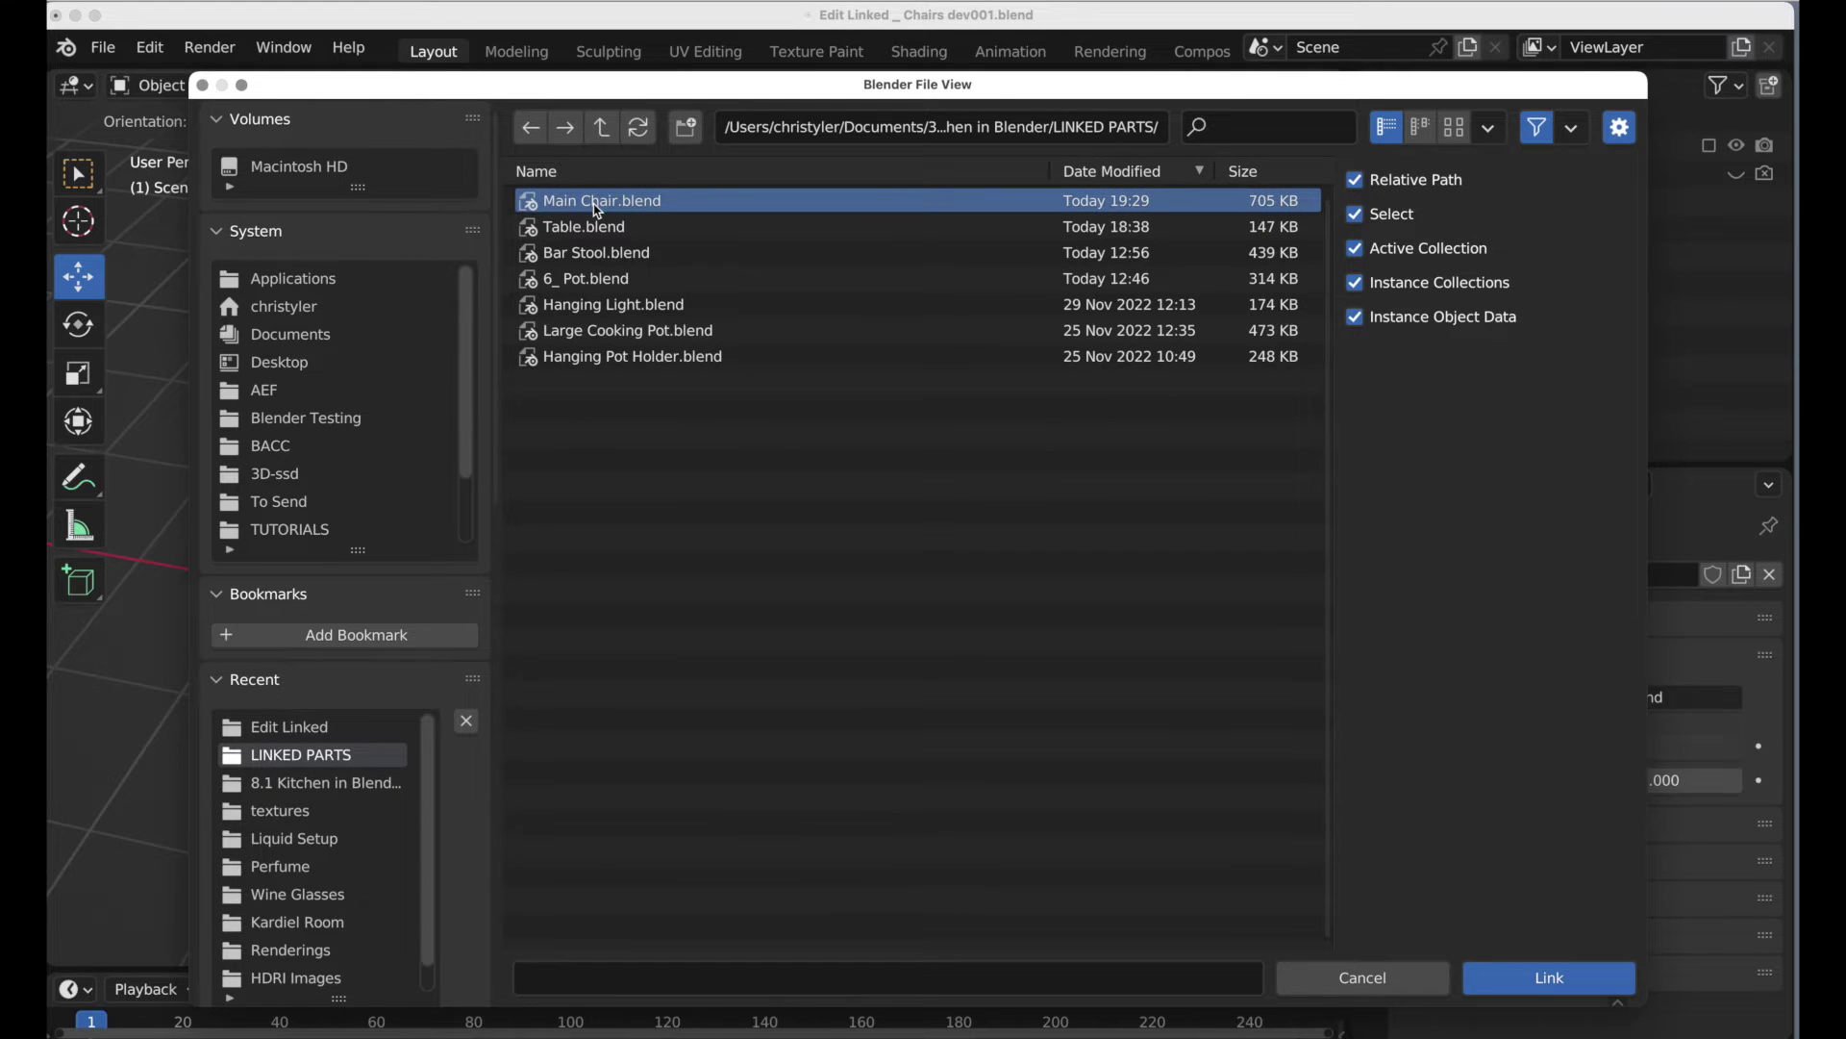
click(593, 202)
click(1508, 975)
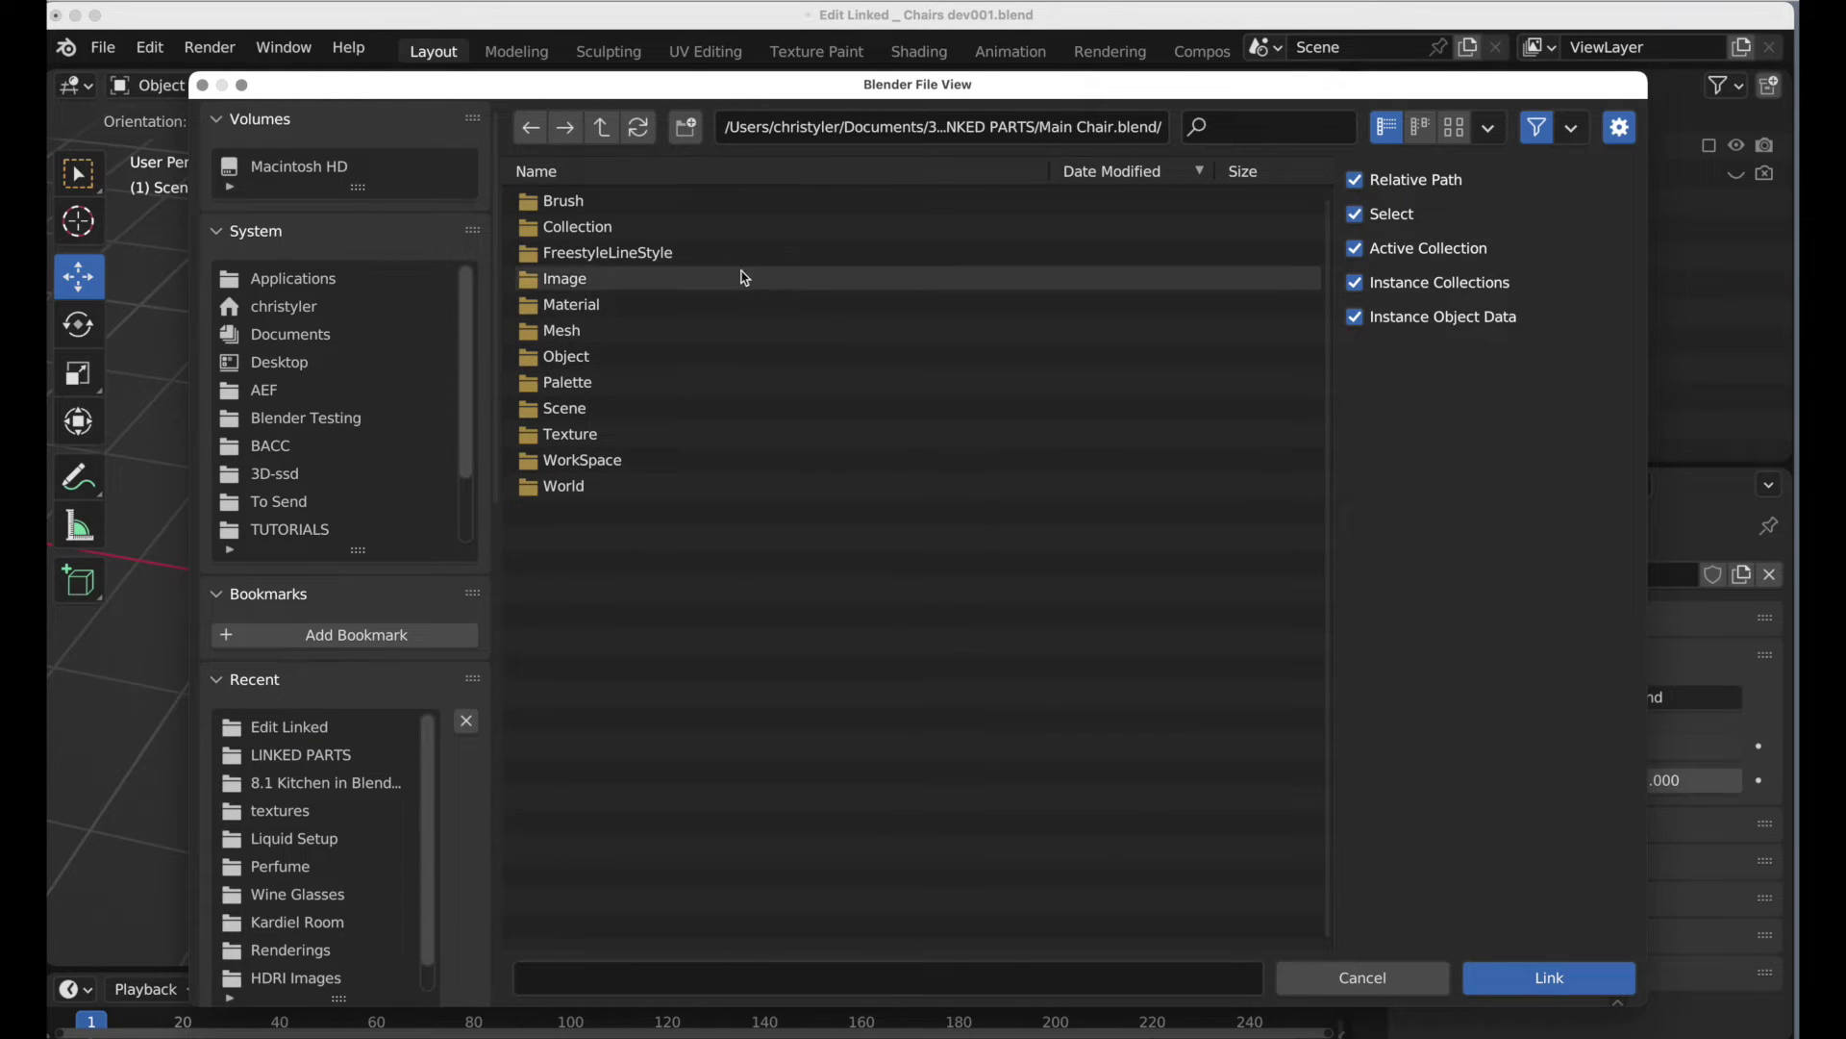
double_click(654, 232)
click(647, 240)
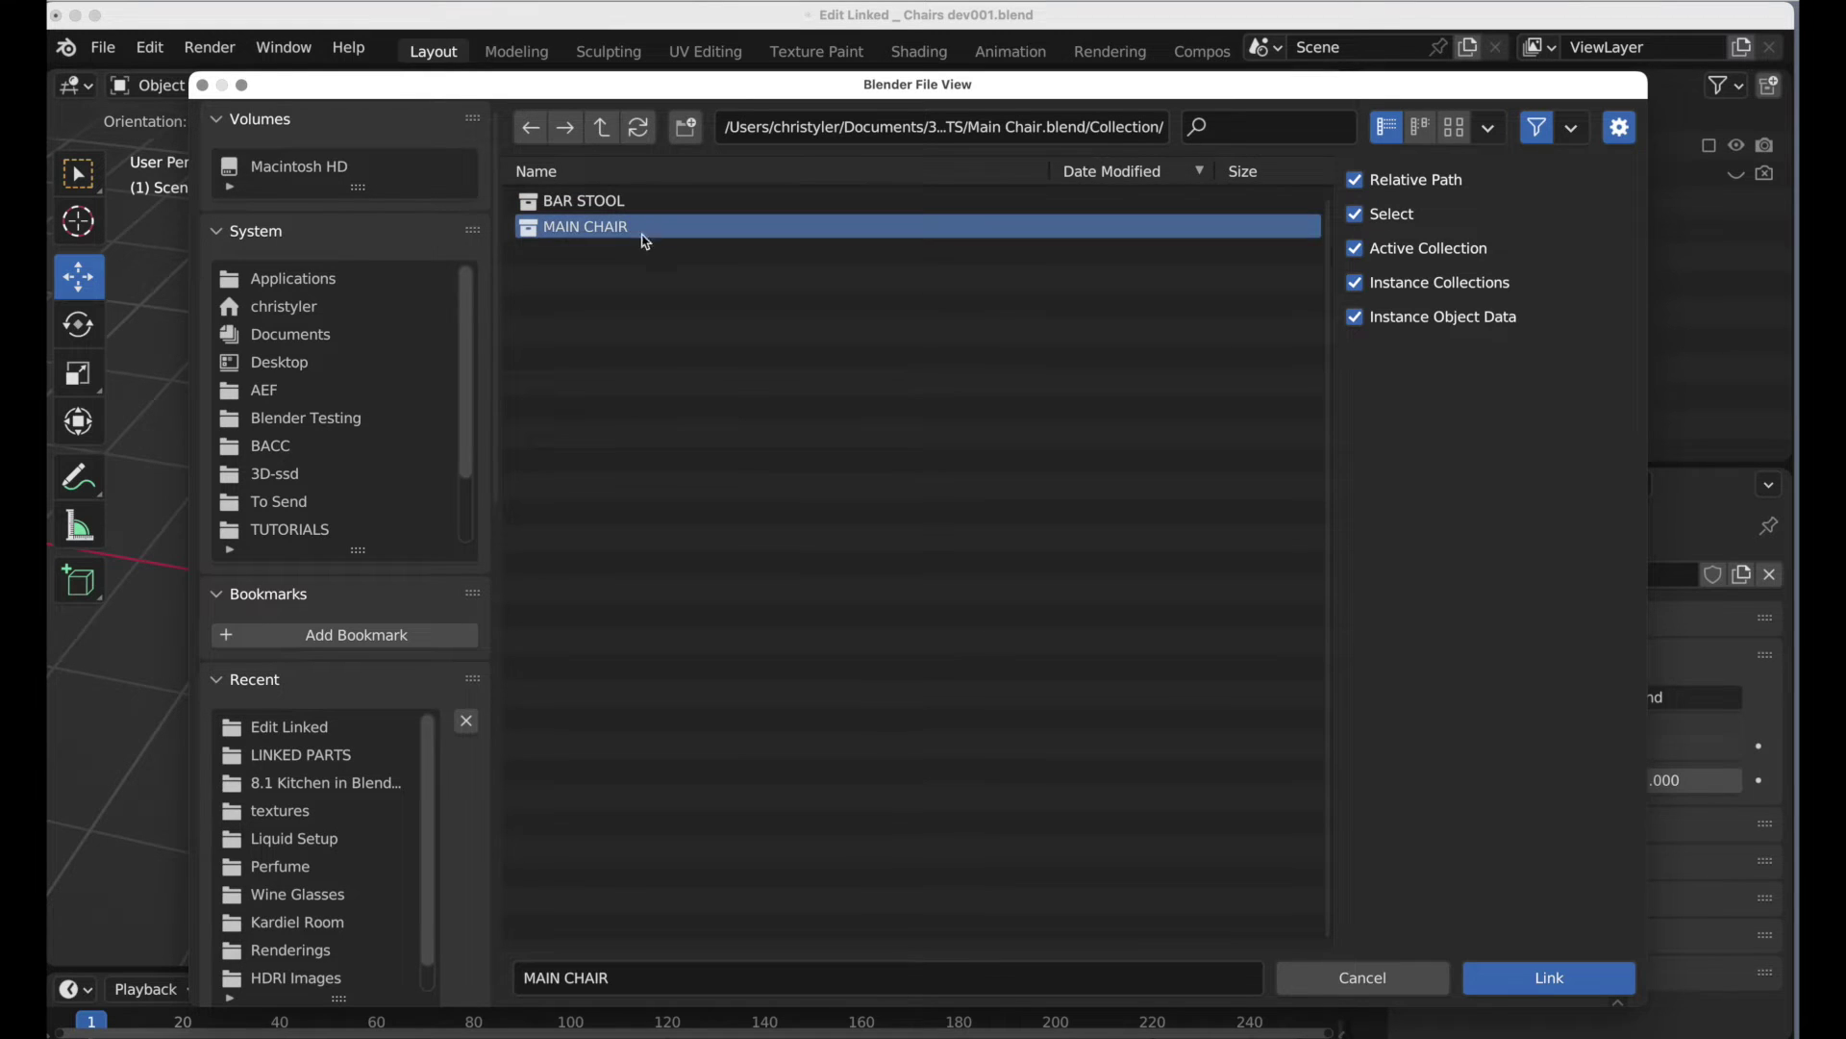
click(1508, 978)
middle_drag(1077, 673, 846, 740)
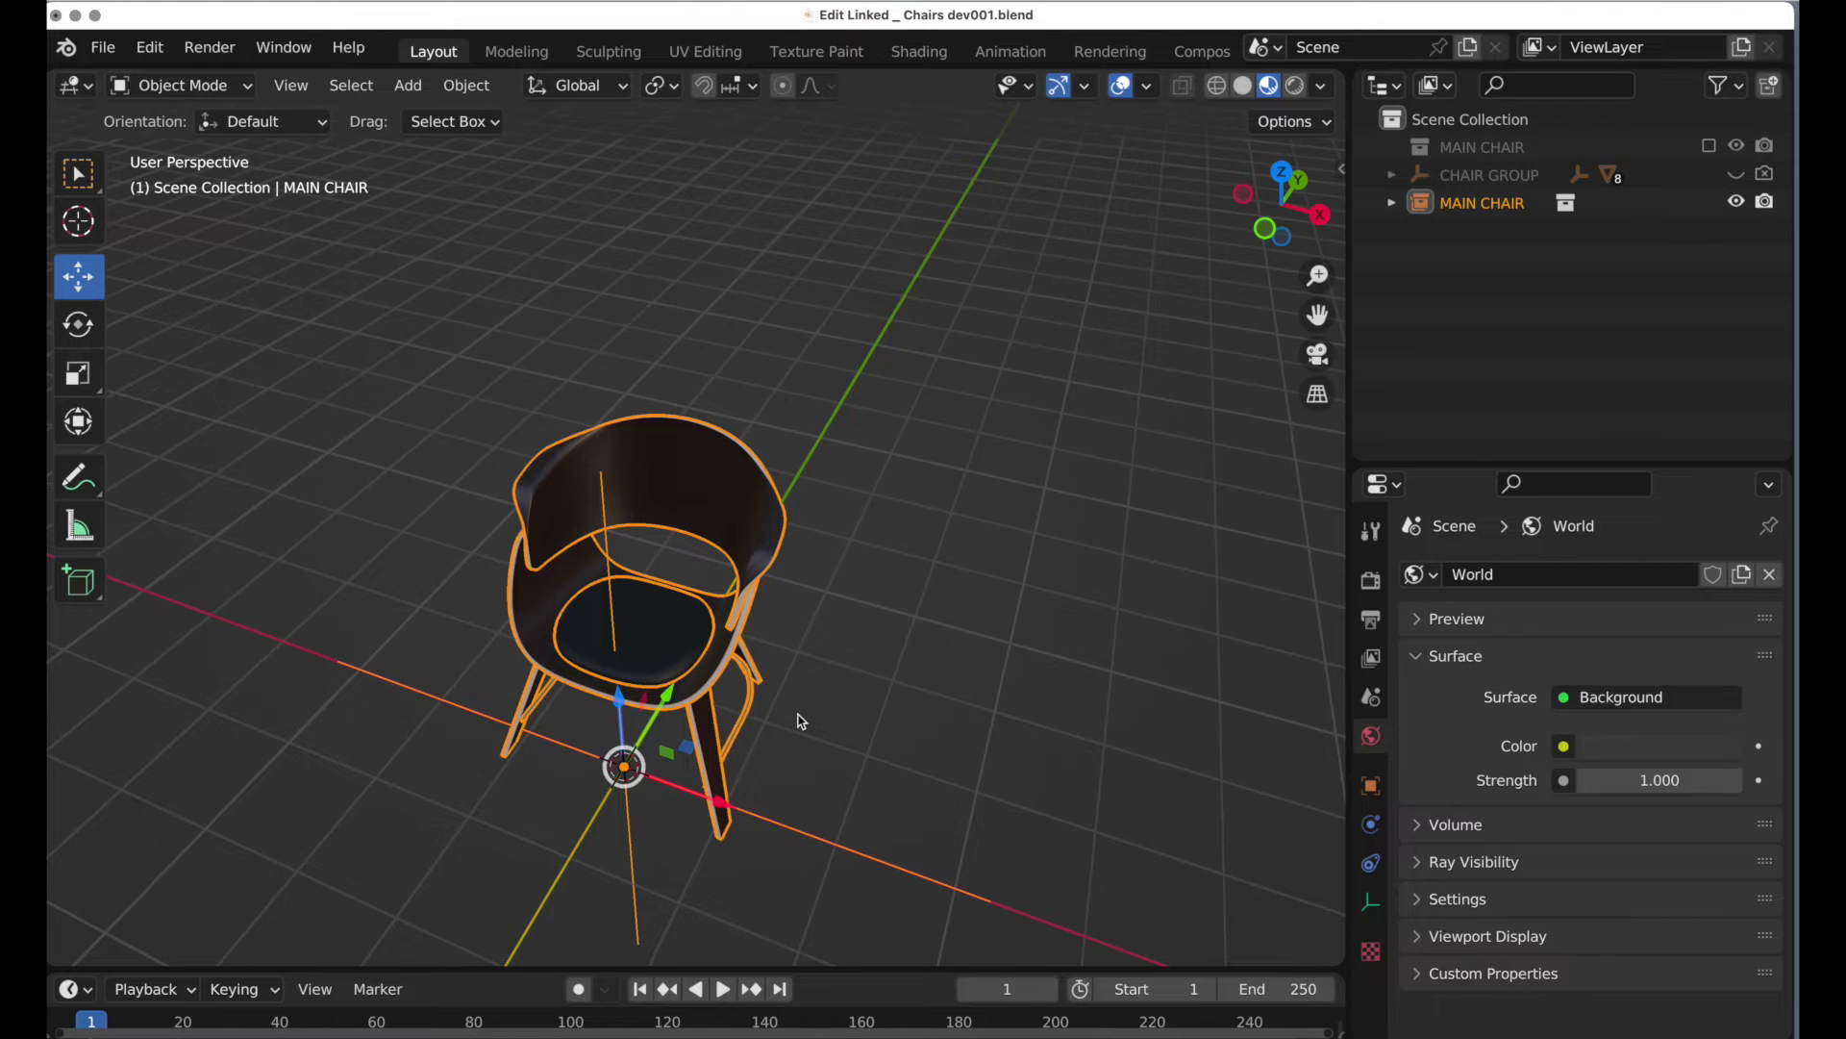
Step: Make a linked duplicate MAIN CHAIR.001 moved along Y, then shift MAIN CHAIR right beside it
key(alt+d)
key(Escape)
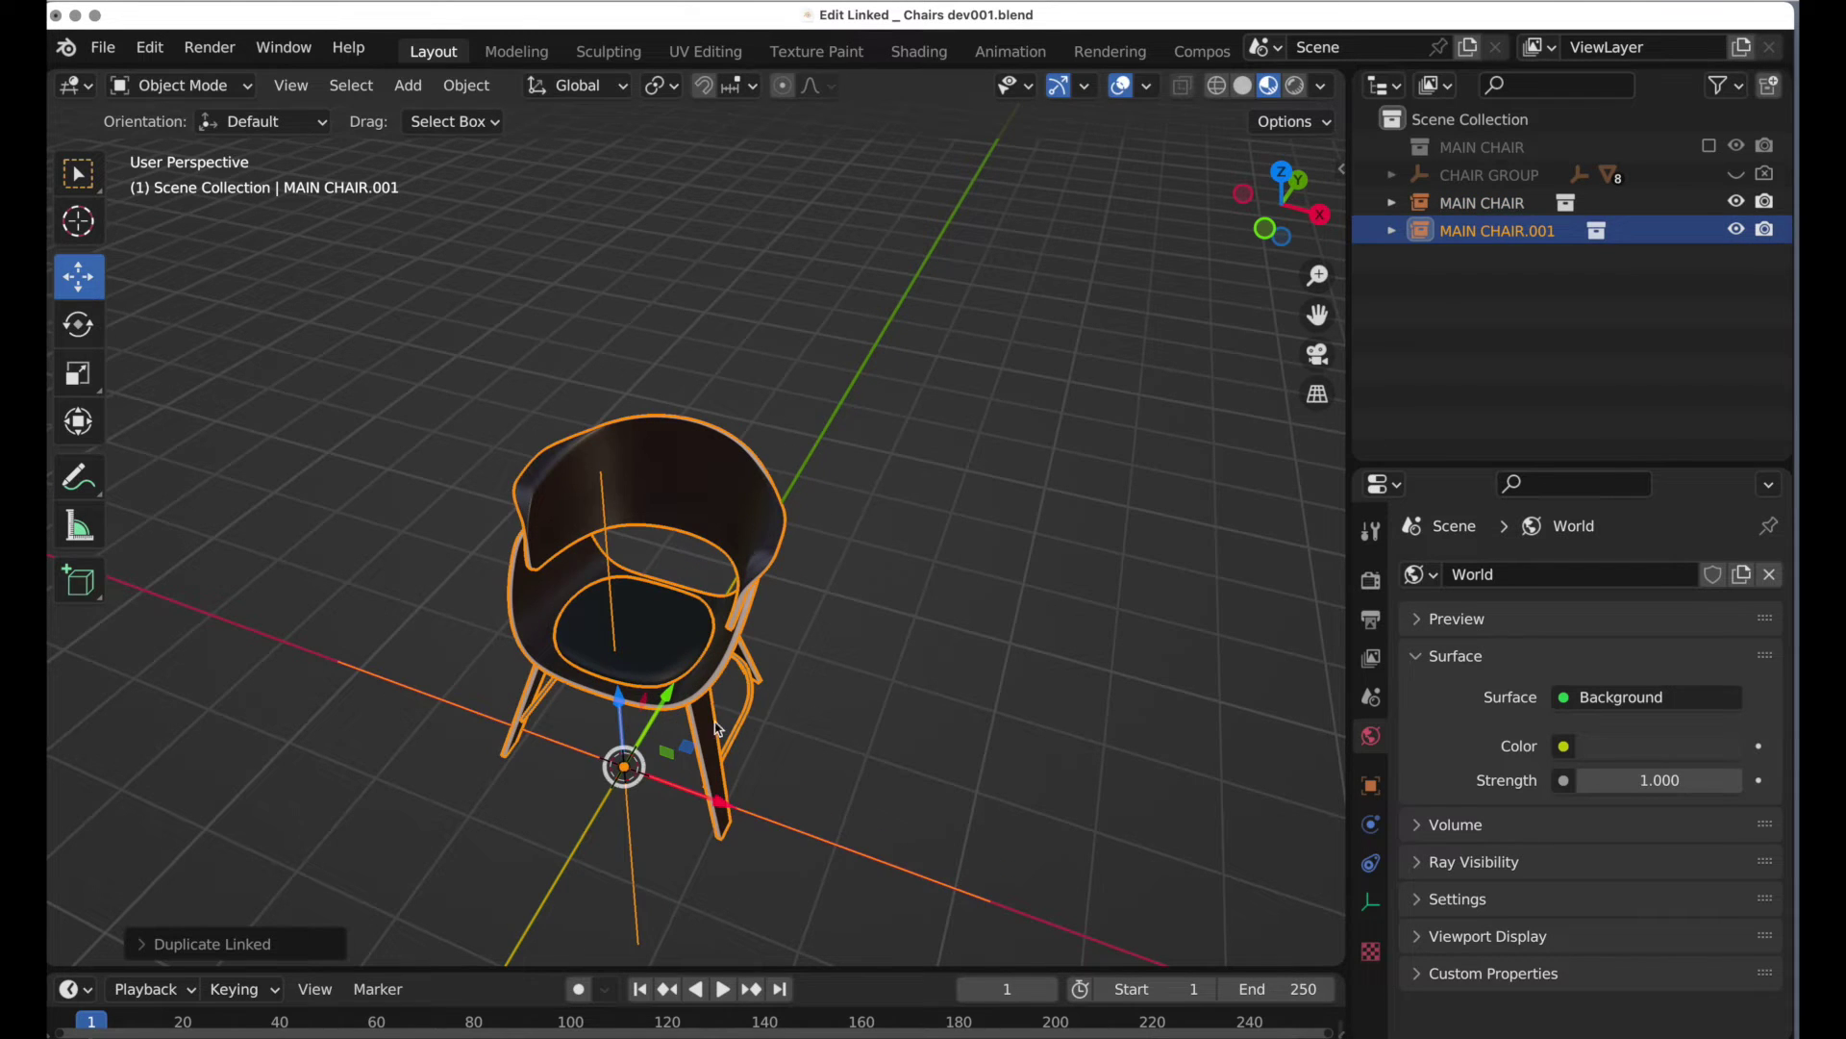
drag(666, 696, 803, 453)
middle_drag(846, 596, 644, 685)
click(644, 685)
drag(636, 762, 1097, 577)
middle_drag(1093, 618, 886, 664)
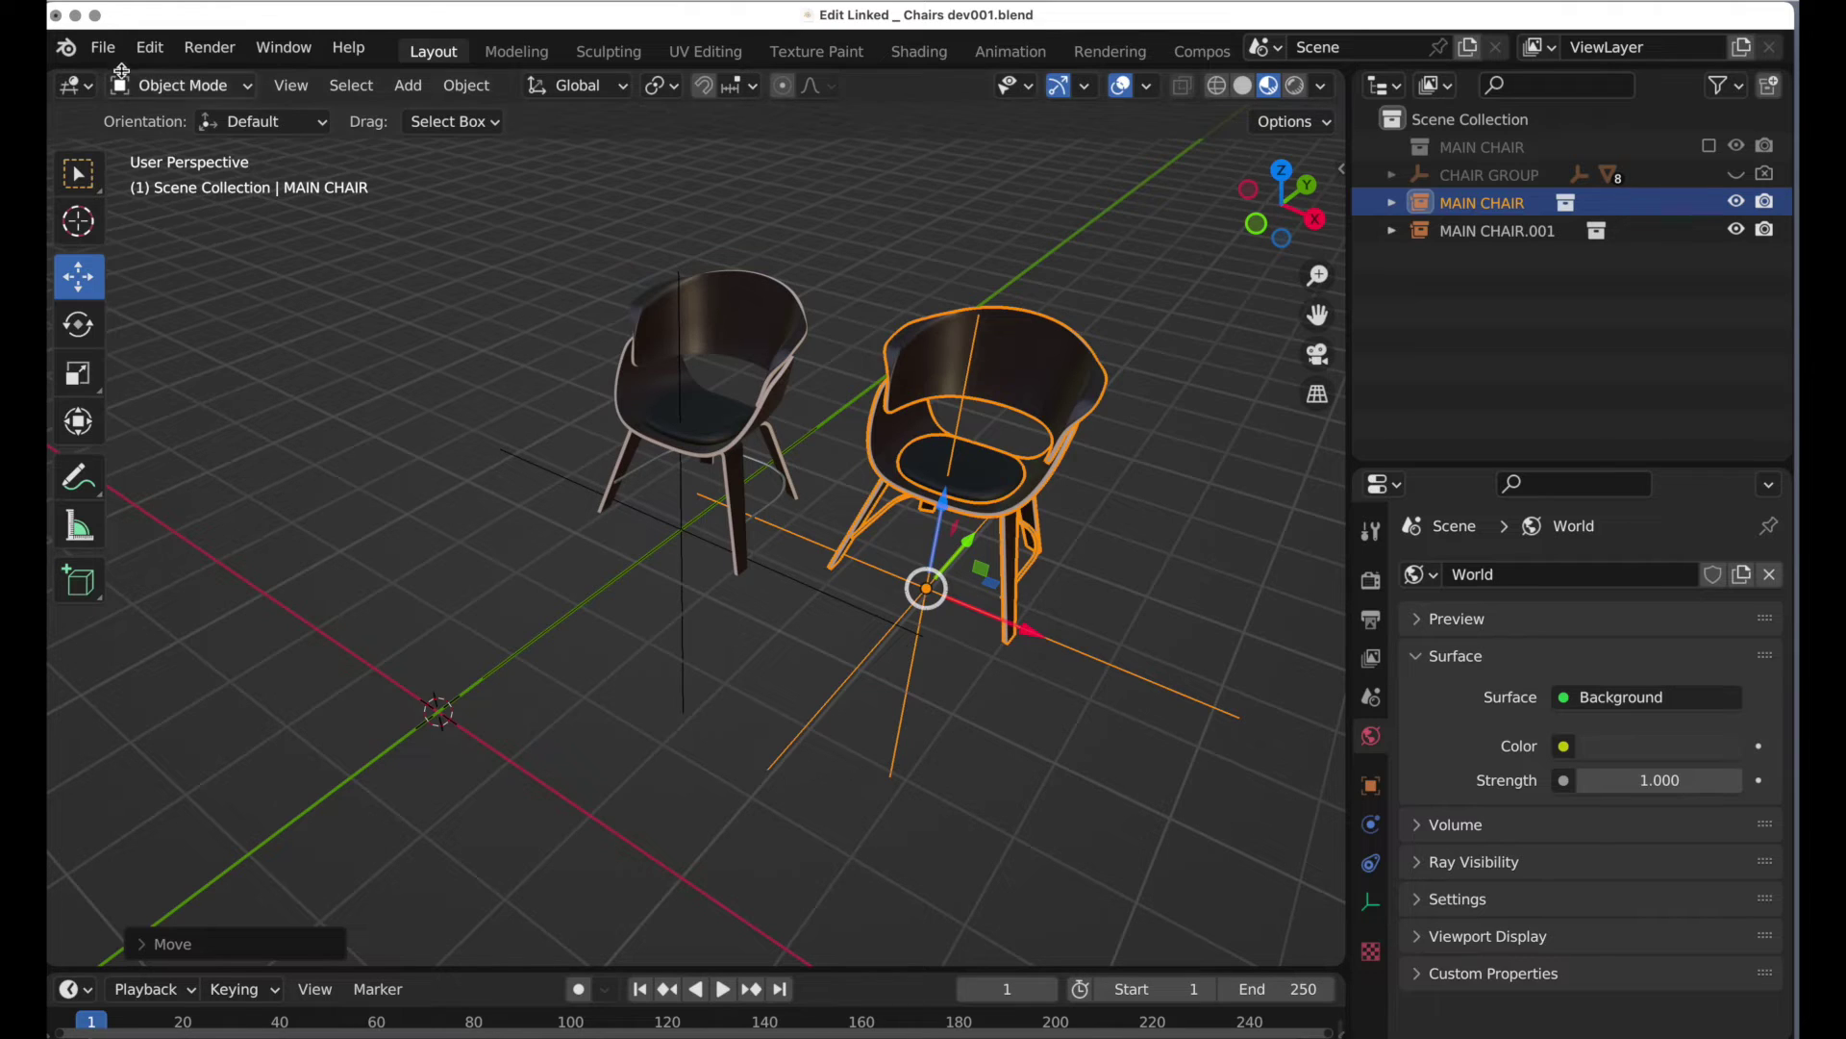
Step: In Preferences > Add-ons, search 'link' and enable Object: Edit Linked Library
click(143, 50)
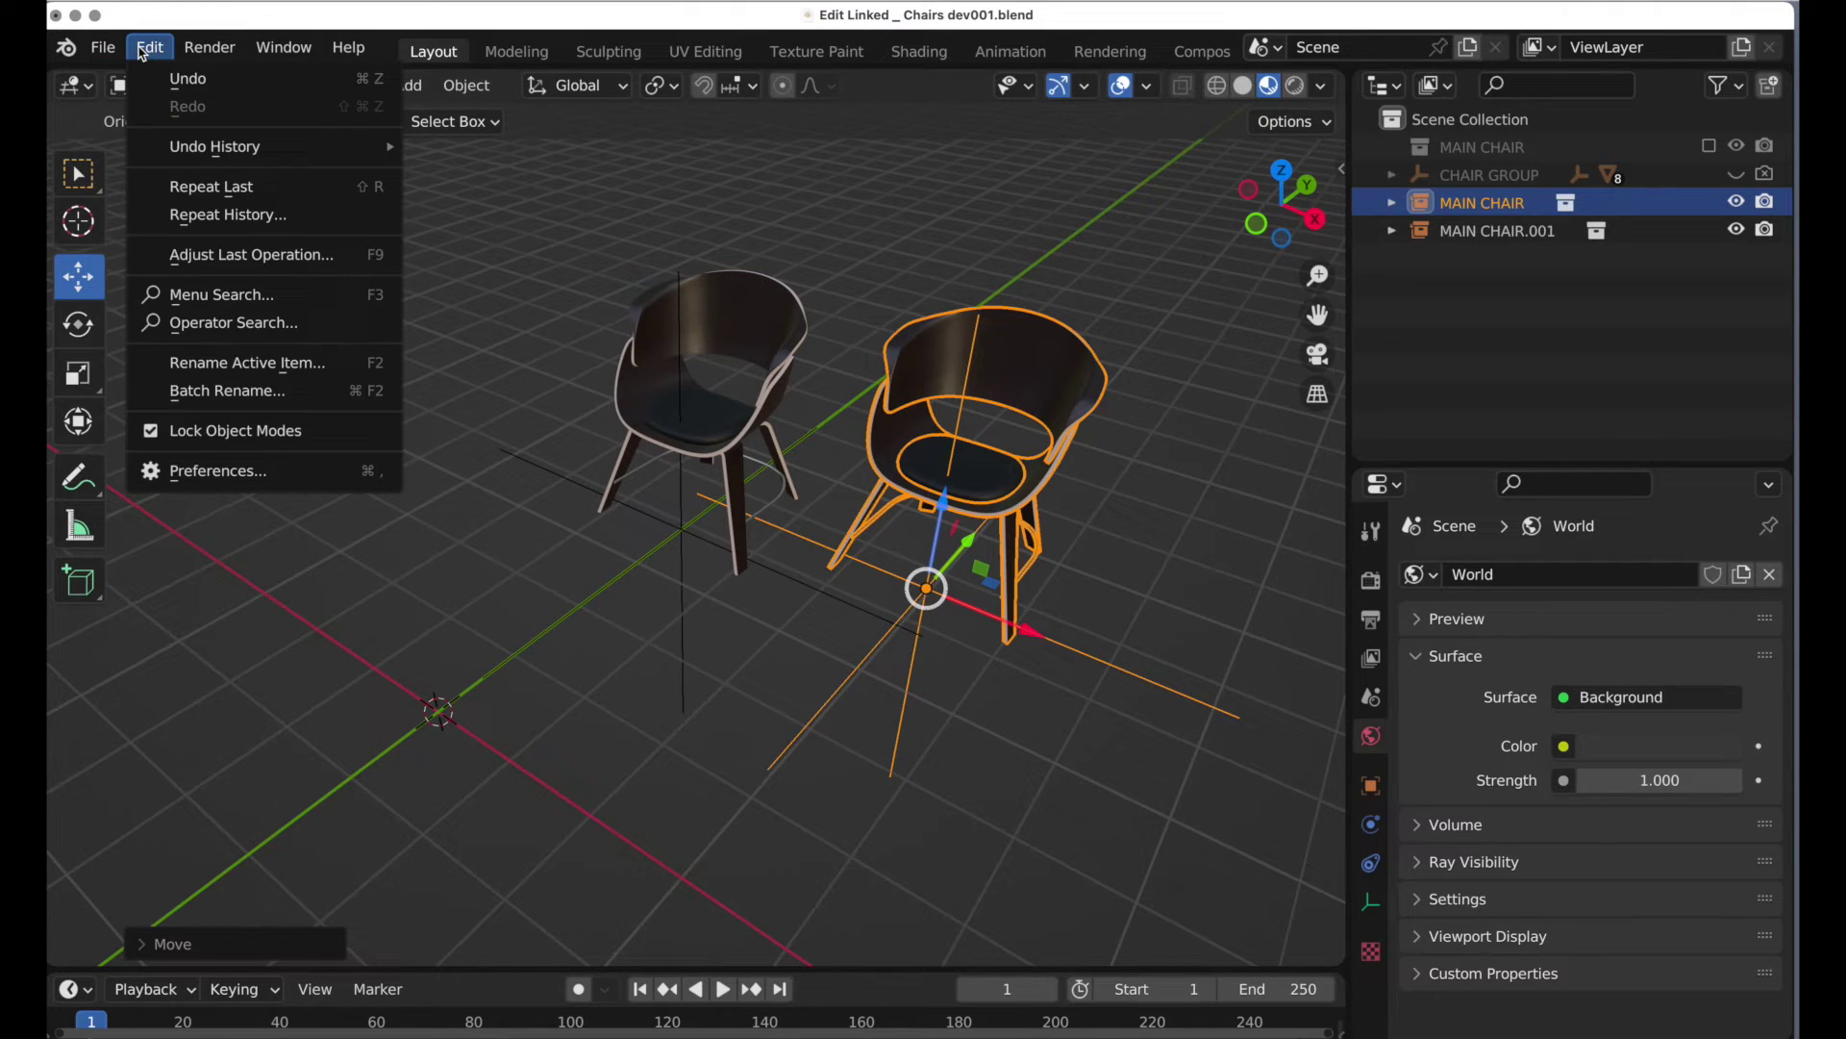
click(196, 477)
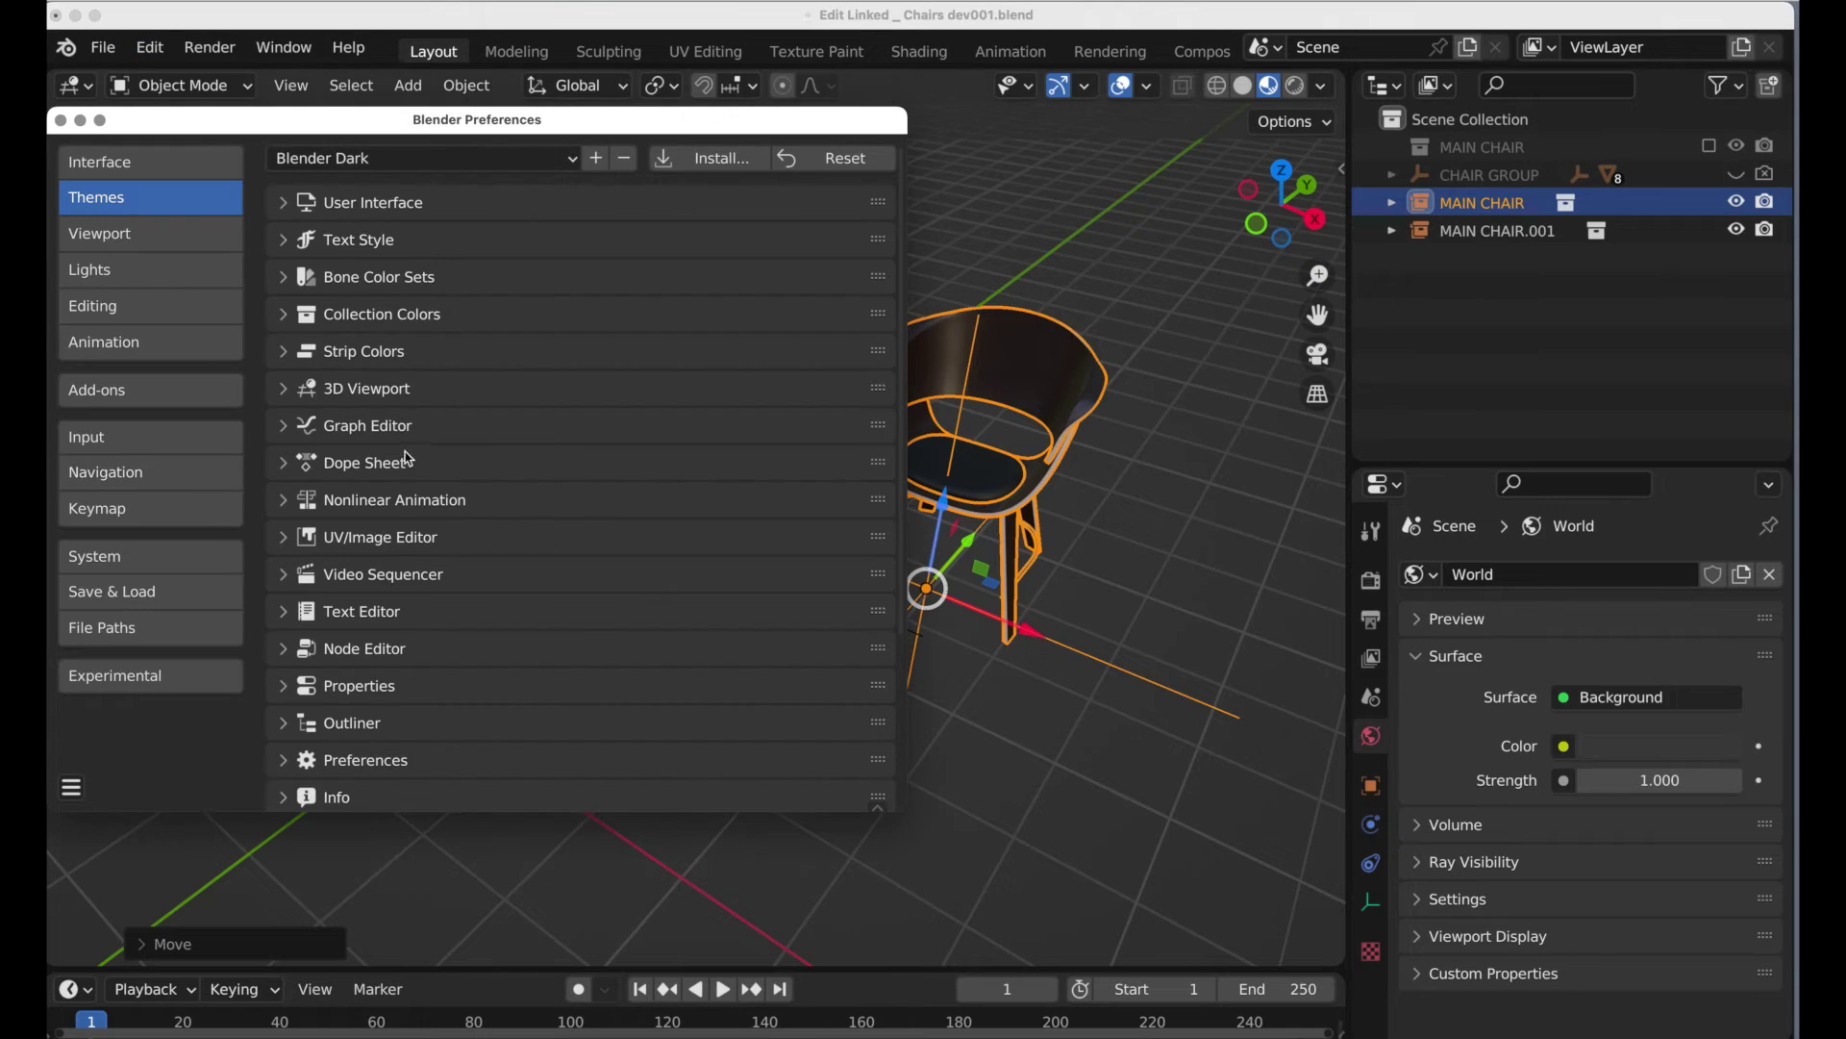
click(141, 394)
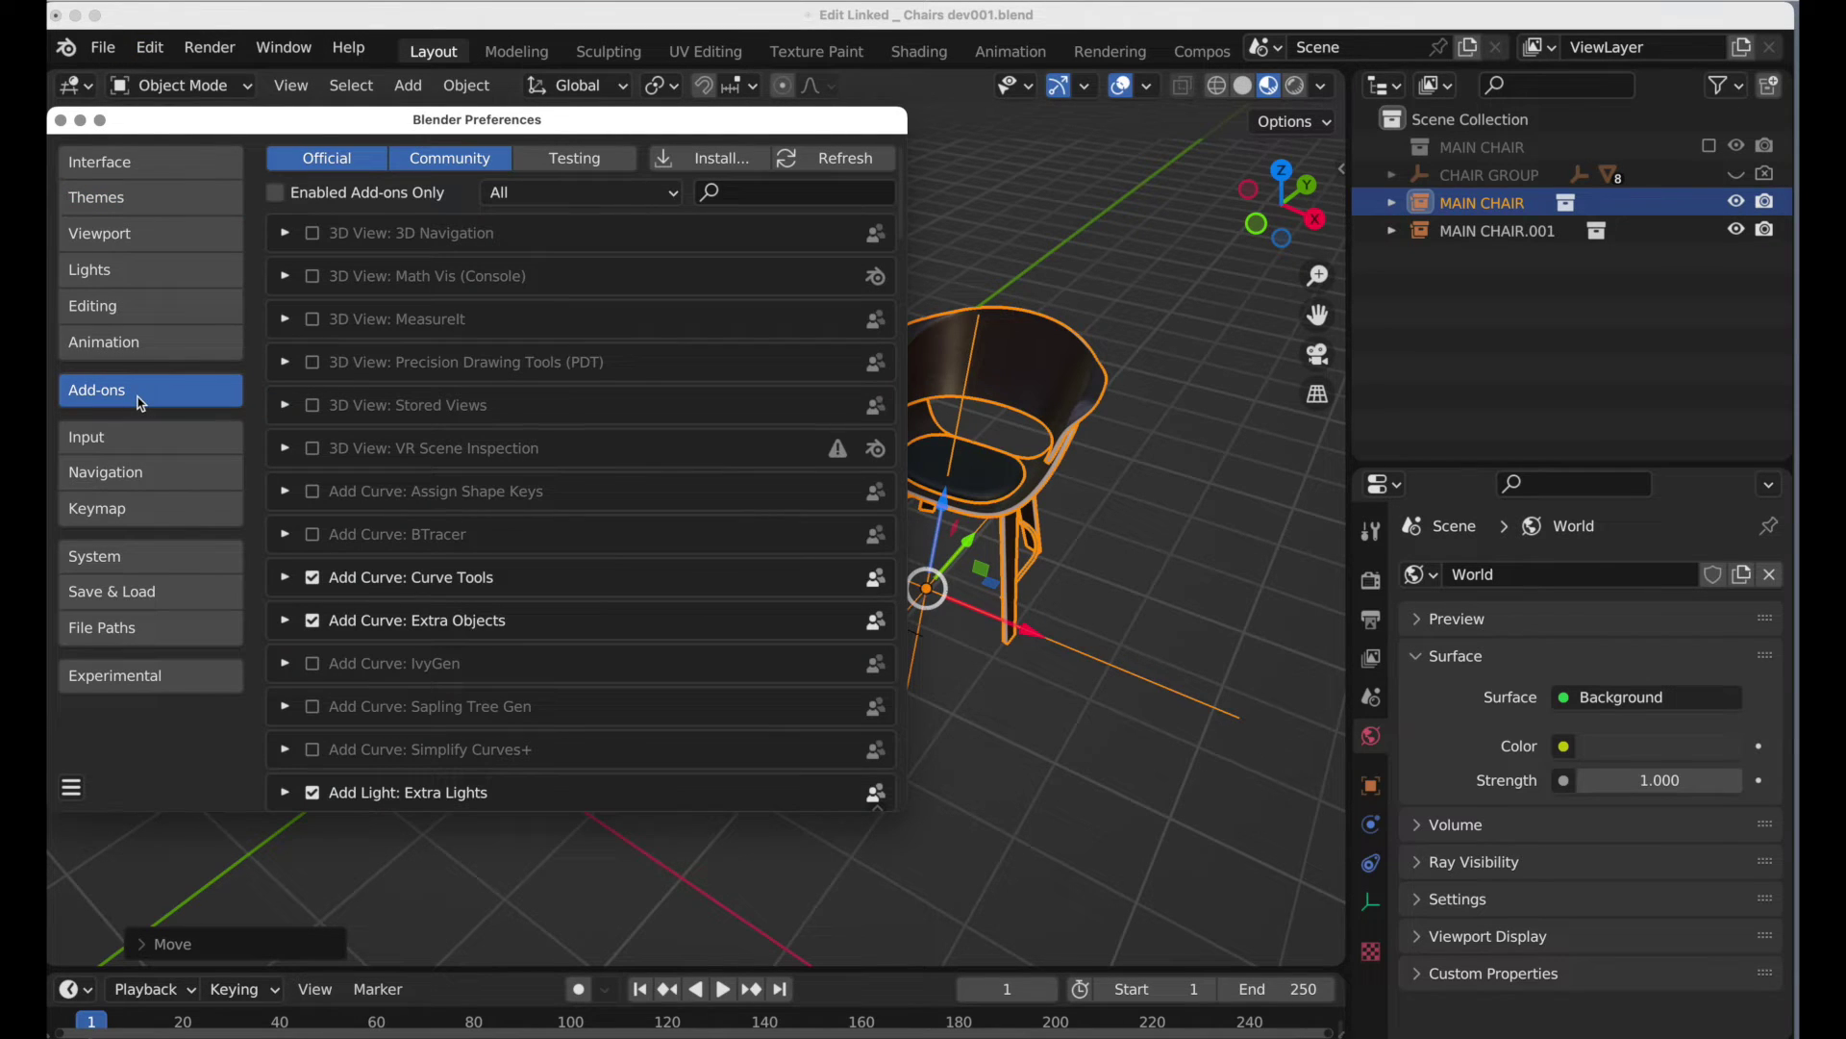
click(779, 189)
text(link)
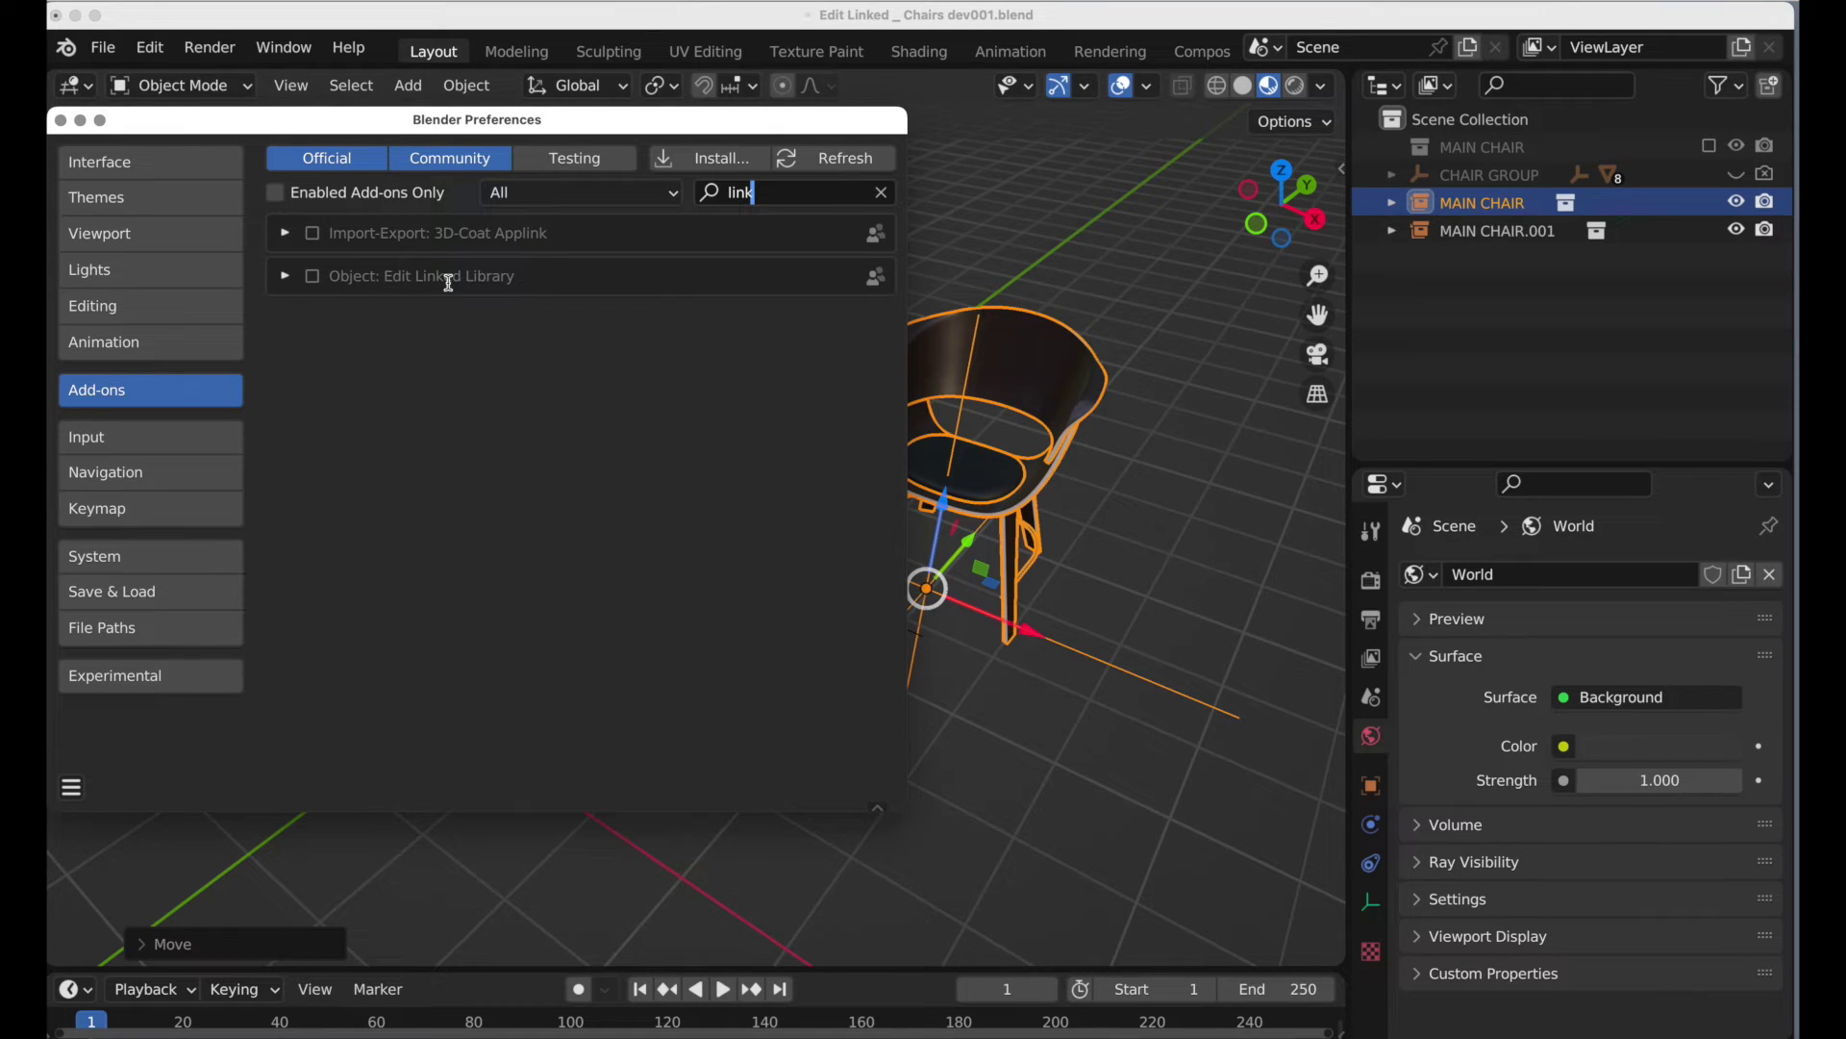
key(Return)
click(312, 279)
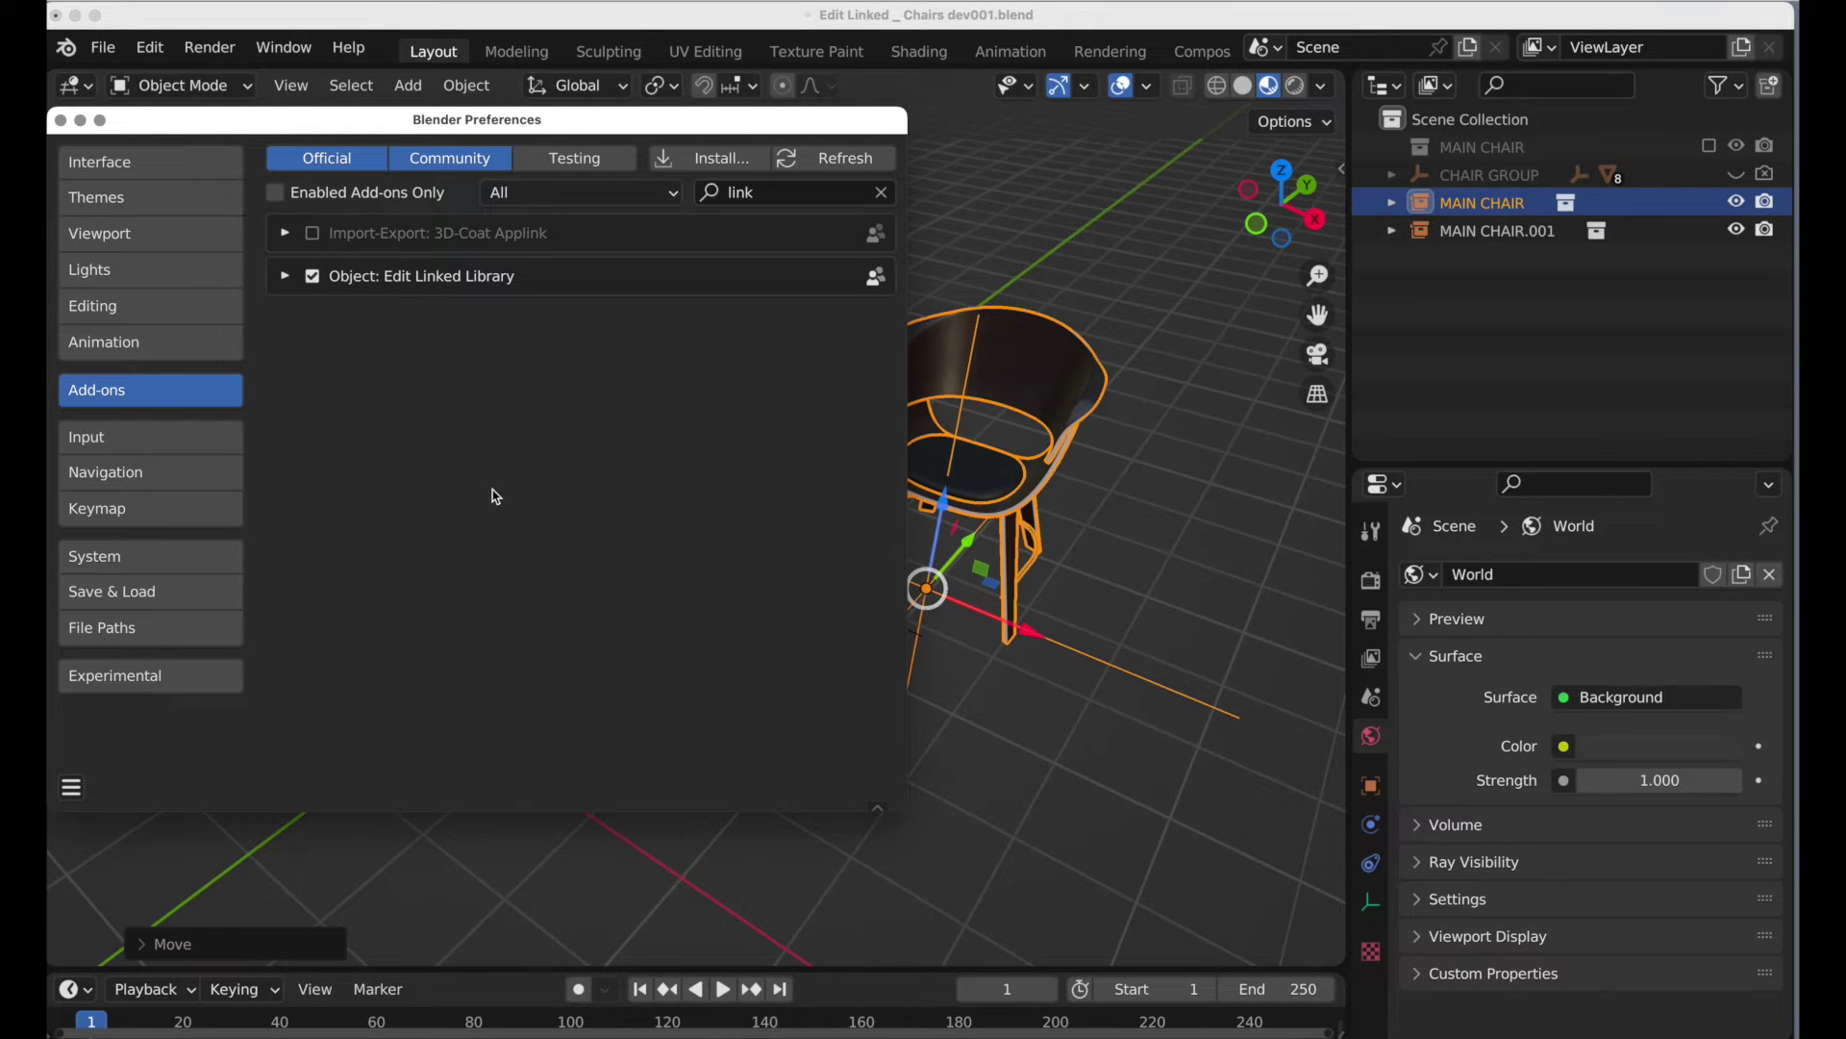
click(60, 121)
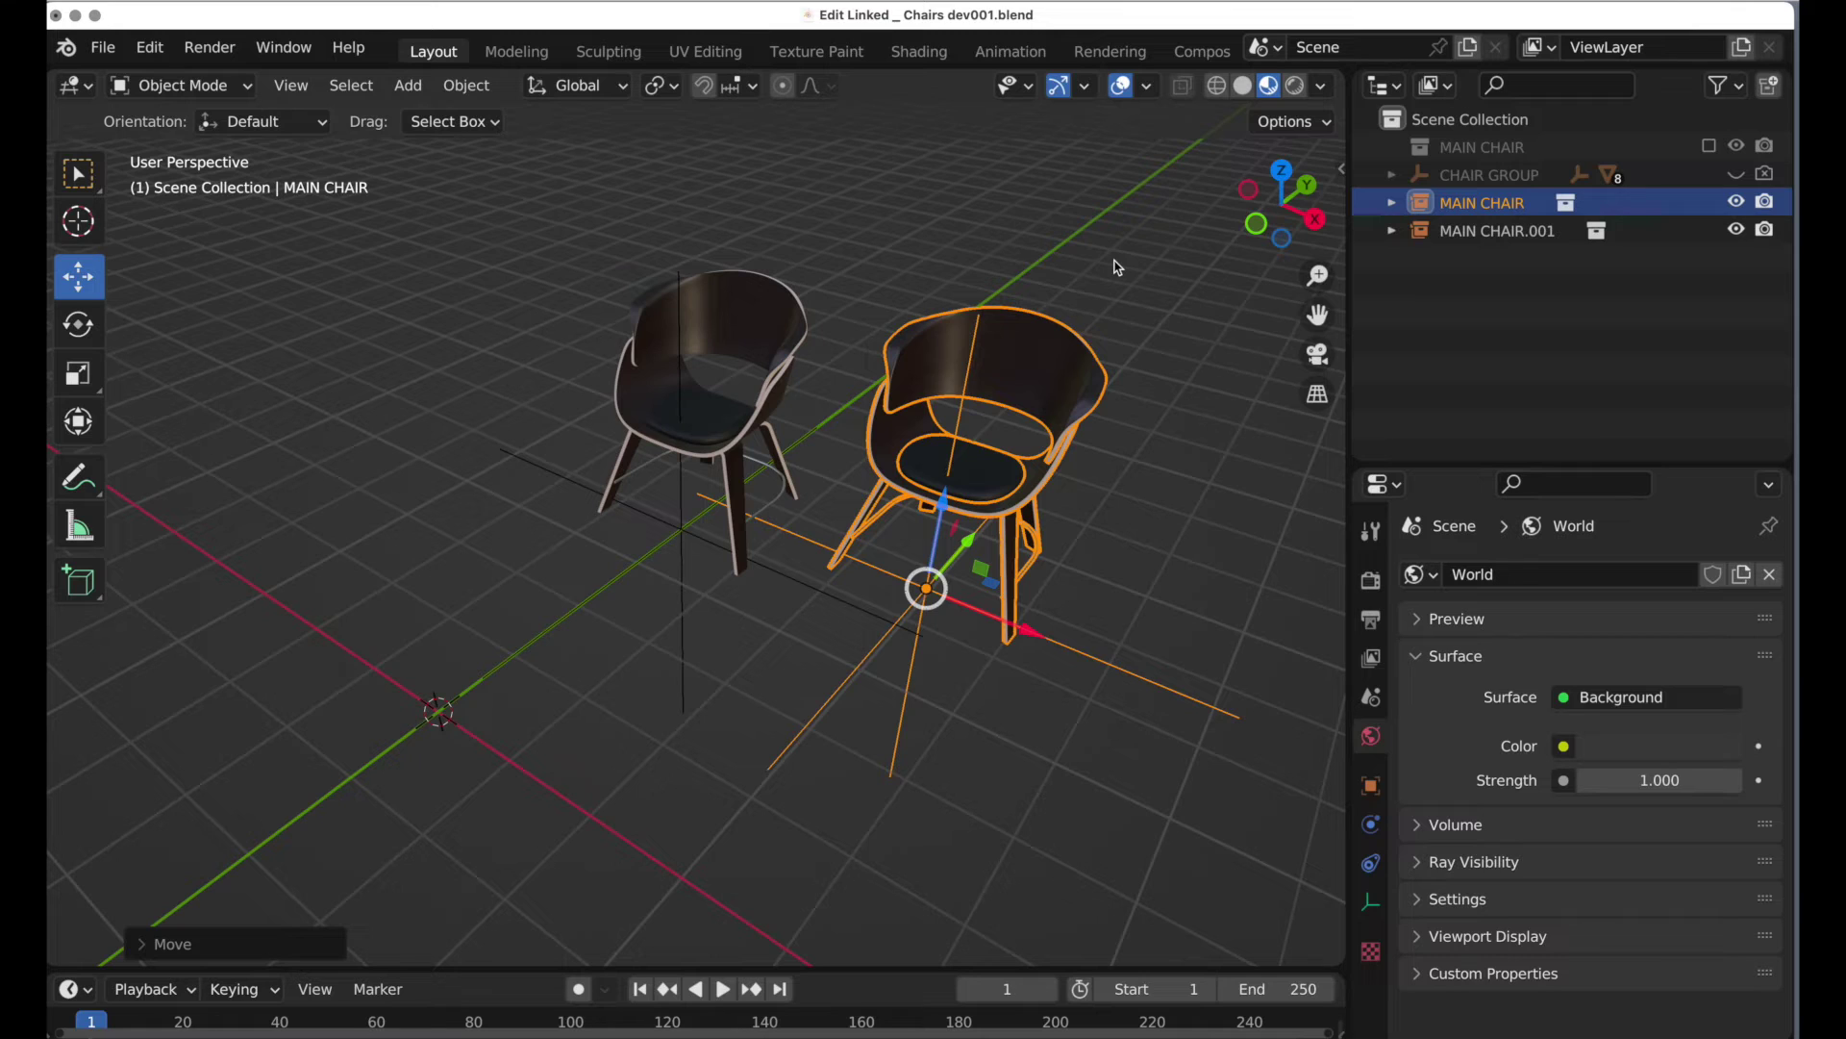
Step: Use Edit Library: MAIN CHAIR in the sidebar's Item tab to open Main Chair.blend
key(n)
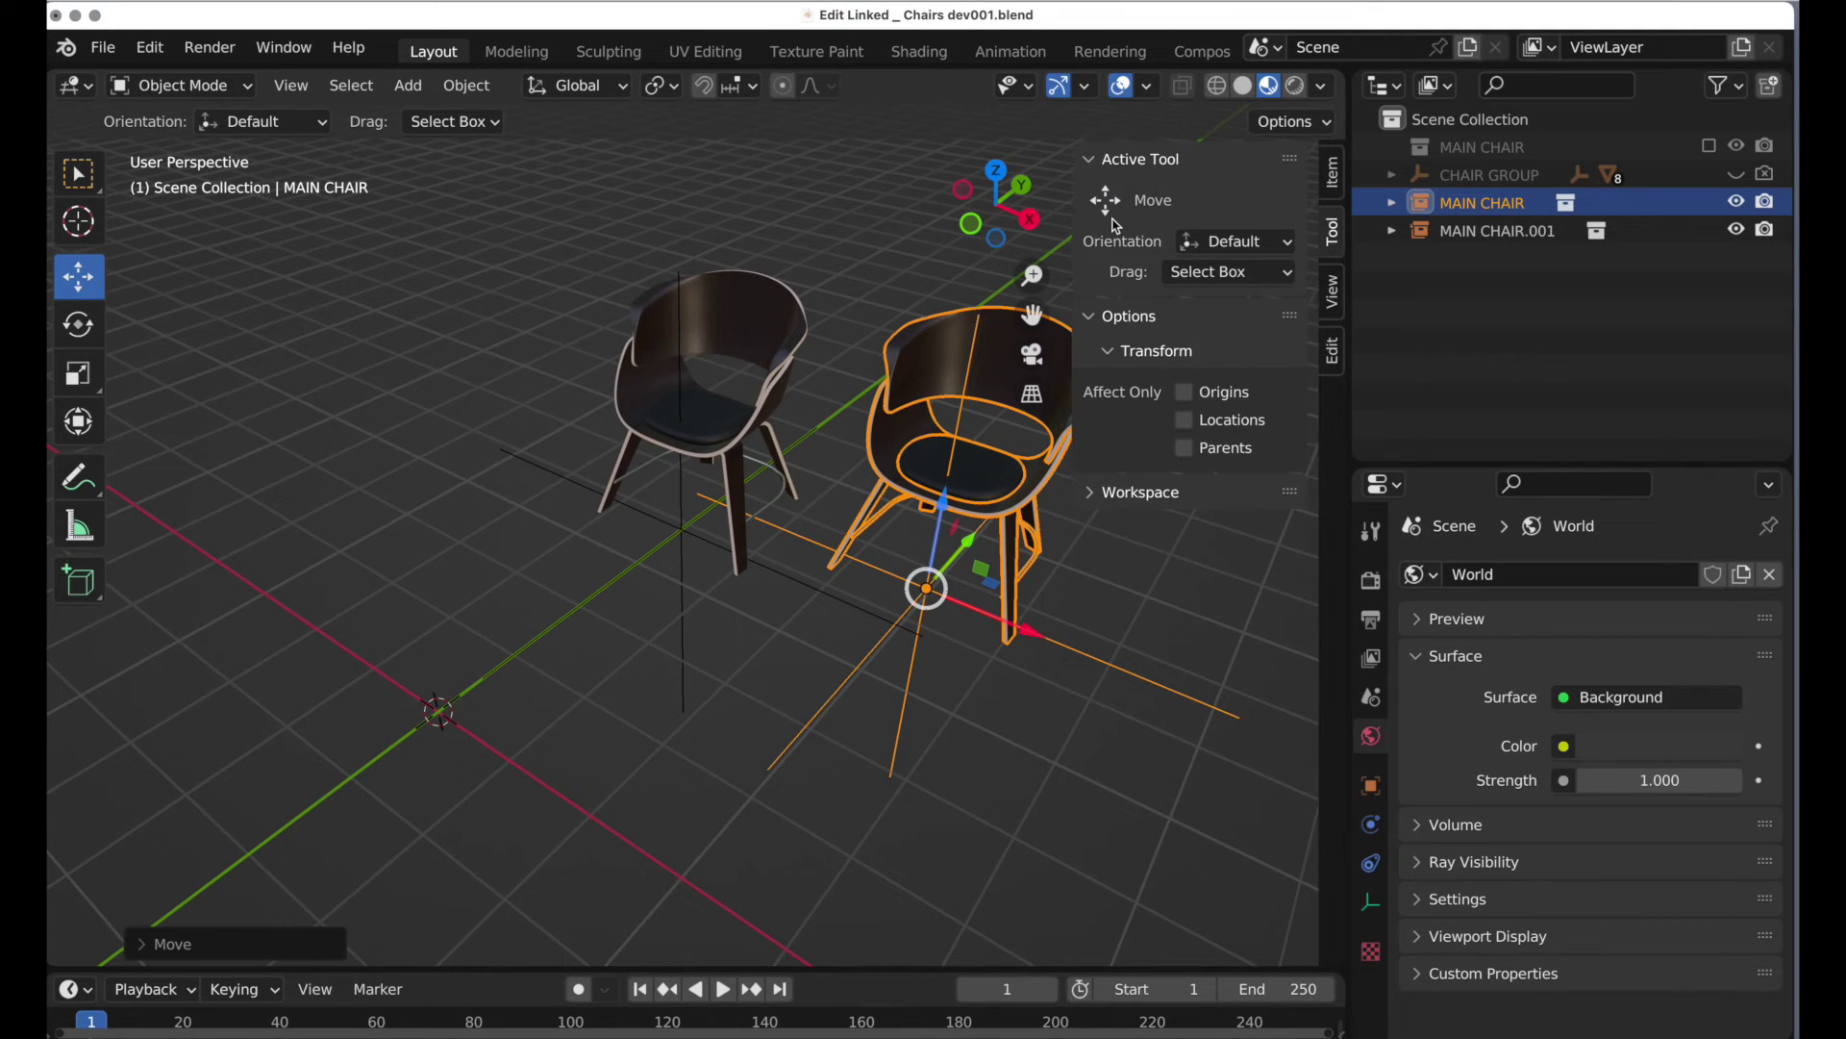
click(1339, 178)
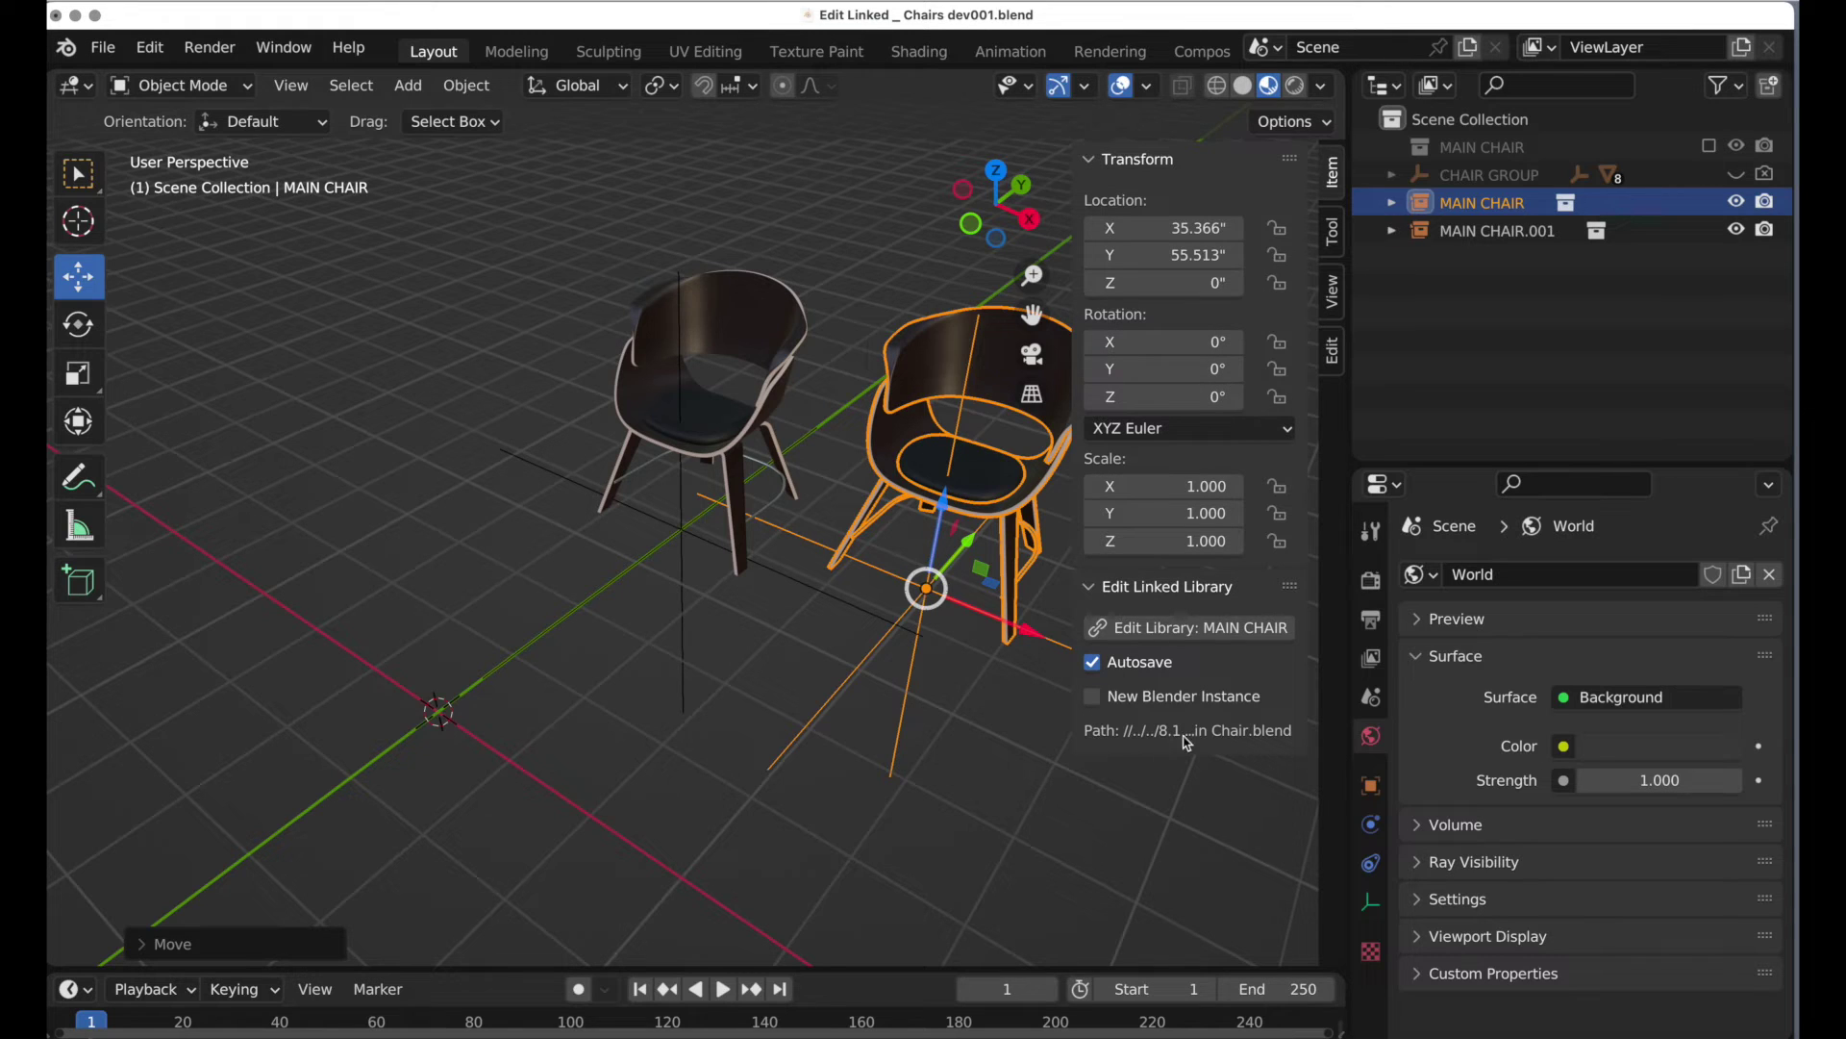
click(1220, 630)
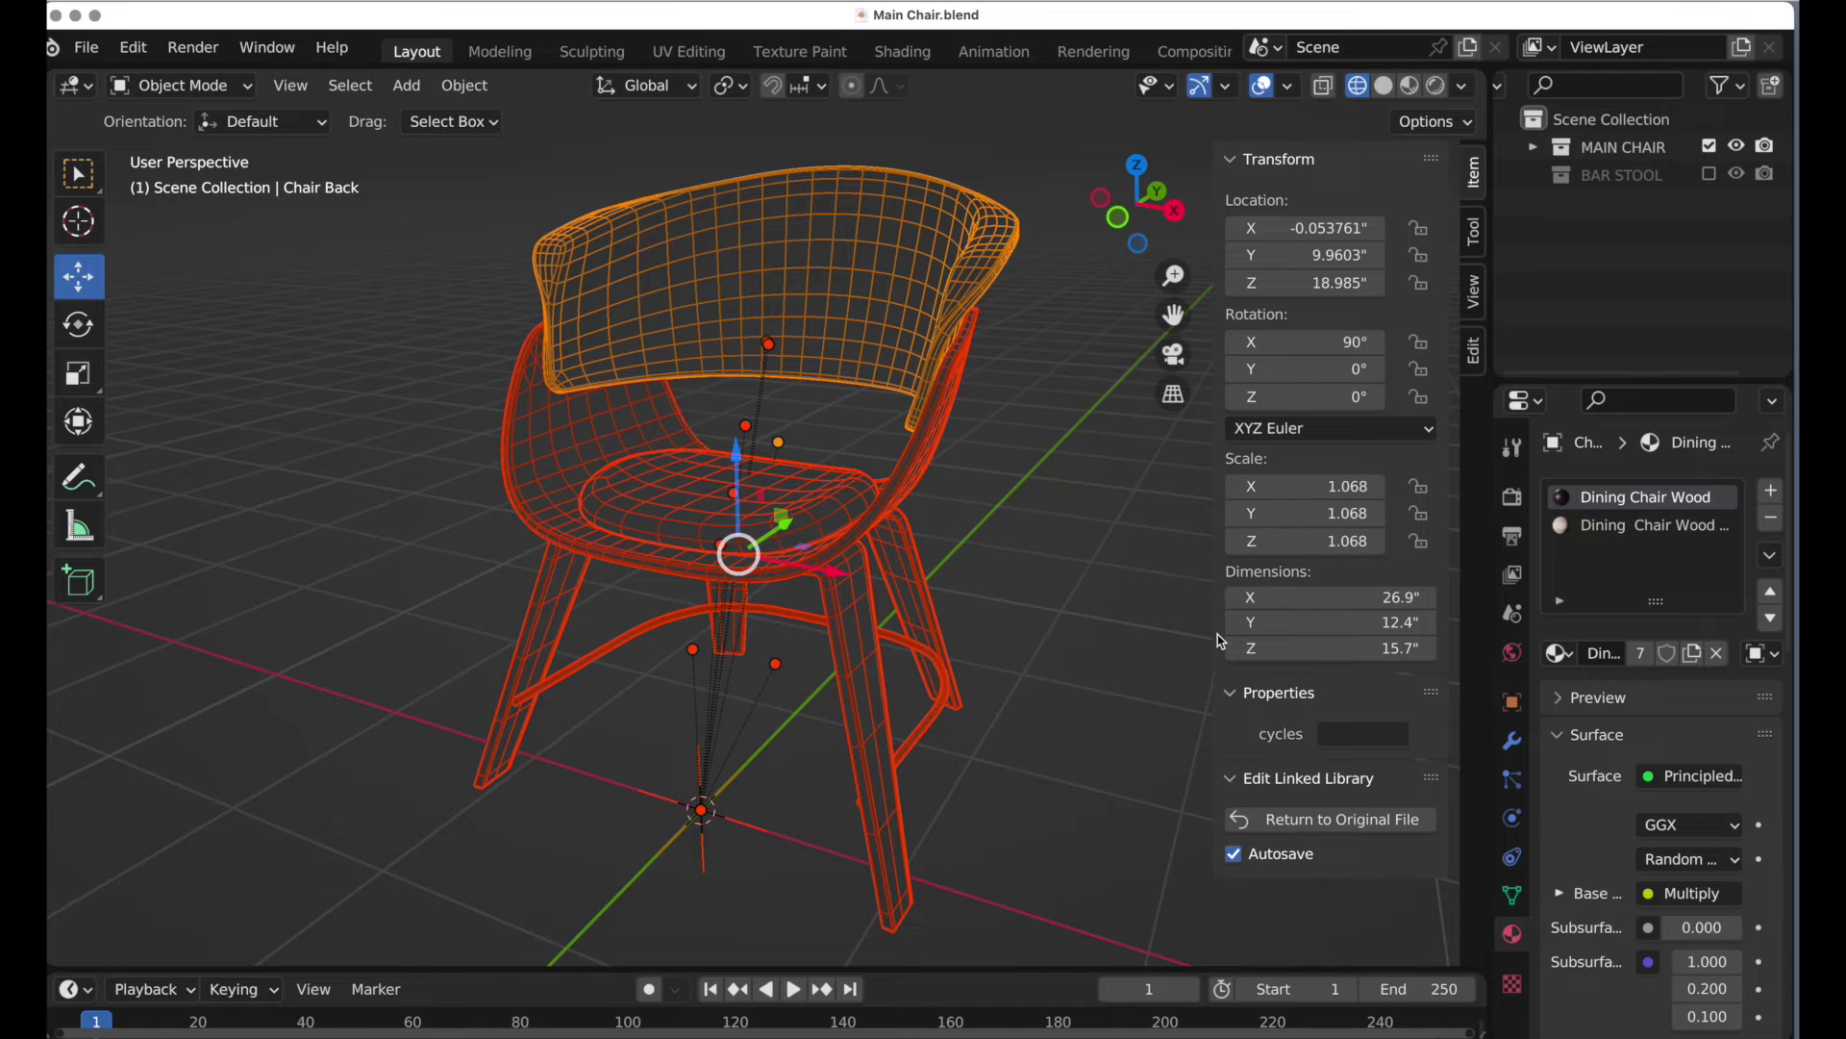
Step: Inspect the chair back and seat cushion, then return to Chairs dev001.blend
click(988, 284)
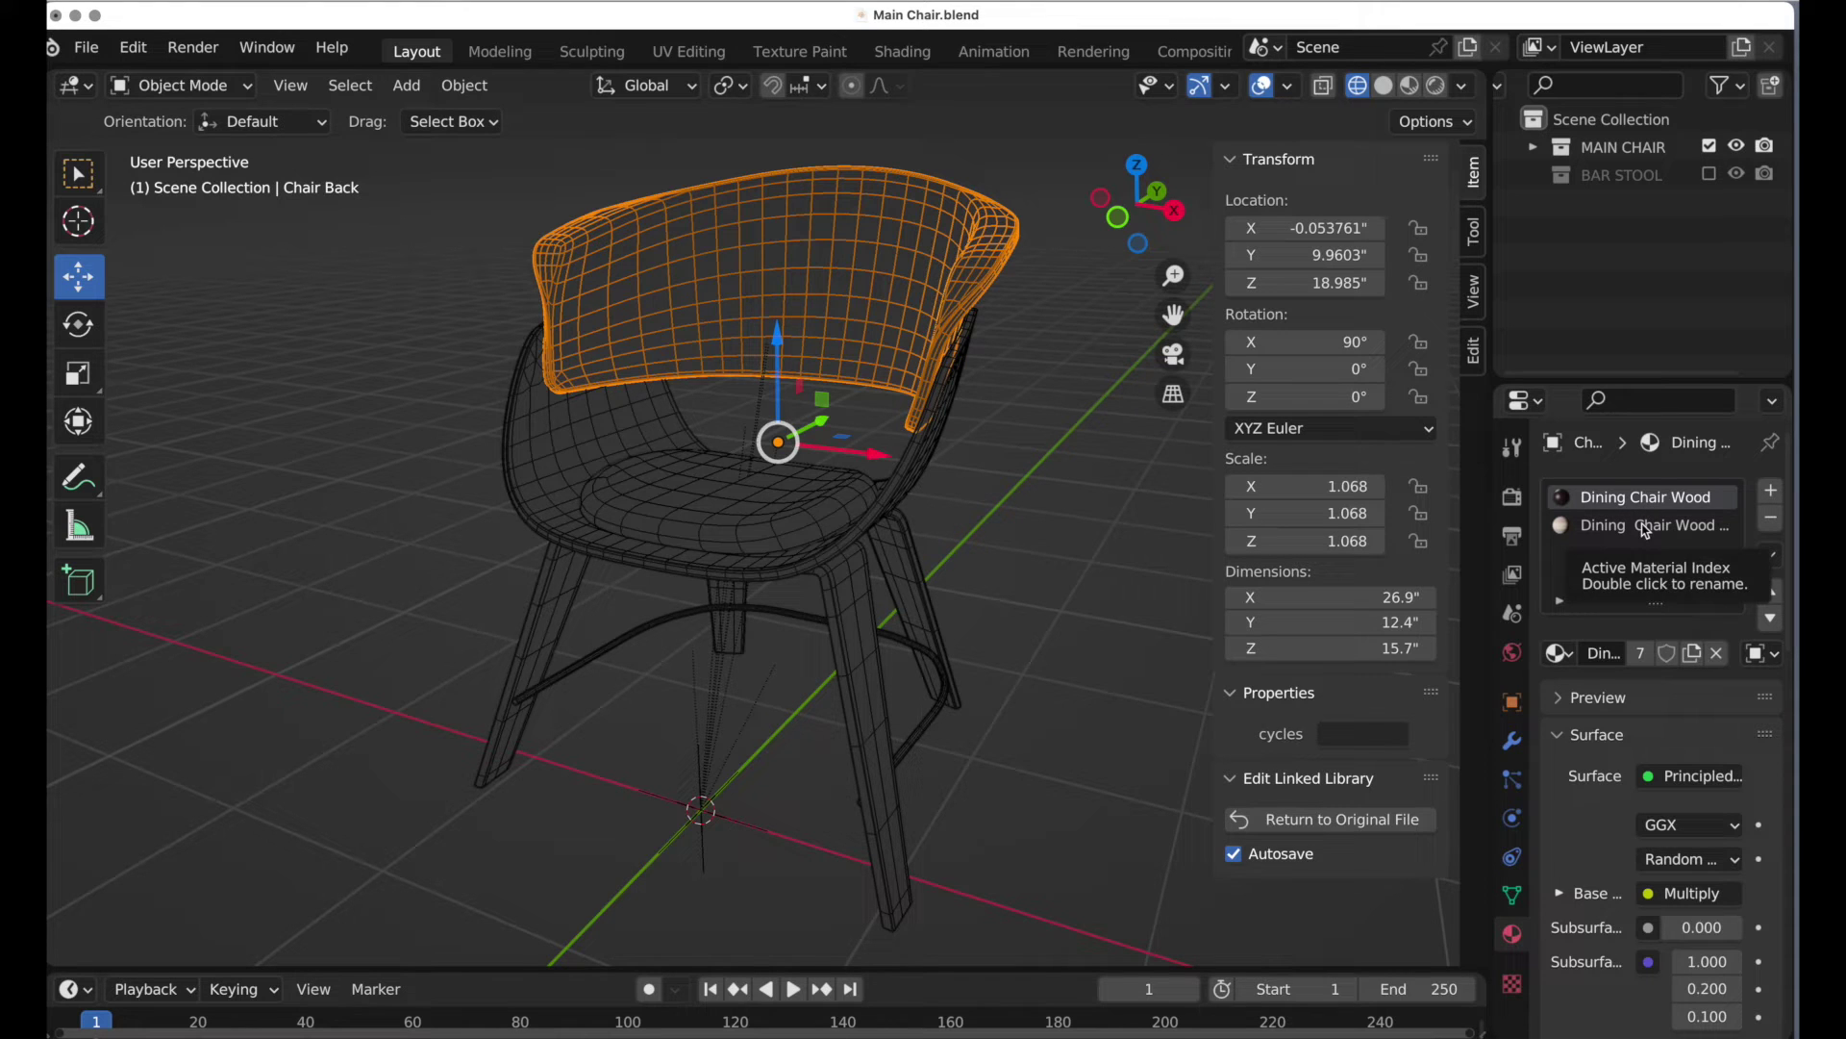
click(825, 522)
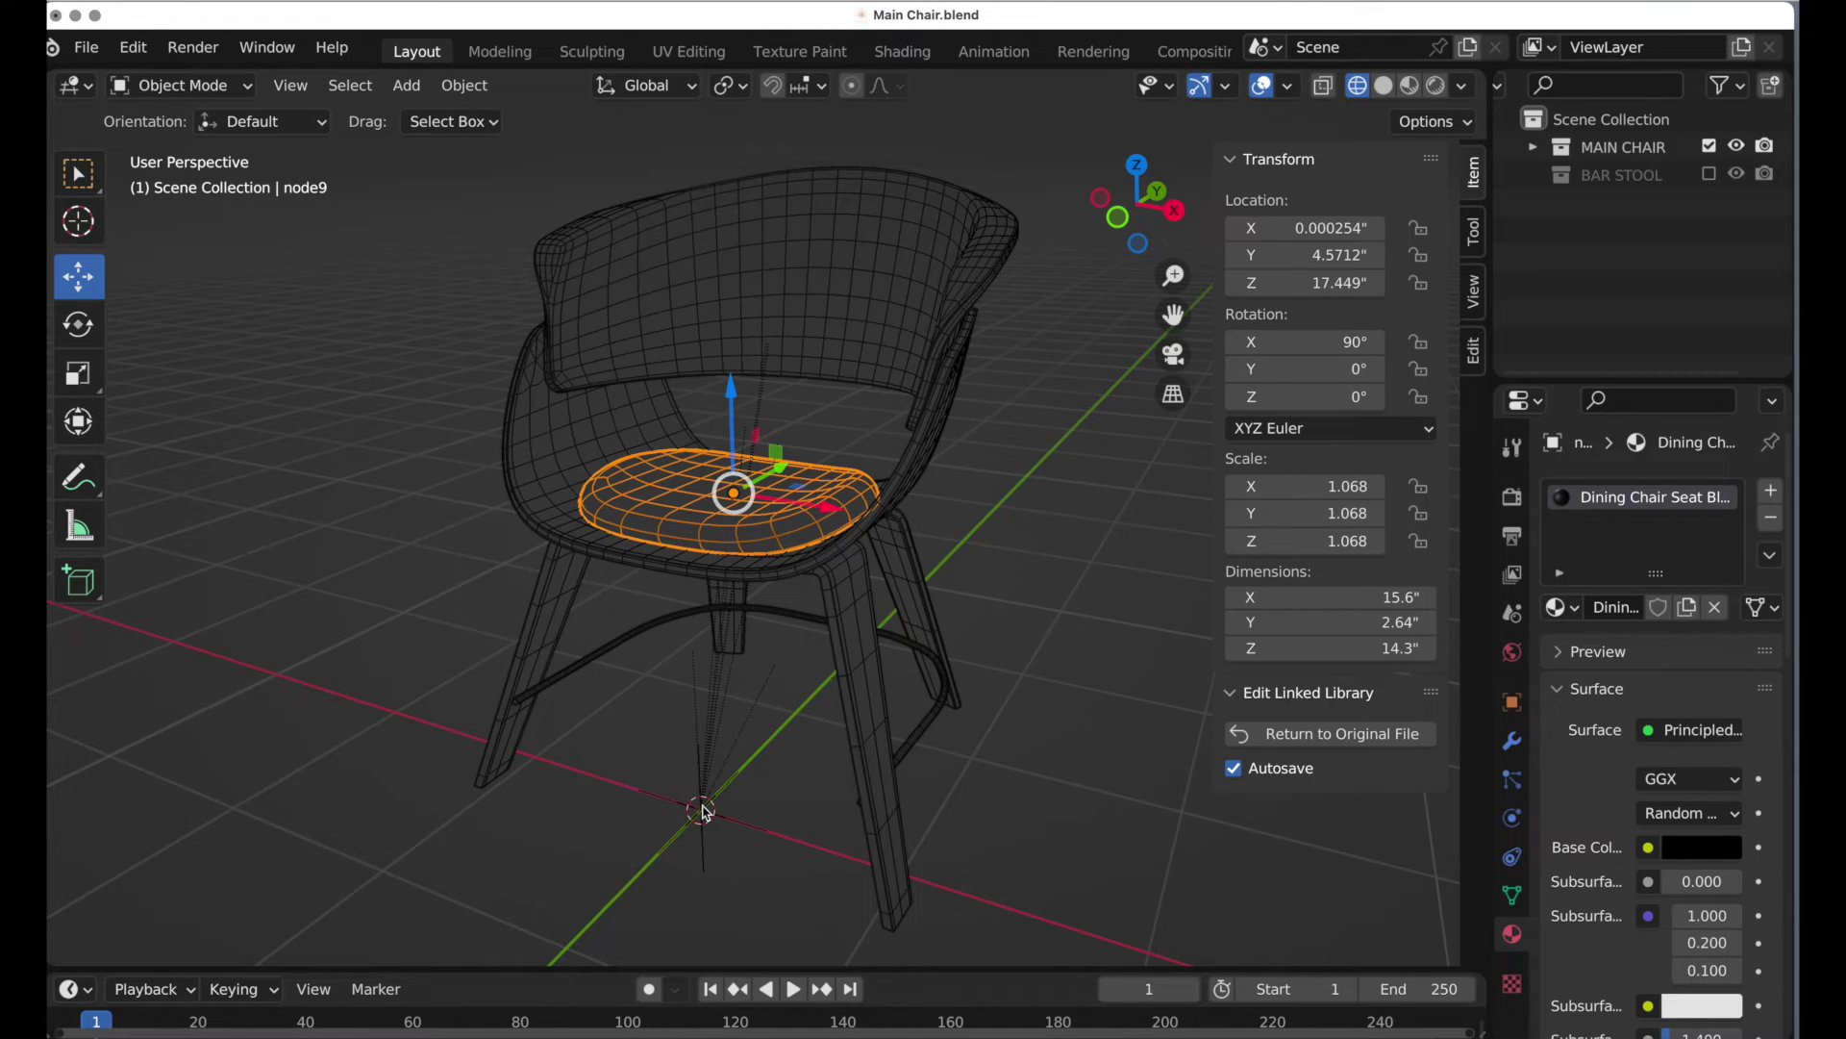
middle_drag(703, 813, 681, 788)
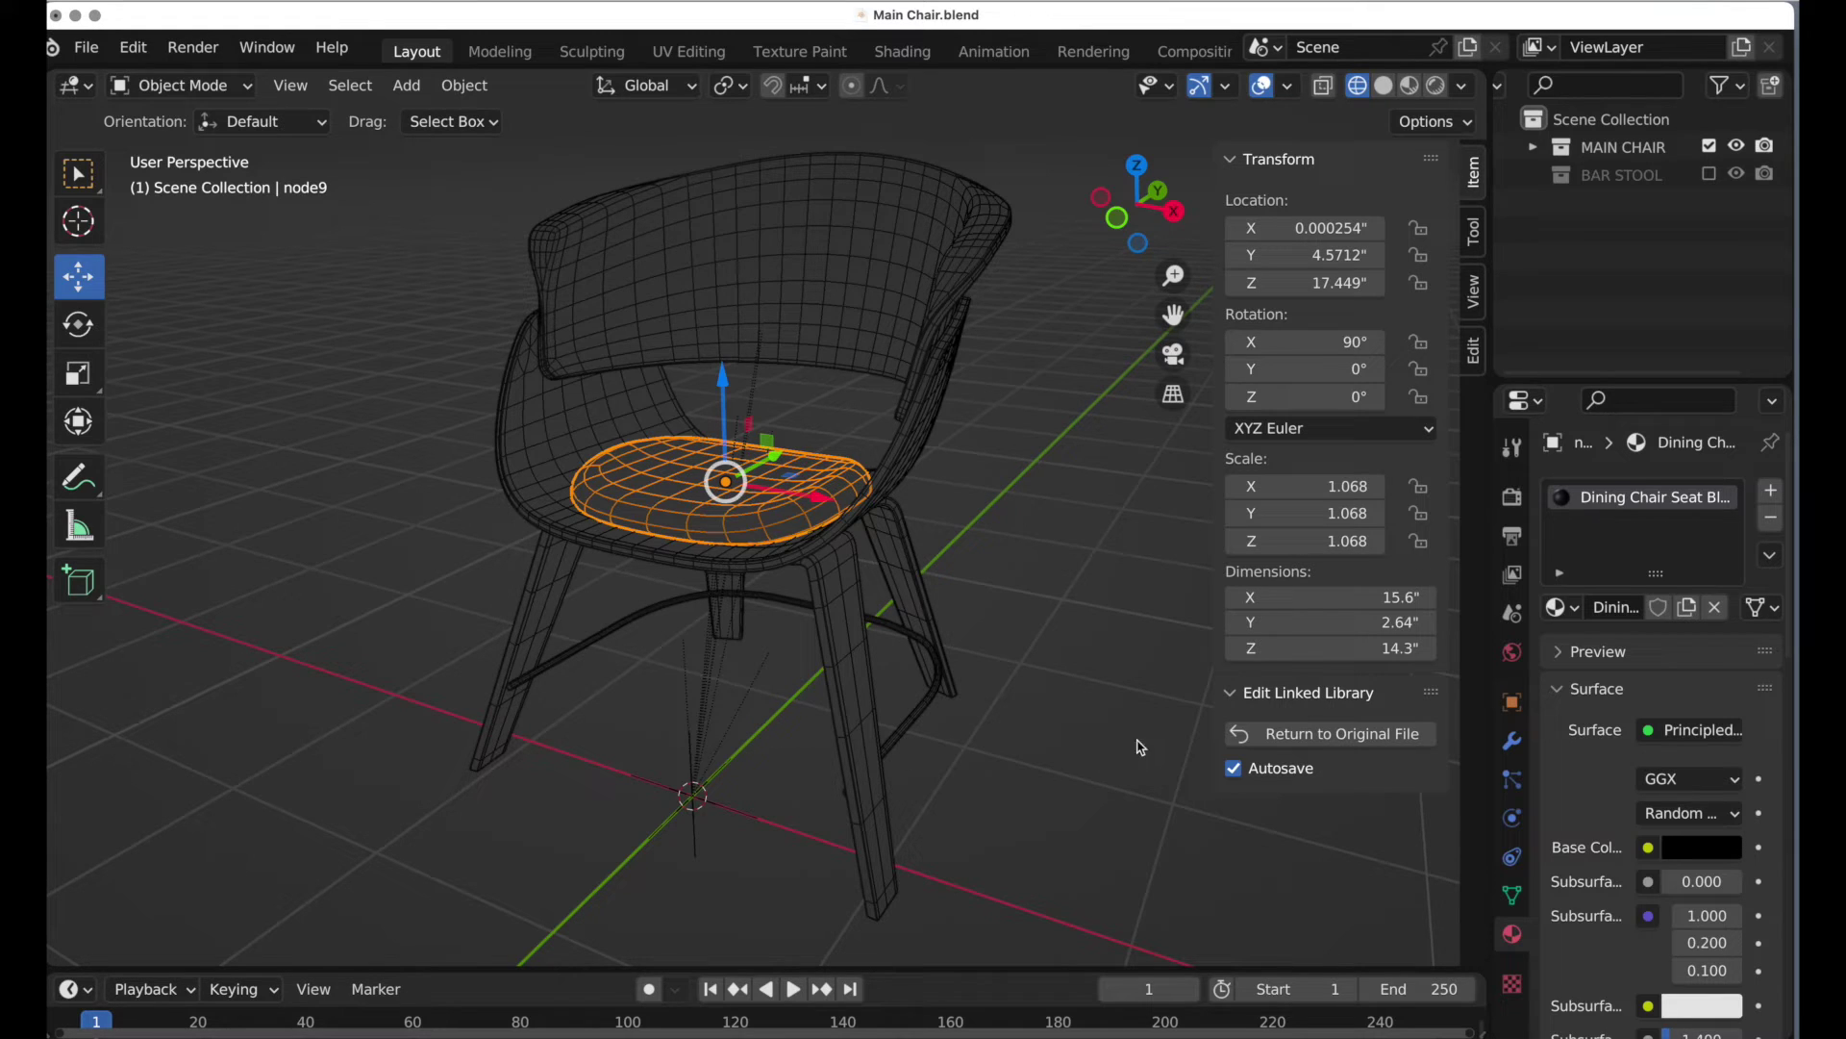
click(1314, 736)
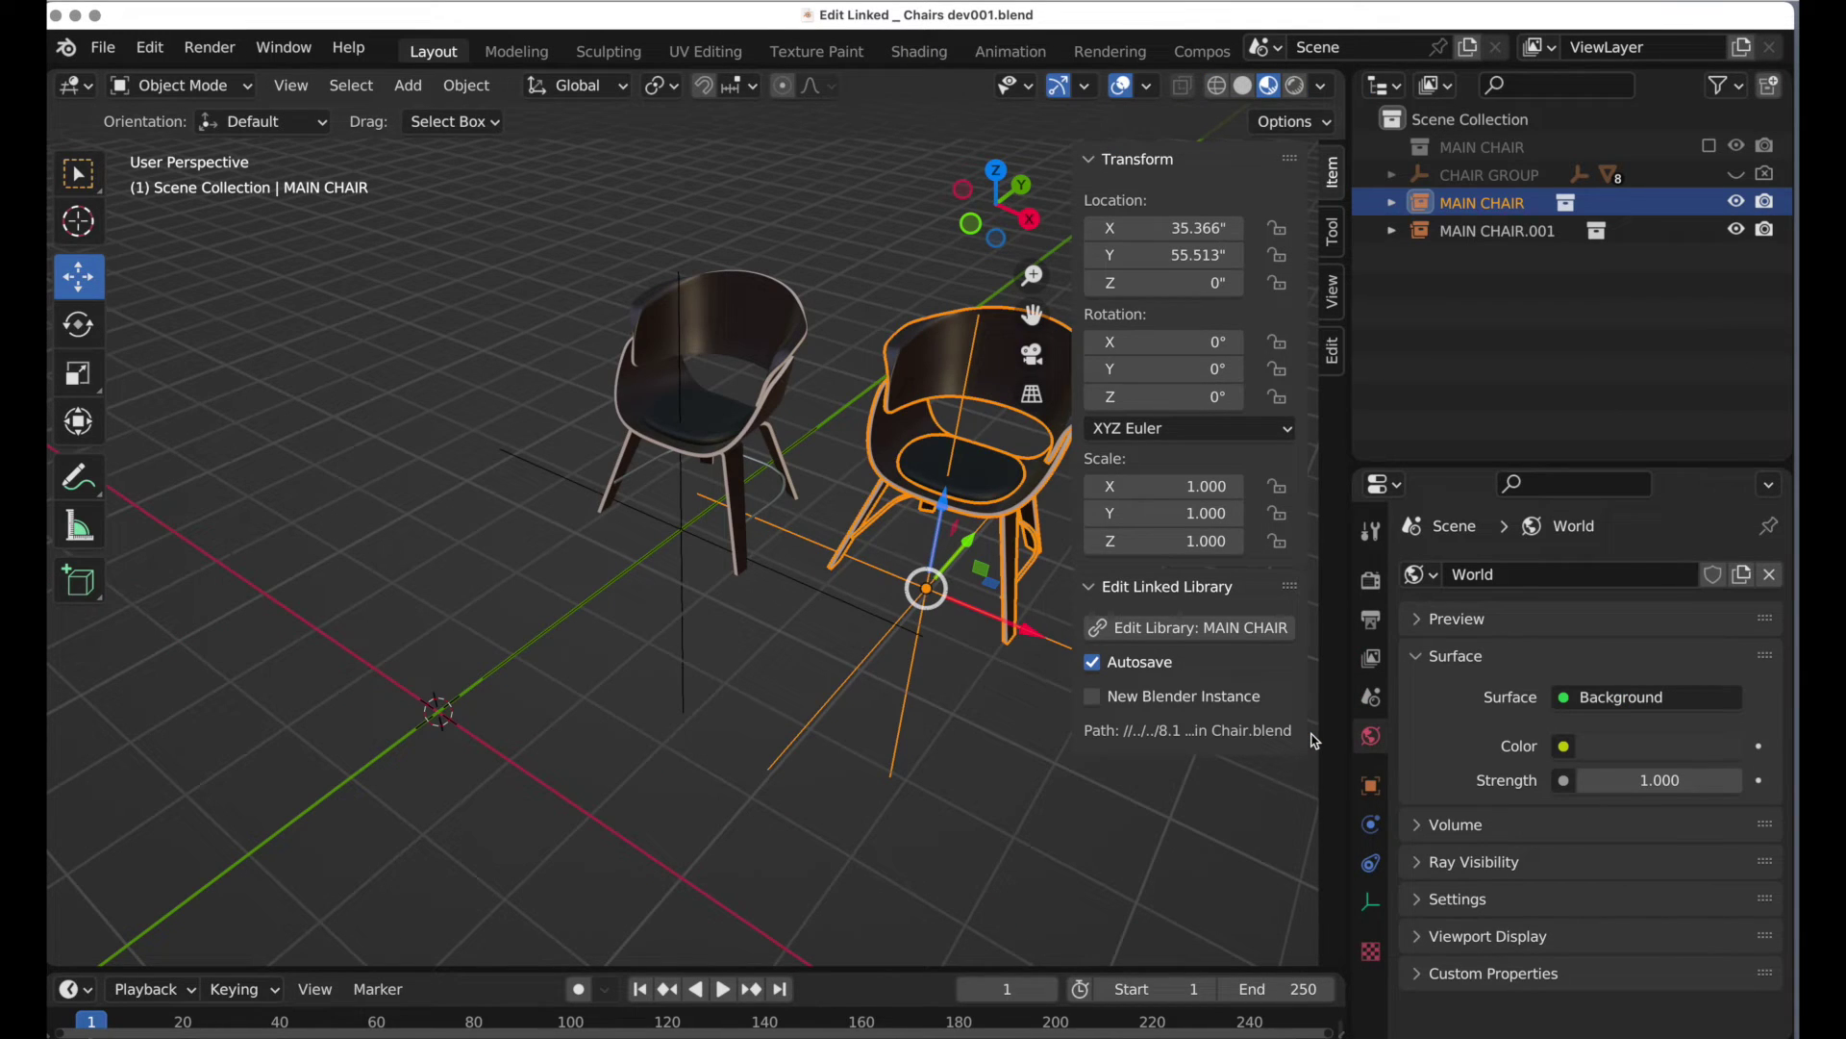
Step: Link the BAR STOOL collection into the Chairs scene
click(542, 313)
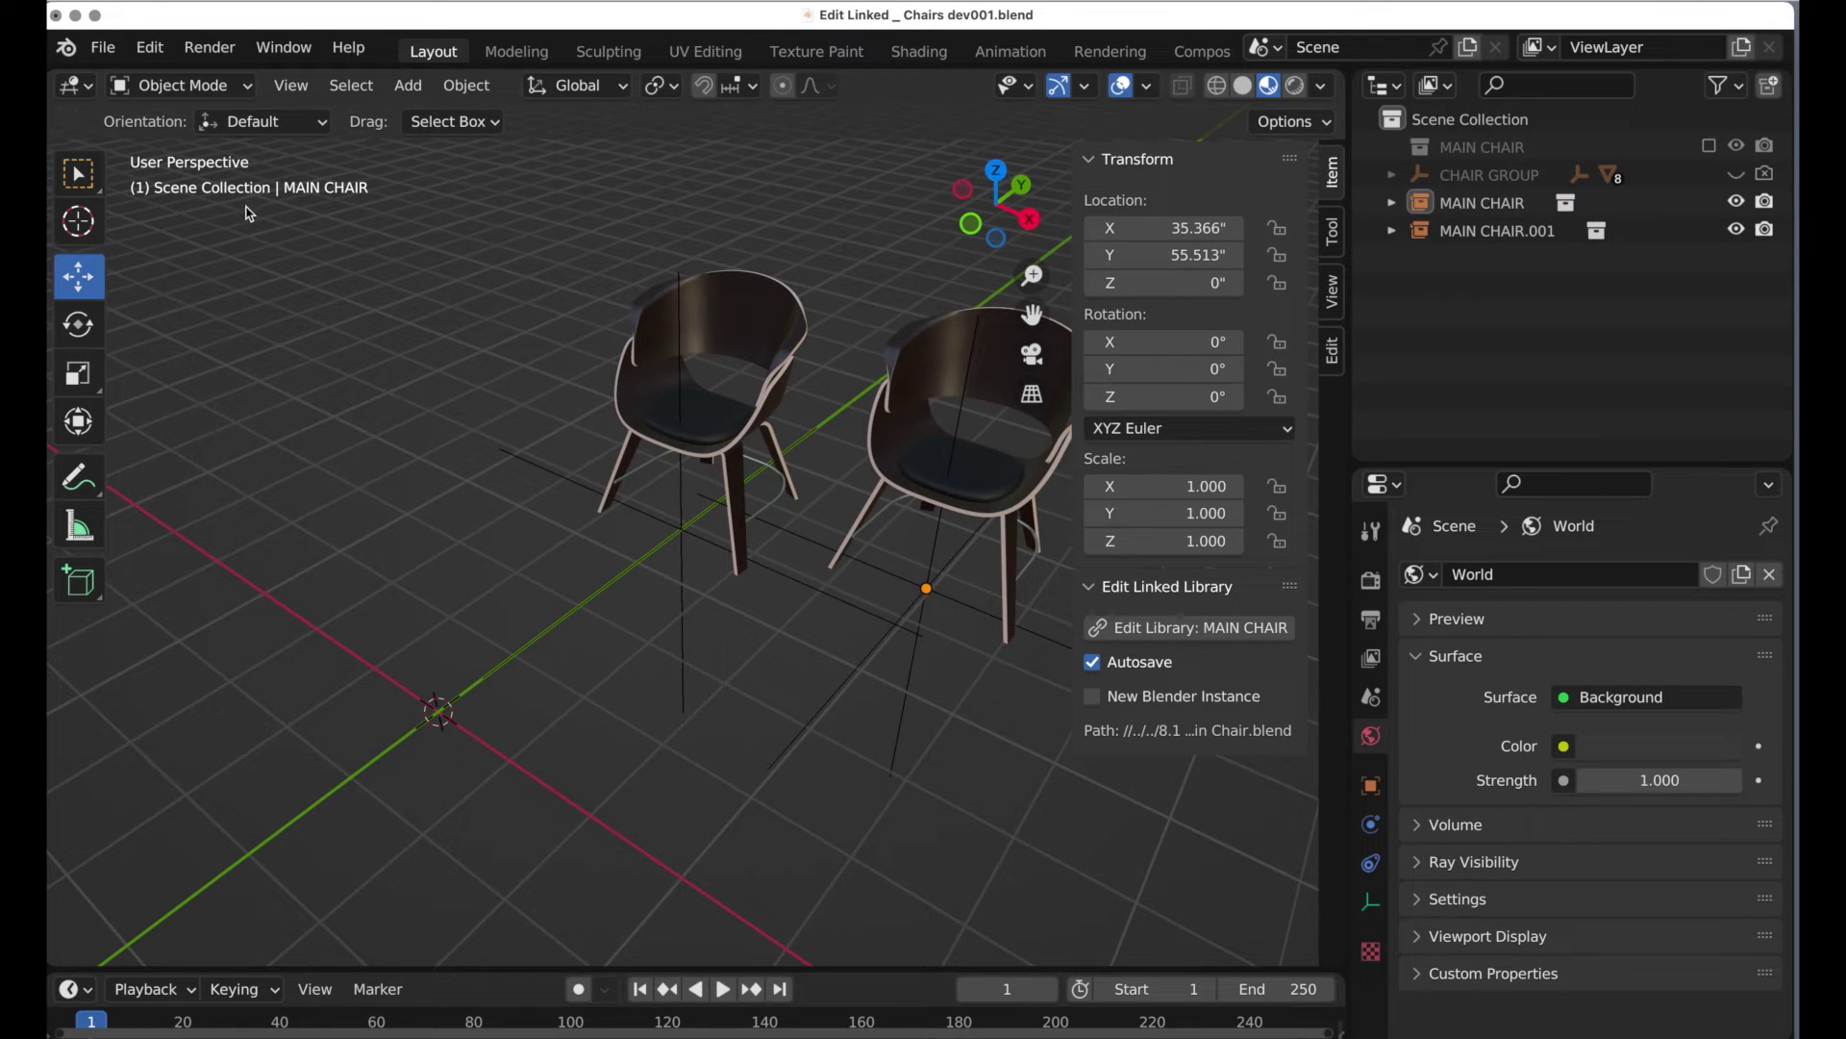
click(104, 50)
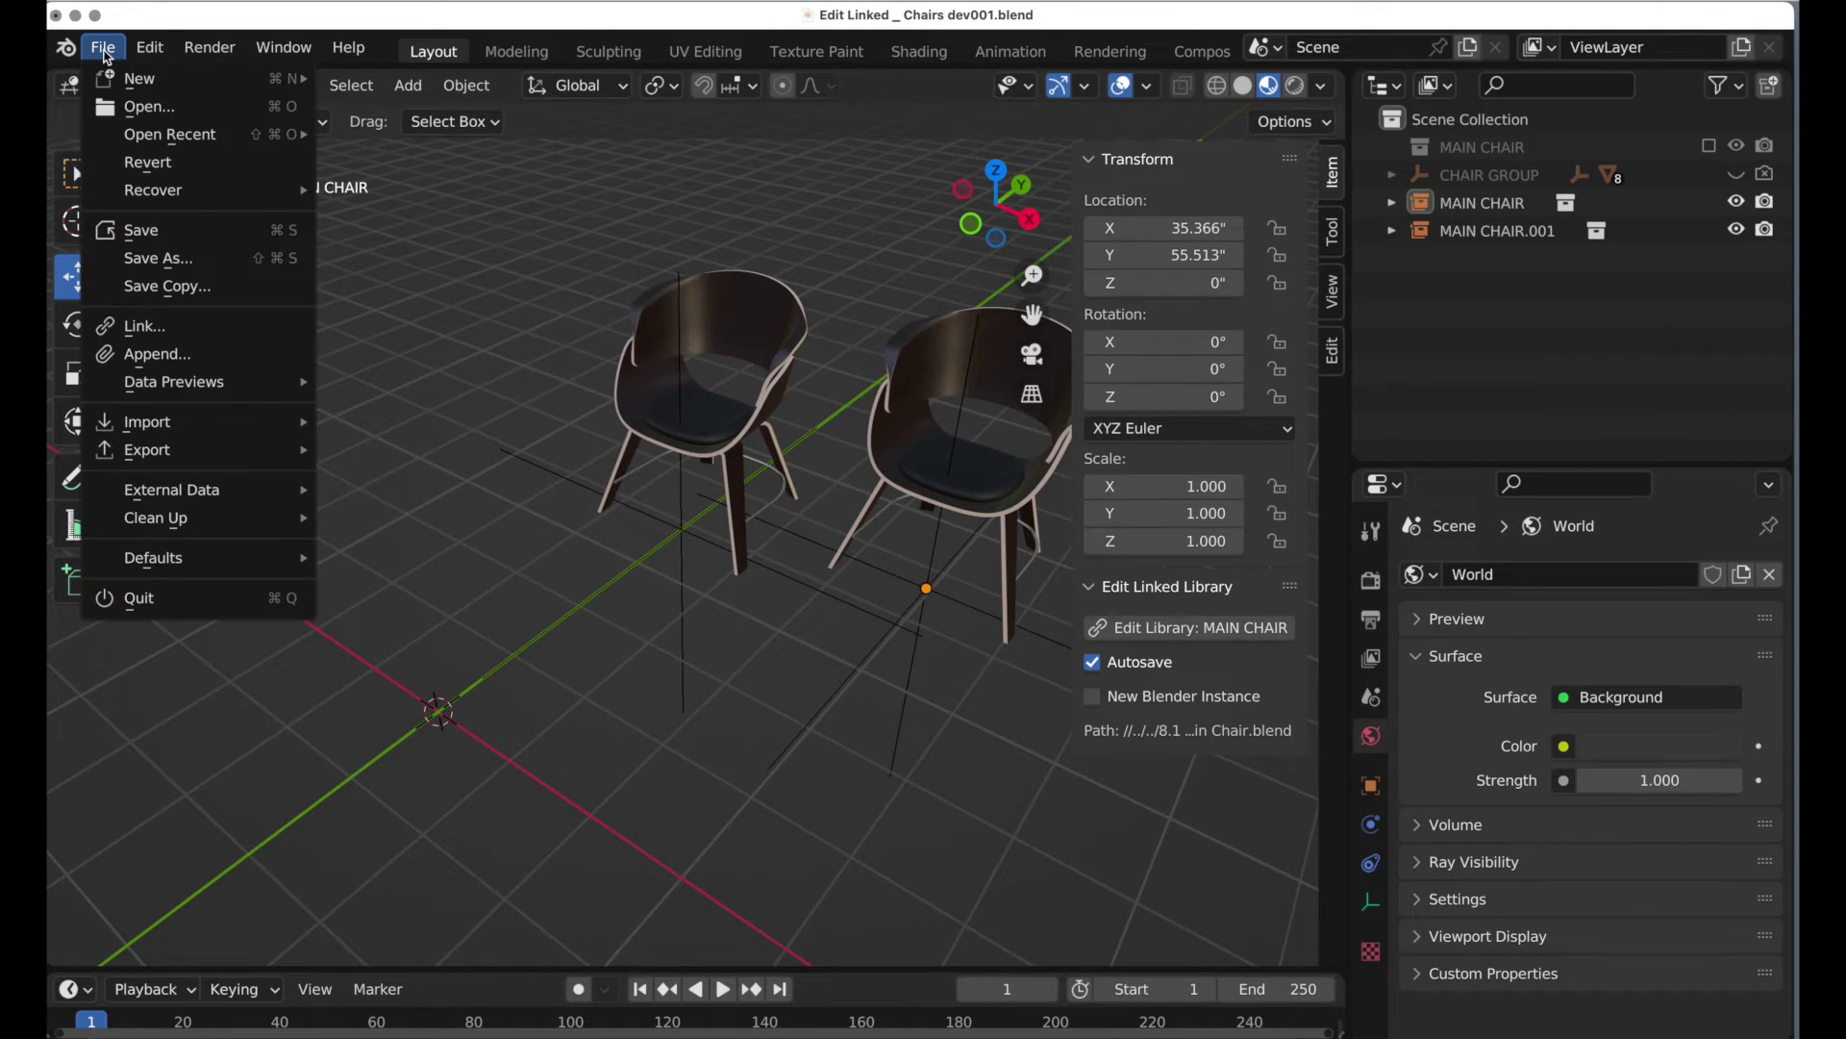
click(169, 325)
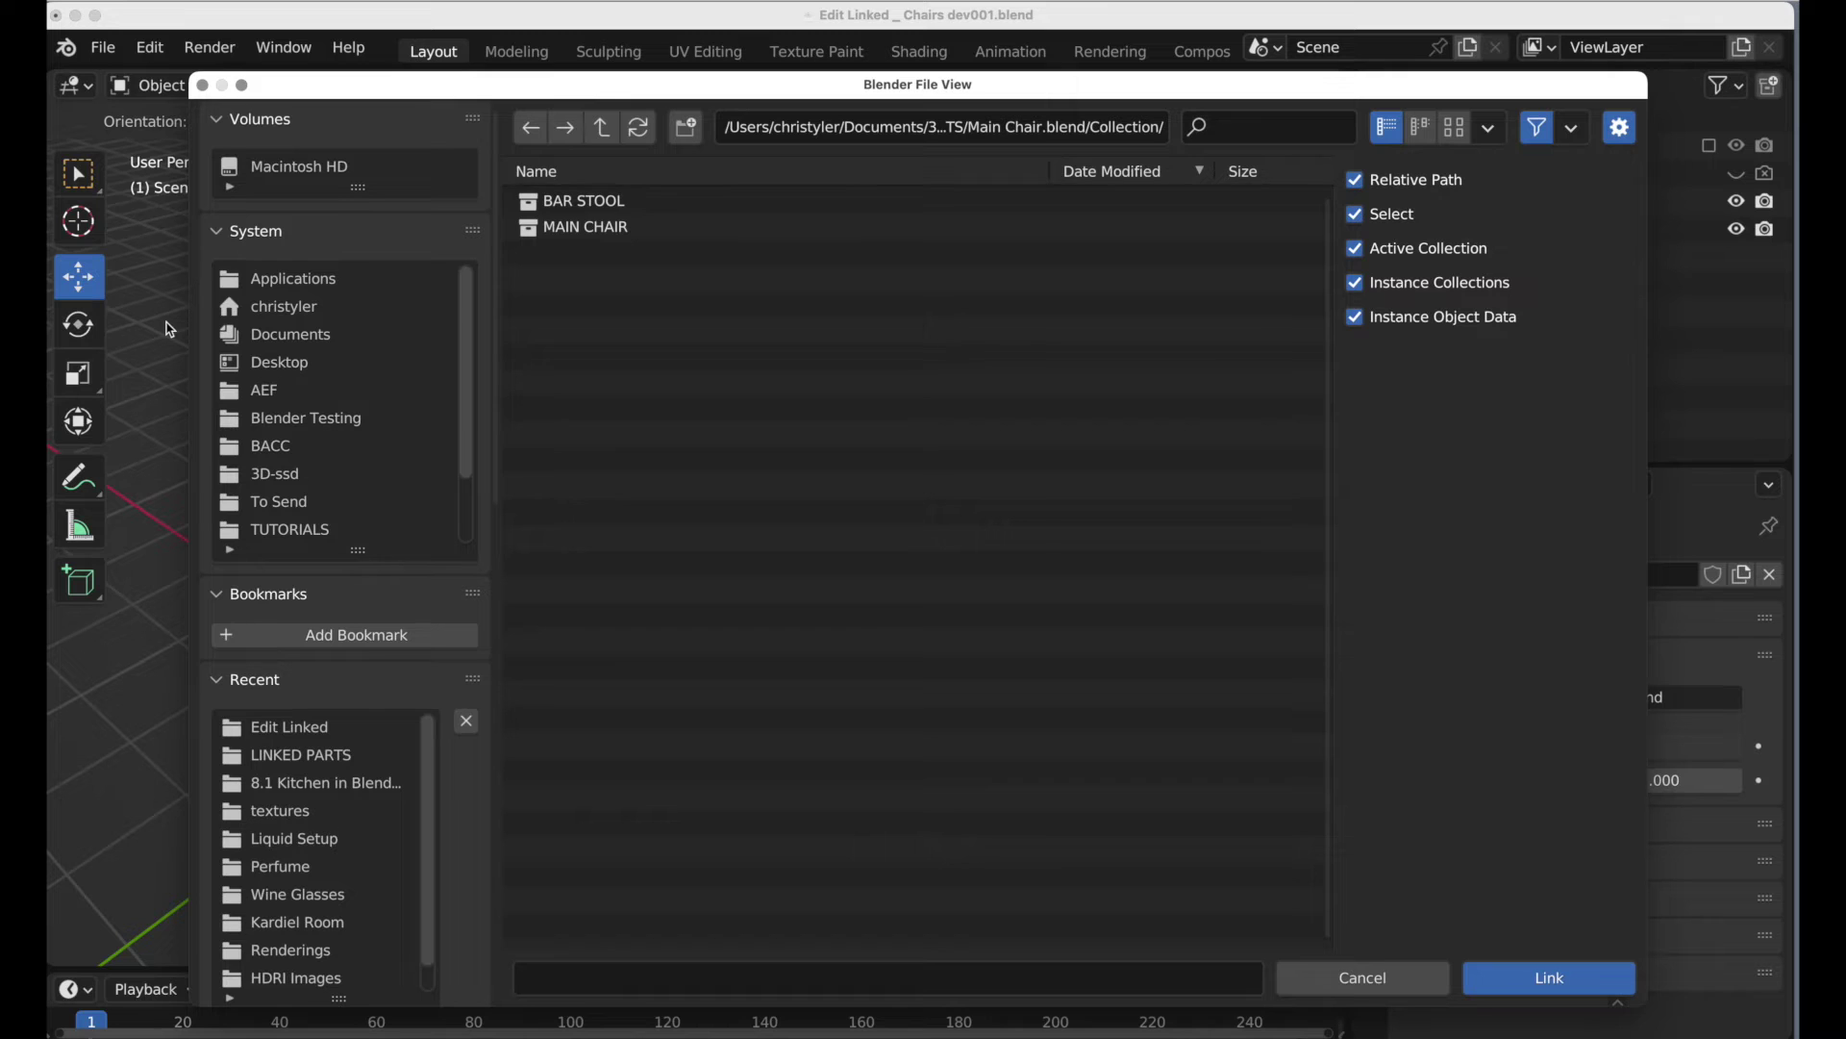
click(615, 202)
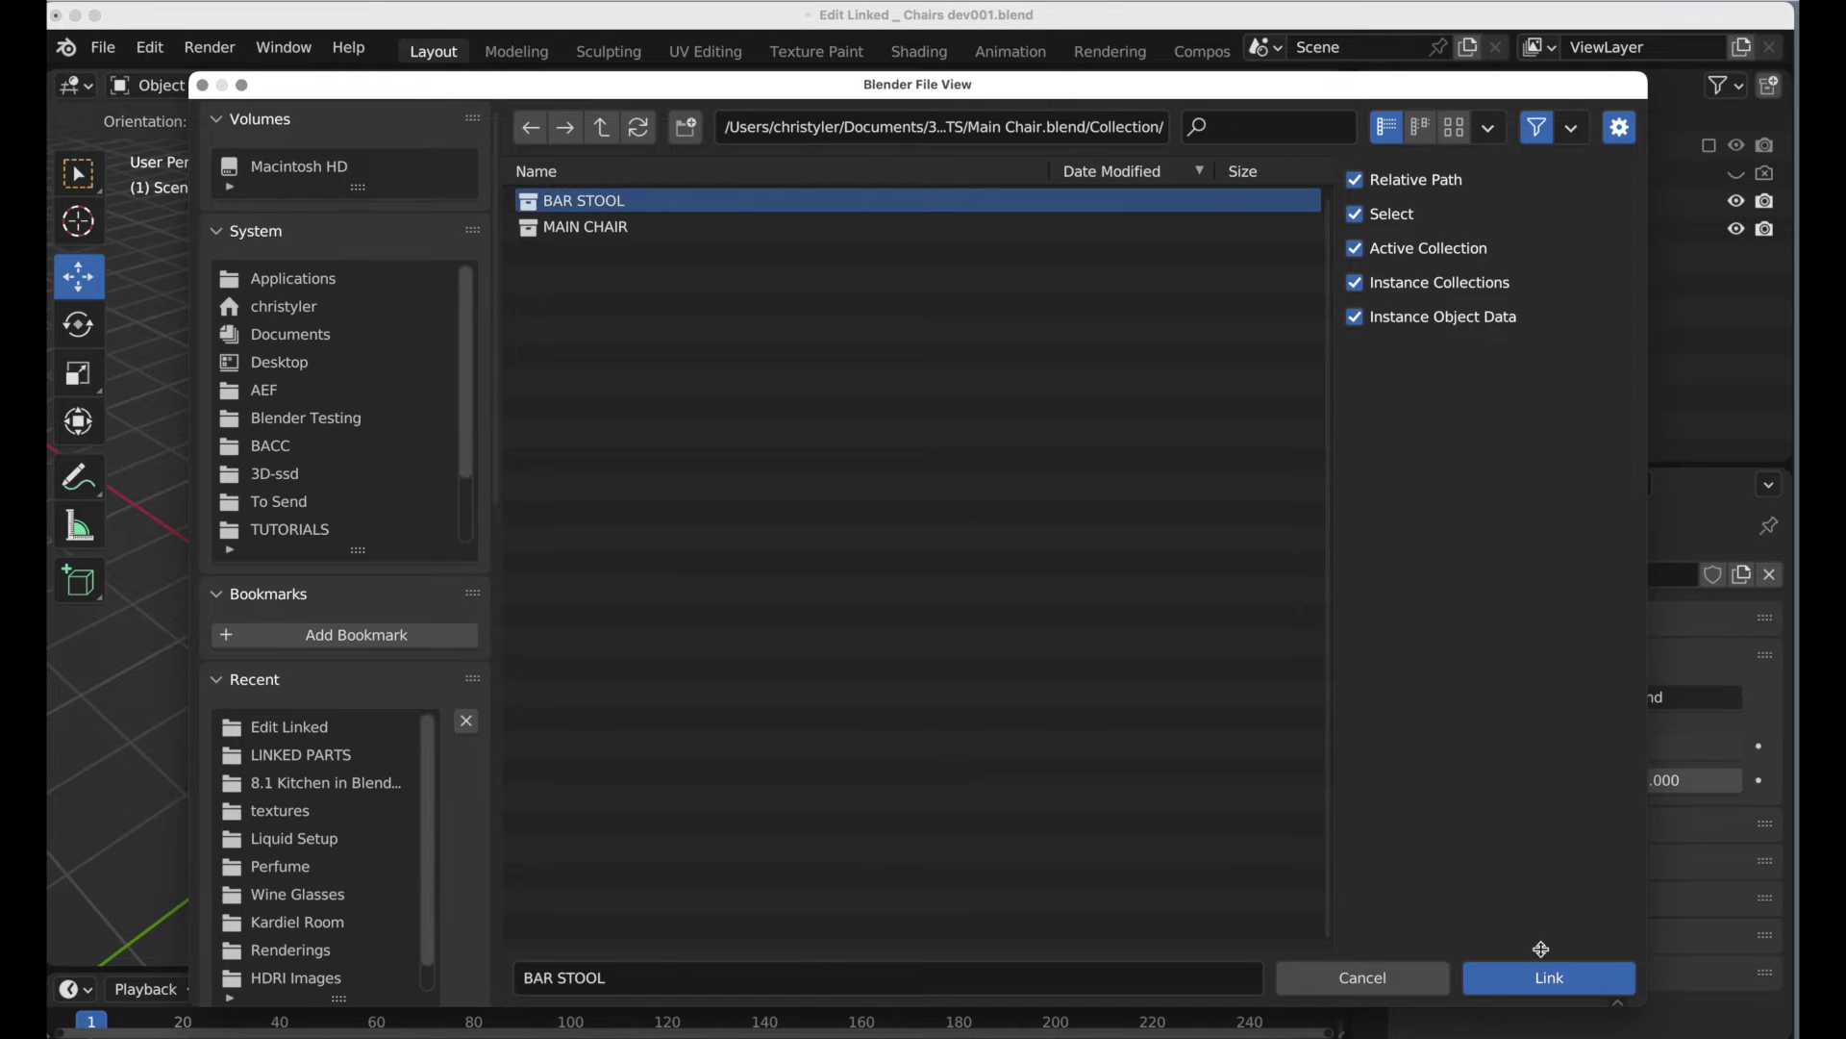
click(1542, 978)
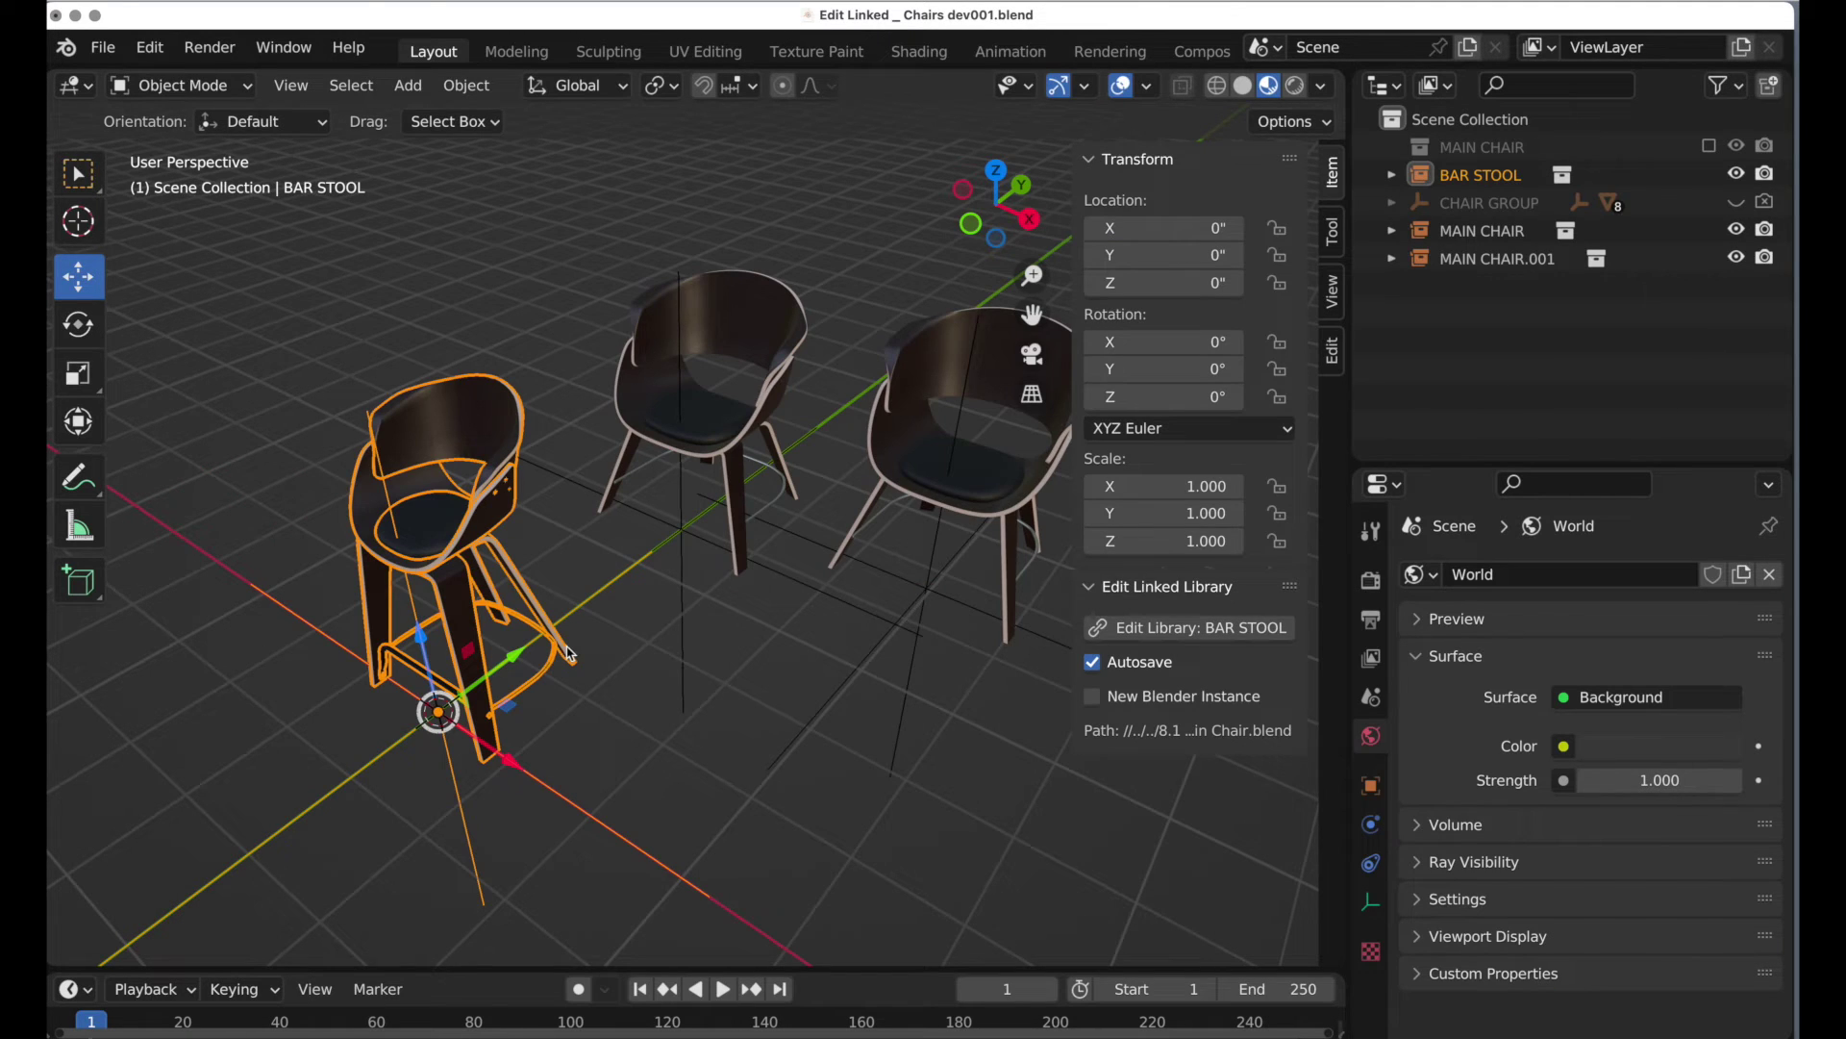
Step: Move the bar stool along X to -17.166 and open its library file for editing
middle_drag(577, 733, 606, 729)
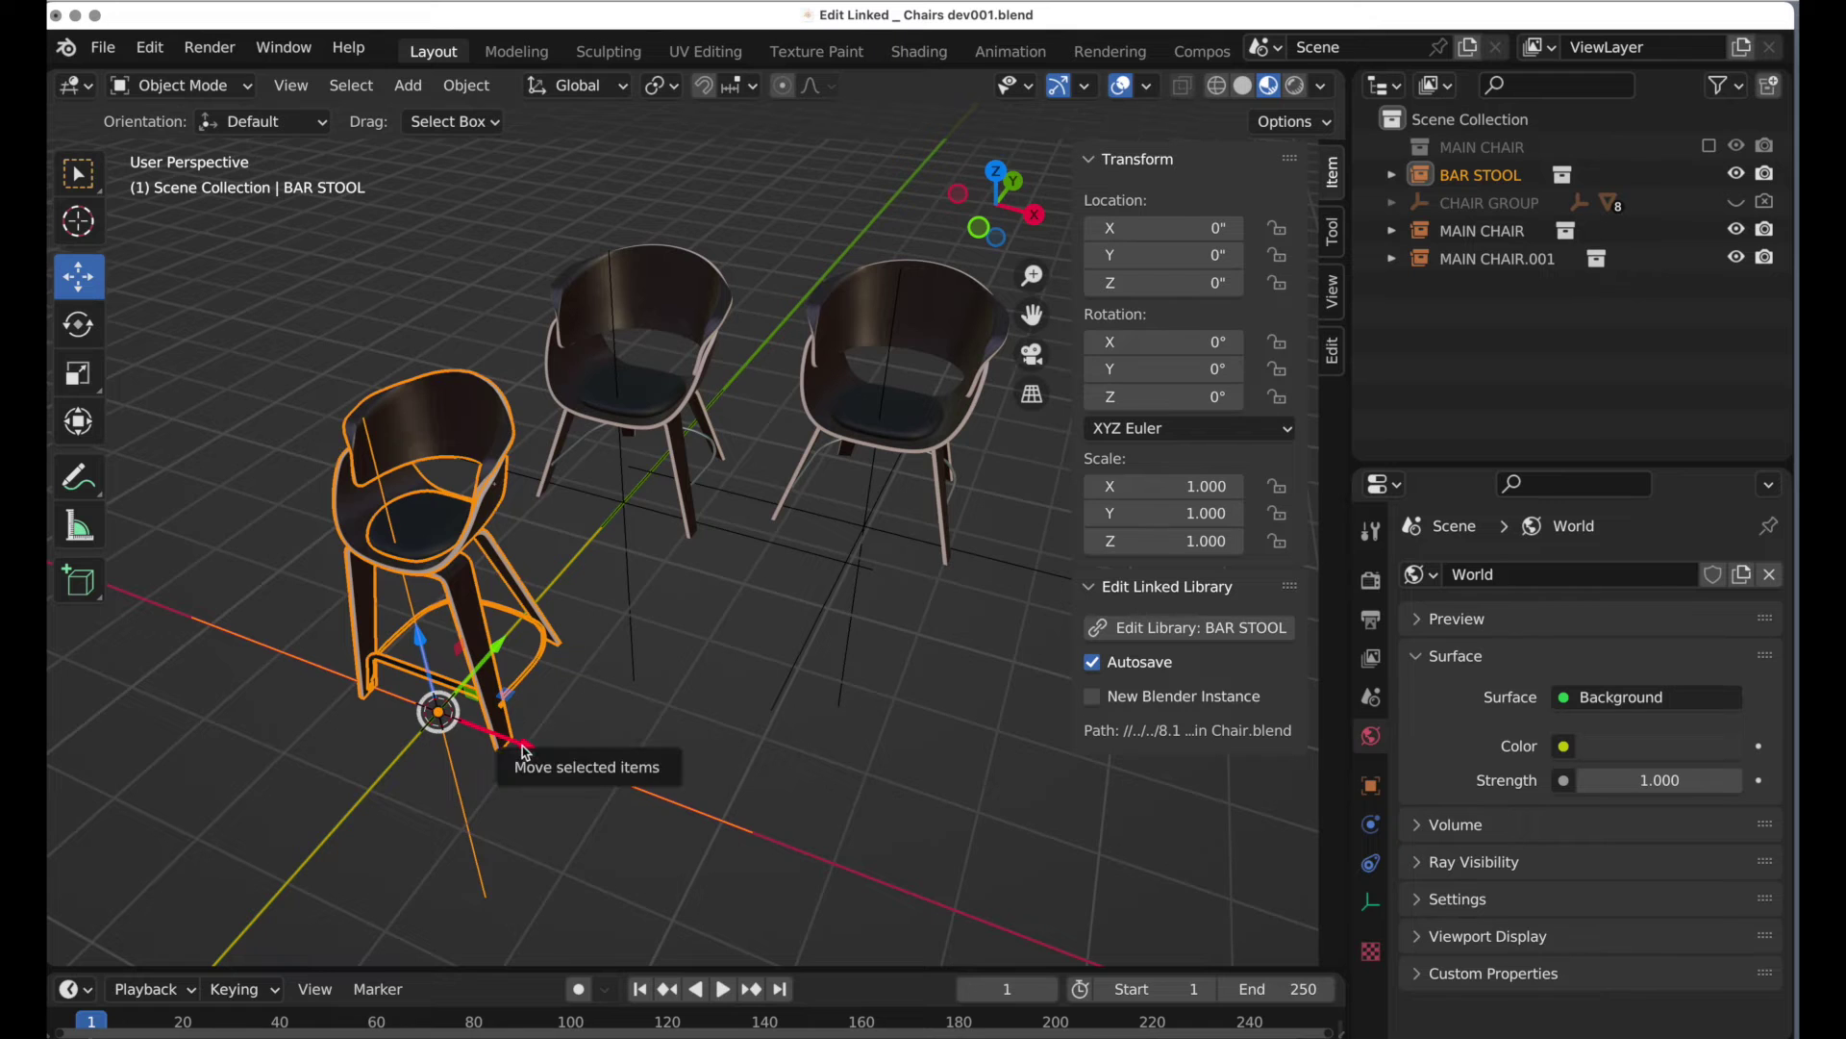
drag(526, 752, 408, 696)
middle_drag(466, 755, 627, 802)
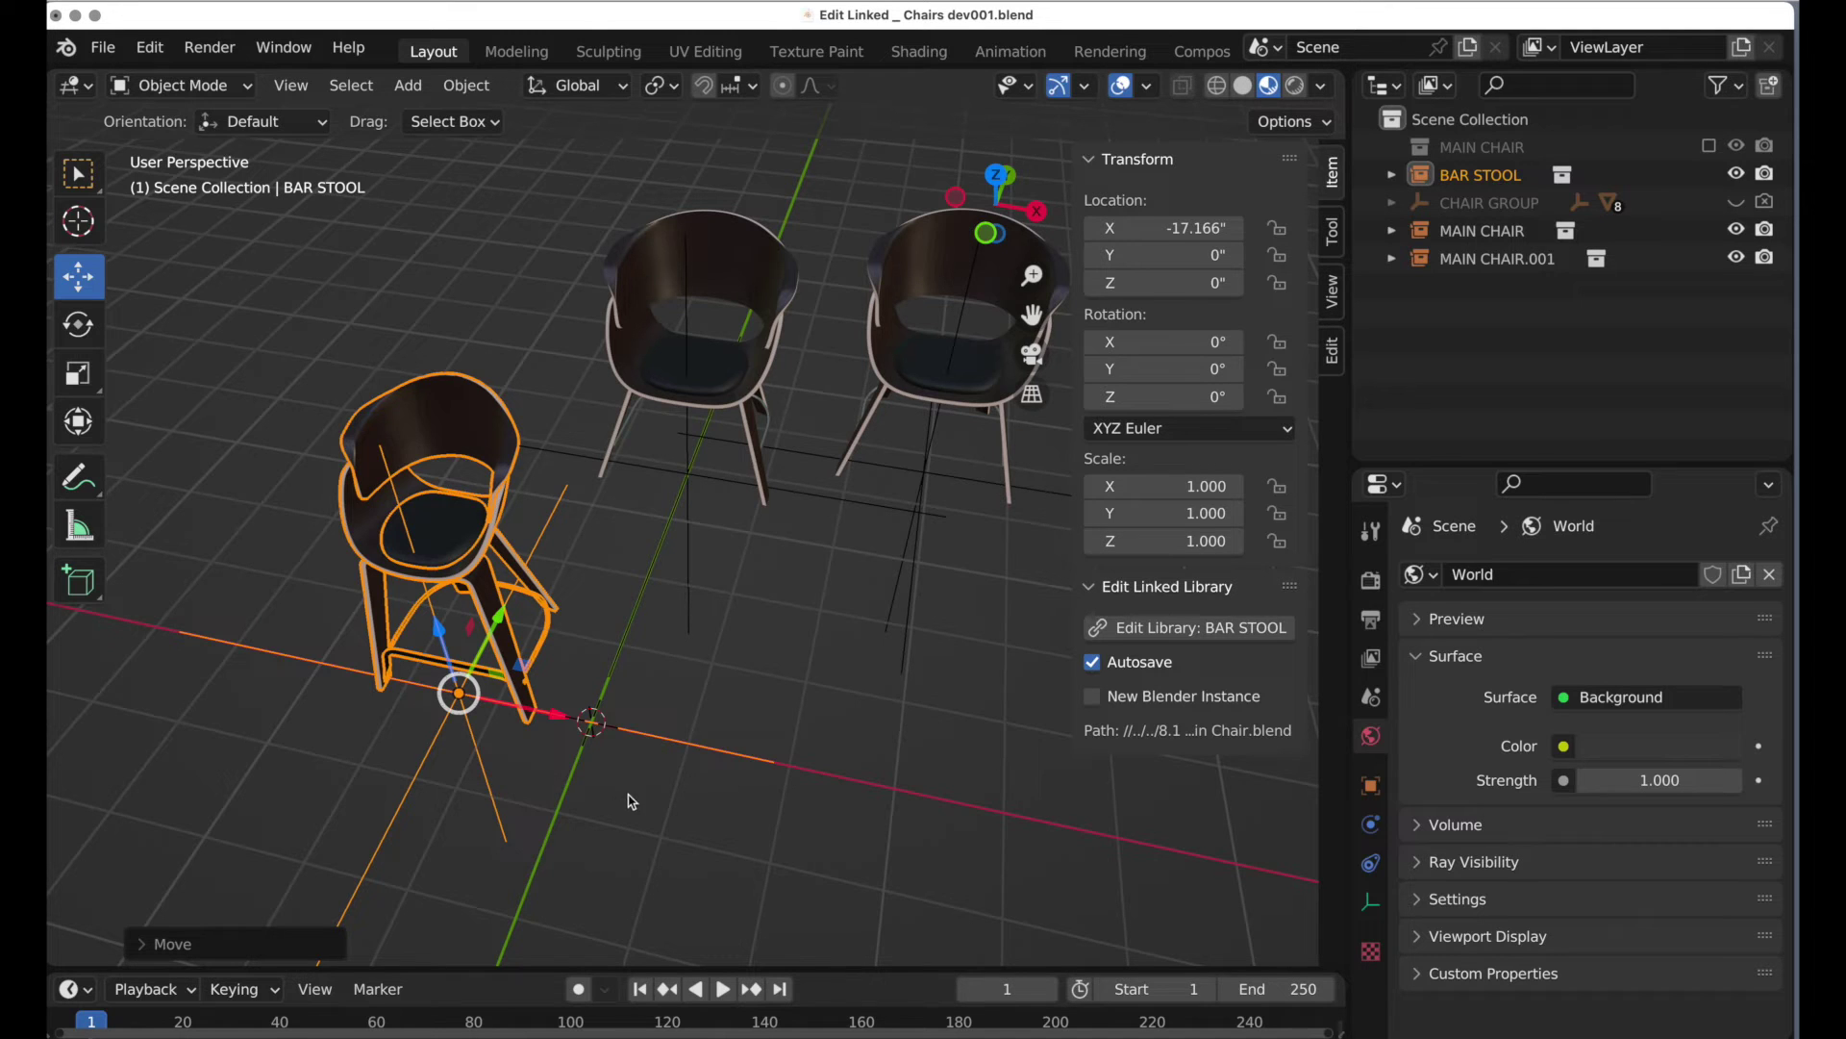
click(1173, 630)
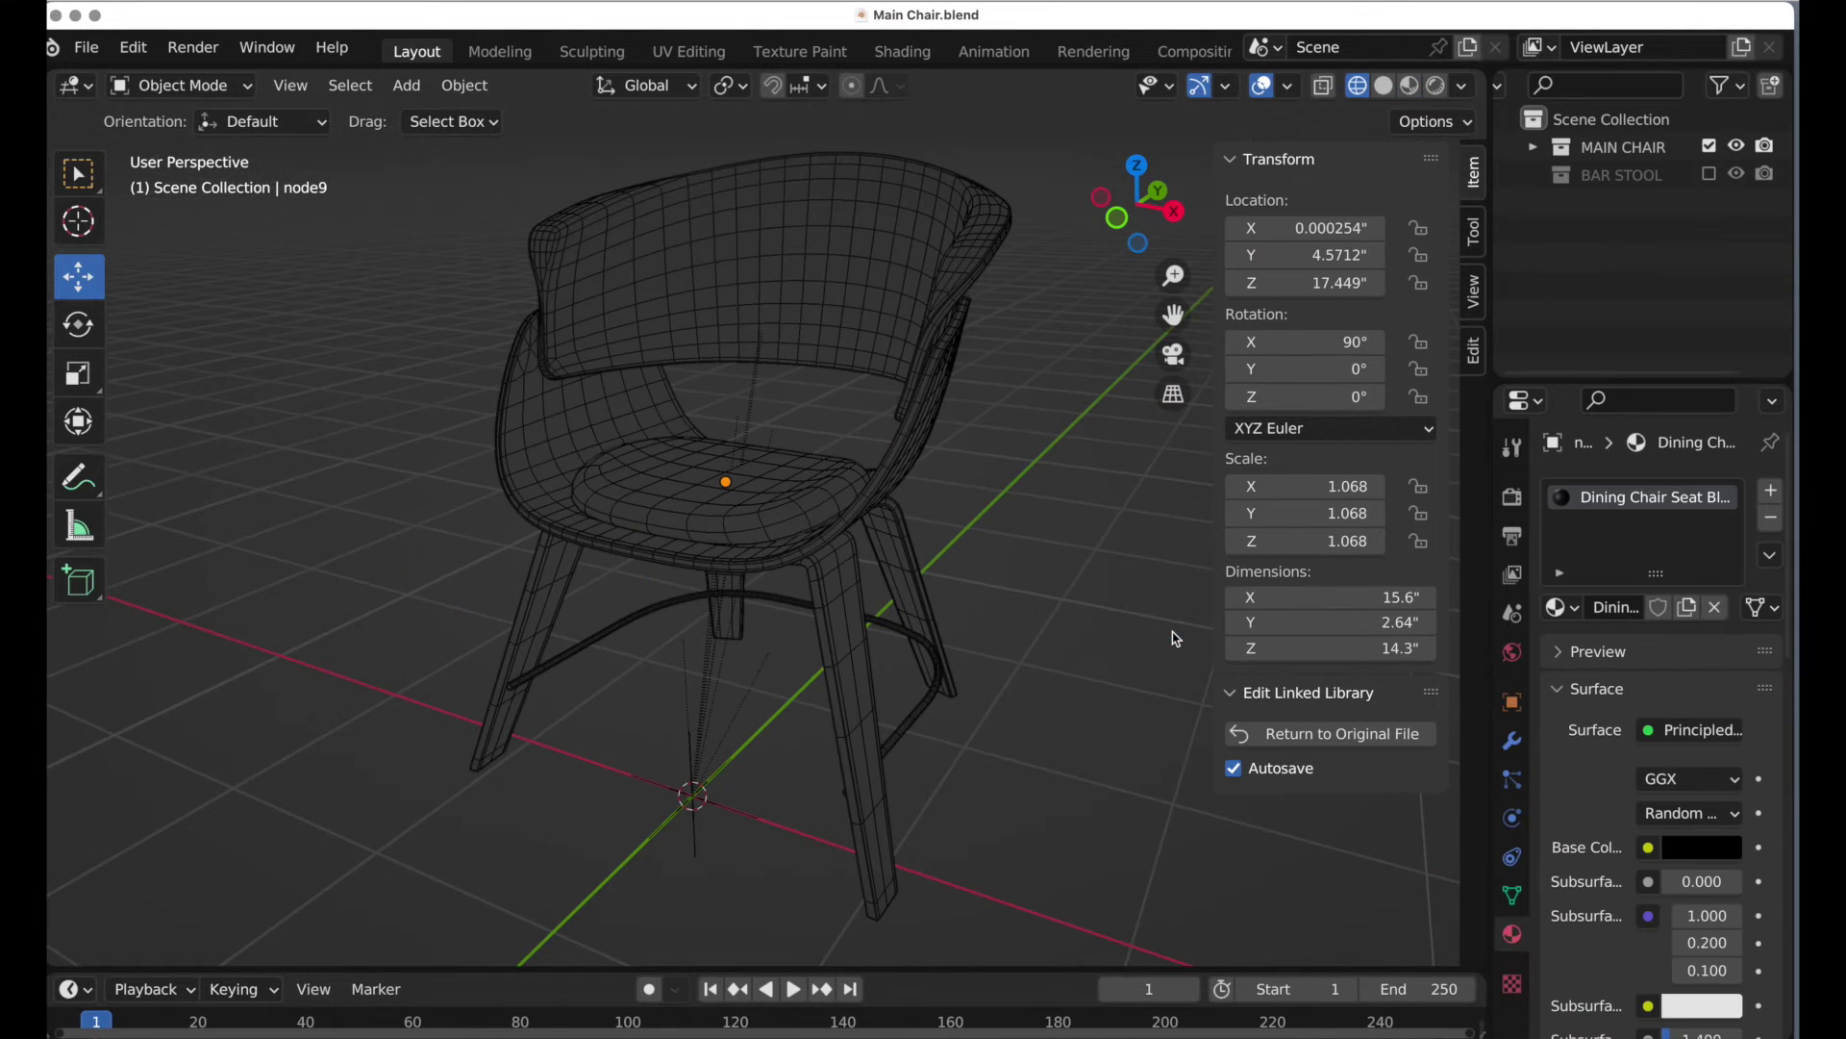
Step: Hide MAIN CHAIR and show BAR STOOL in the library, then return to Chairs dev001.blend
click(1710, 146)
click(1709, 175)
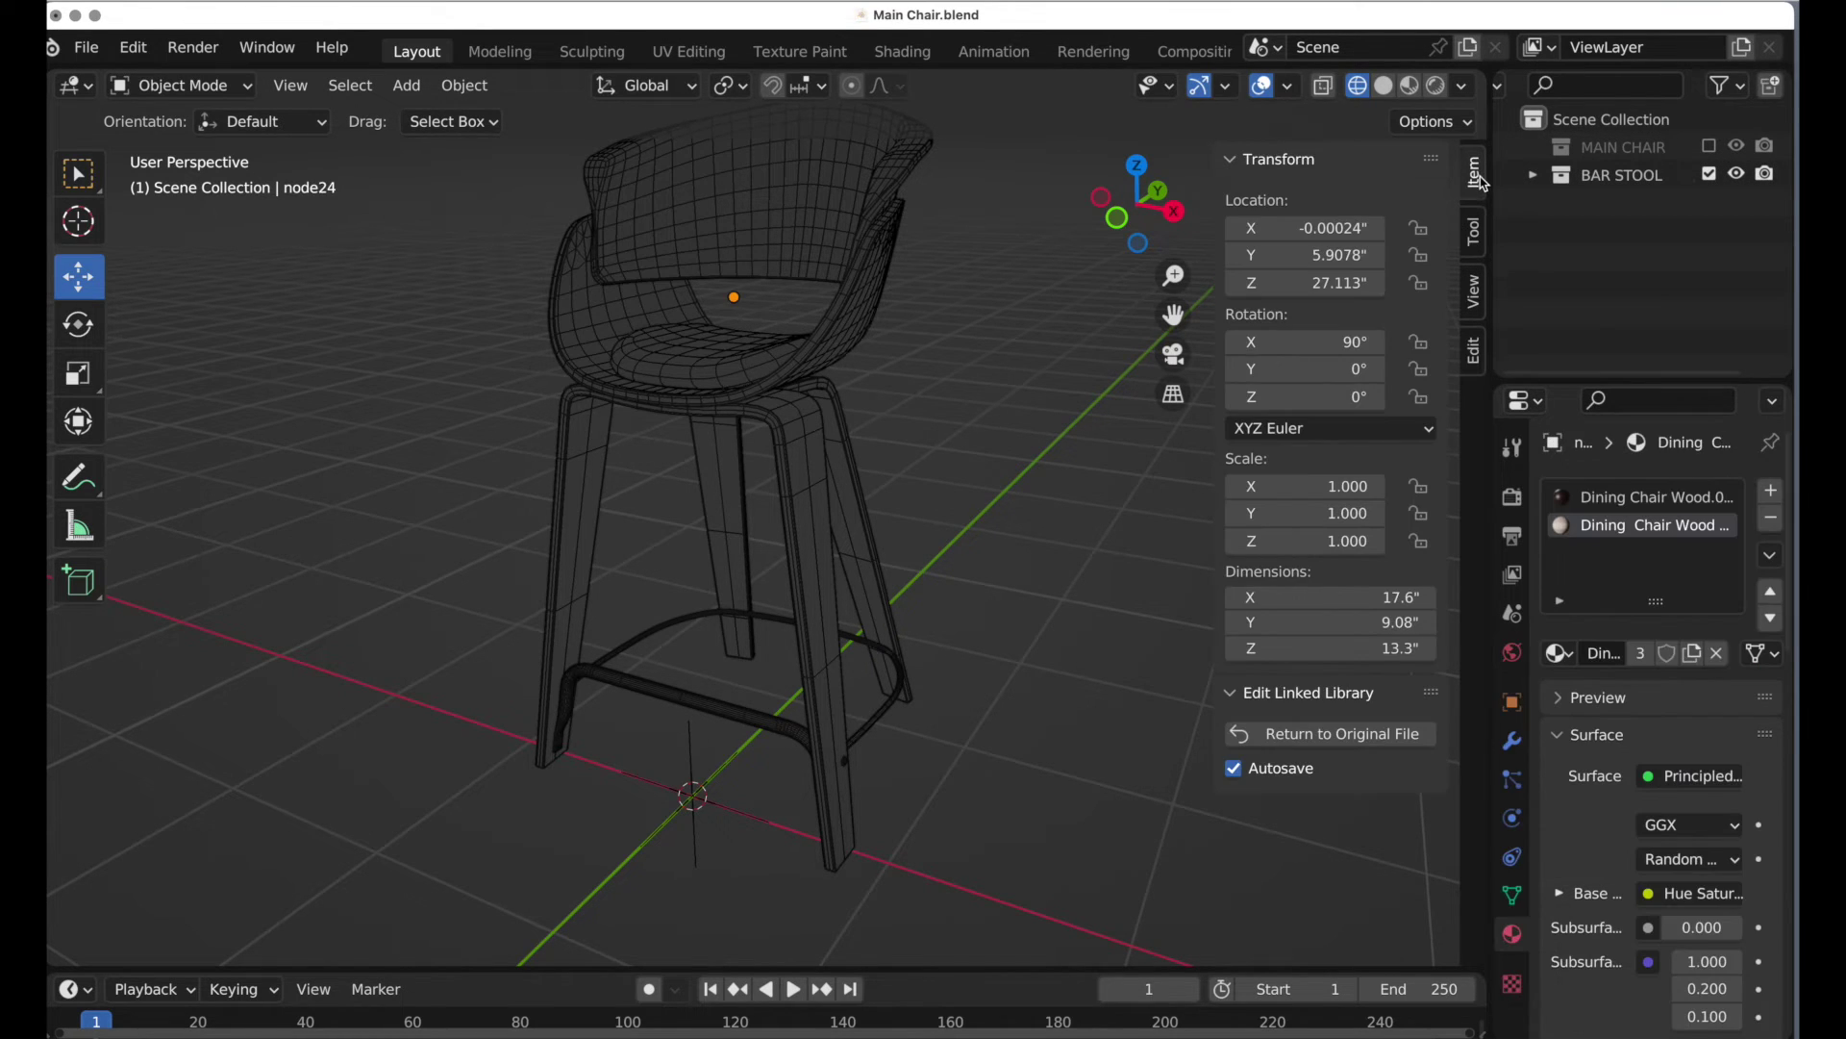
click(1290, 733)
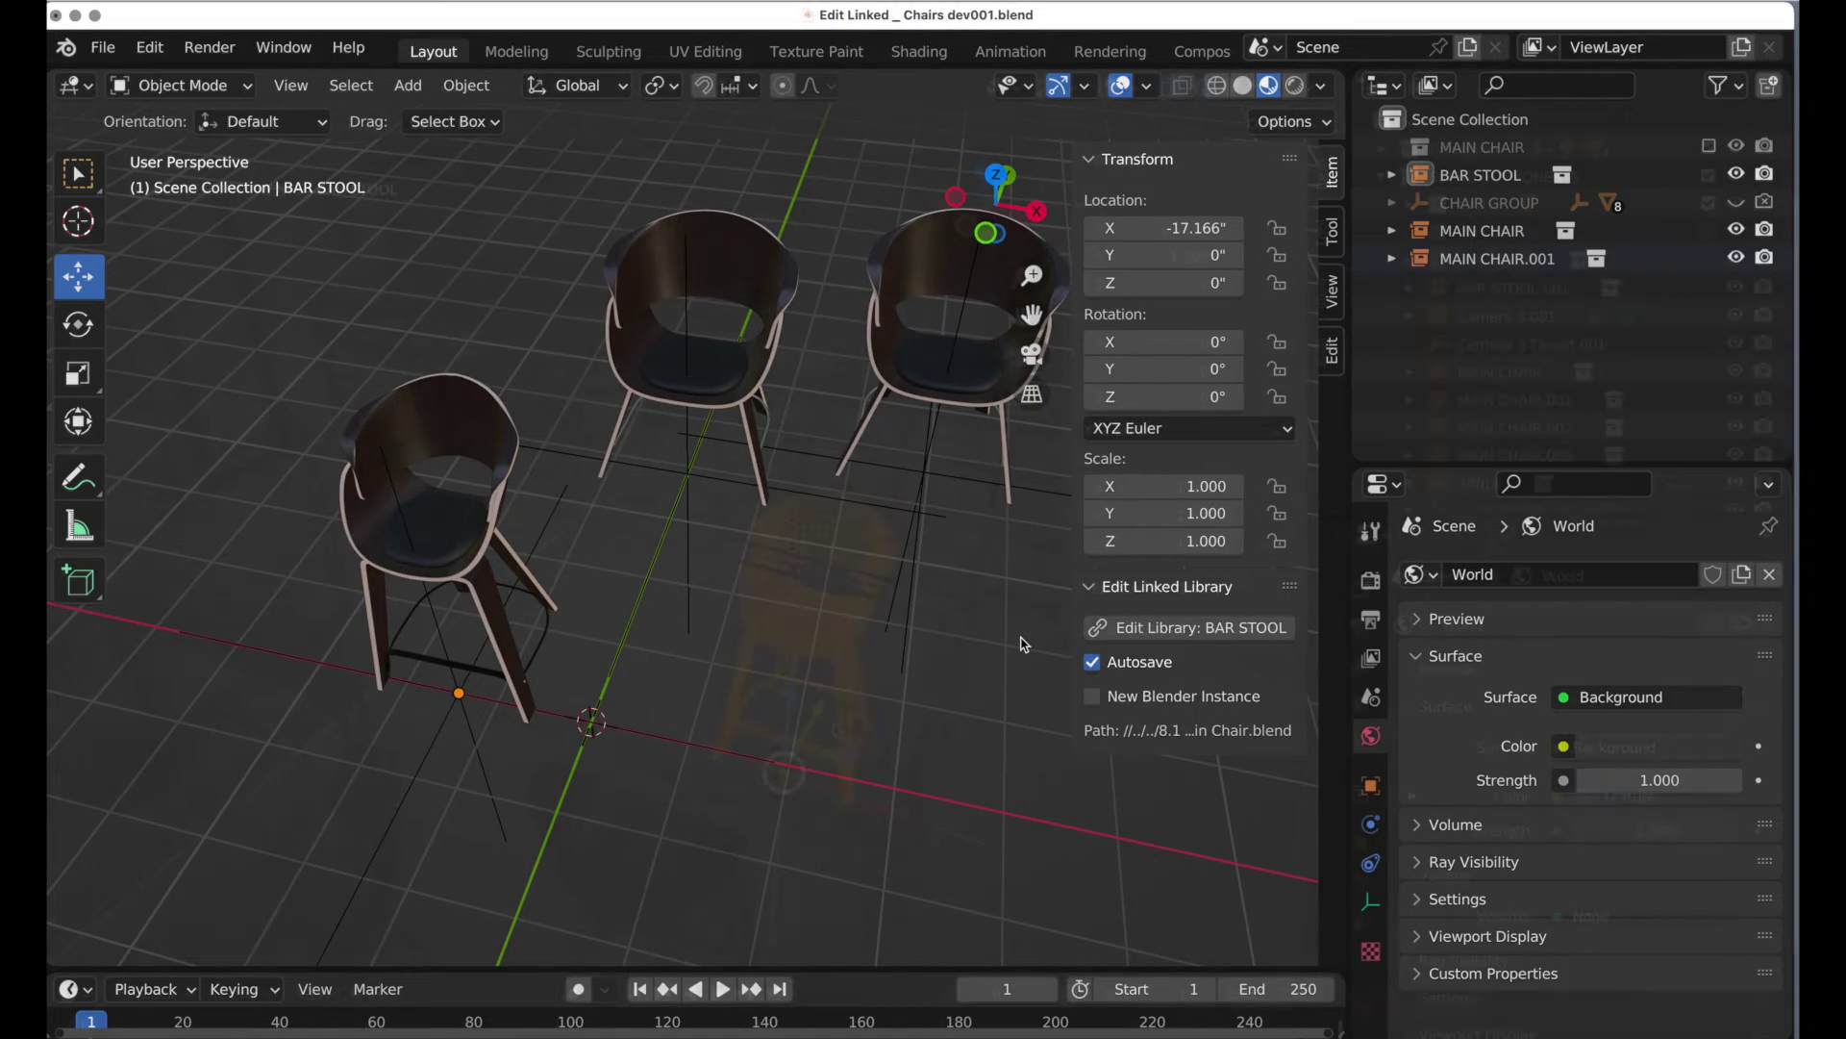
Step: Delete the BAR STOOL and BAR STOOL.001 objects from the kitchen
shift+middle_drag(818, 760, 817, 715)
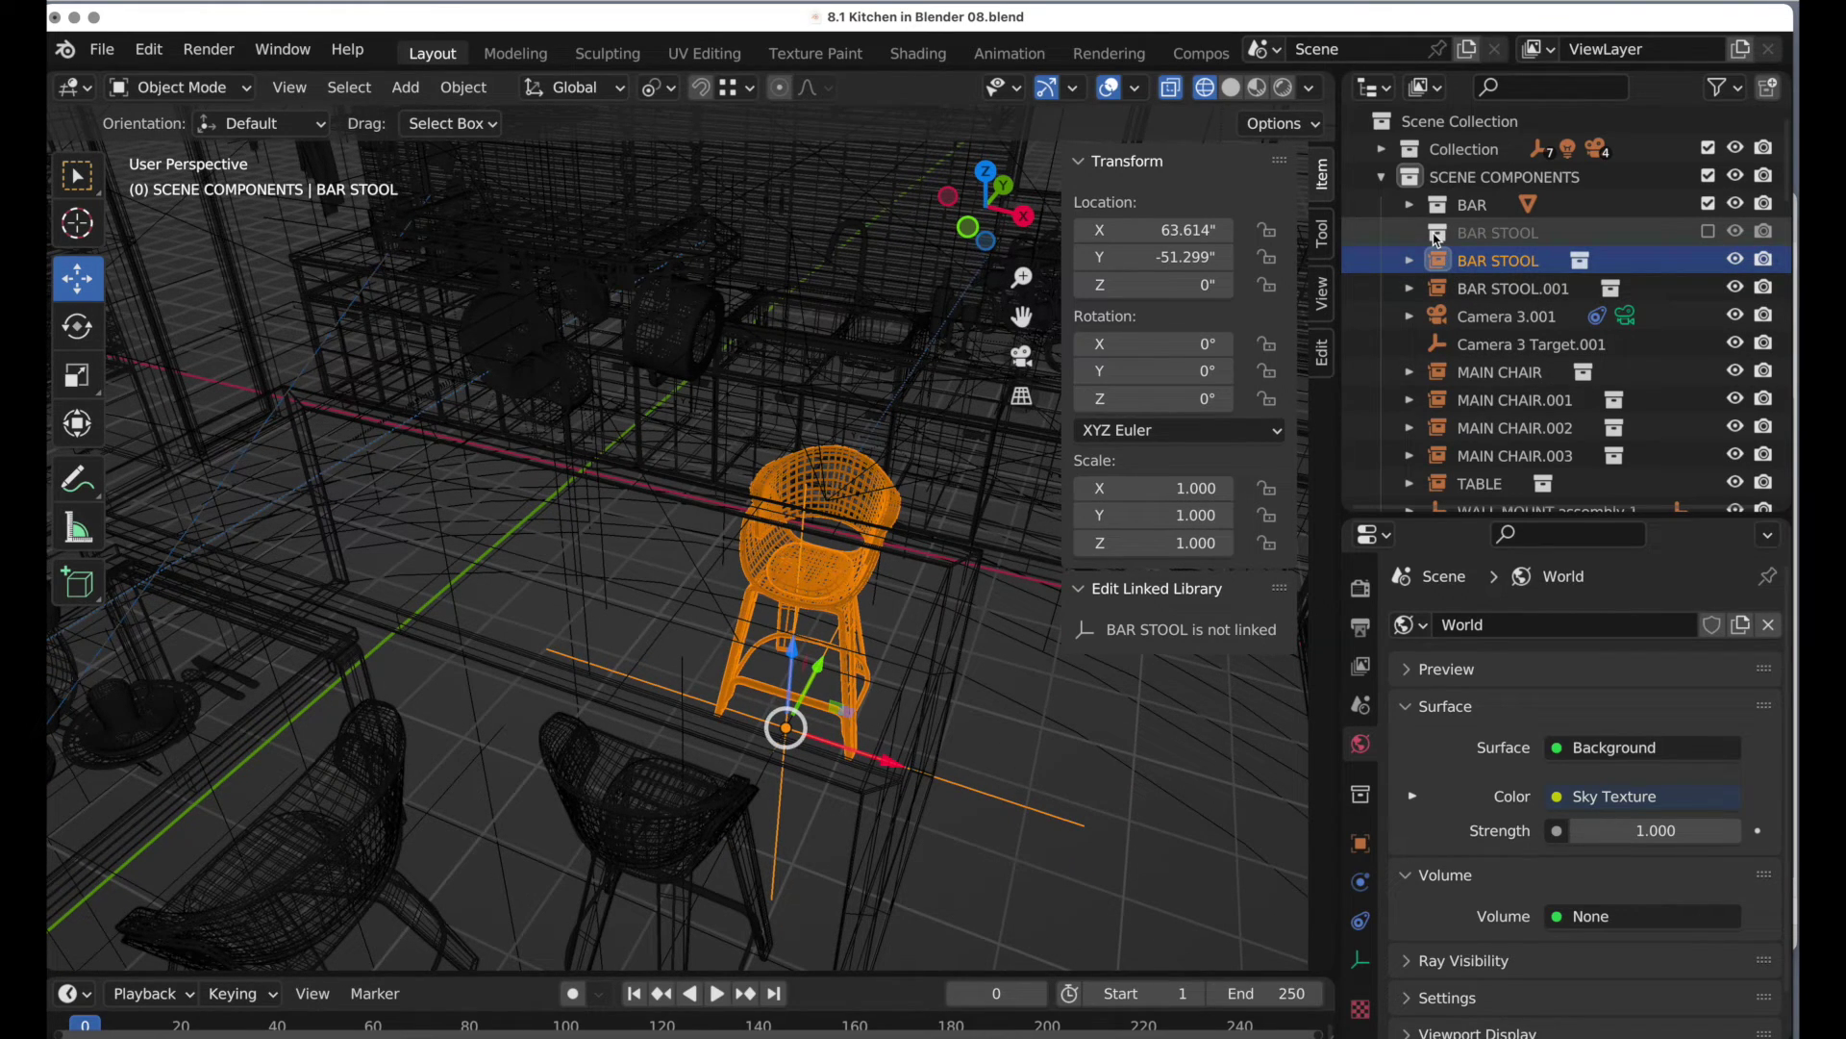
shift+middle_drag(884, 697, 882, 630)
key(x)
click(880, 626)
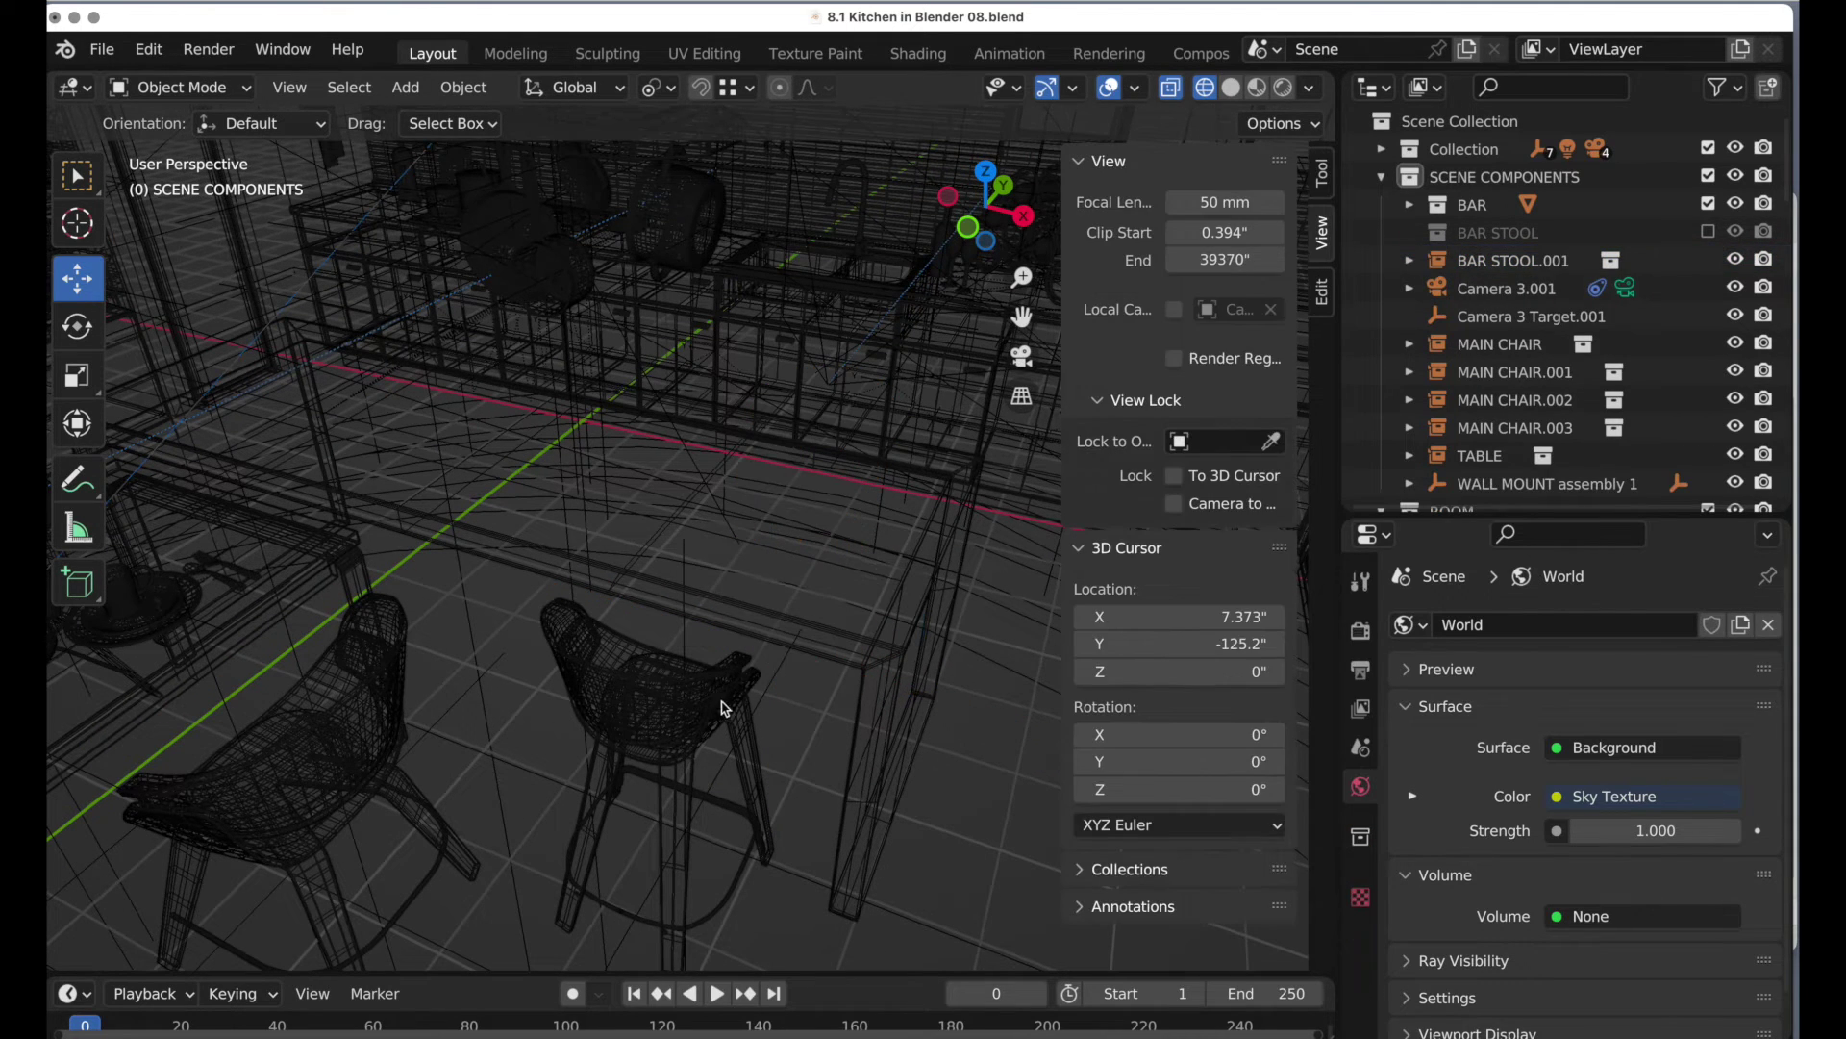
click(716, 709)
key(x)
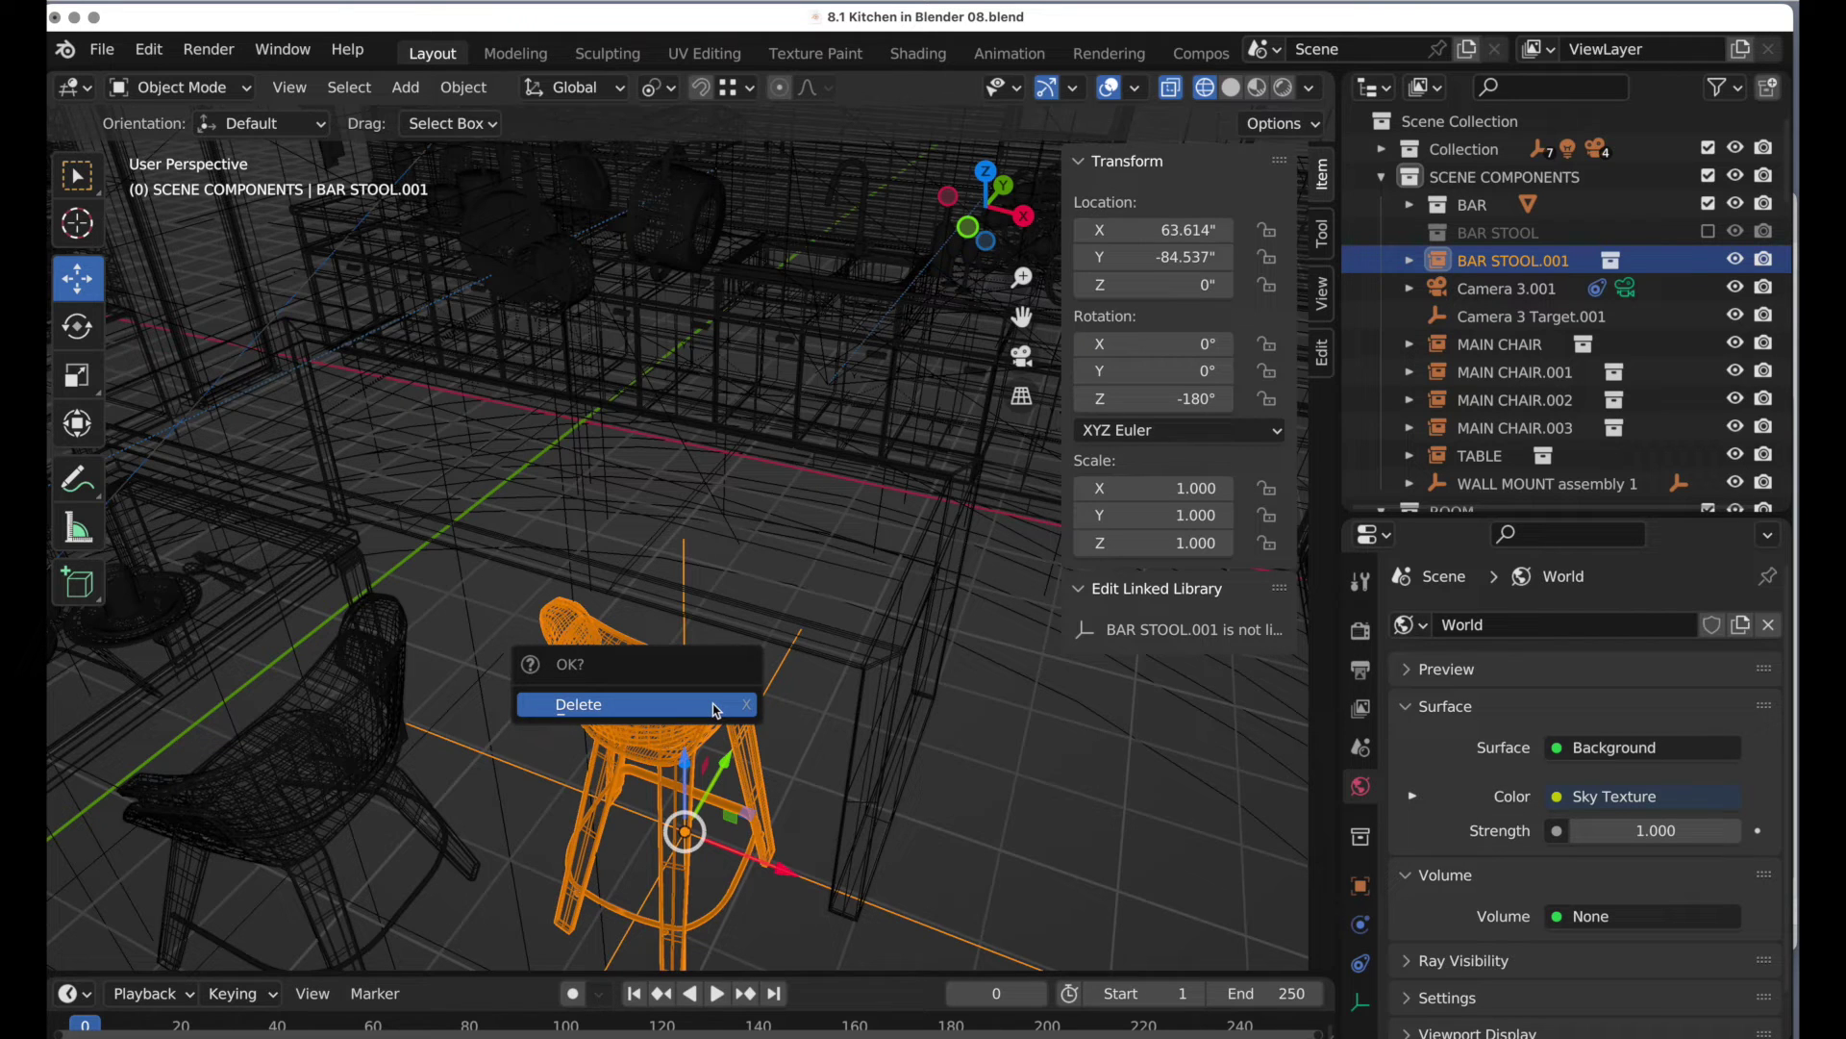
click(717, 710)
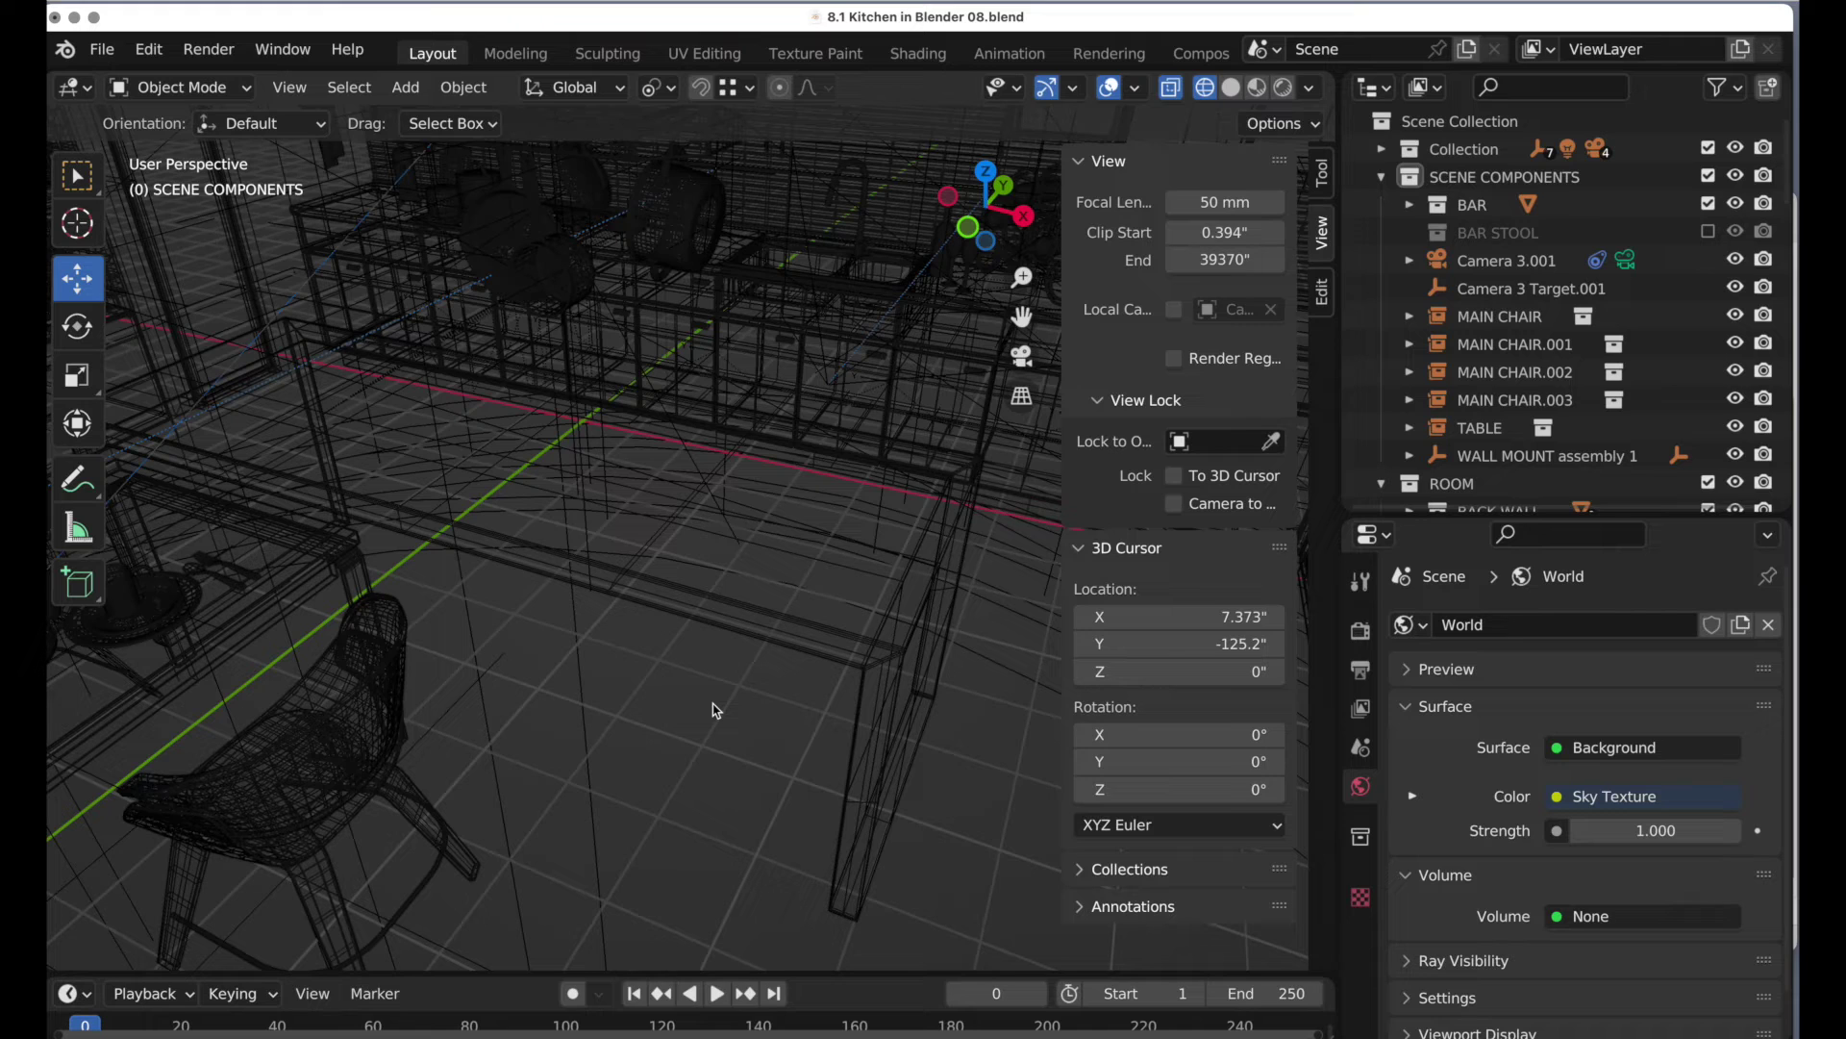
key(ctrl+z)
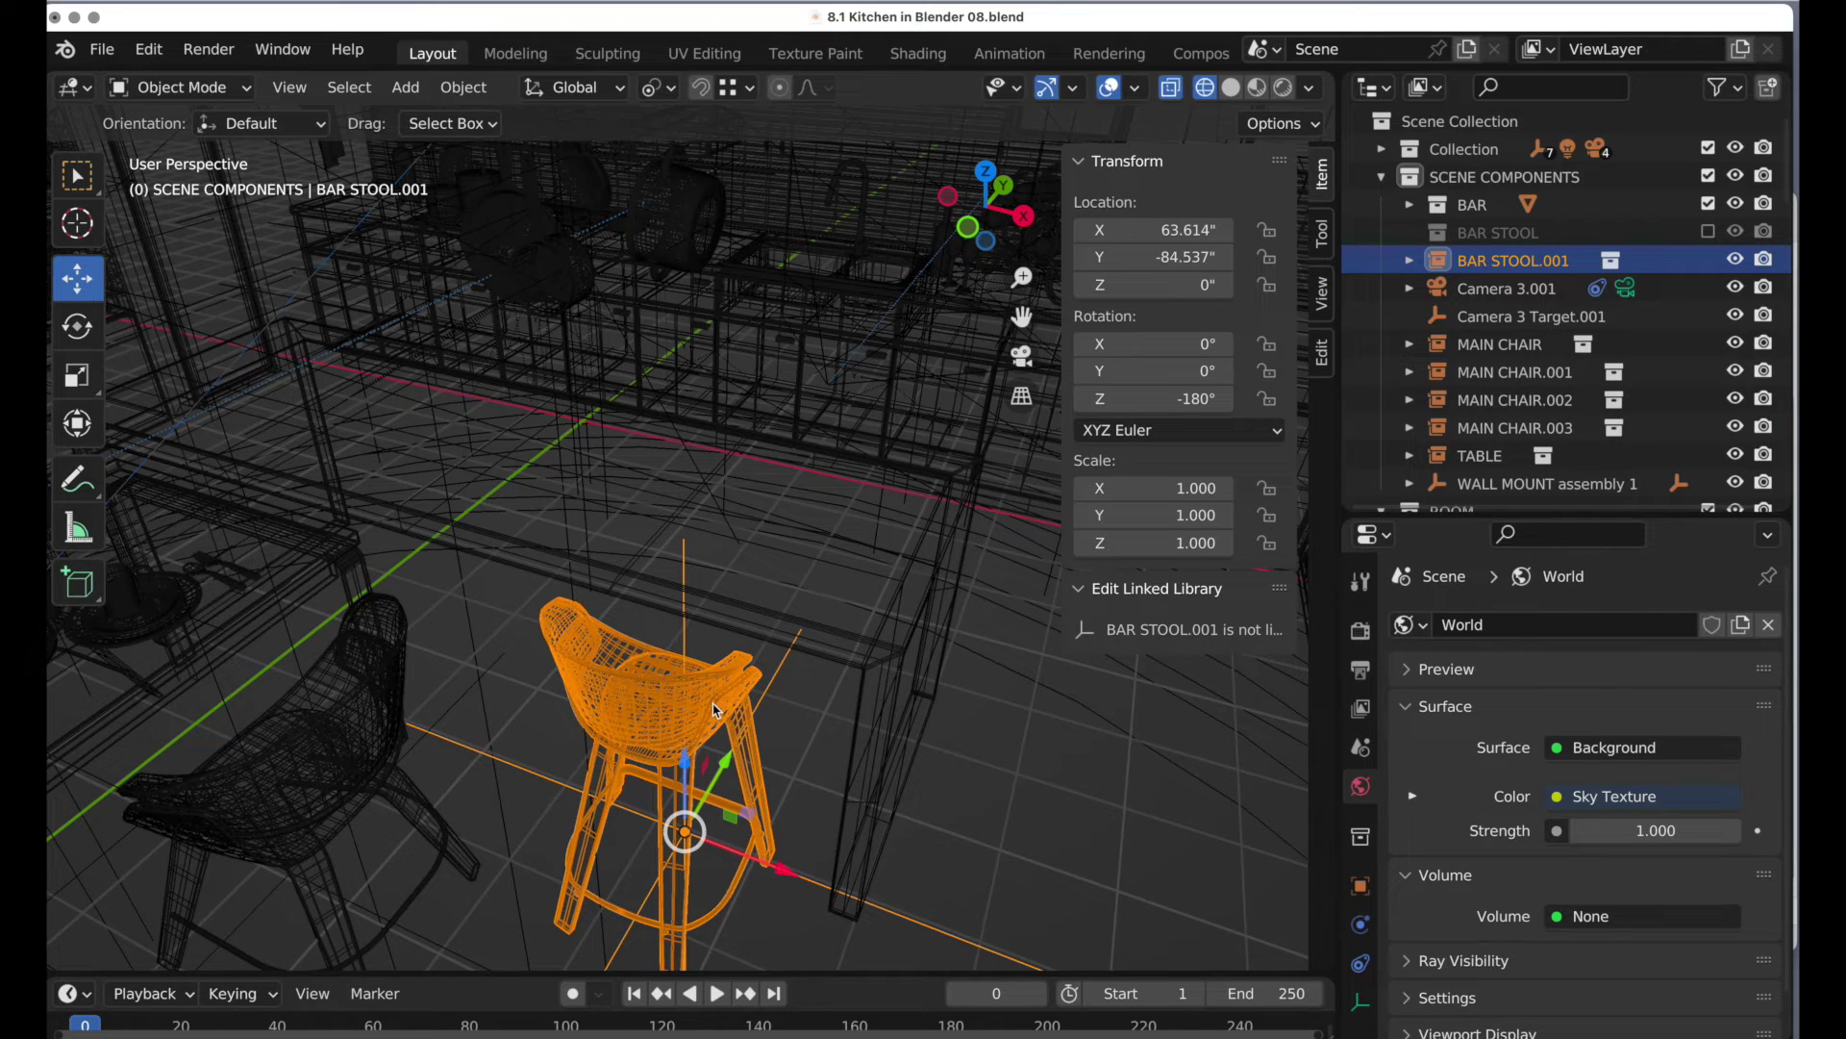
key(x)
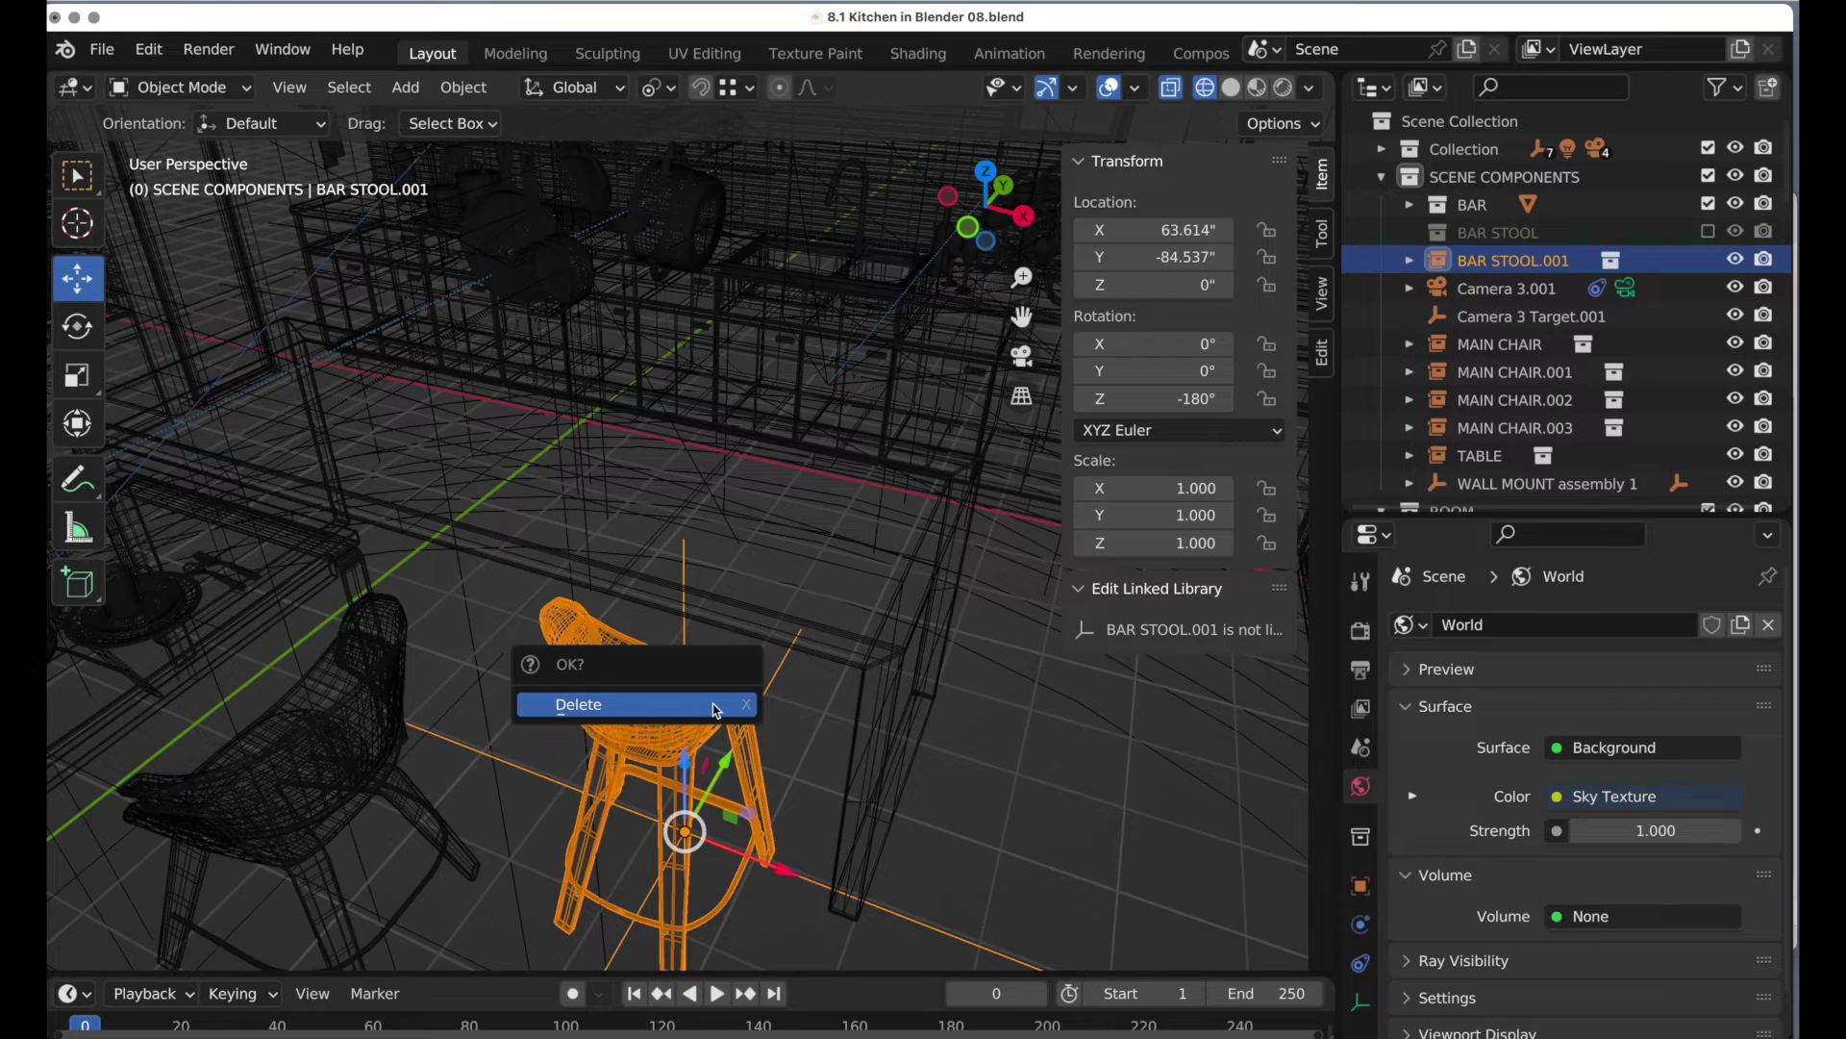
click(711, 703)
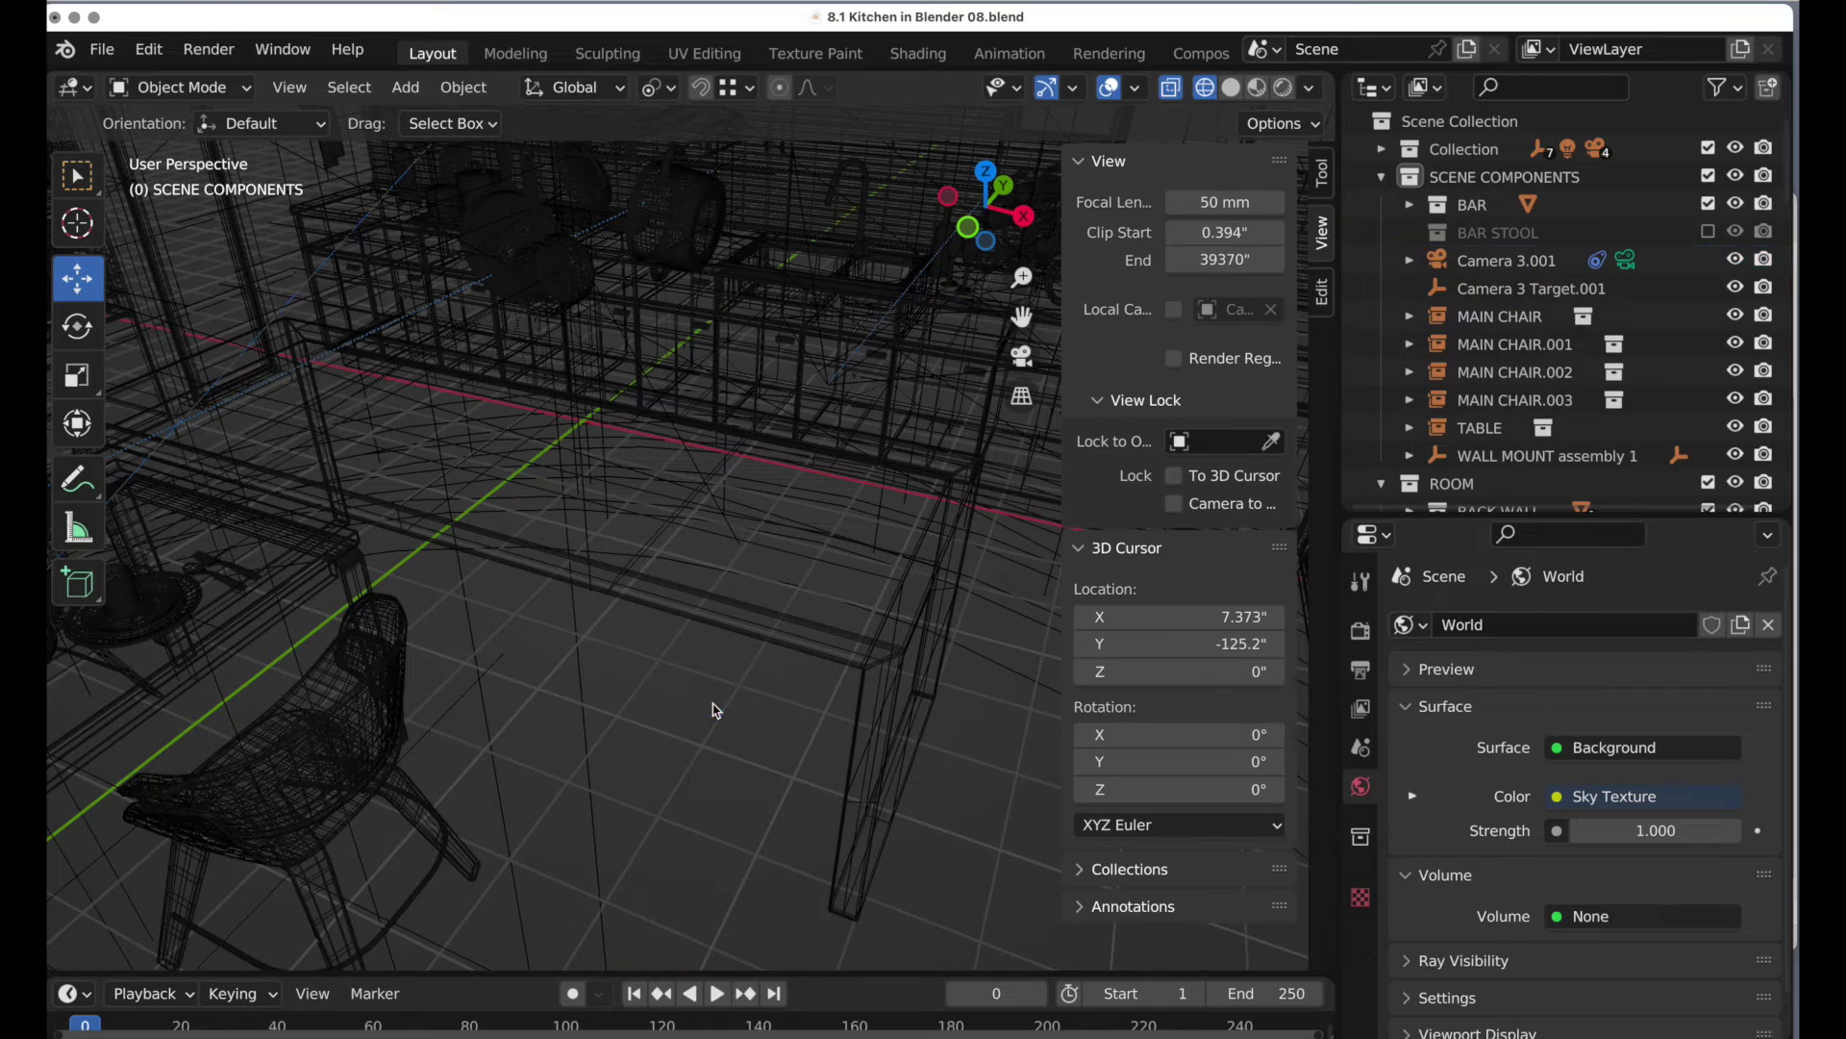
Step: Re-enable the BAR STOOL collection and delete it with its whole hierarchy
click(1711, 233)
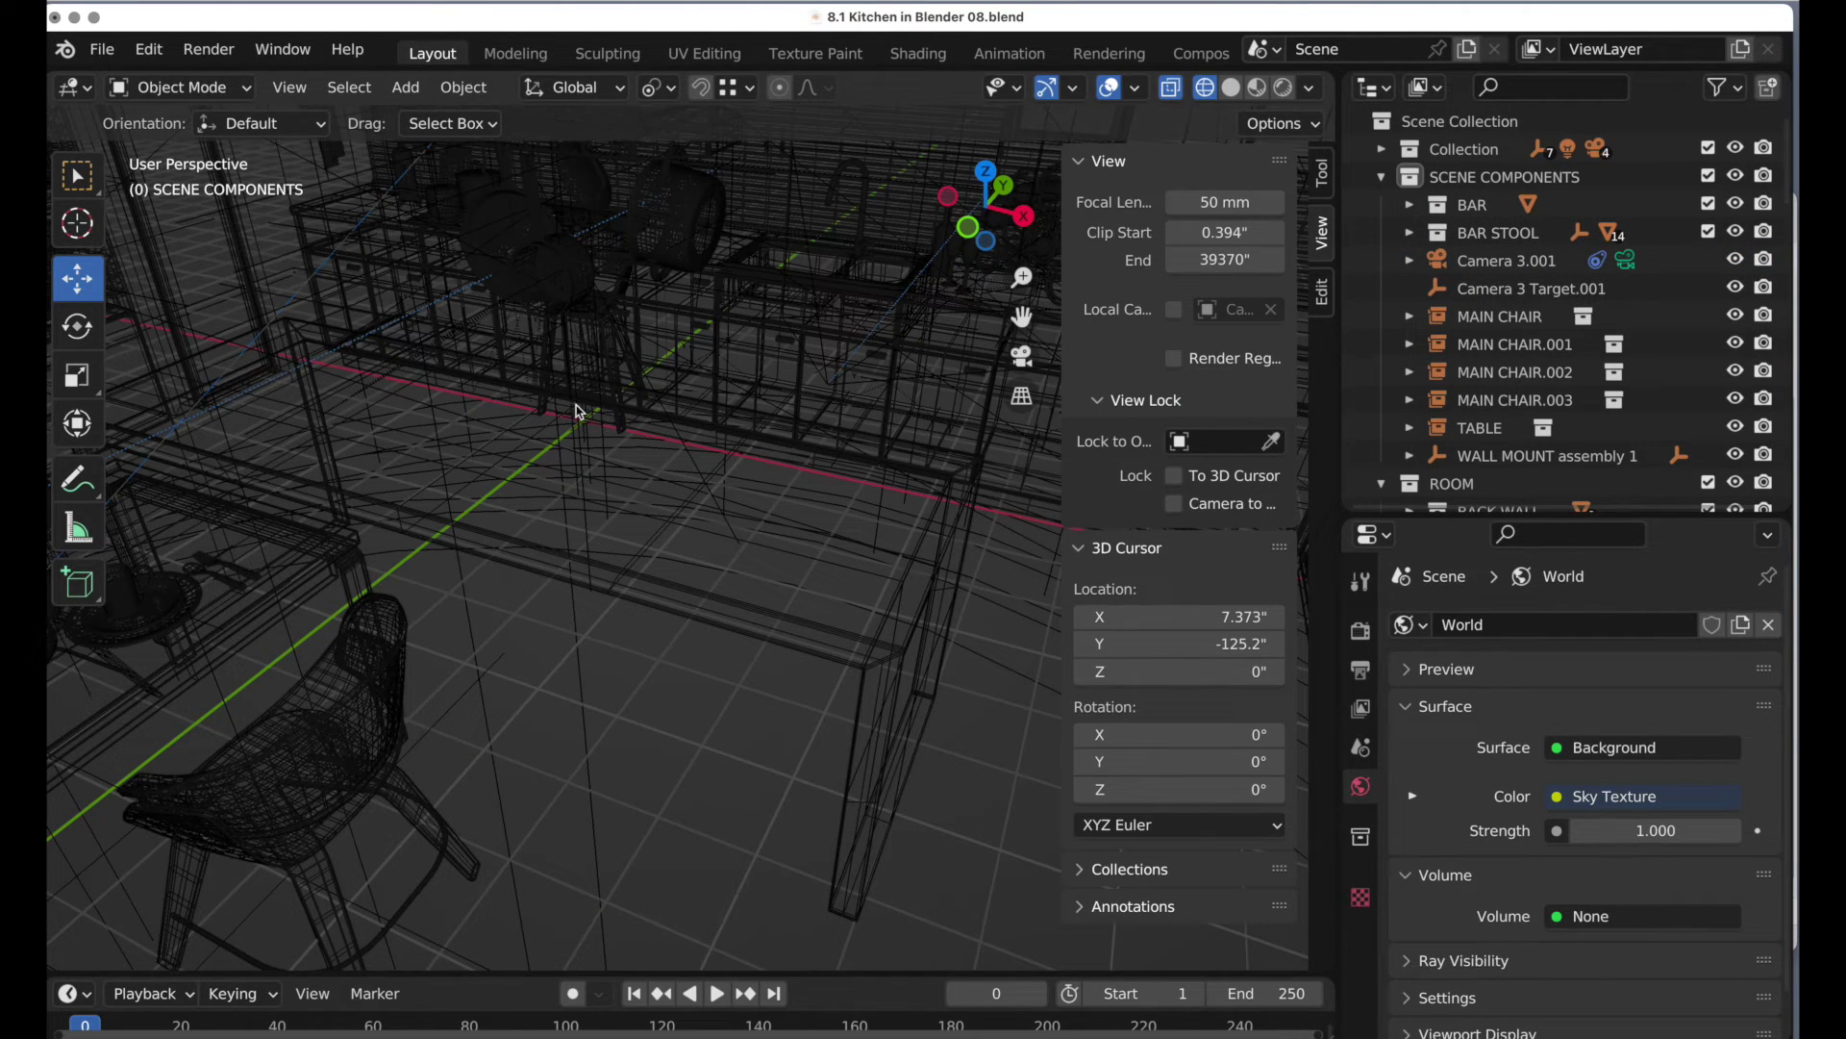
click(1498, 240)
right_click(1498, 243)
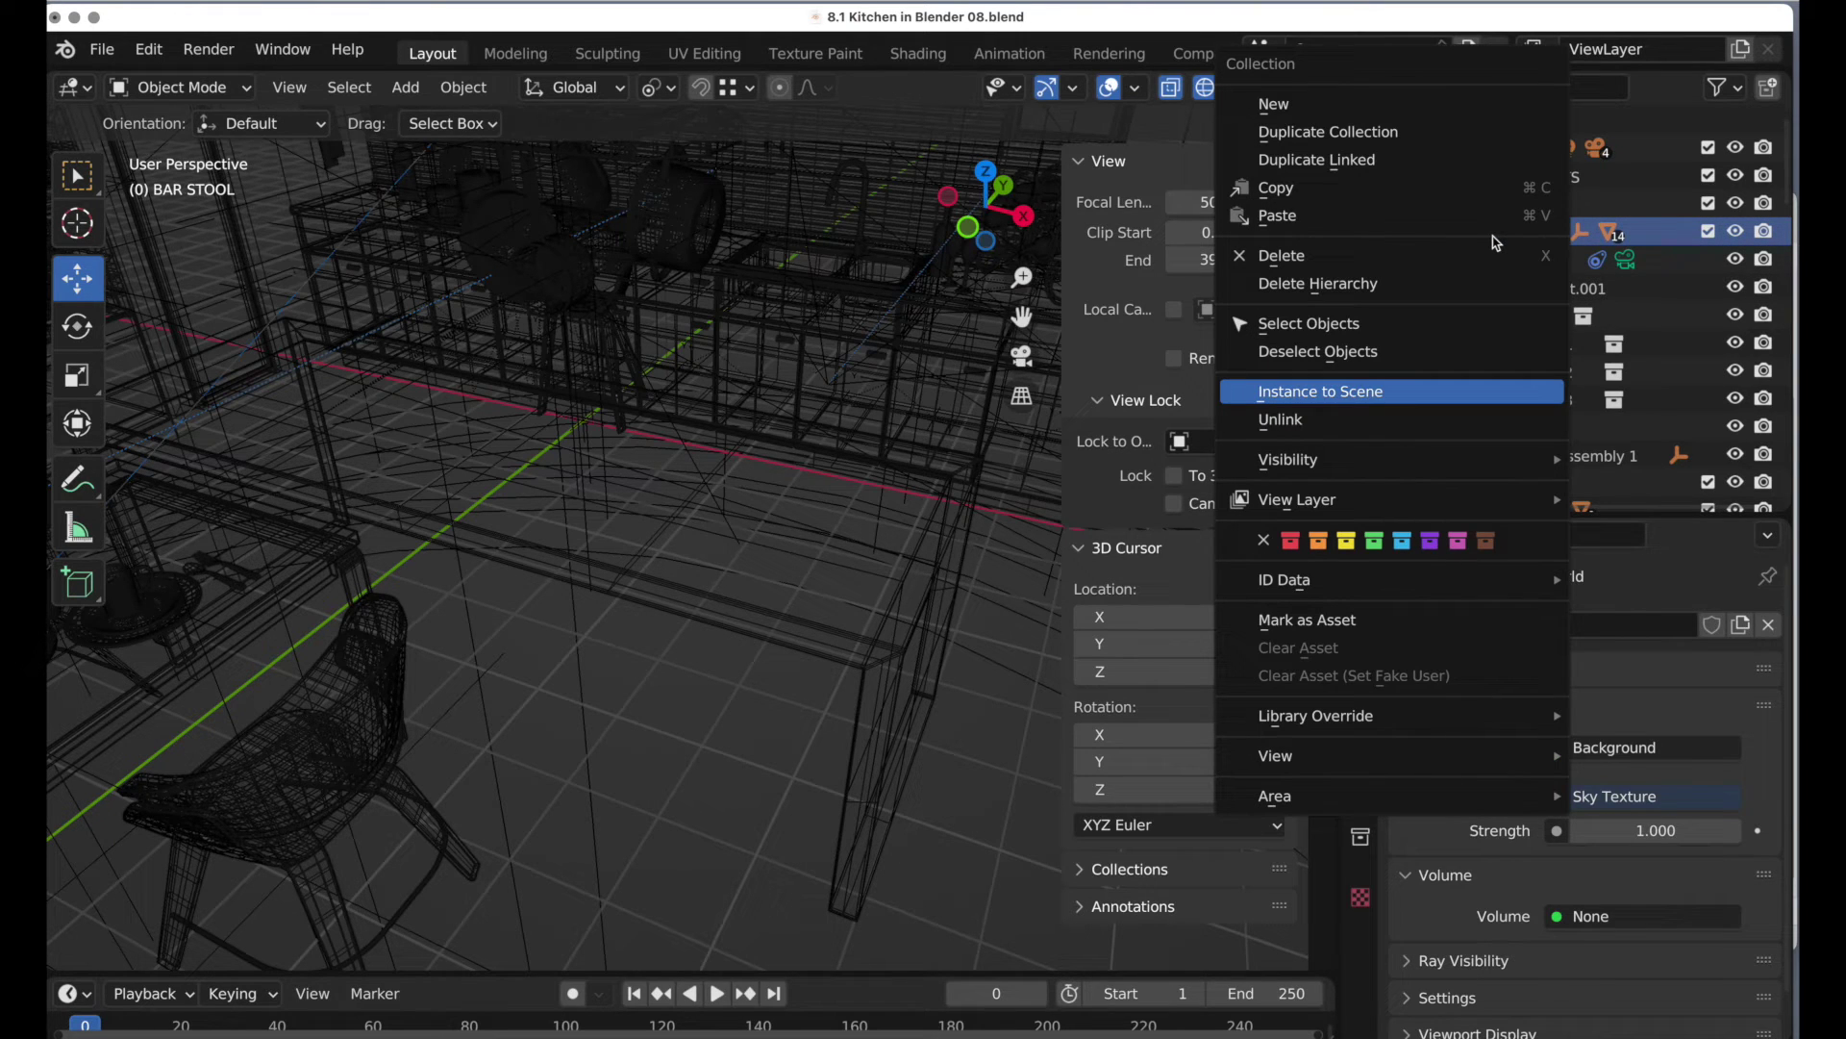
click(1374, 287)
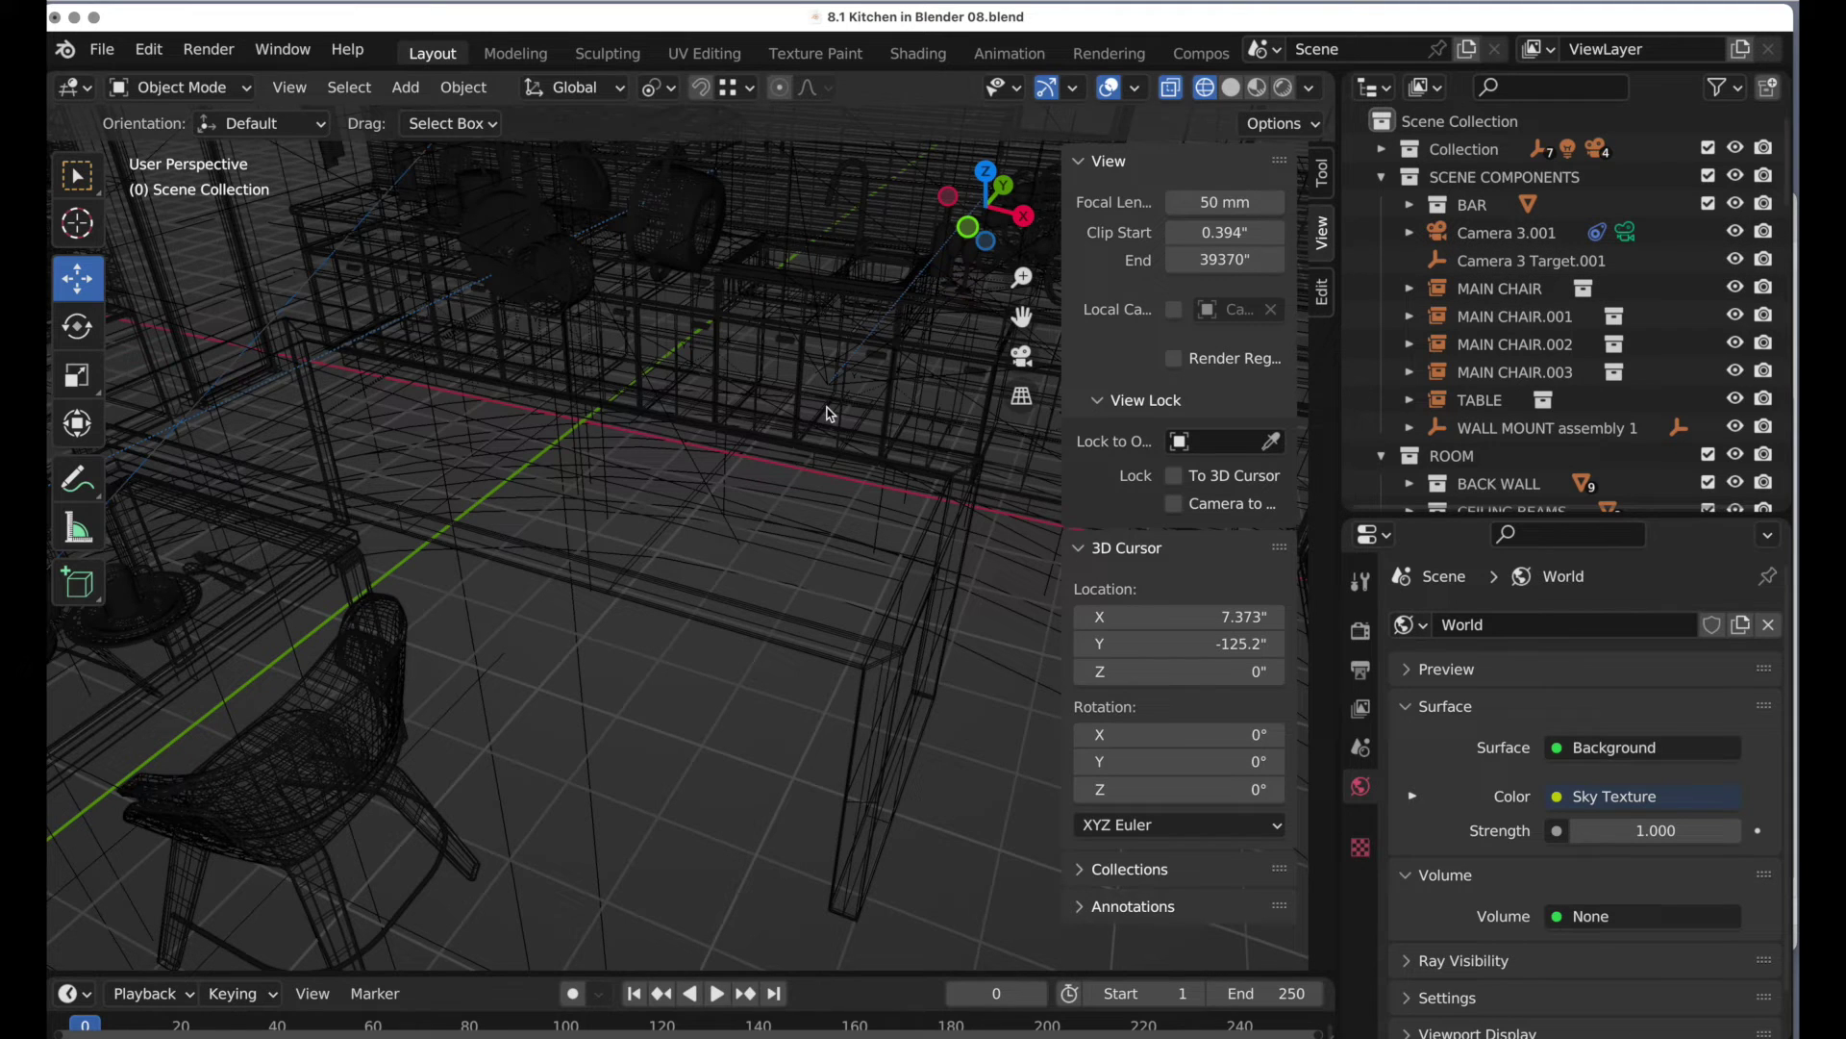
Step: Snap the 3D cursor to the world origin and make SCENE COMPONENTS the active collection
key(shift+s)
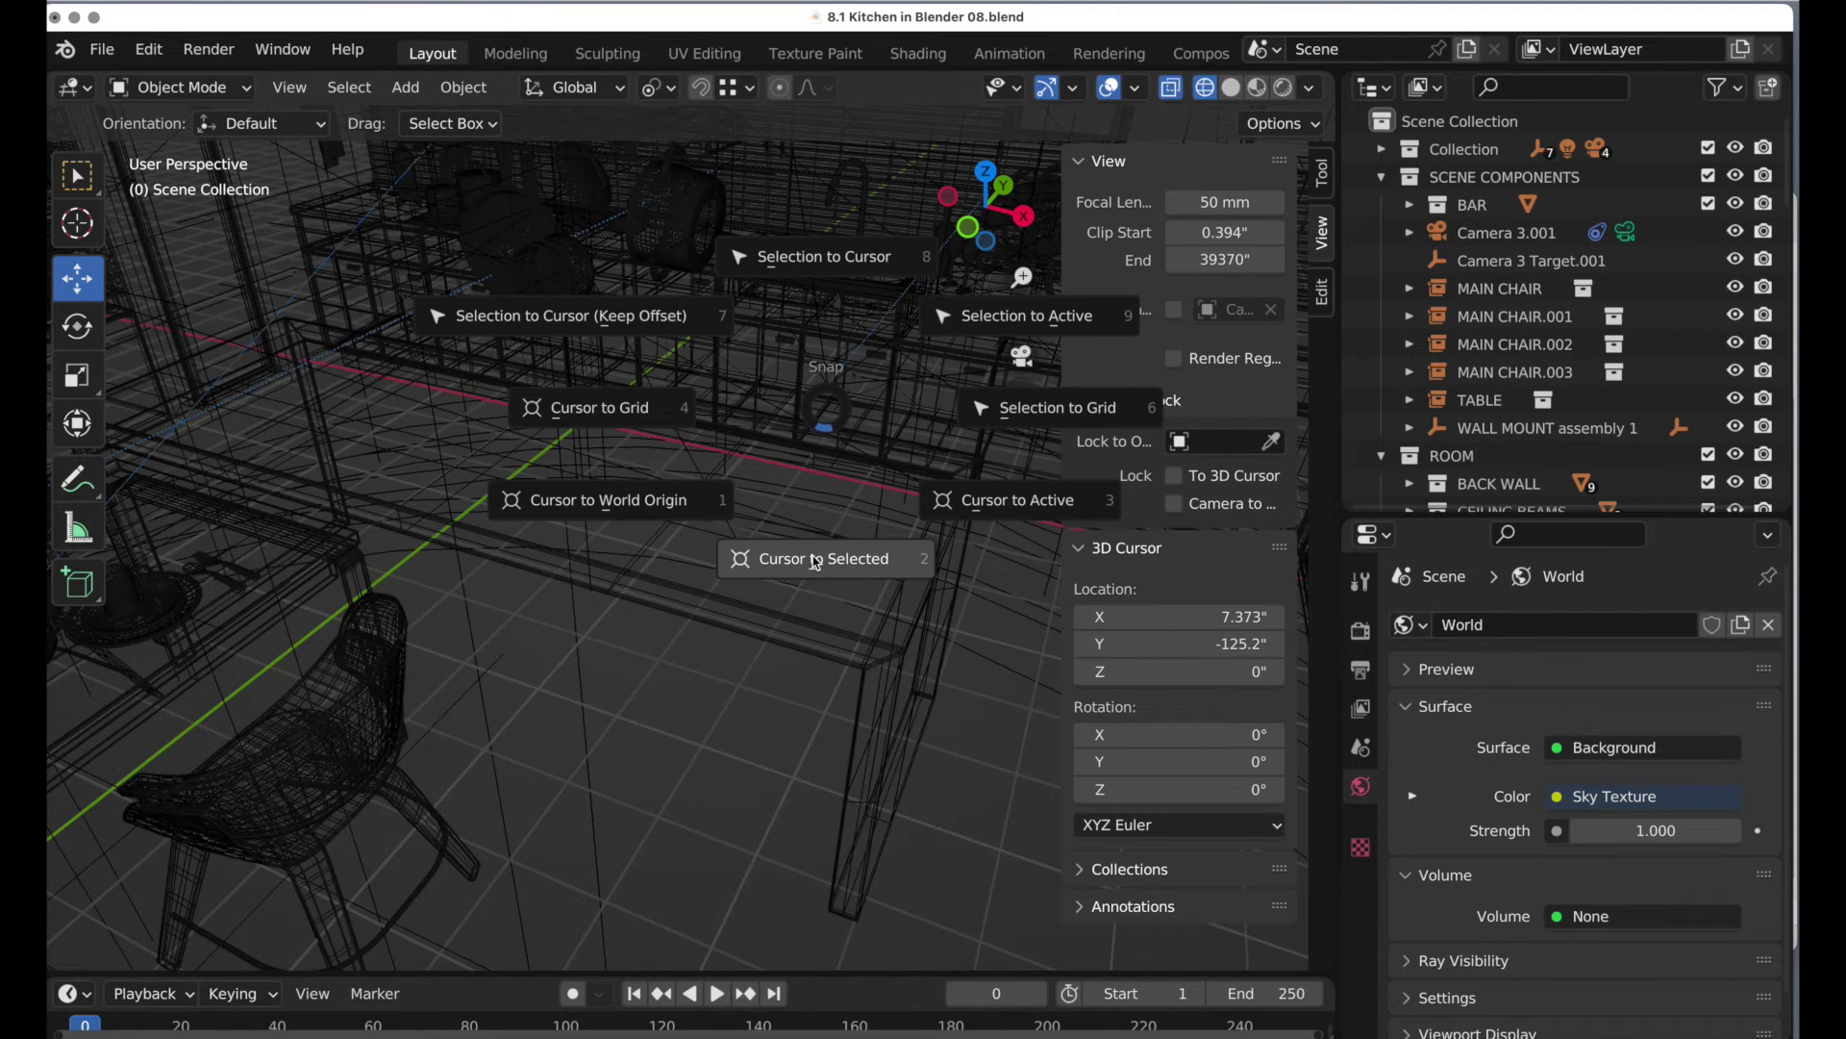
click(671, 512)
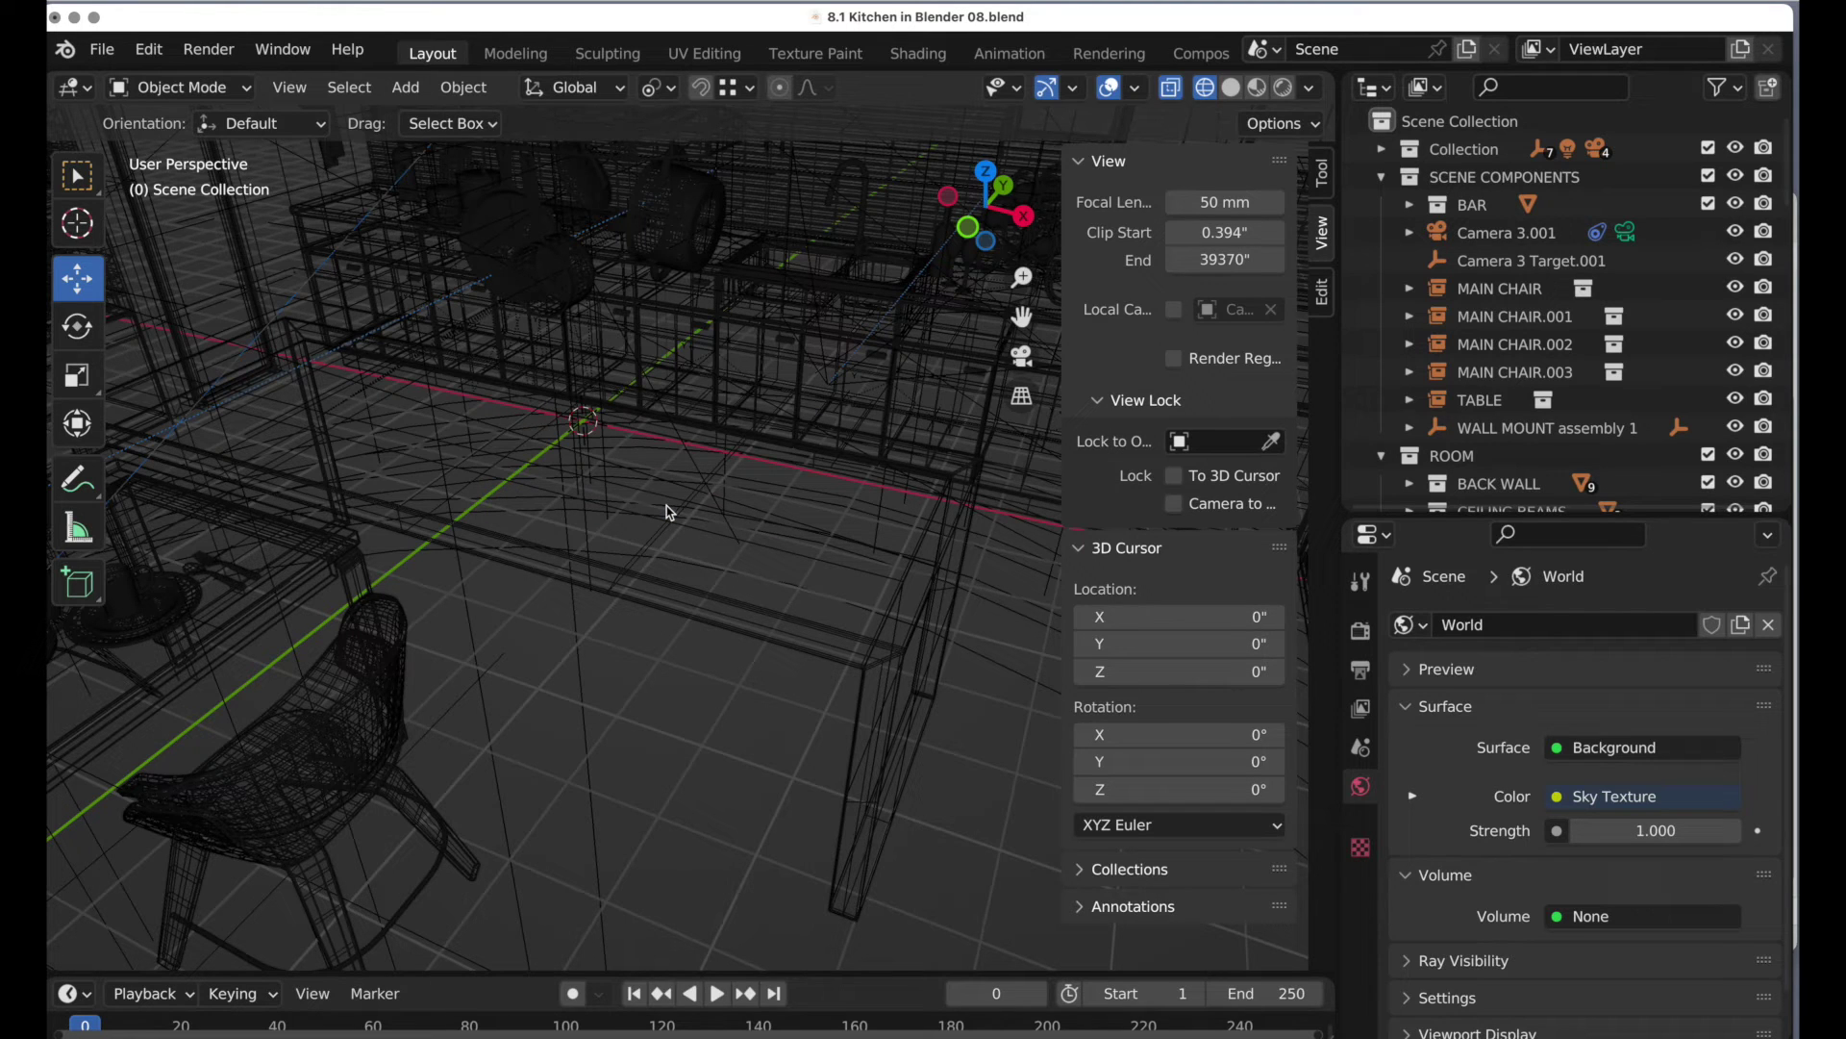
click(108, 56)
click(1478, 178)
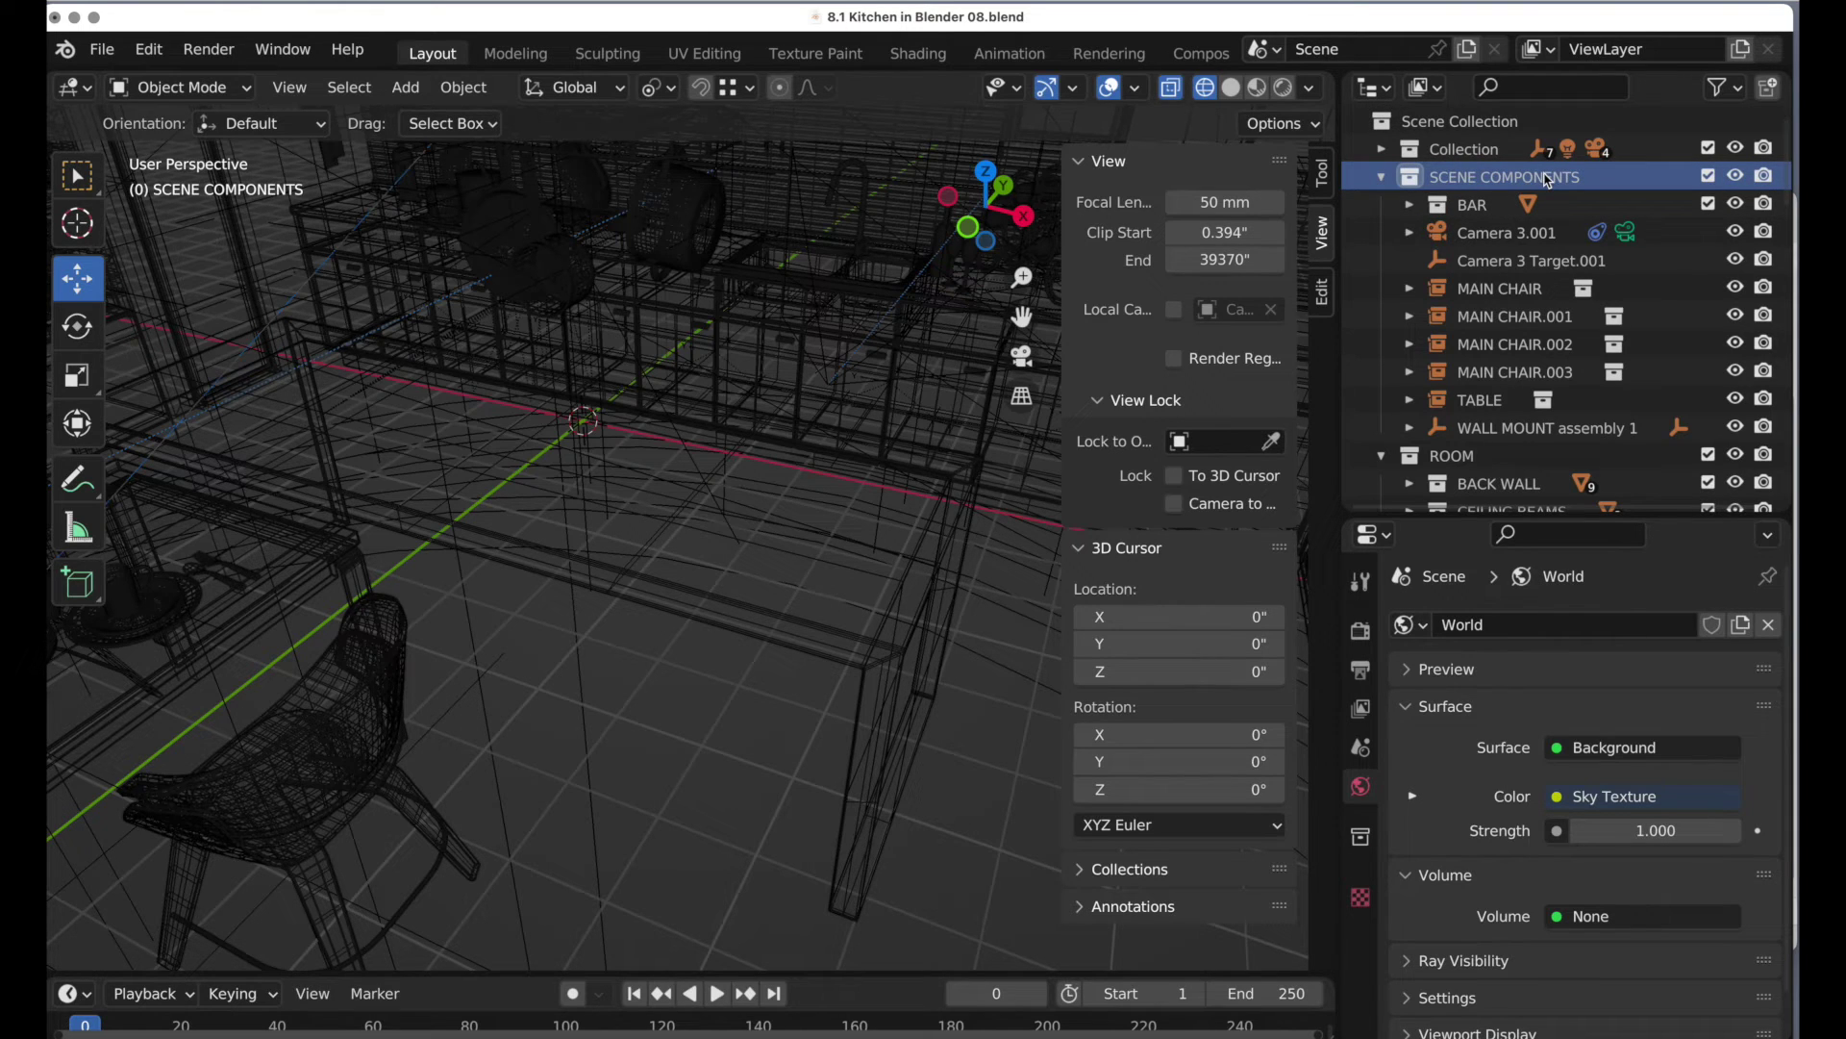
Step: Link the BAR STOOL collection from LINKED PARTS/Main Chair.blend into the kitchen
click(101, 51)
click(166, 330)
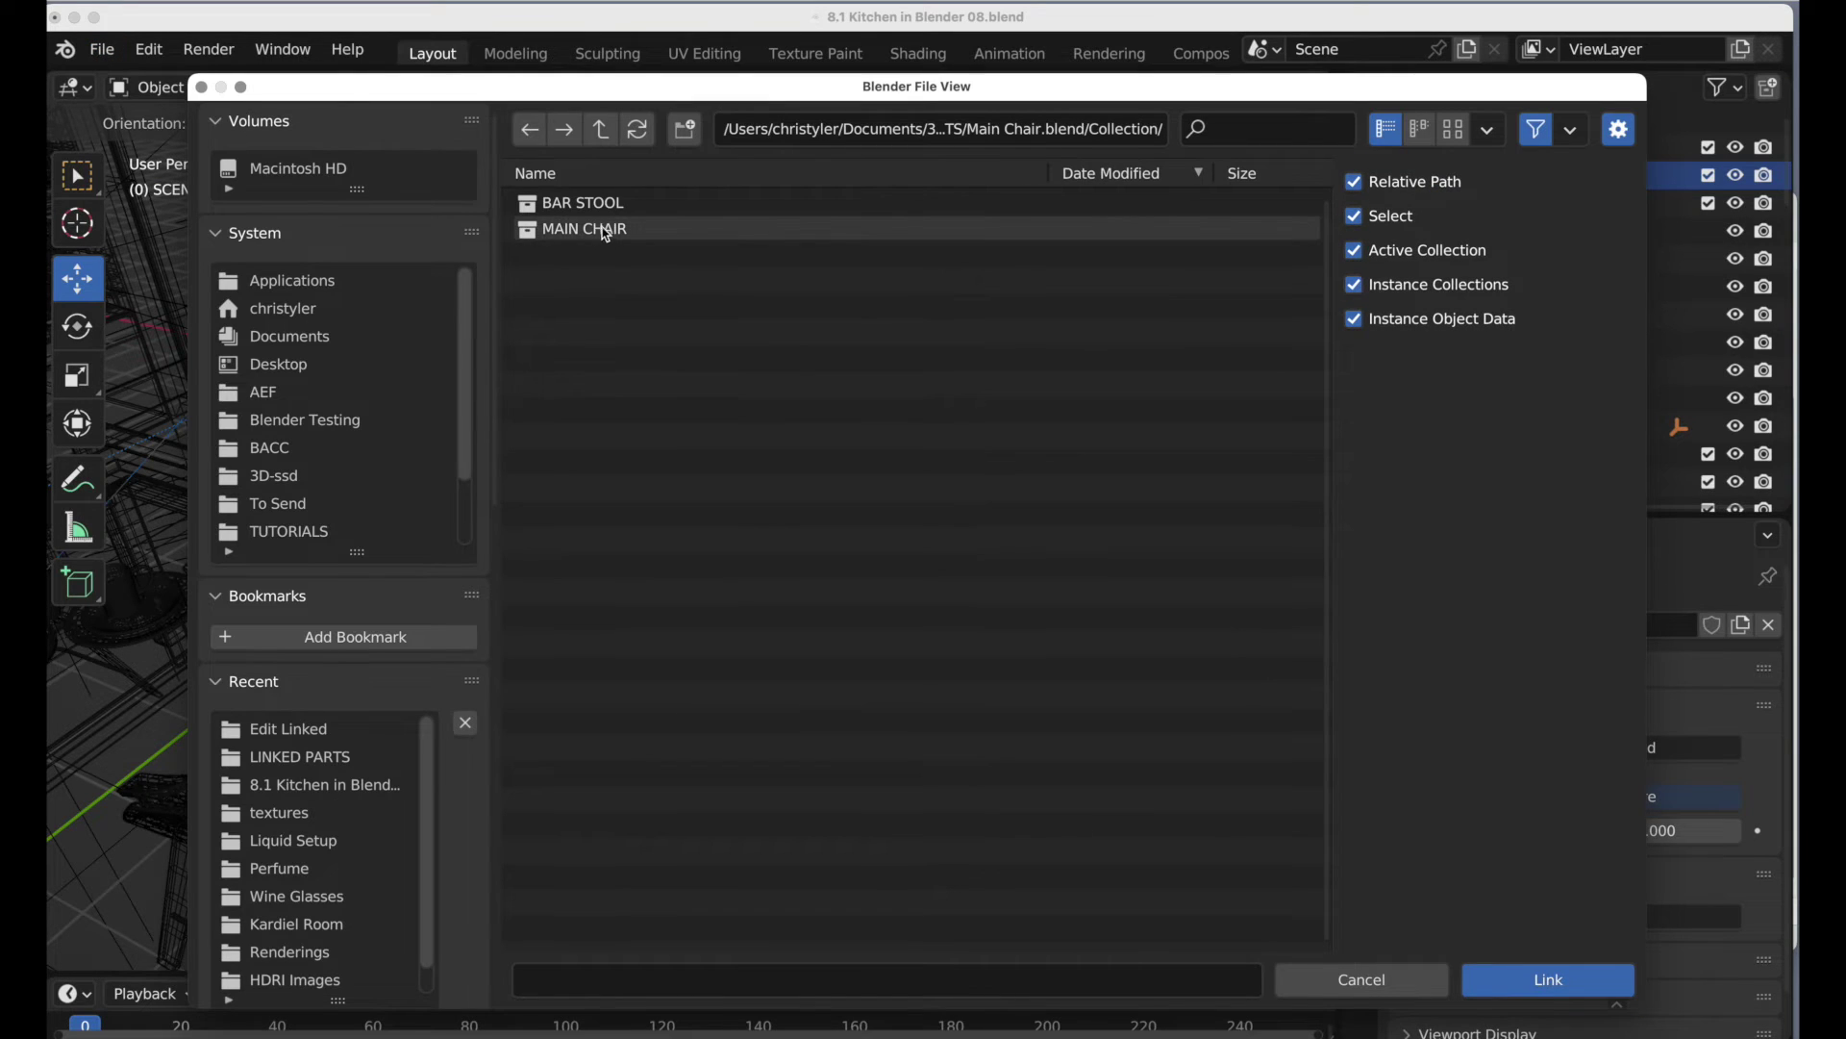
click(603, 130)
click(603, 130)
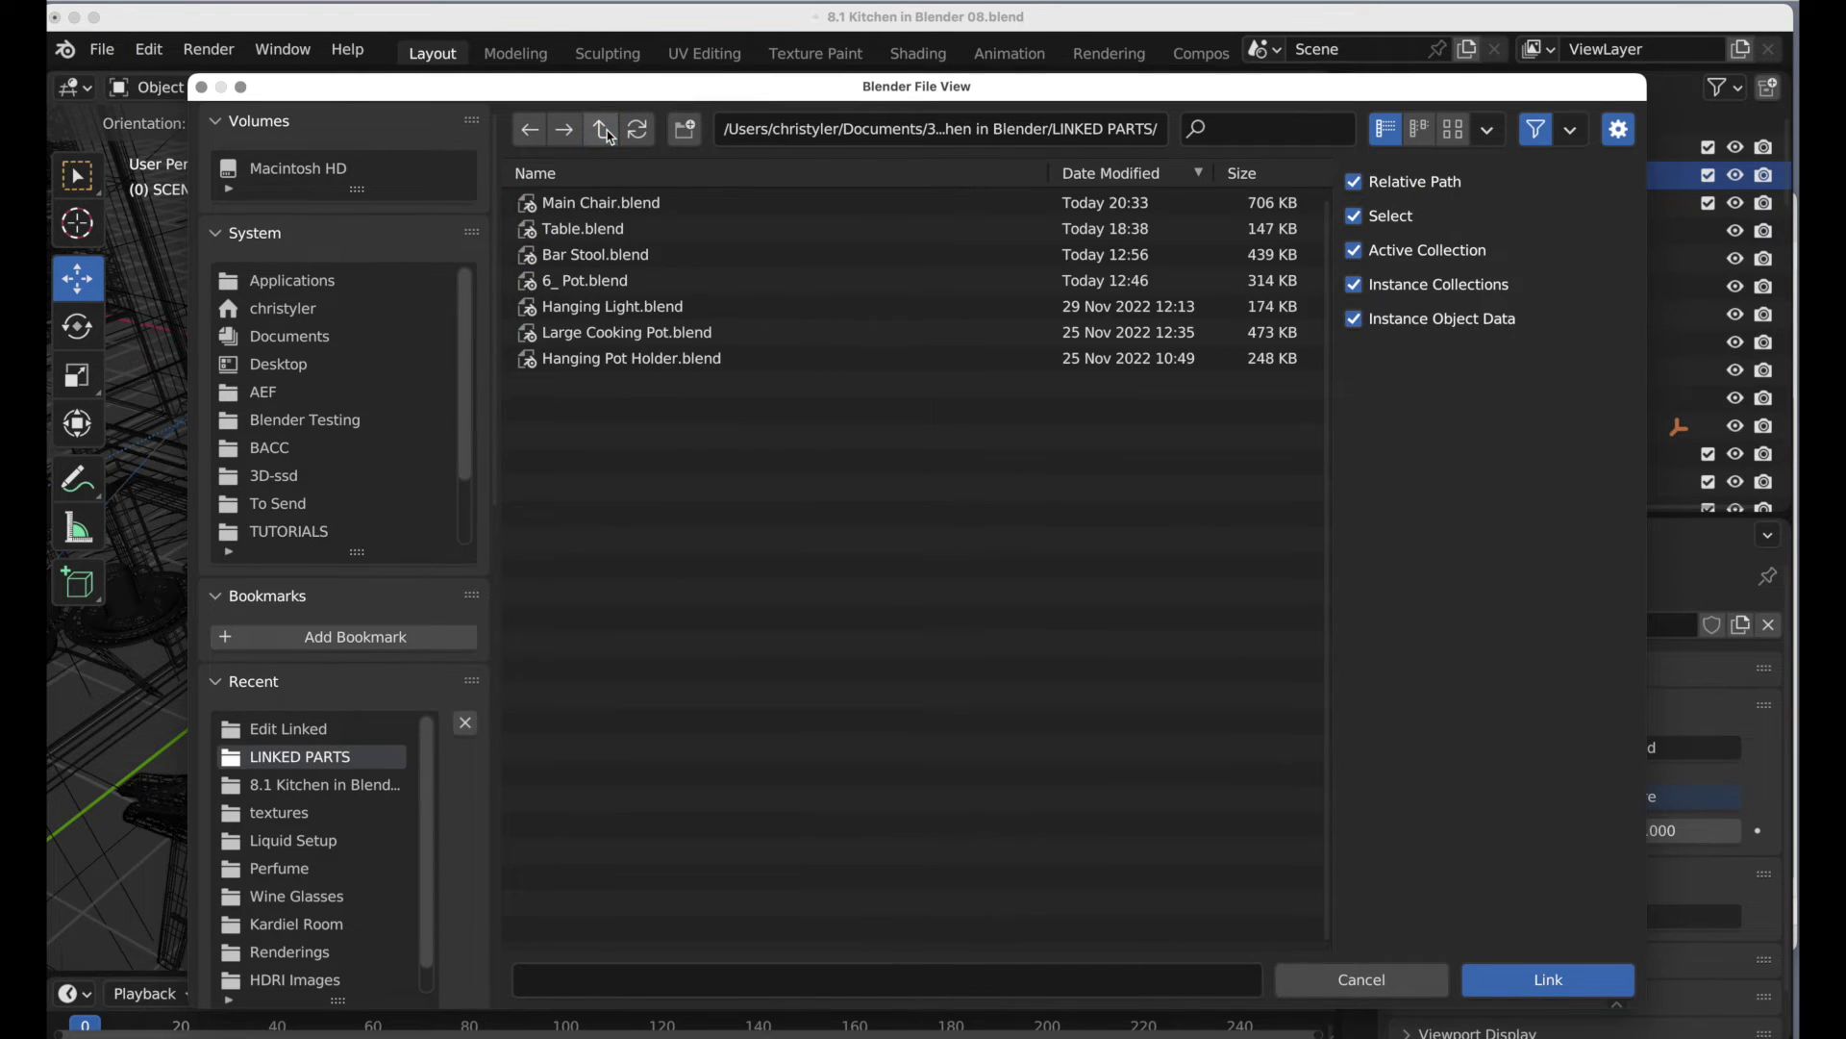
click(617, 204)
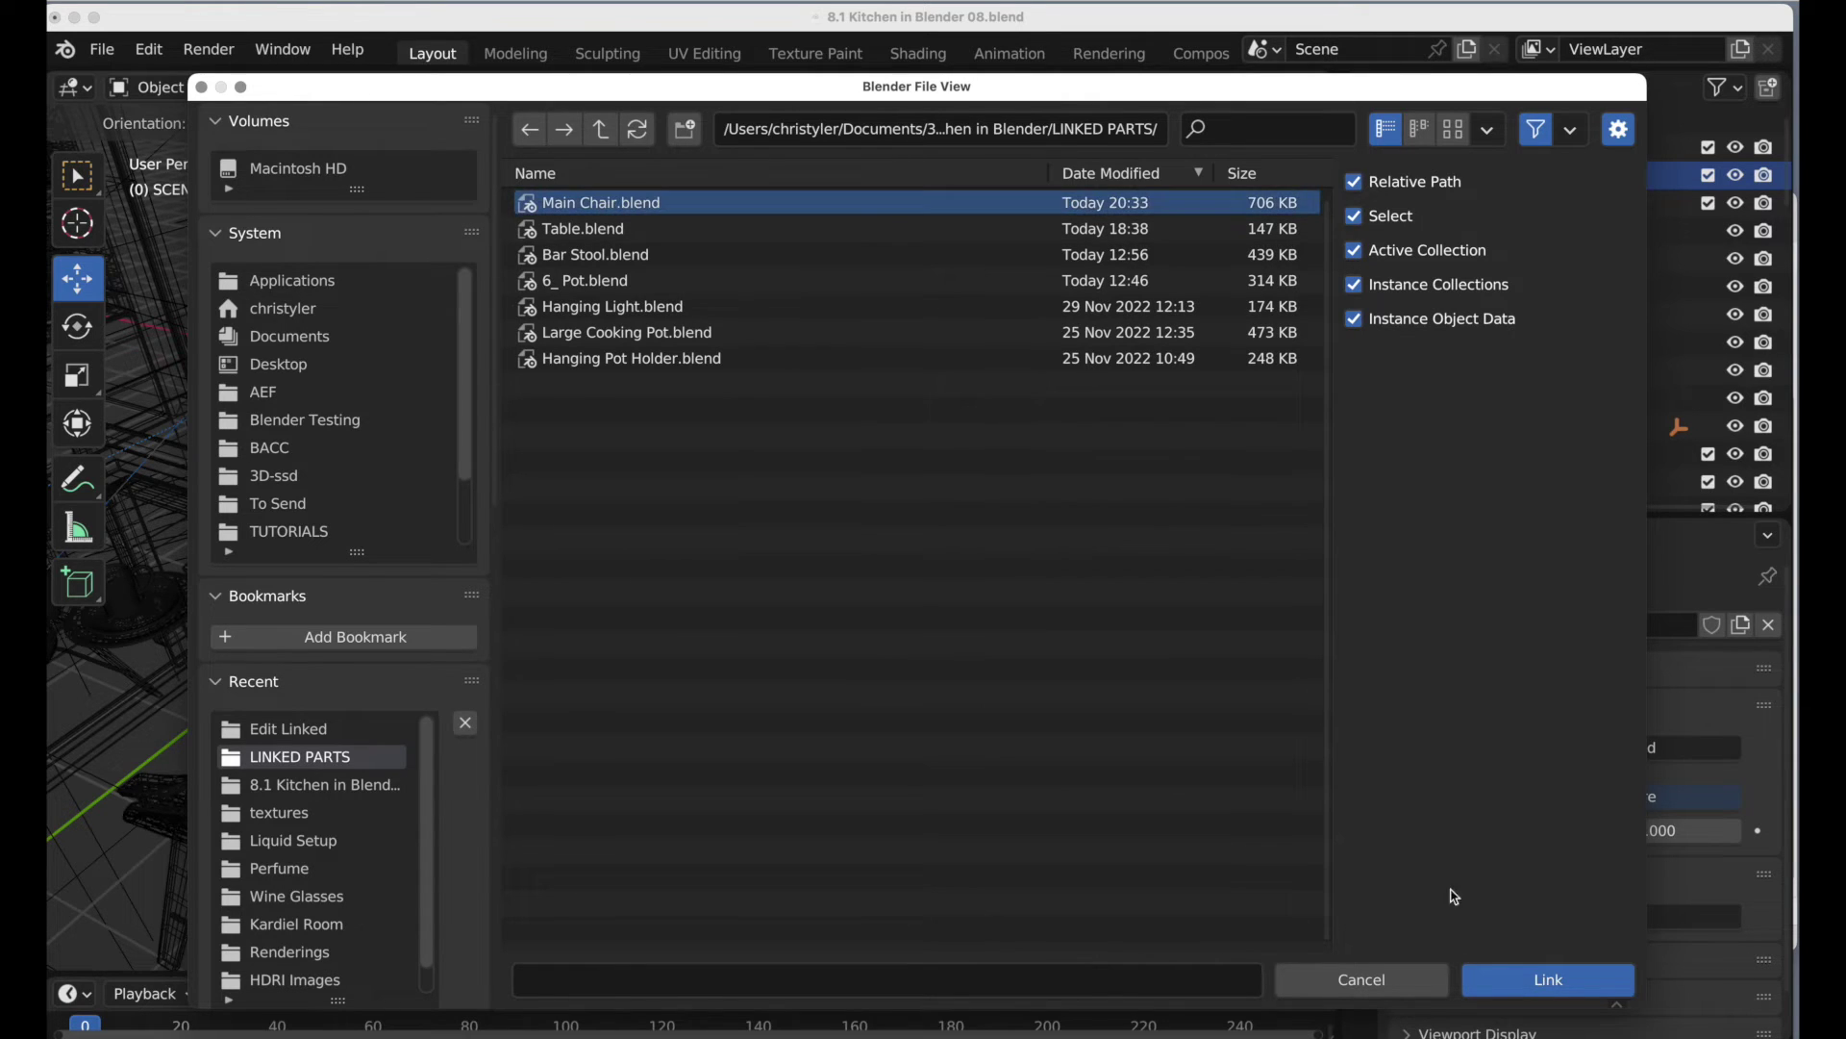
click(1543, 983)
click(610, 231)
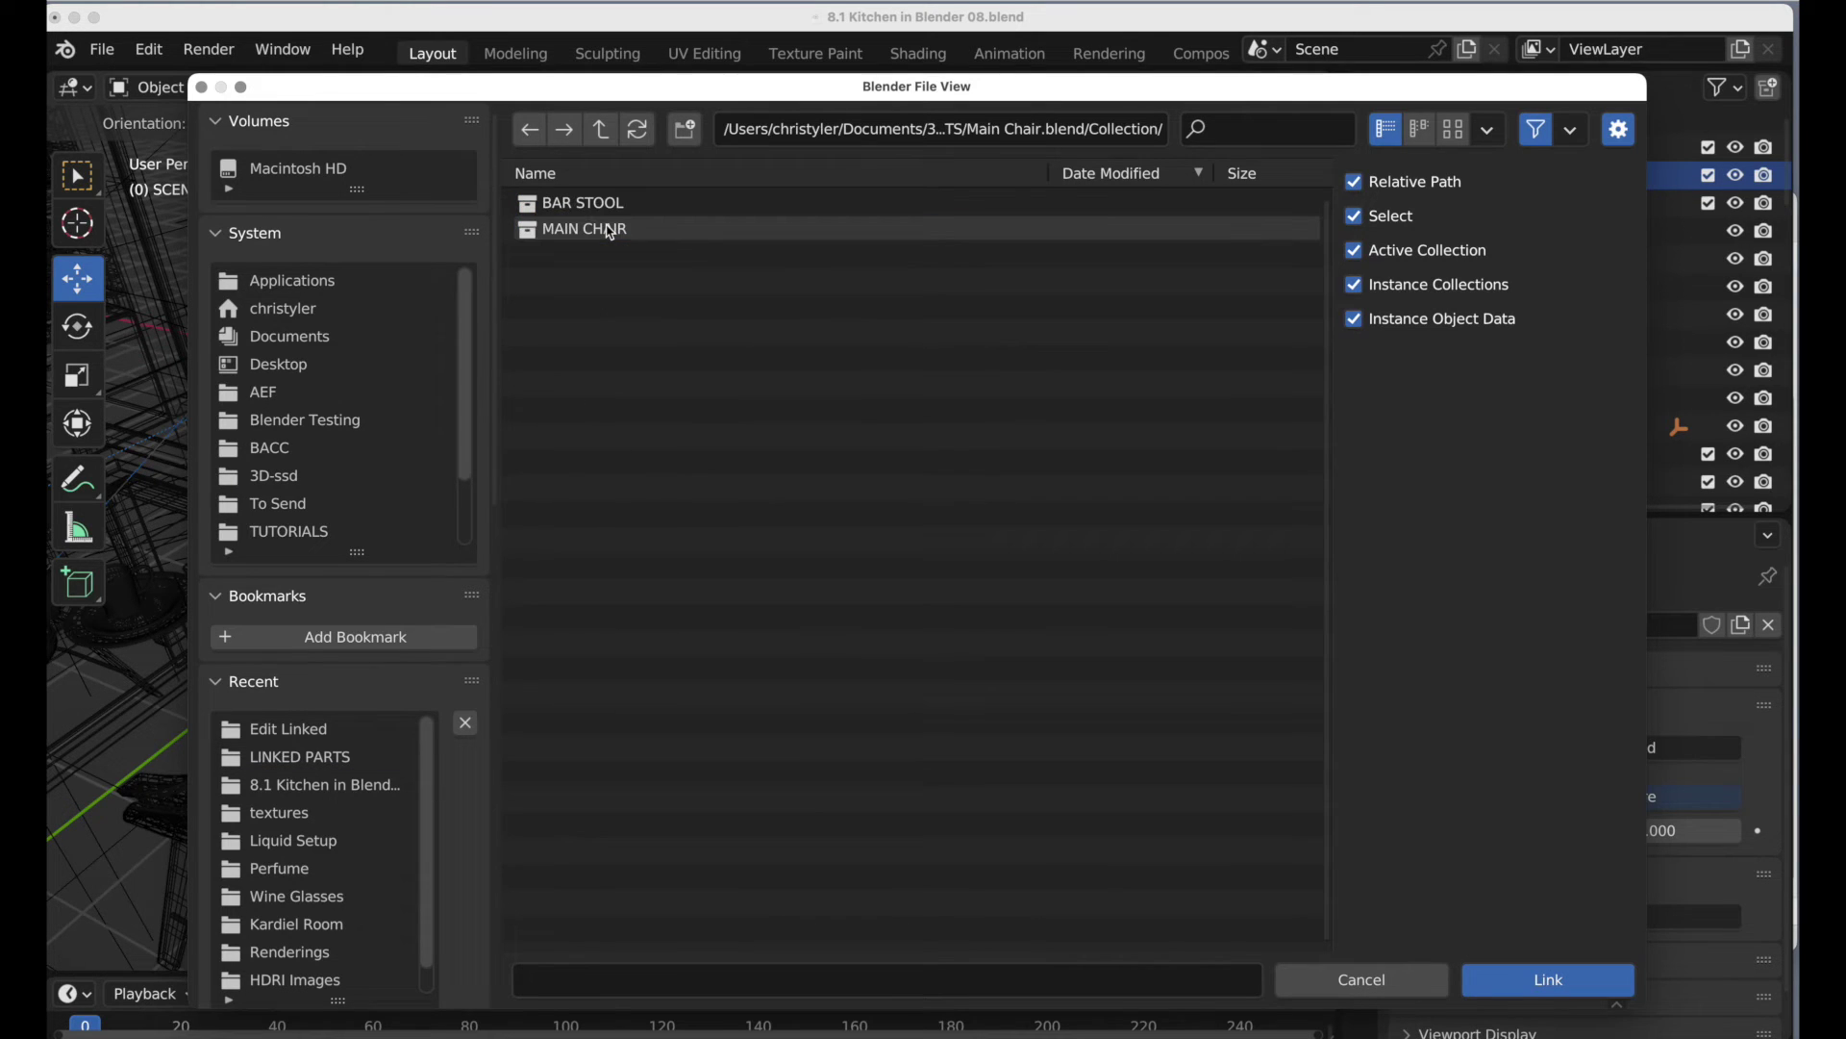
click(598, 203)
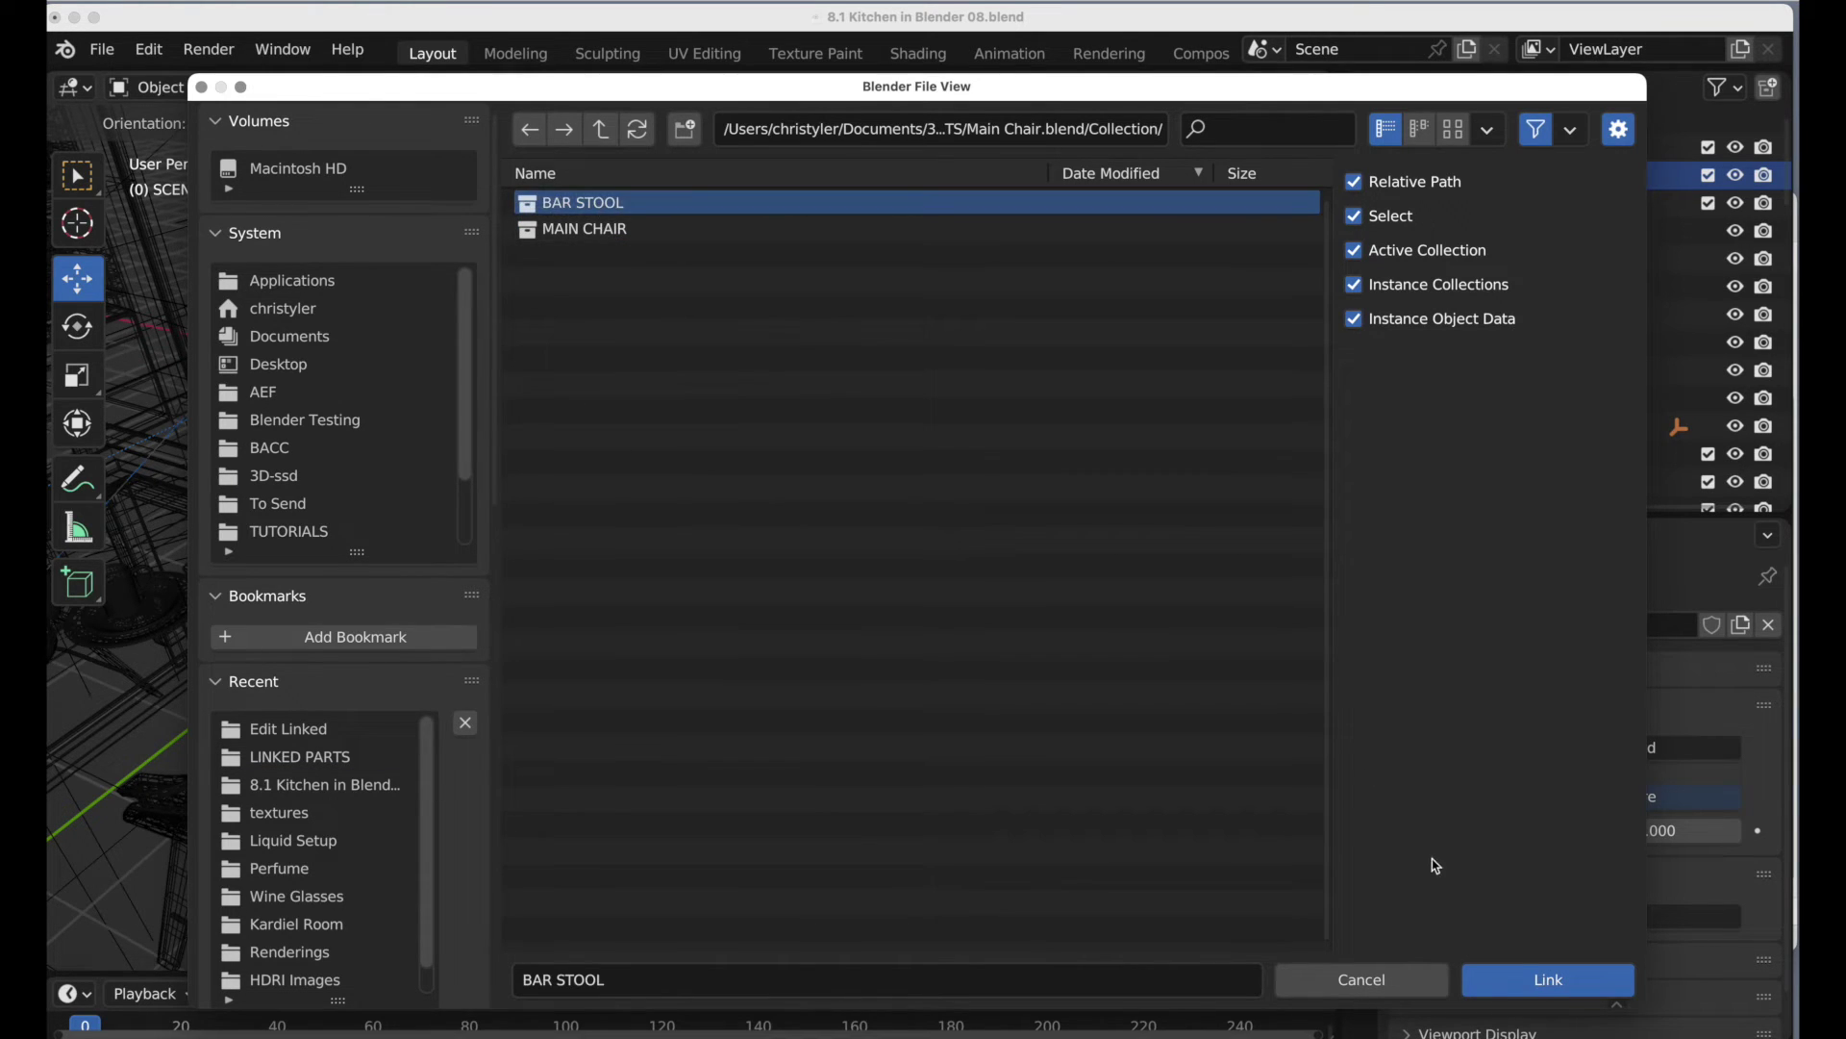
click(1521, 987)
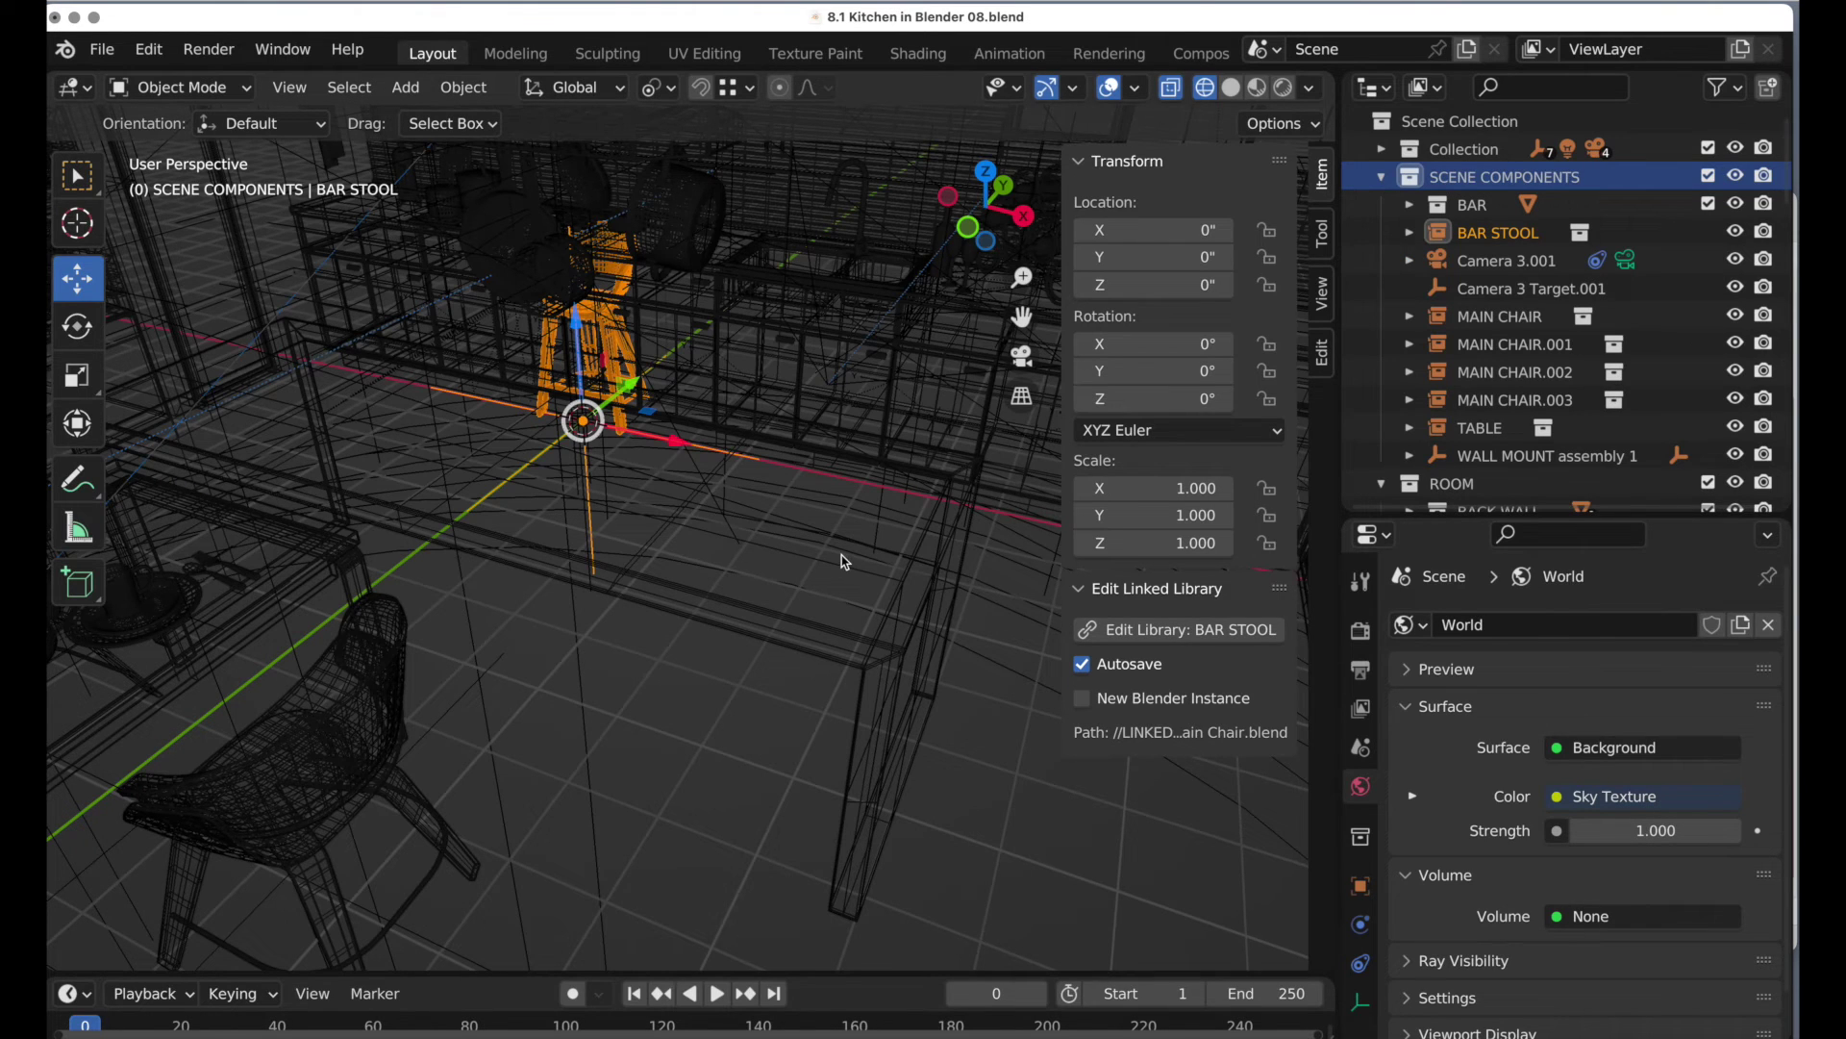
Step: In orthographic top view, place the stool by the table and add a copy turned 180°
click(986, 178)
click(1022, 396)
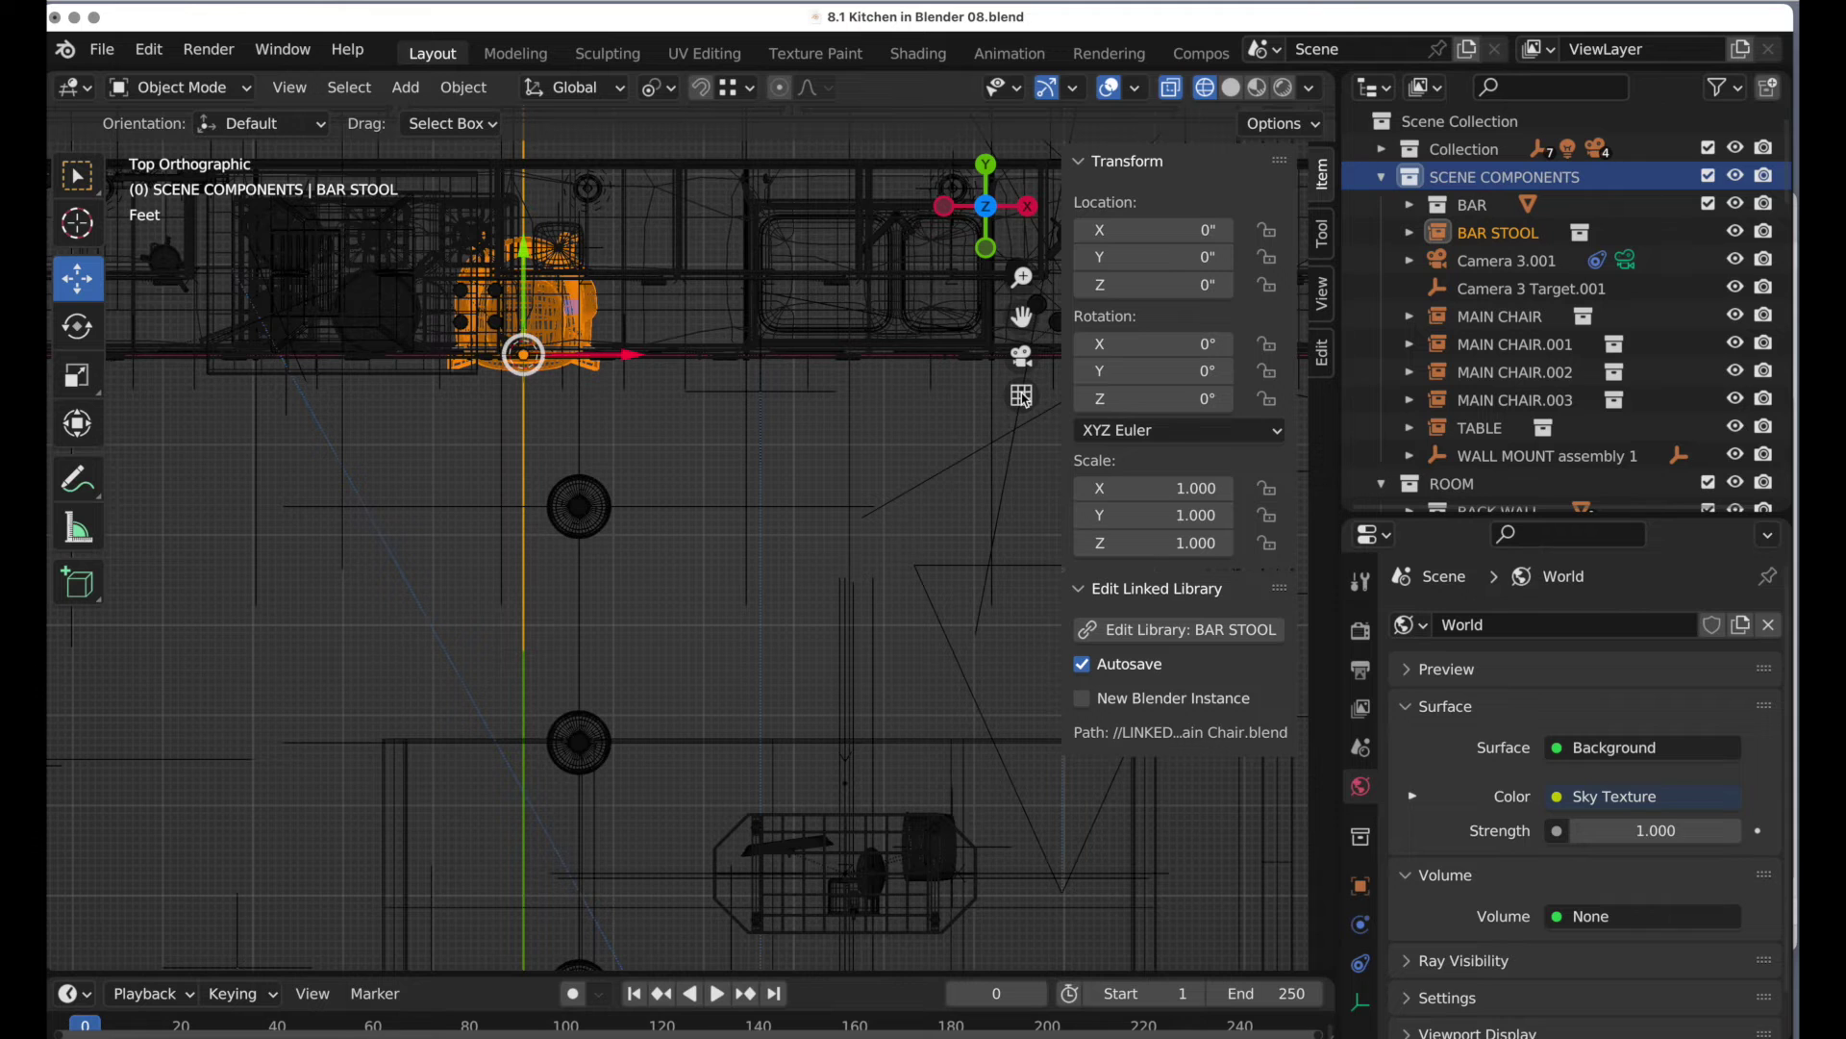
drag(582, 315, 967, 635)
shift+middle_drag(967, 635, 676, 421)
drag(650, 408, 791, 491)
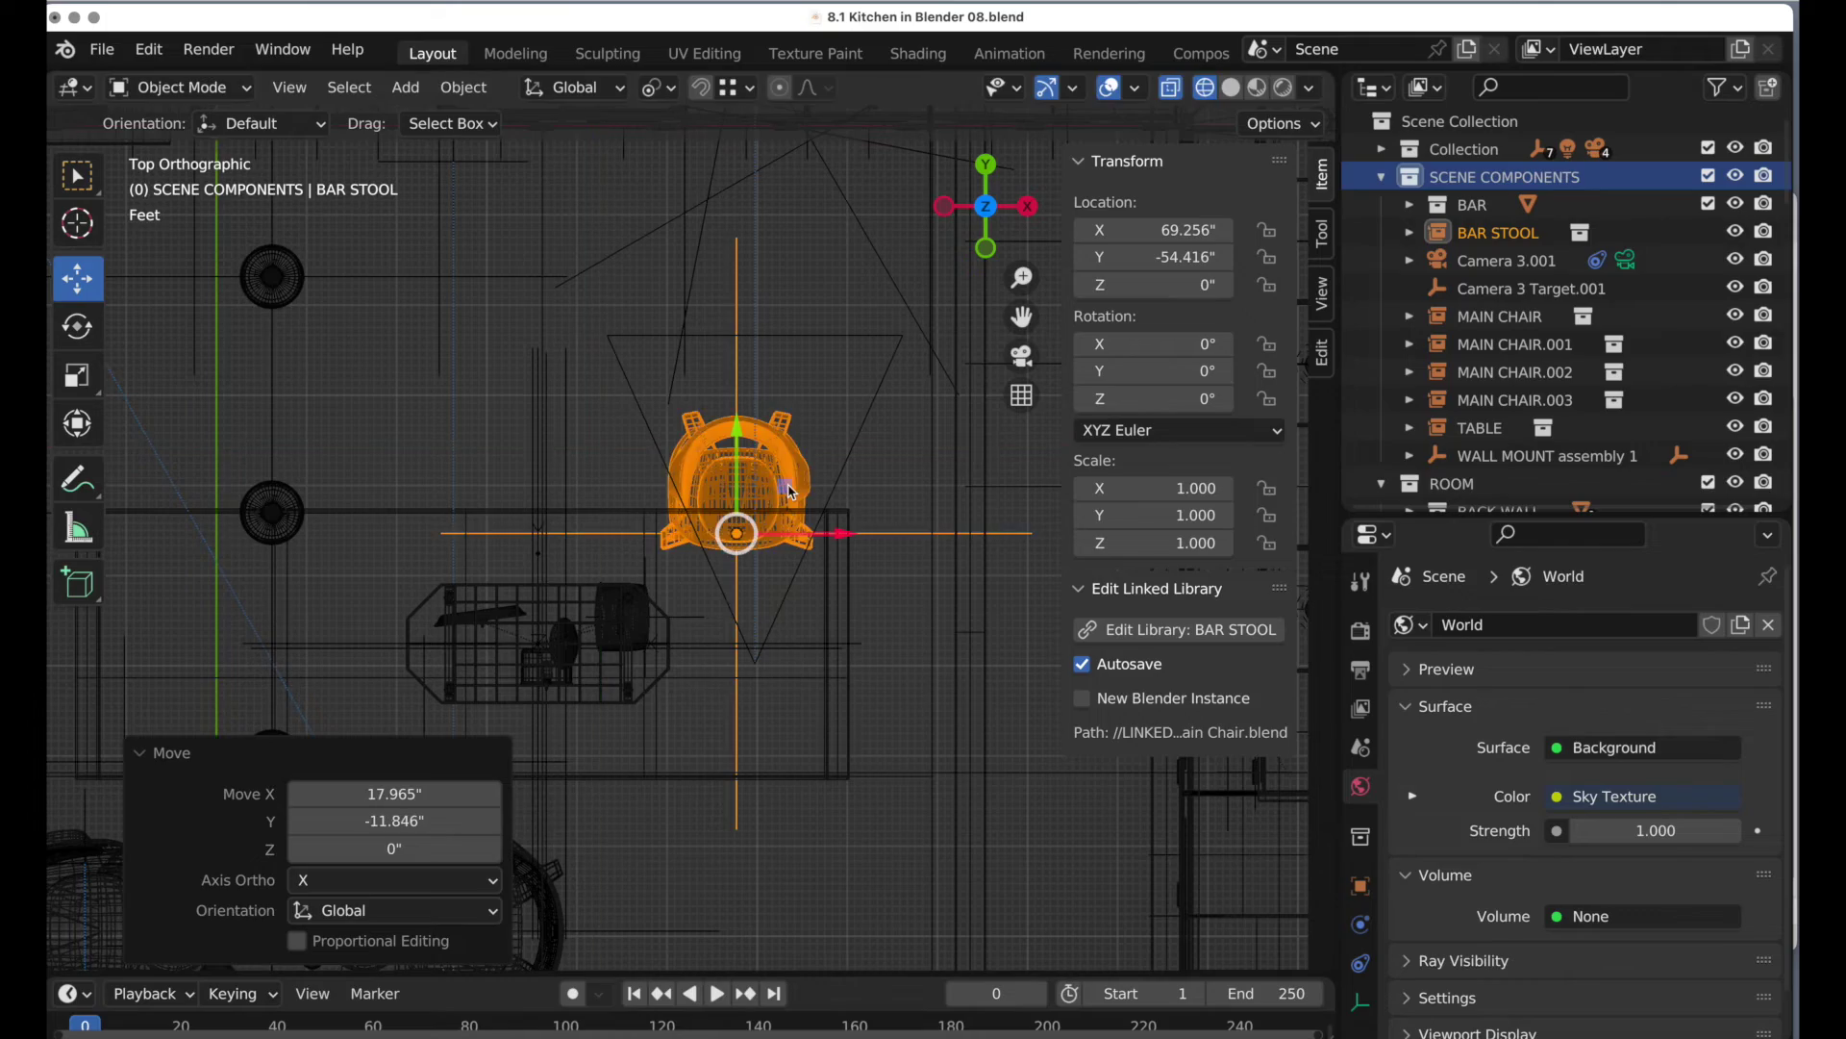
key(shift+d)
click(791, 721)
middle_drag(791, 721, 904, 673)
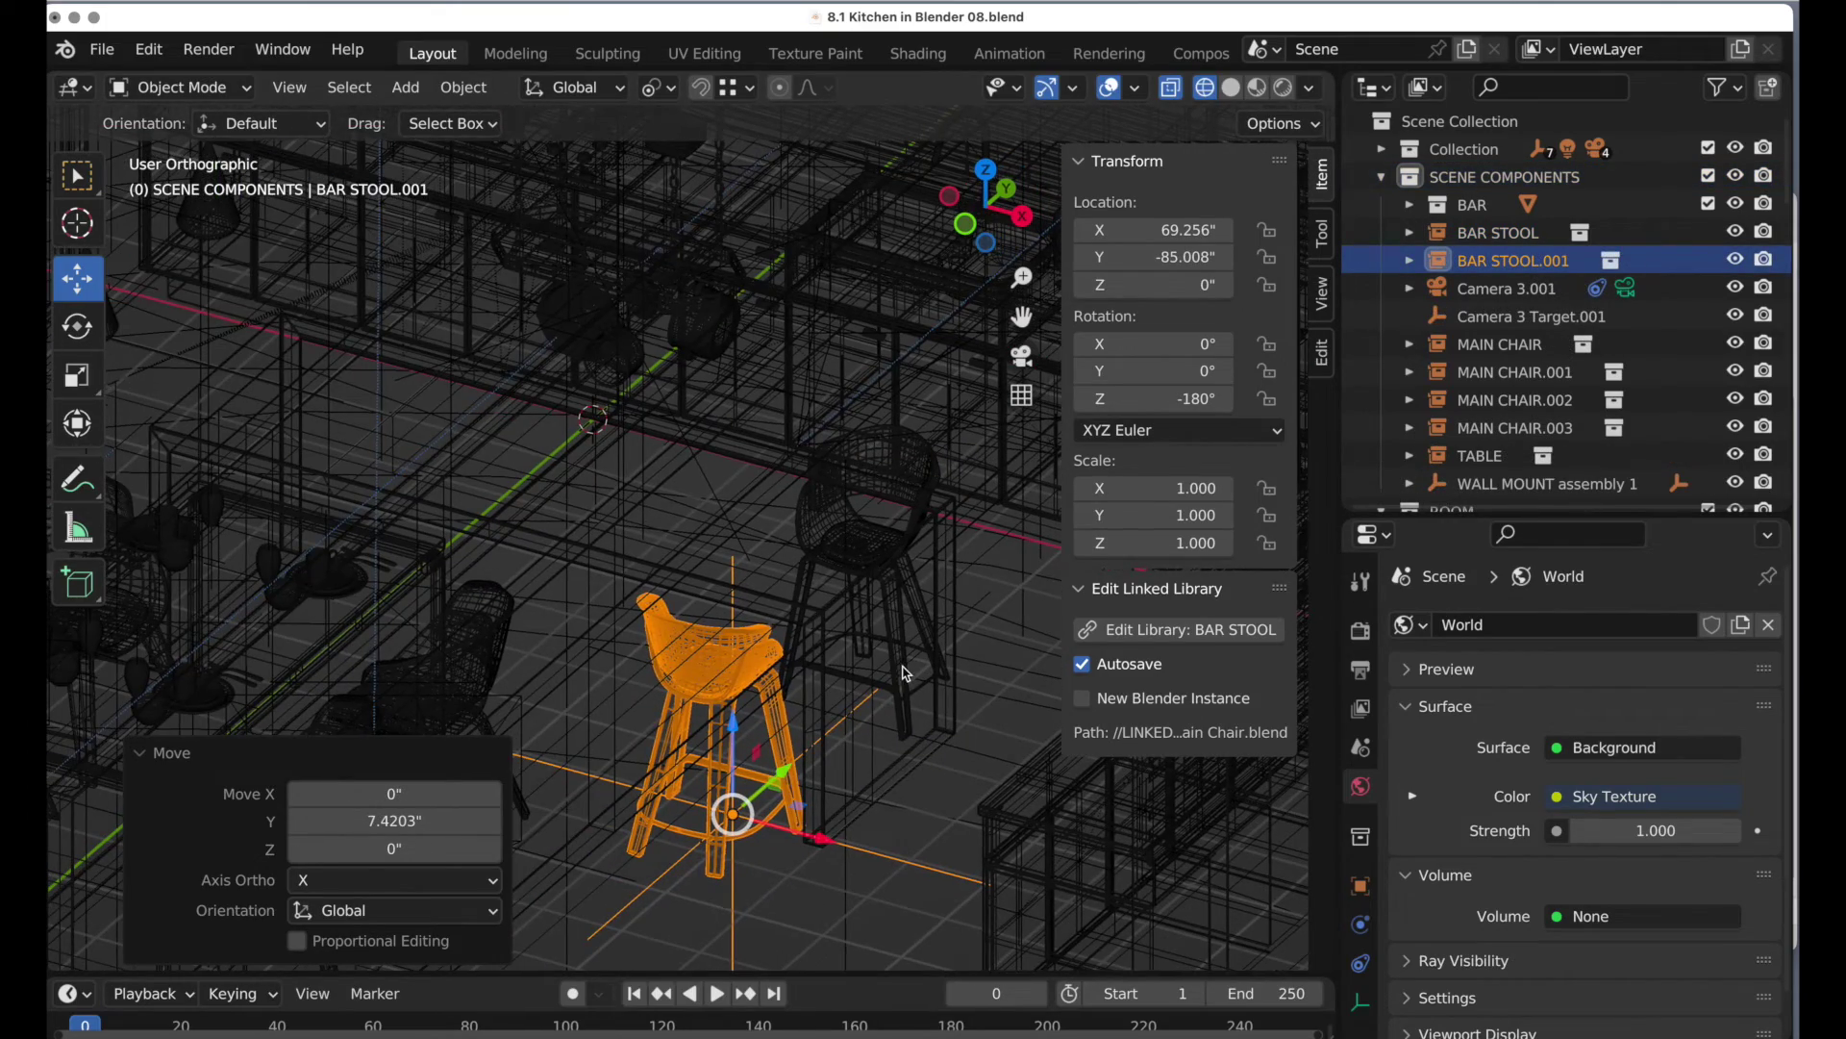
Step: Edit the linked BAR STOOL library and inspect the stool's leg frame and chair shell
click(1233, 631)
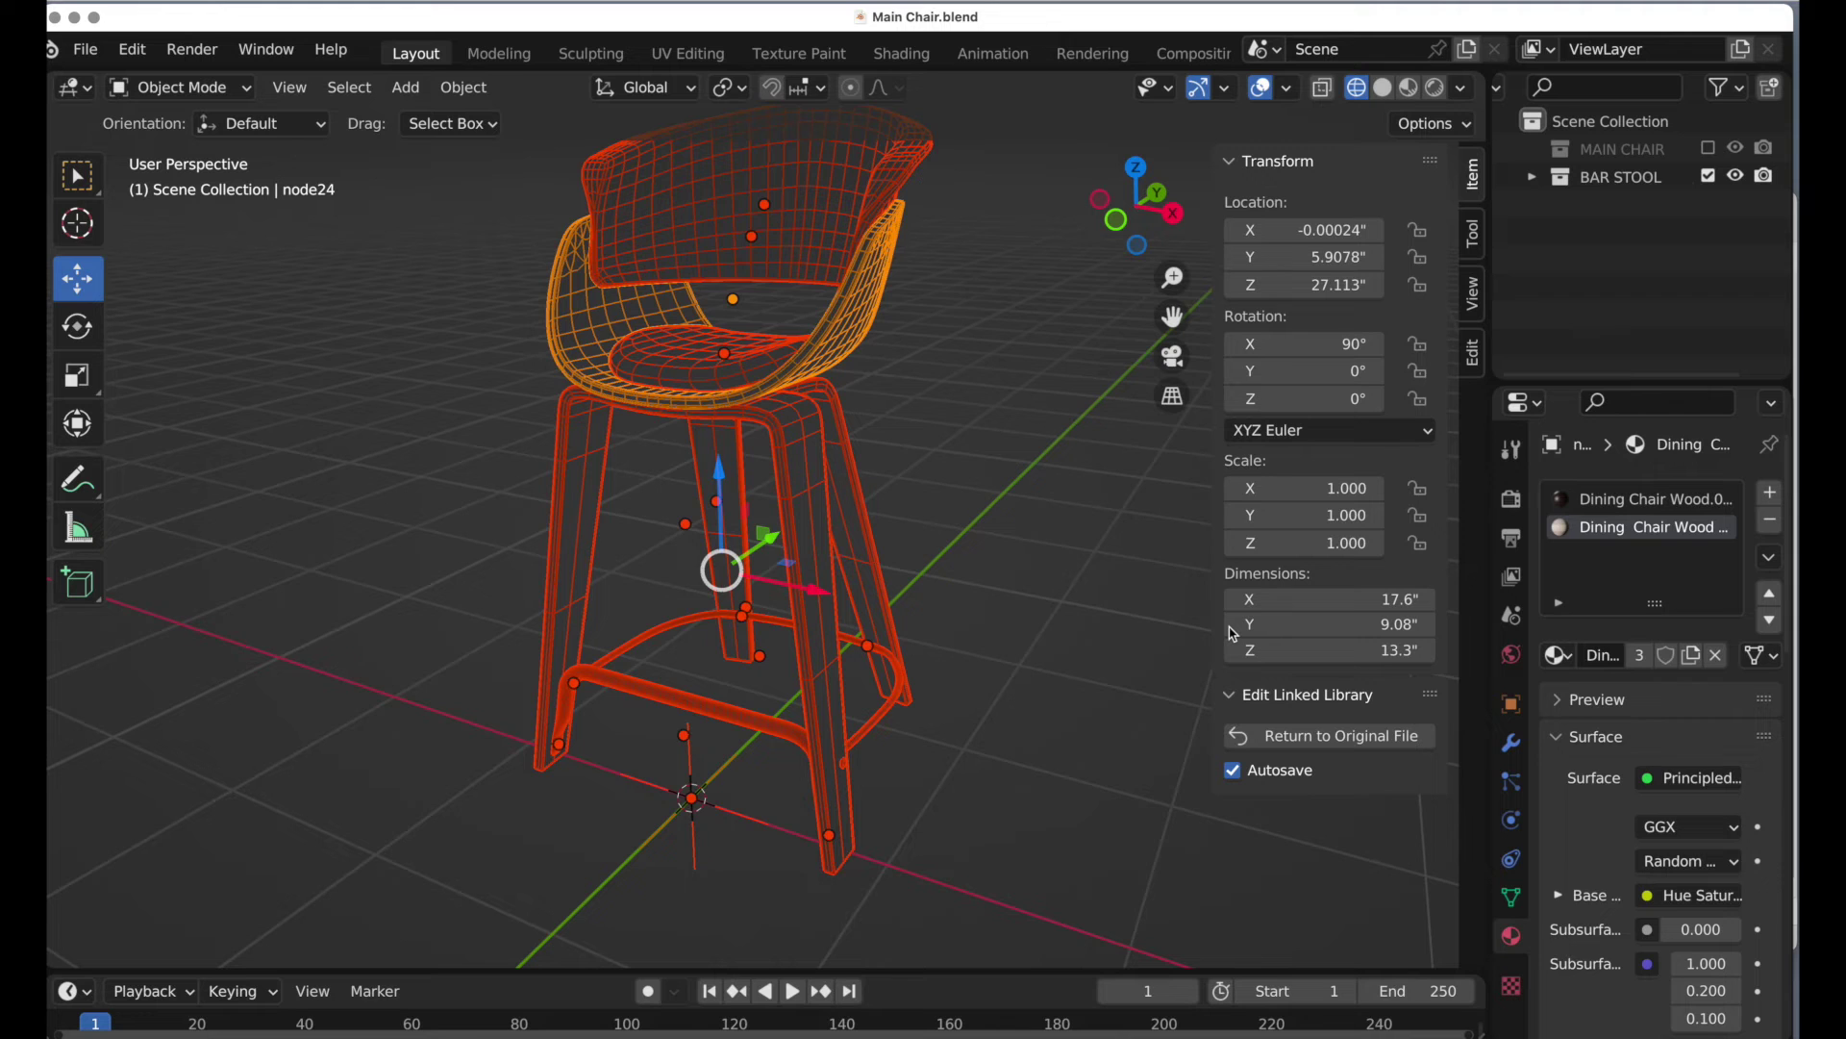
middle_drag(994, 528, 1066, 428)
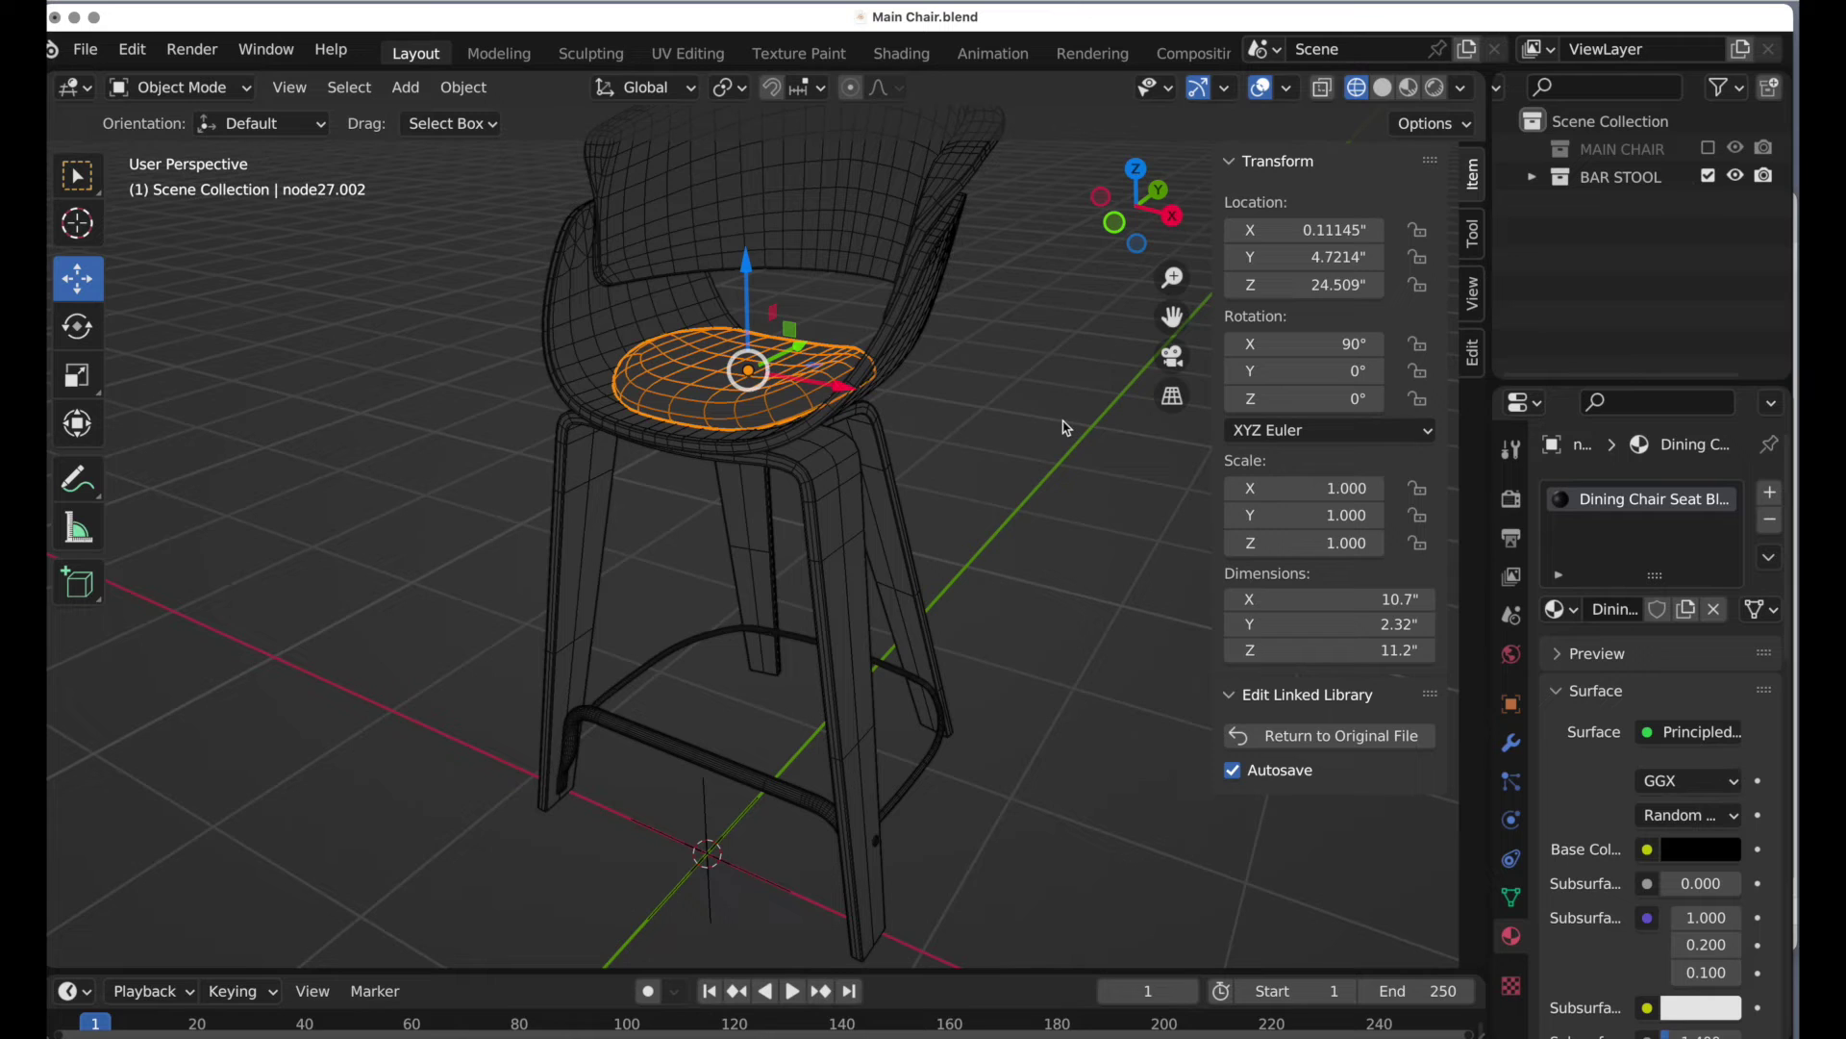
click(863, 504)
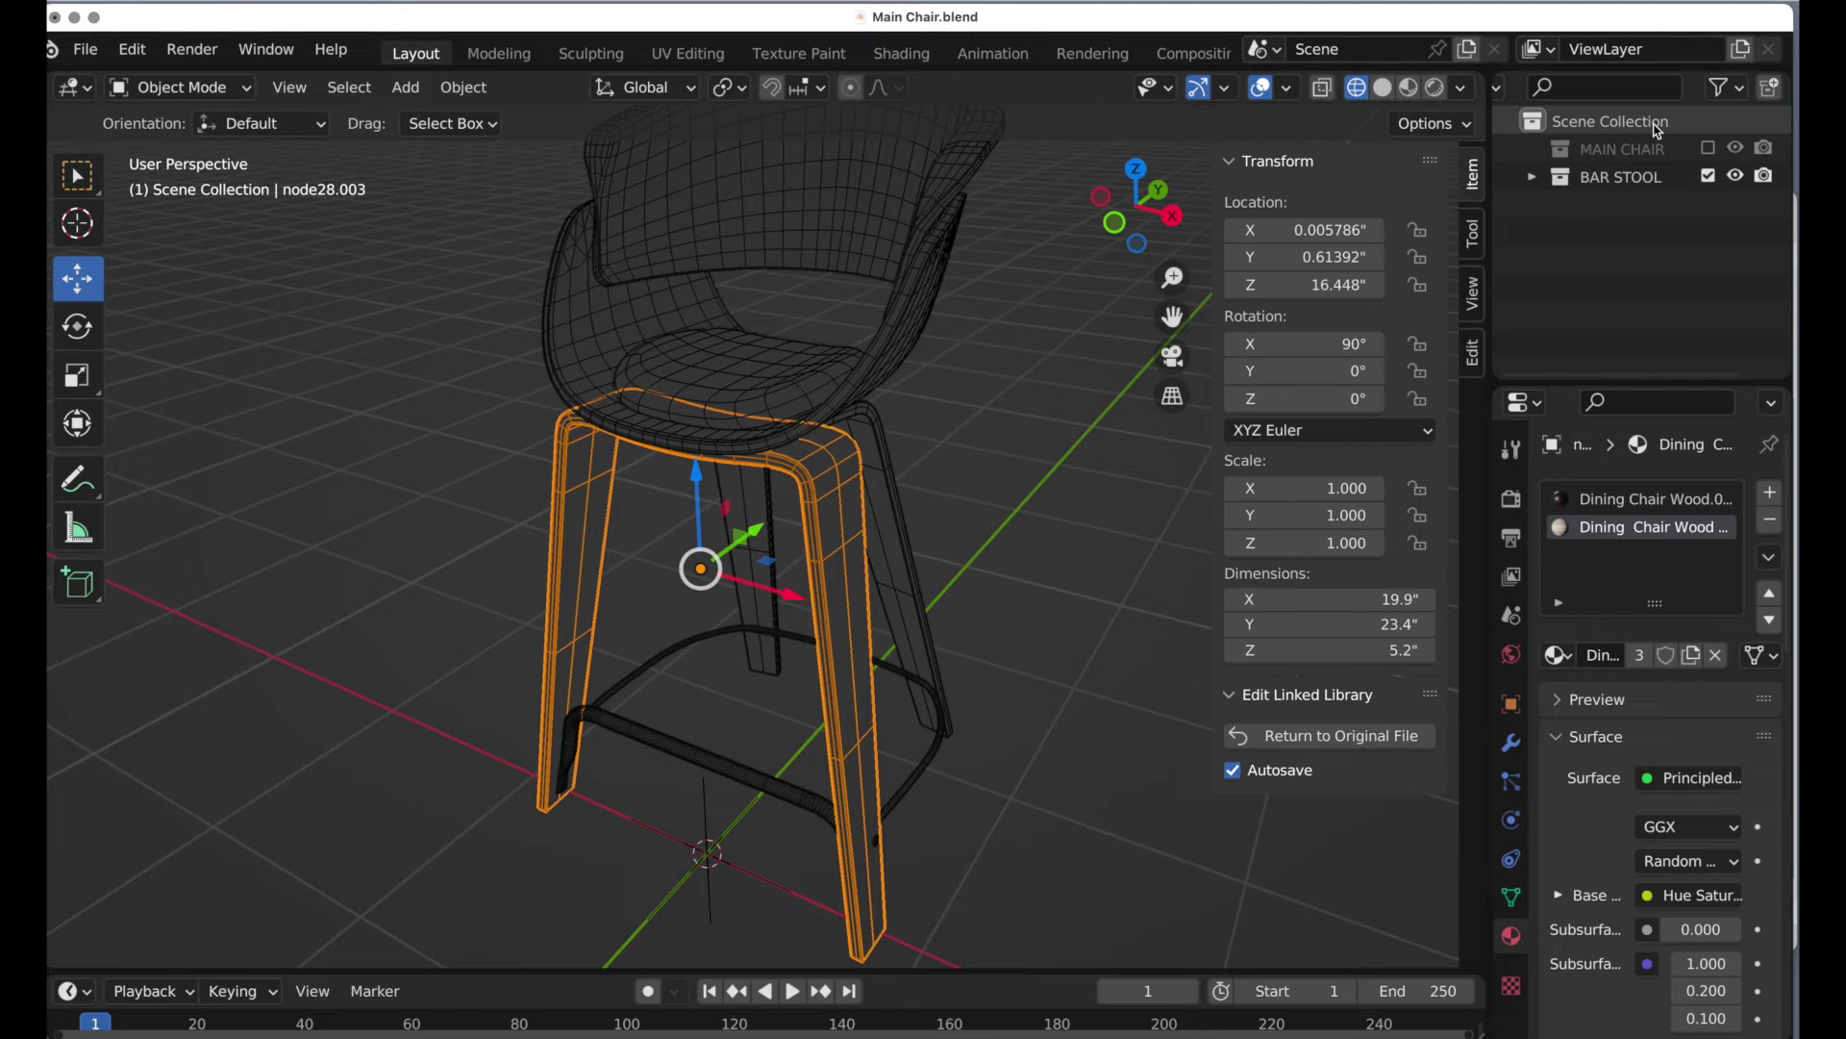
click(912, 306)
scroll(912, 303, up, 5)
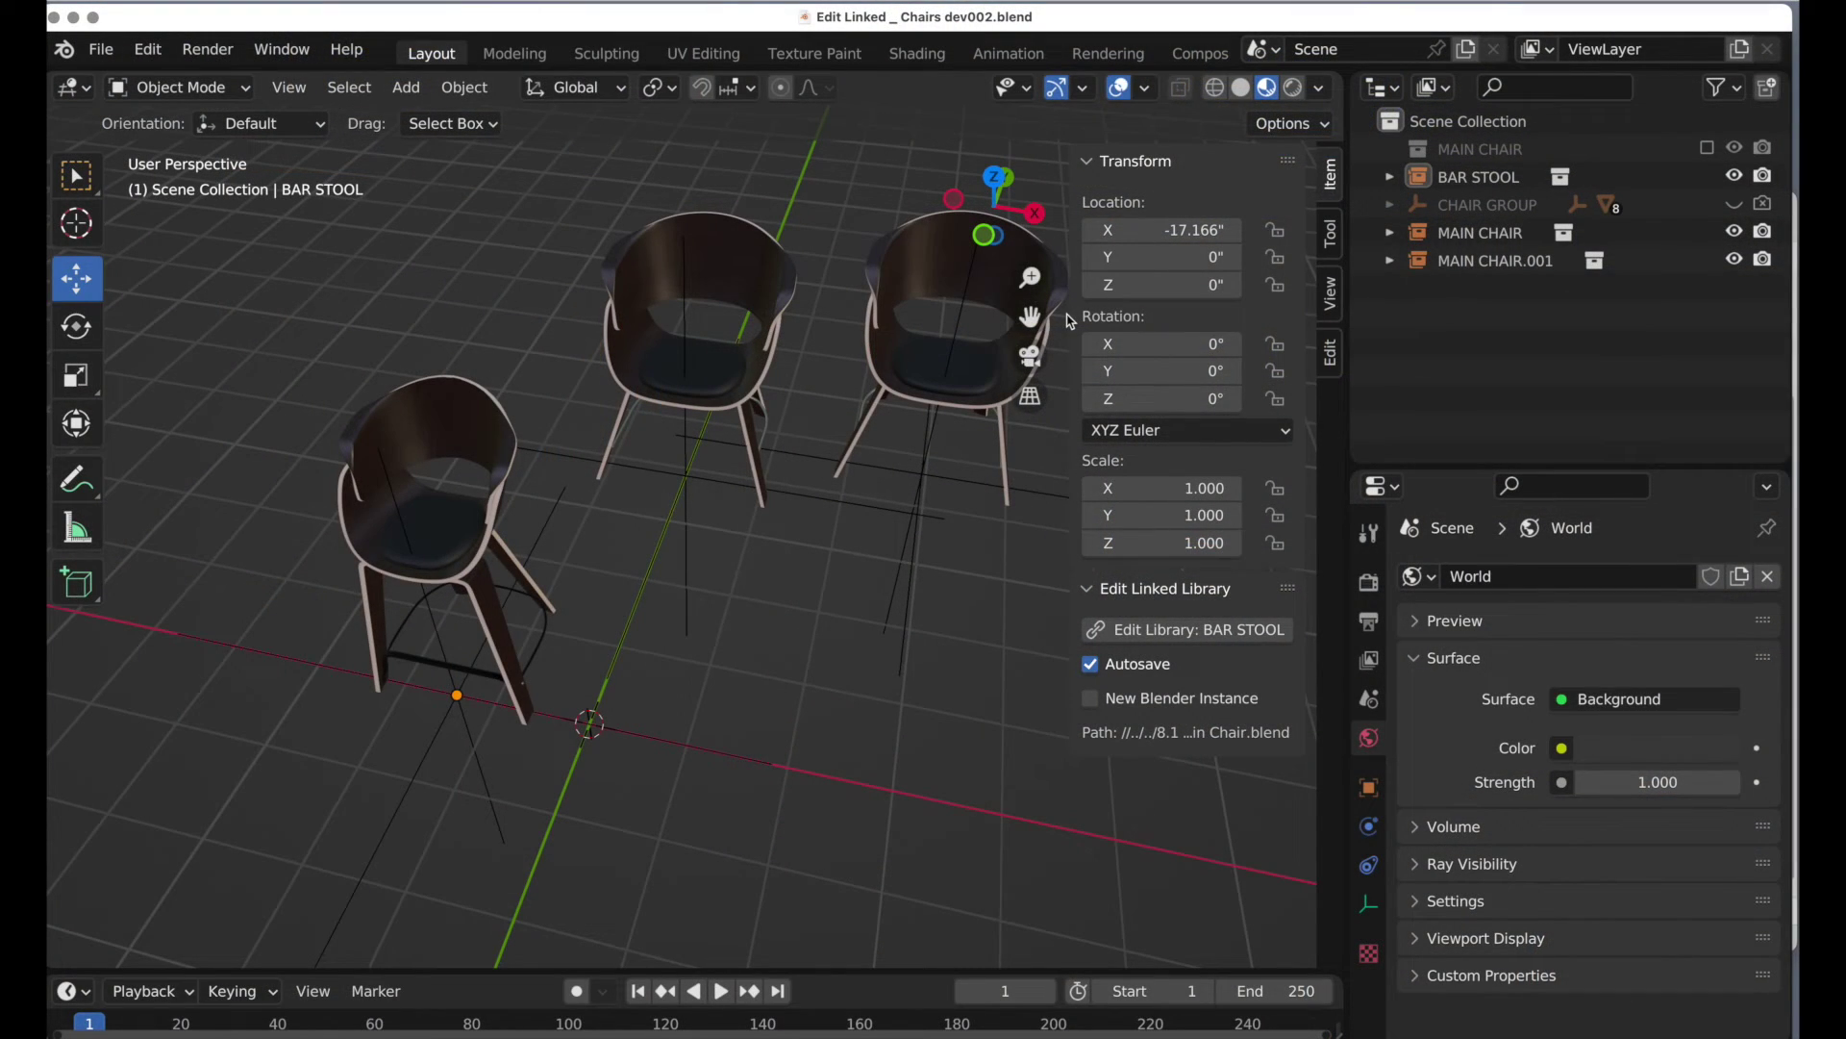
Step: Select the right-hand MAIN CHAIR instance and bring up Object > Relations
middle_drag(824, 480, 673, 408)
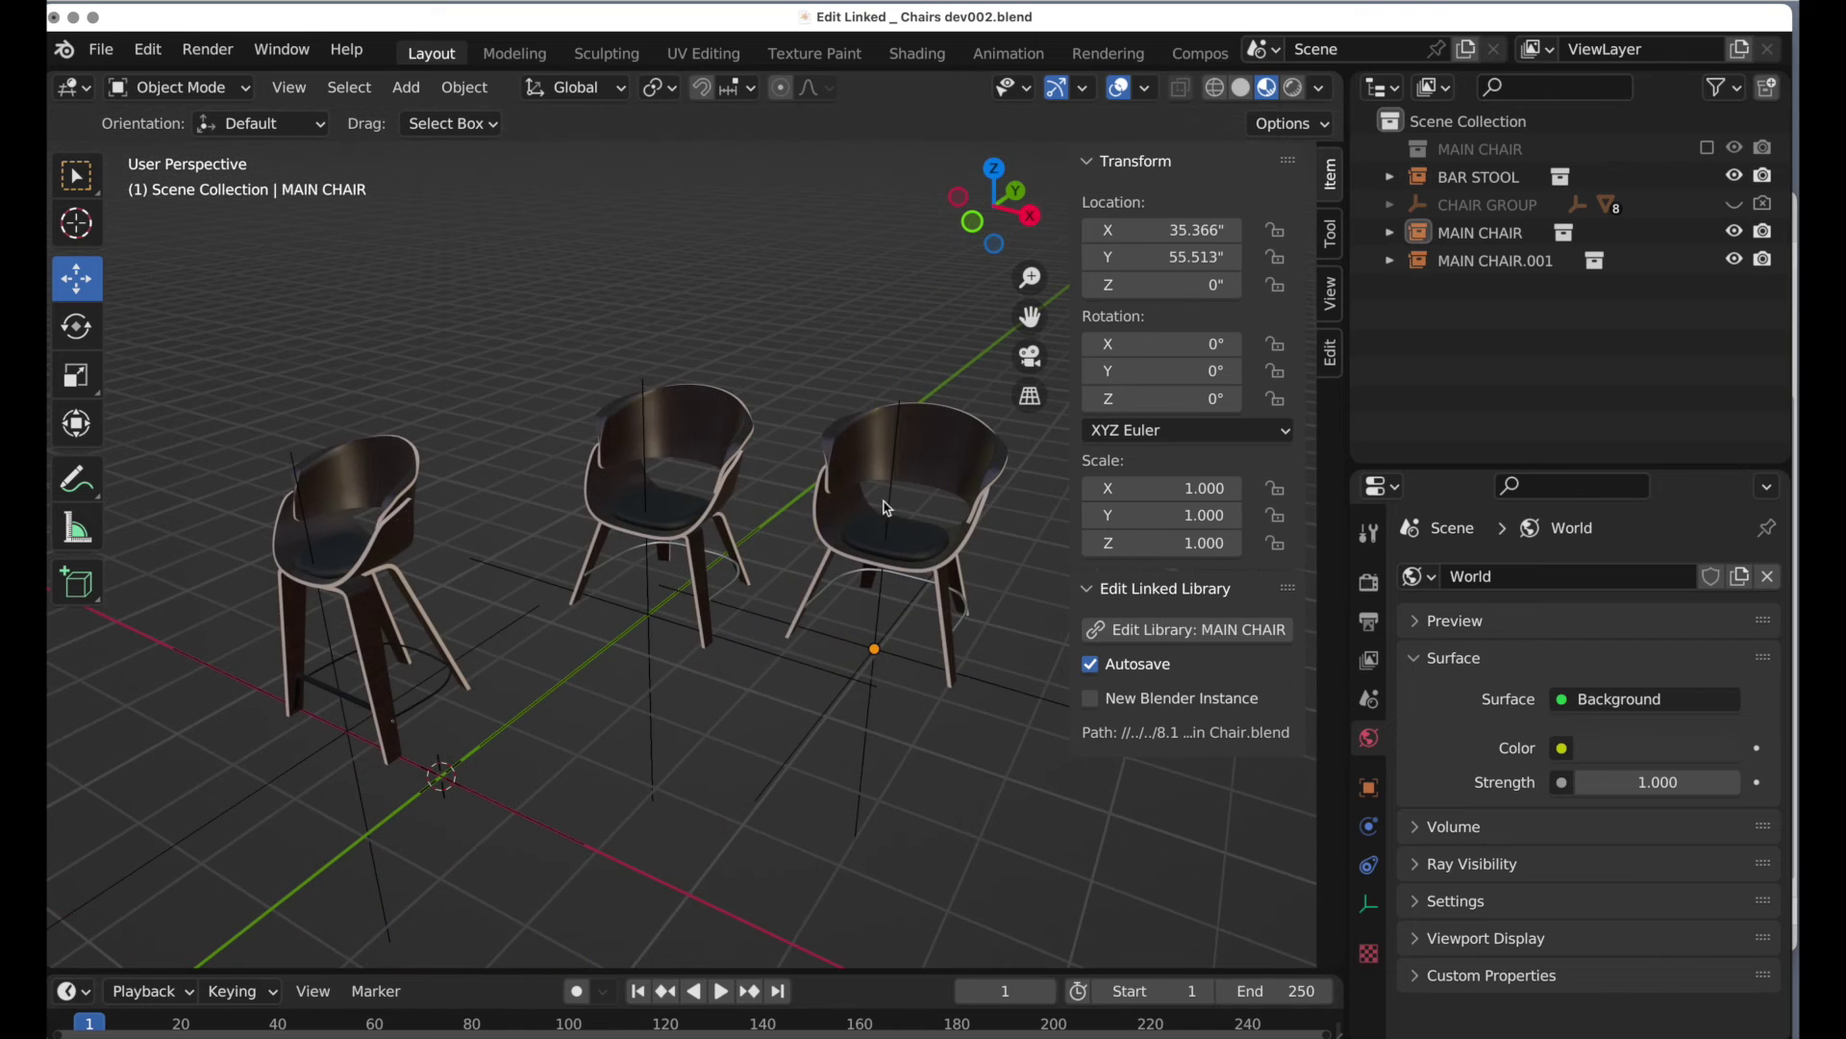
click(890, 524)
scroll(909, 548, up, 6)
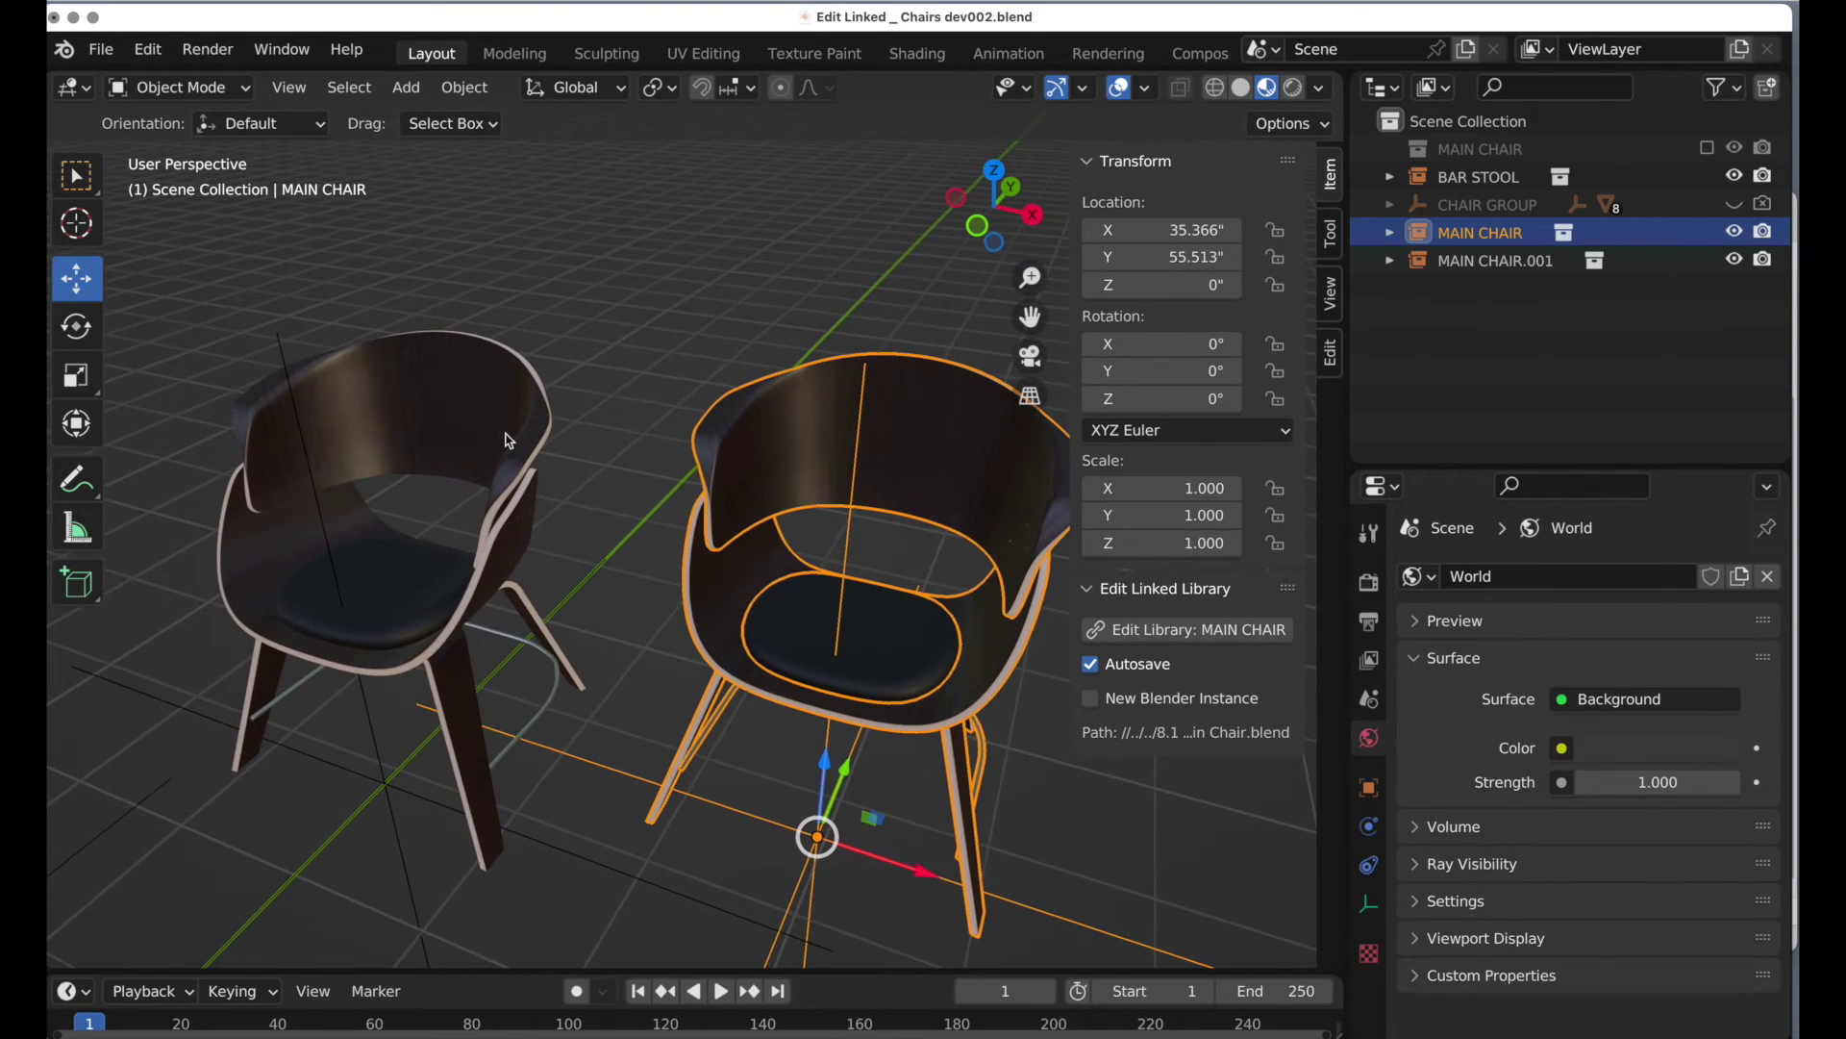
click(509, 440)
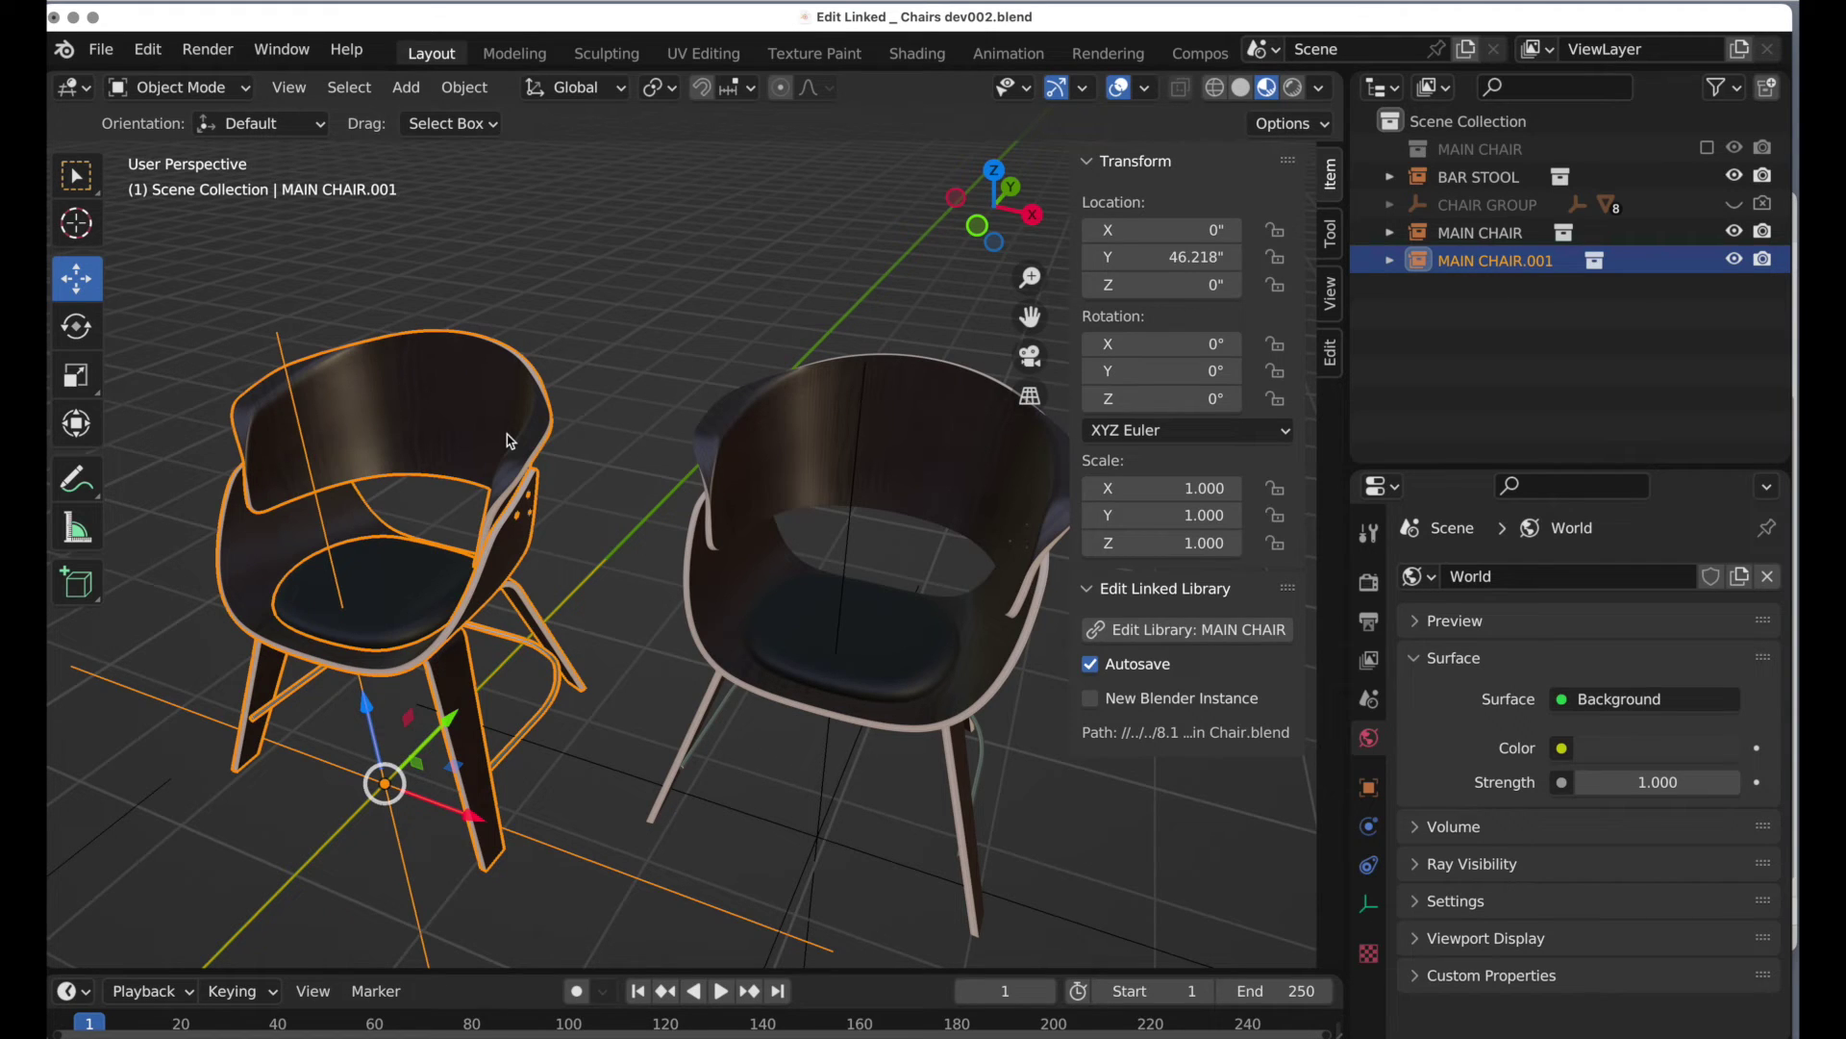
click(754, 579)
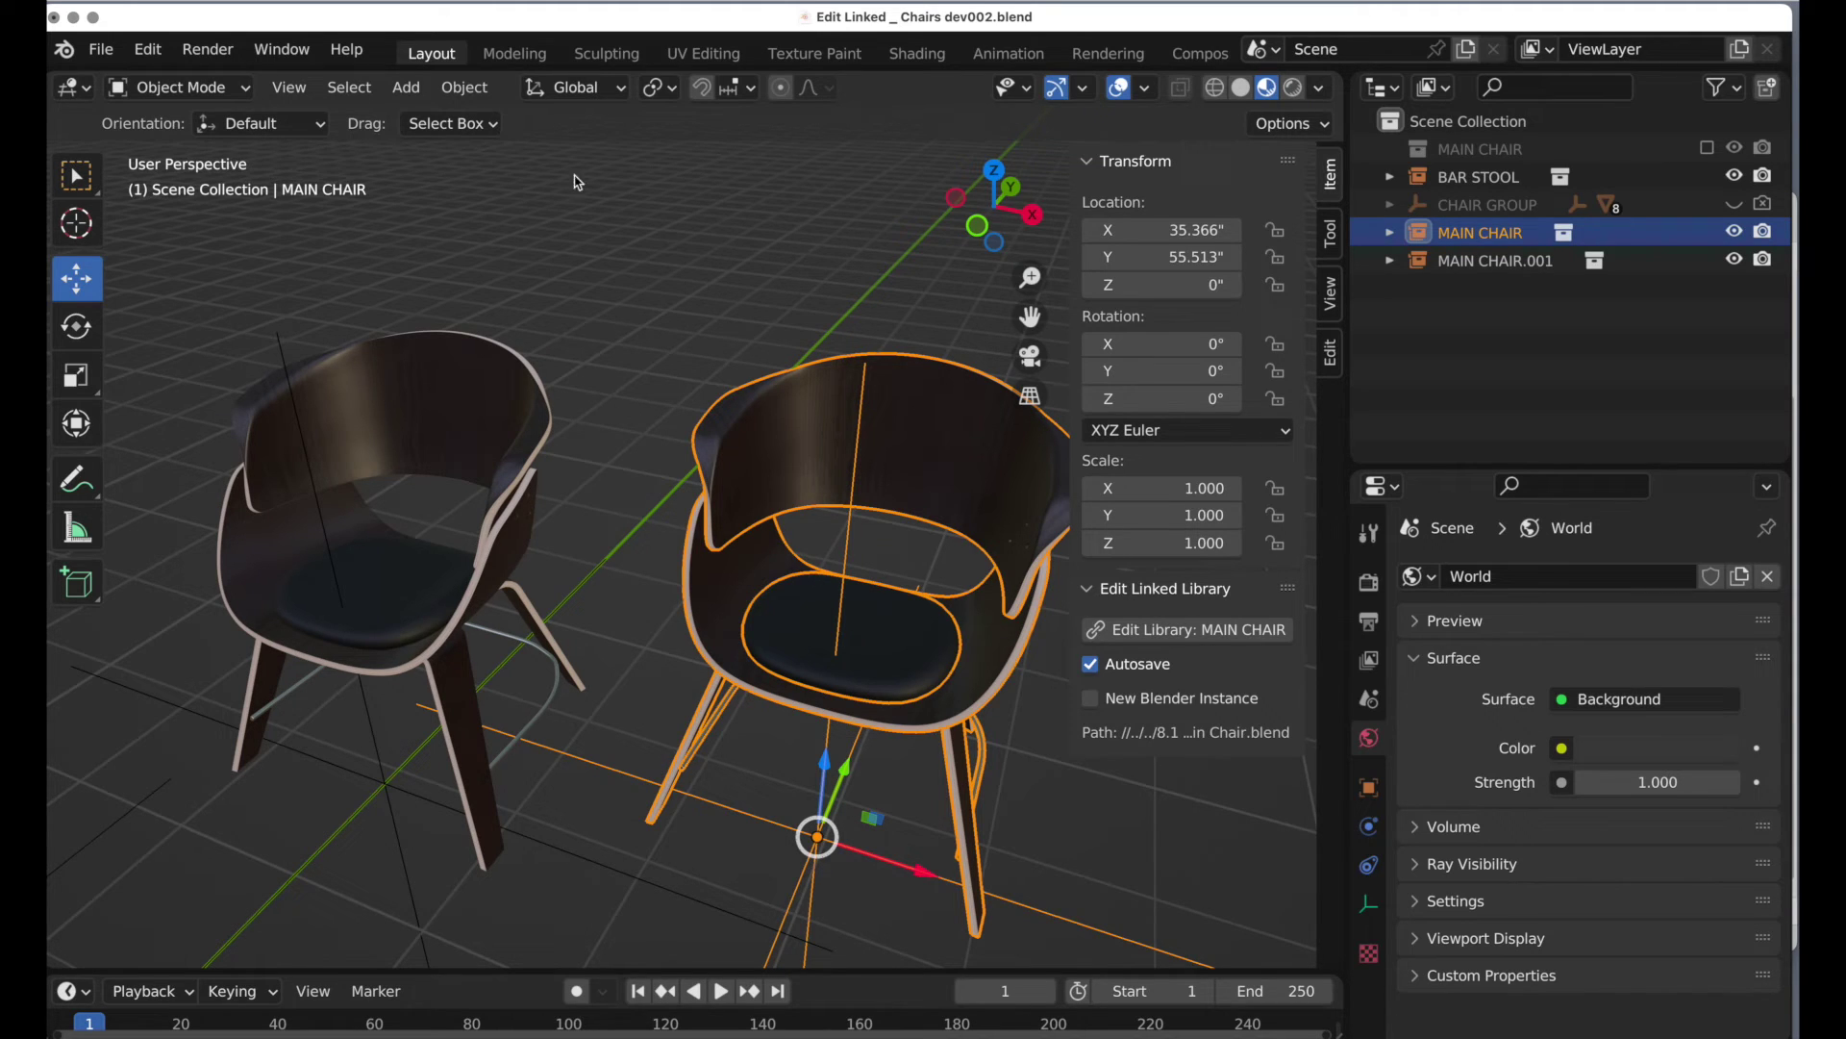
click(465, 89)
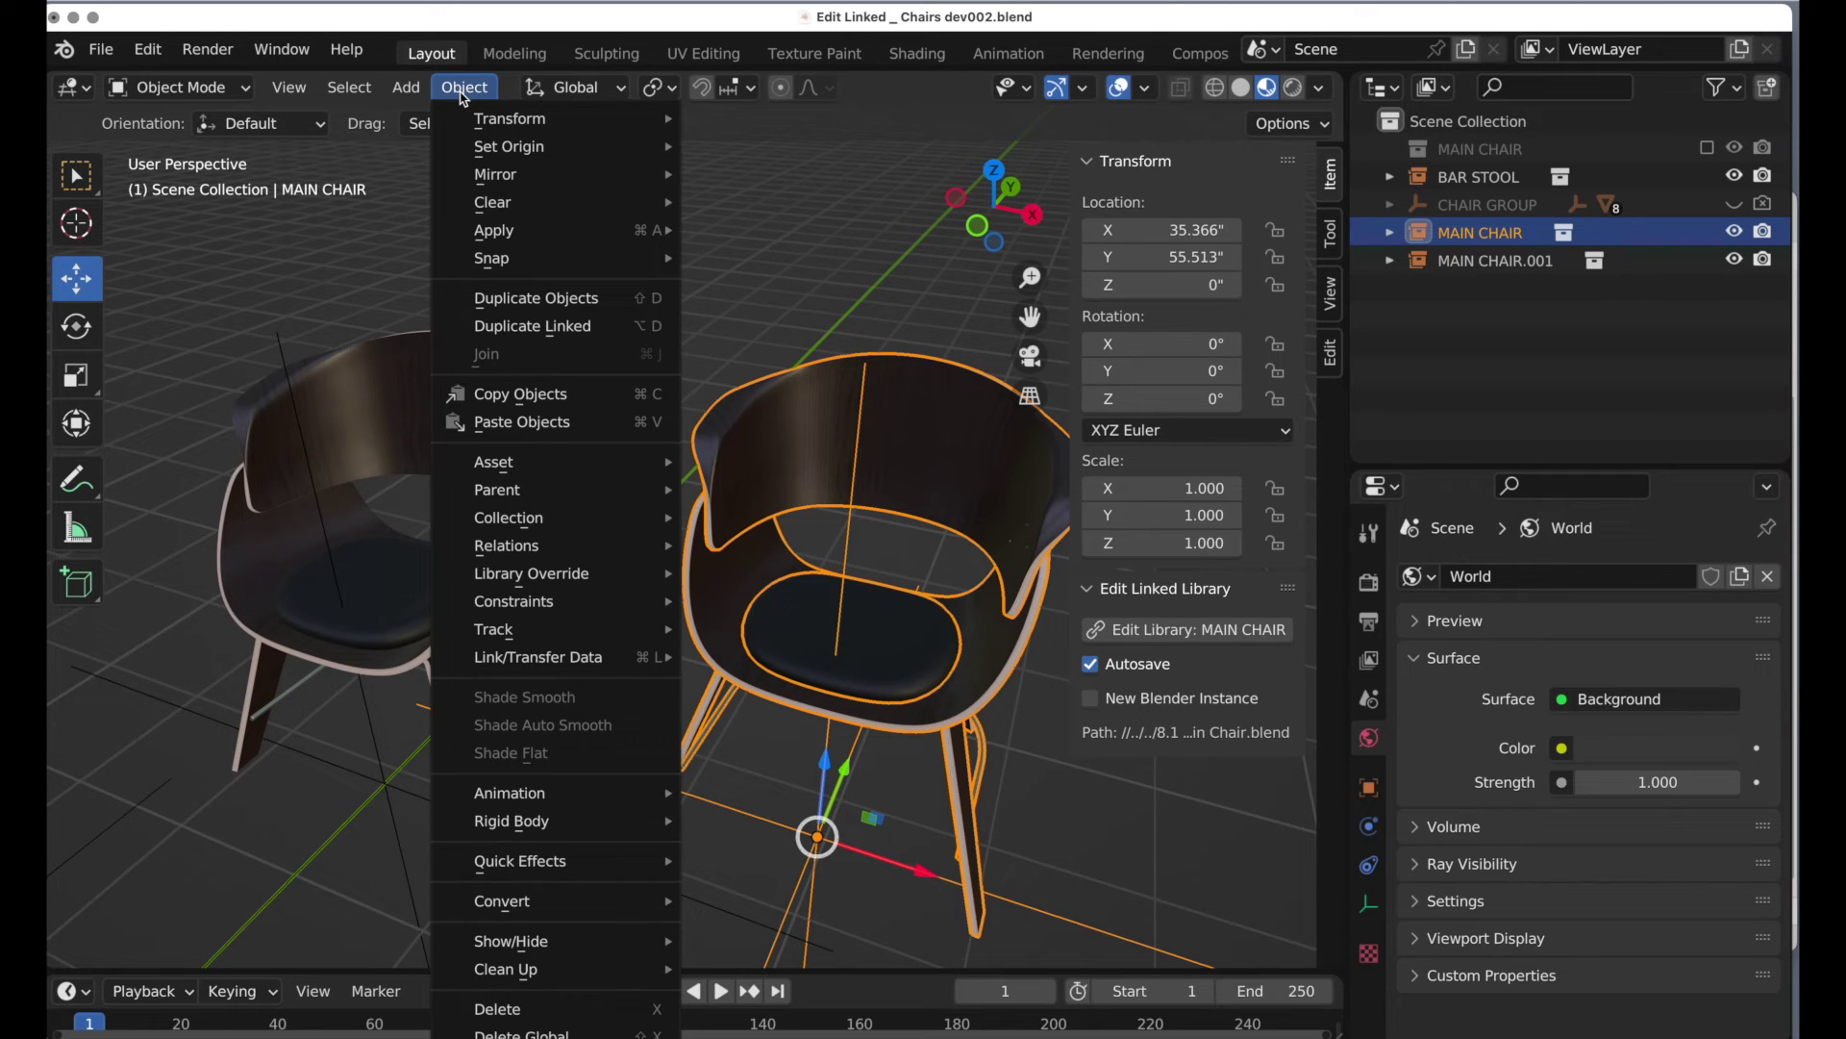
mouse_move(563, 548)
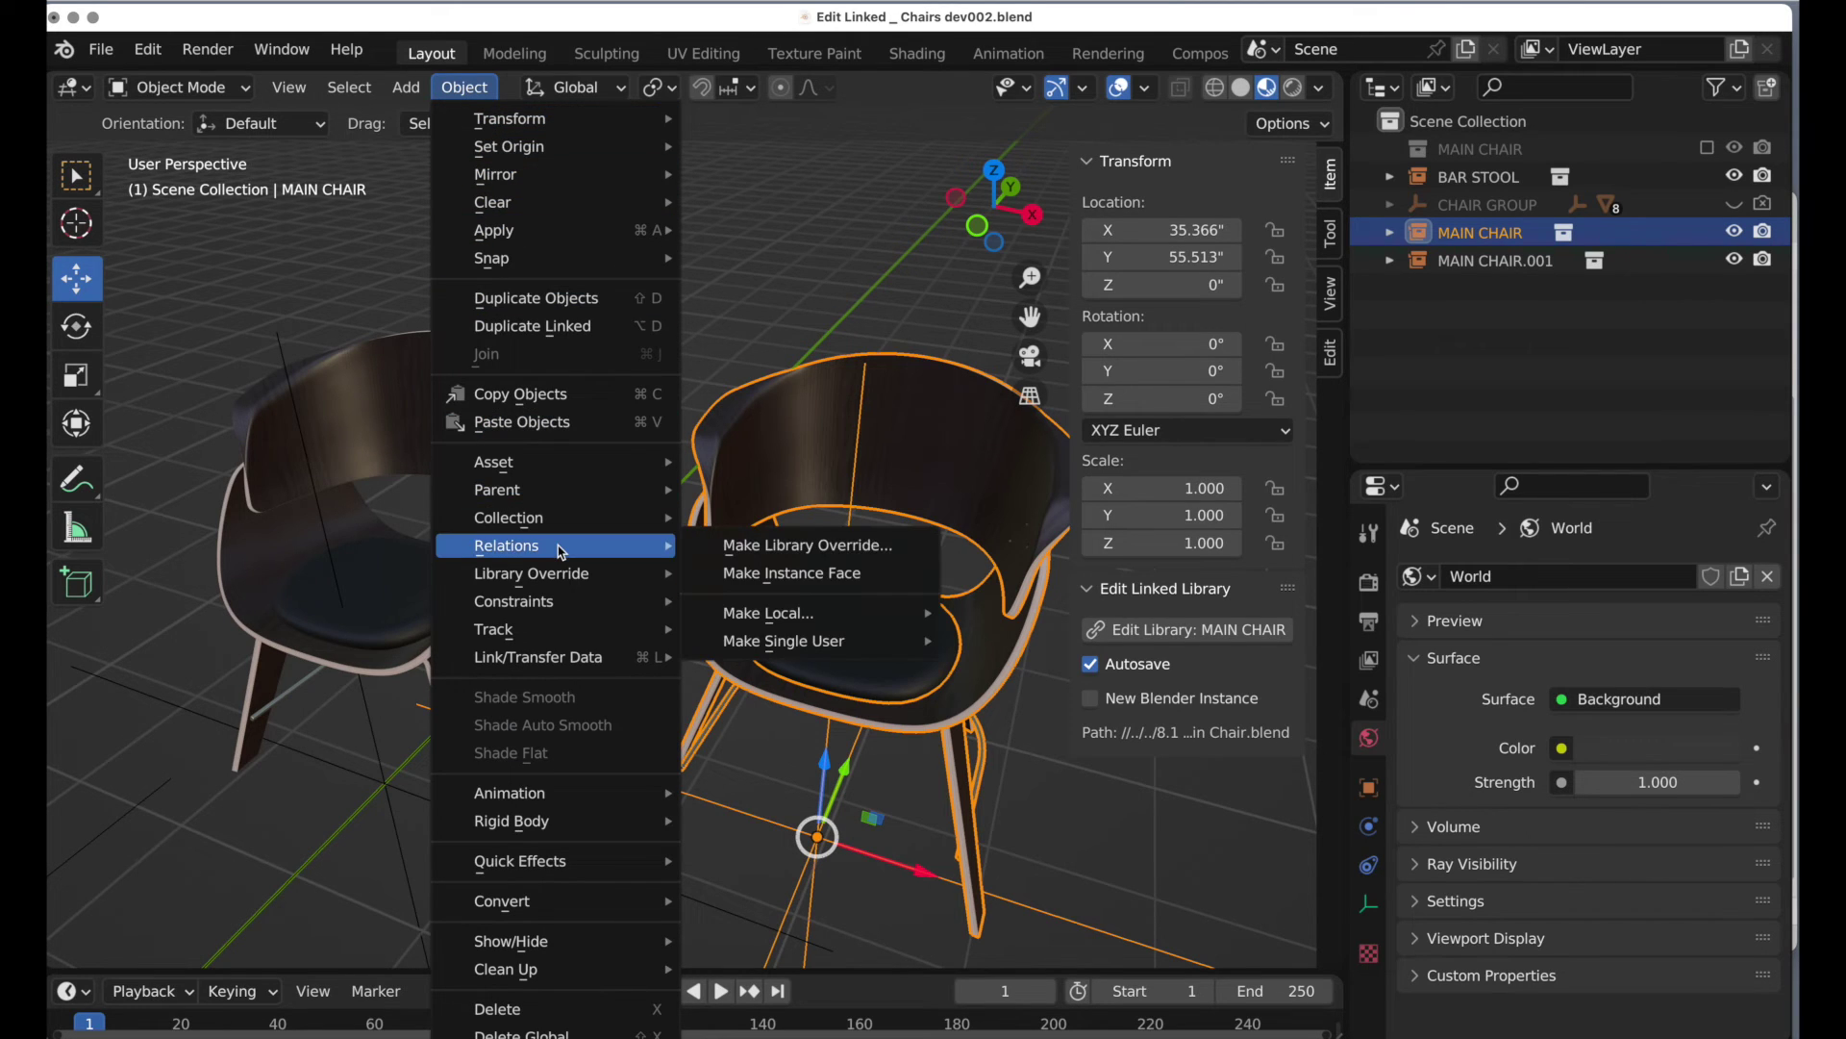
Step: Make MAIN CHAIR a library override and expand MAIN CHAIR.001 > CHAIR LOCATION in the Outliner
click(723, 546)
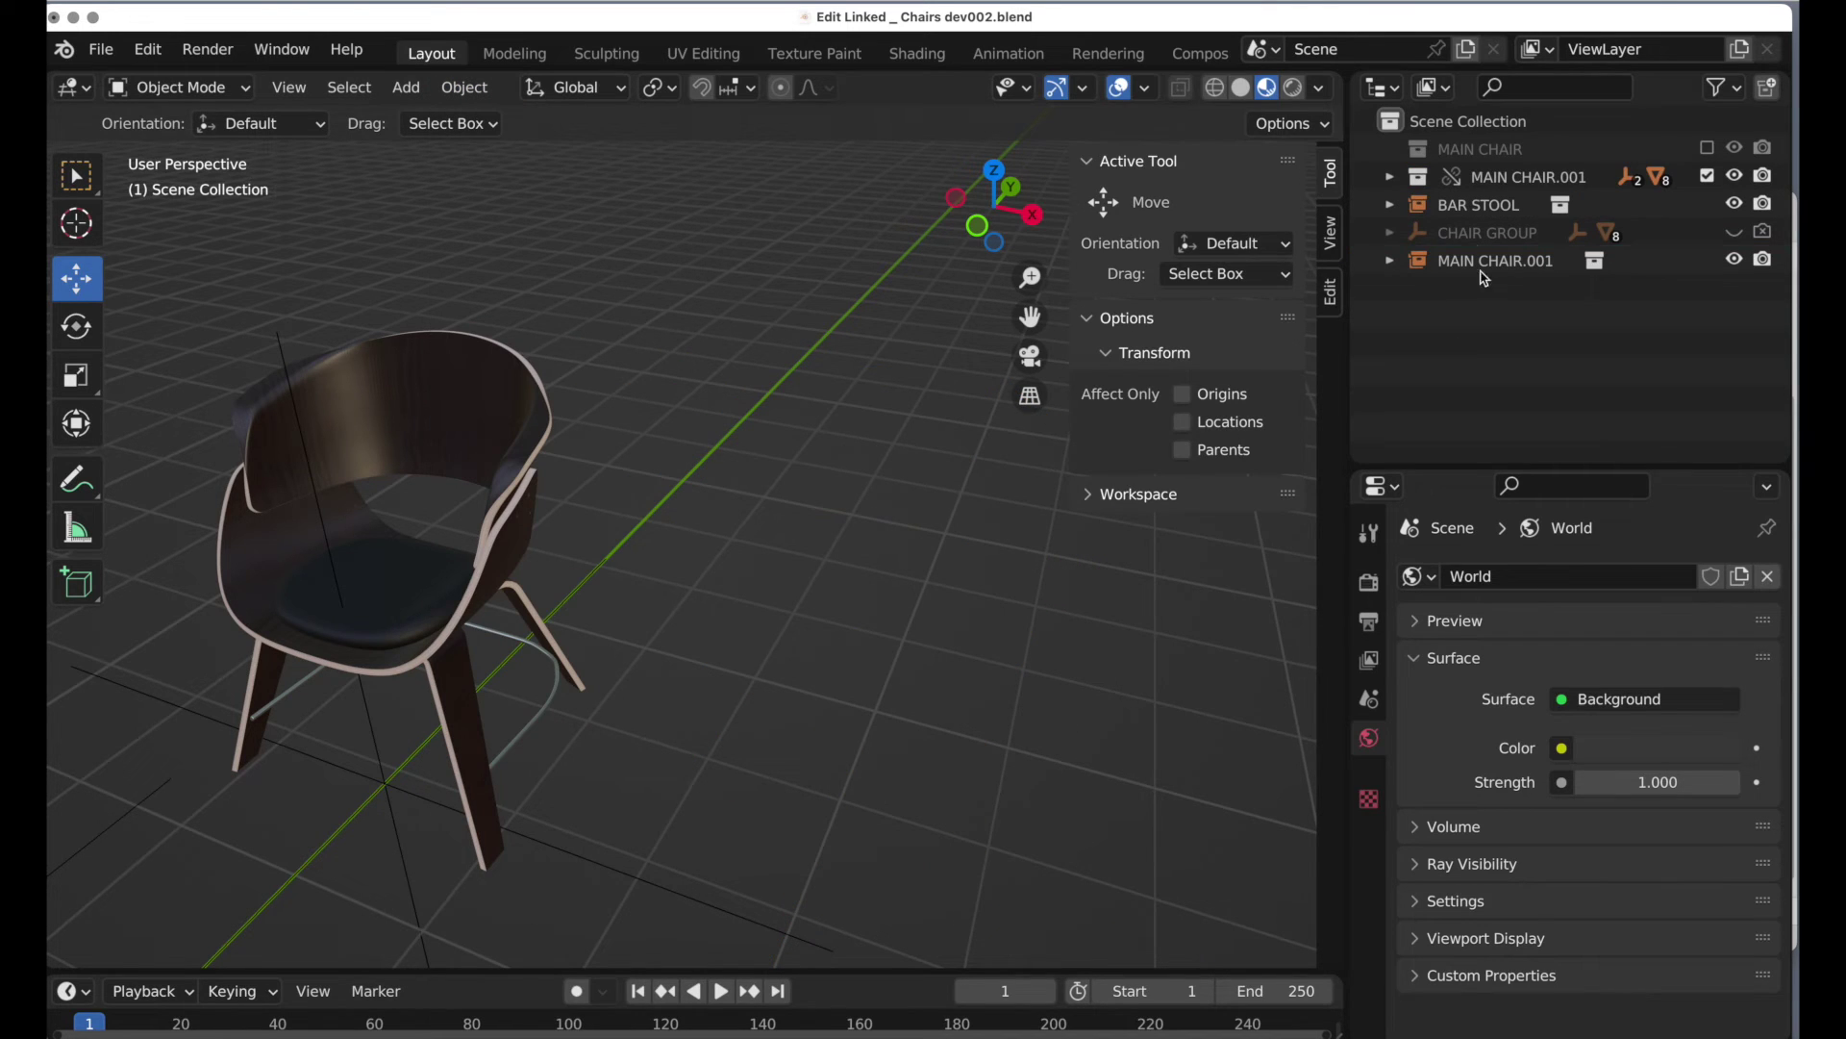
click(1427, 183)
click(1390, 178)
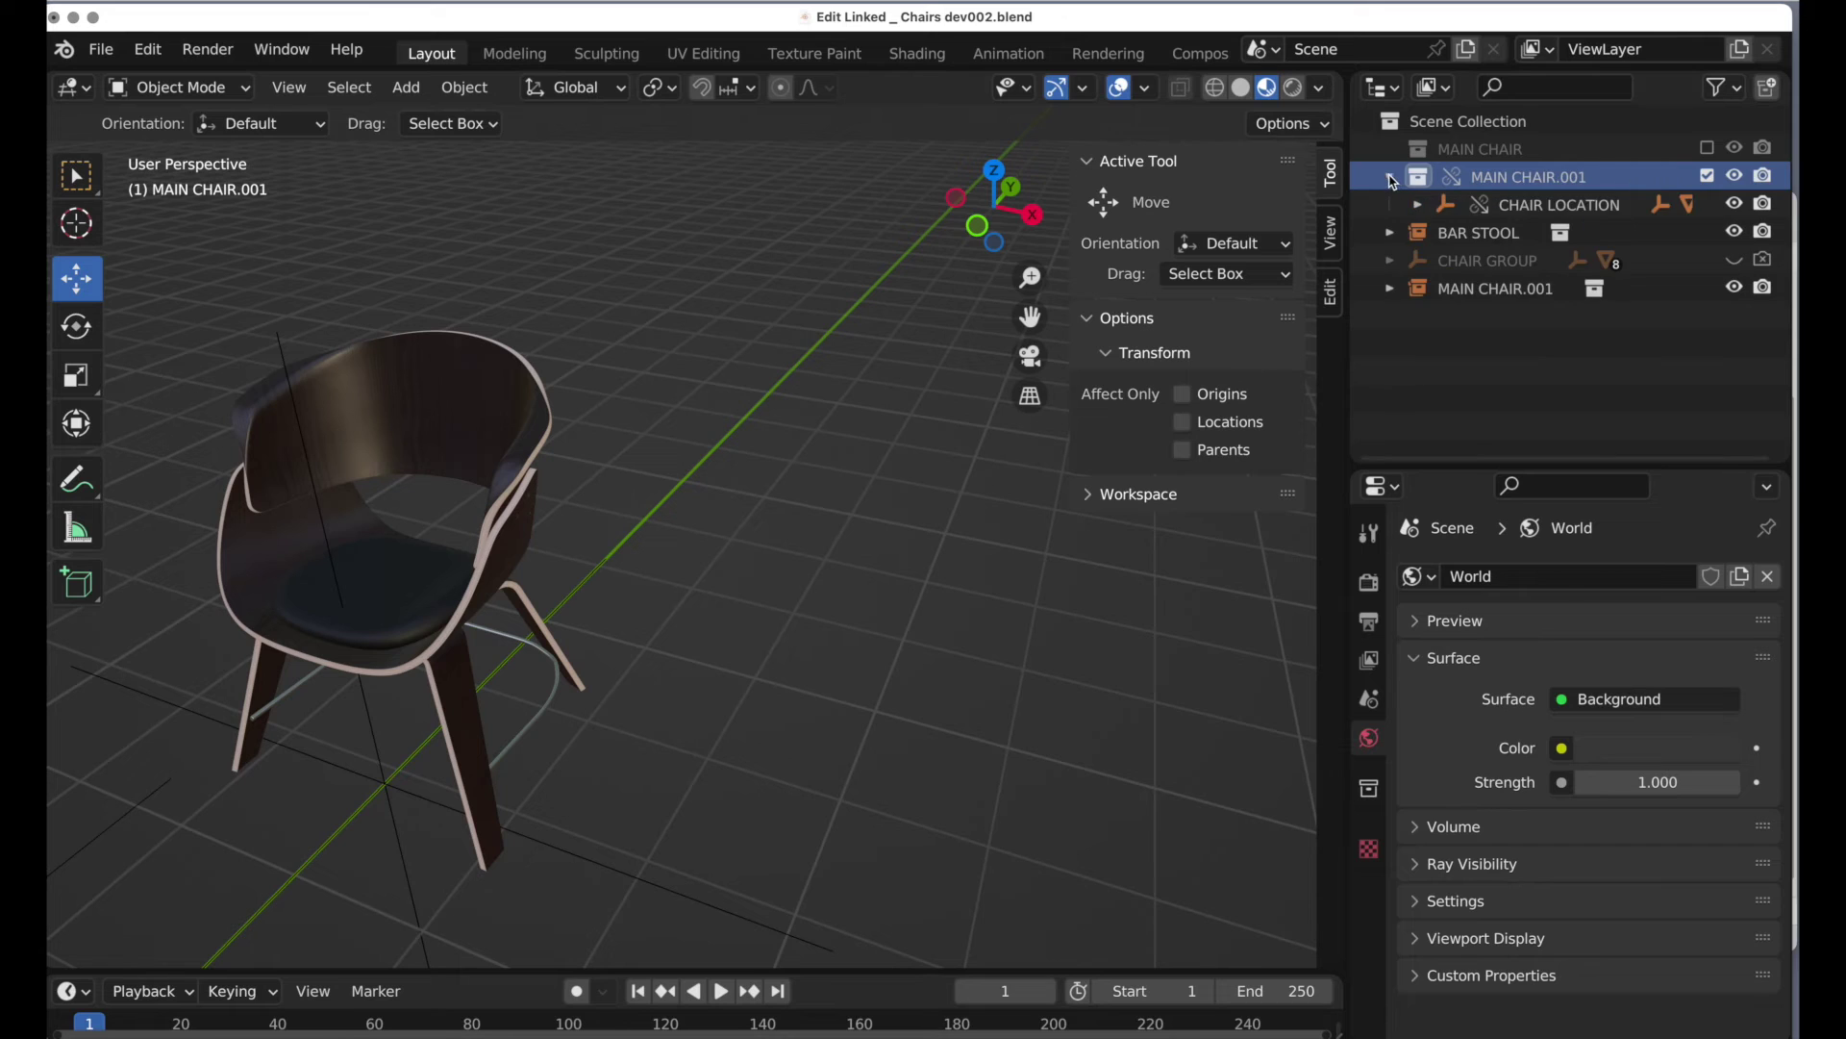
click(1417, 206)
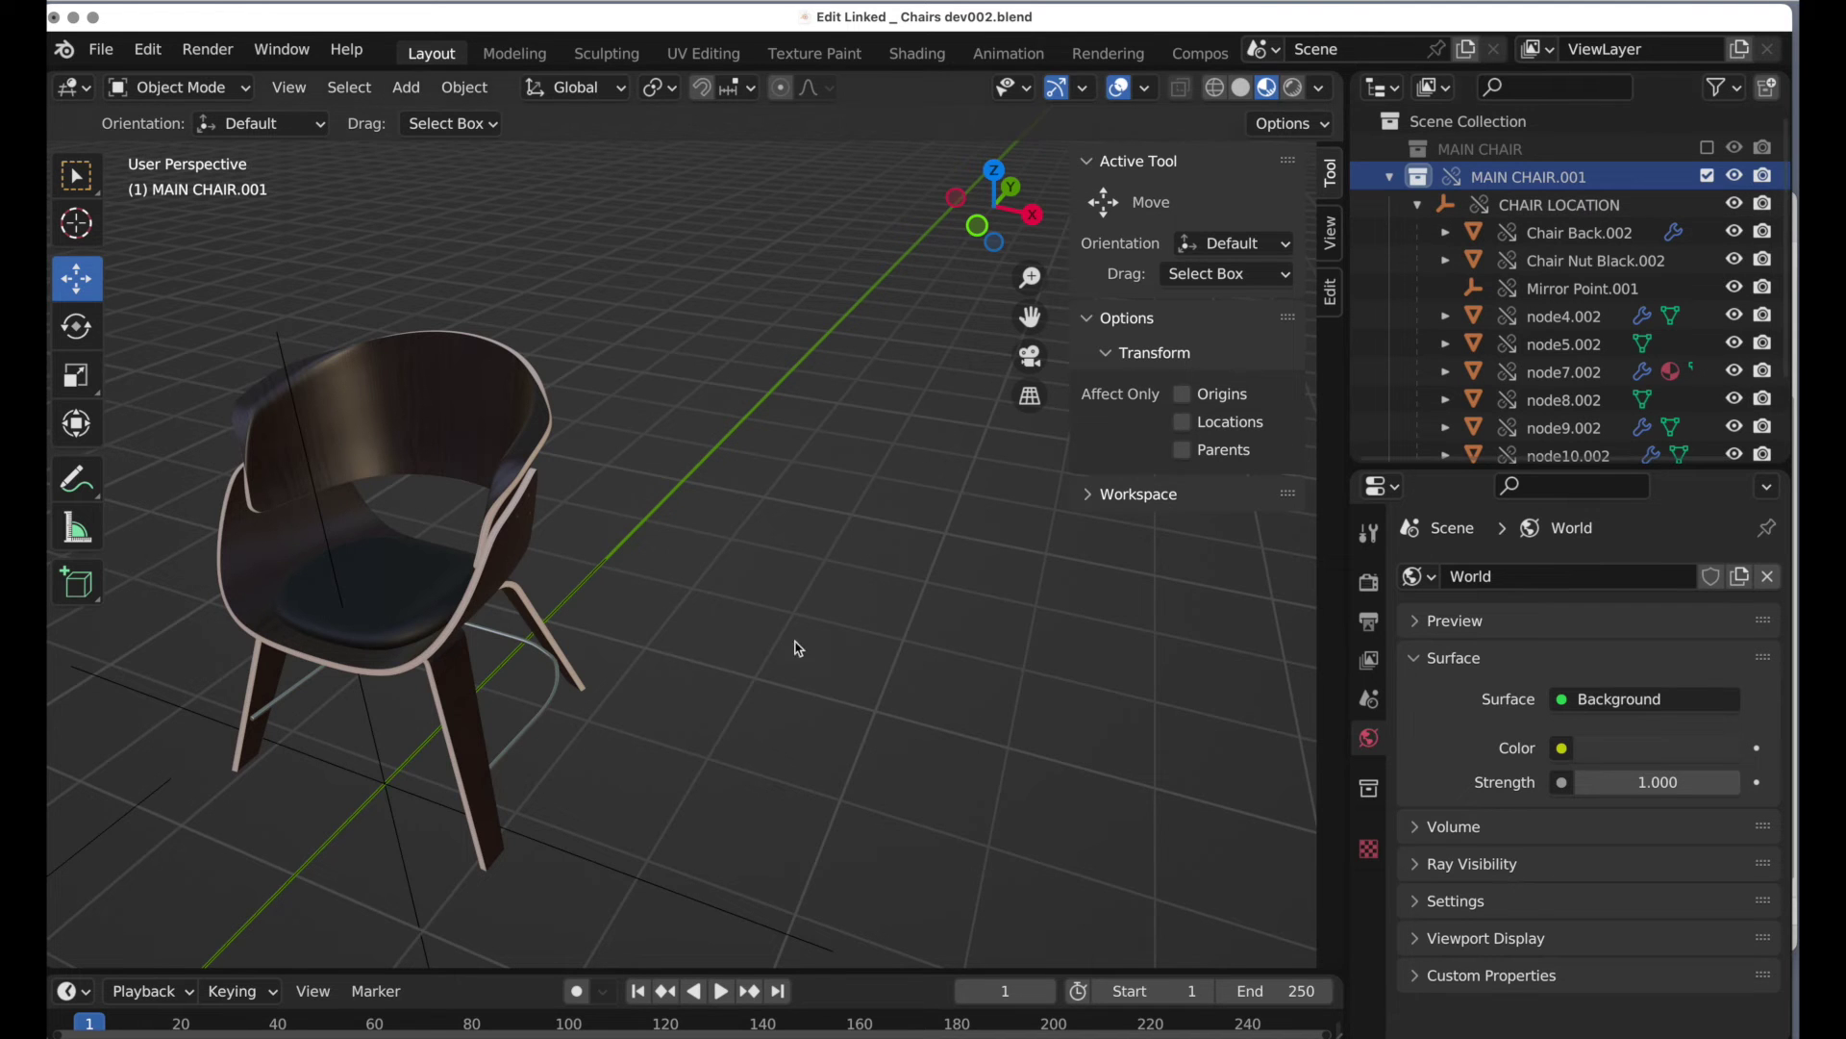
scroll(798, 649, down, 5)
middle_drag(803, 664, 801, 633)
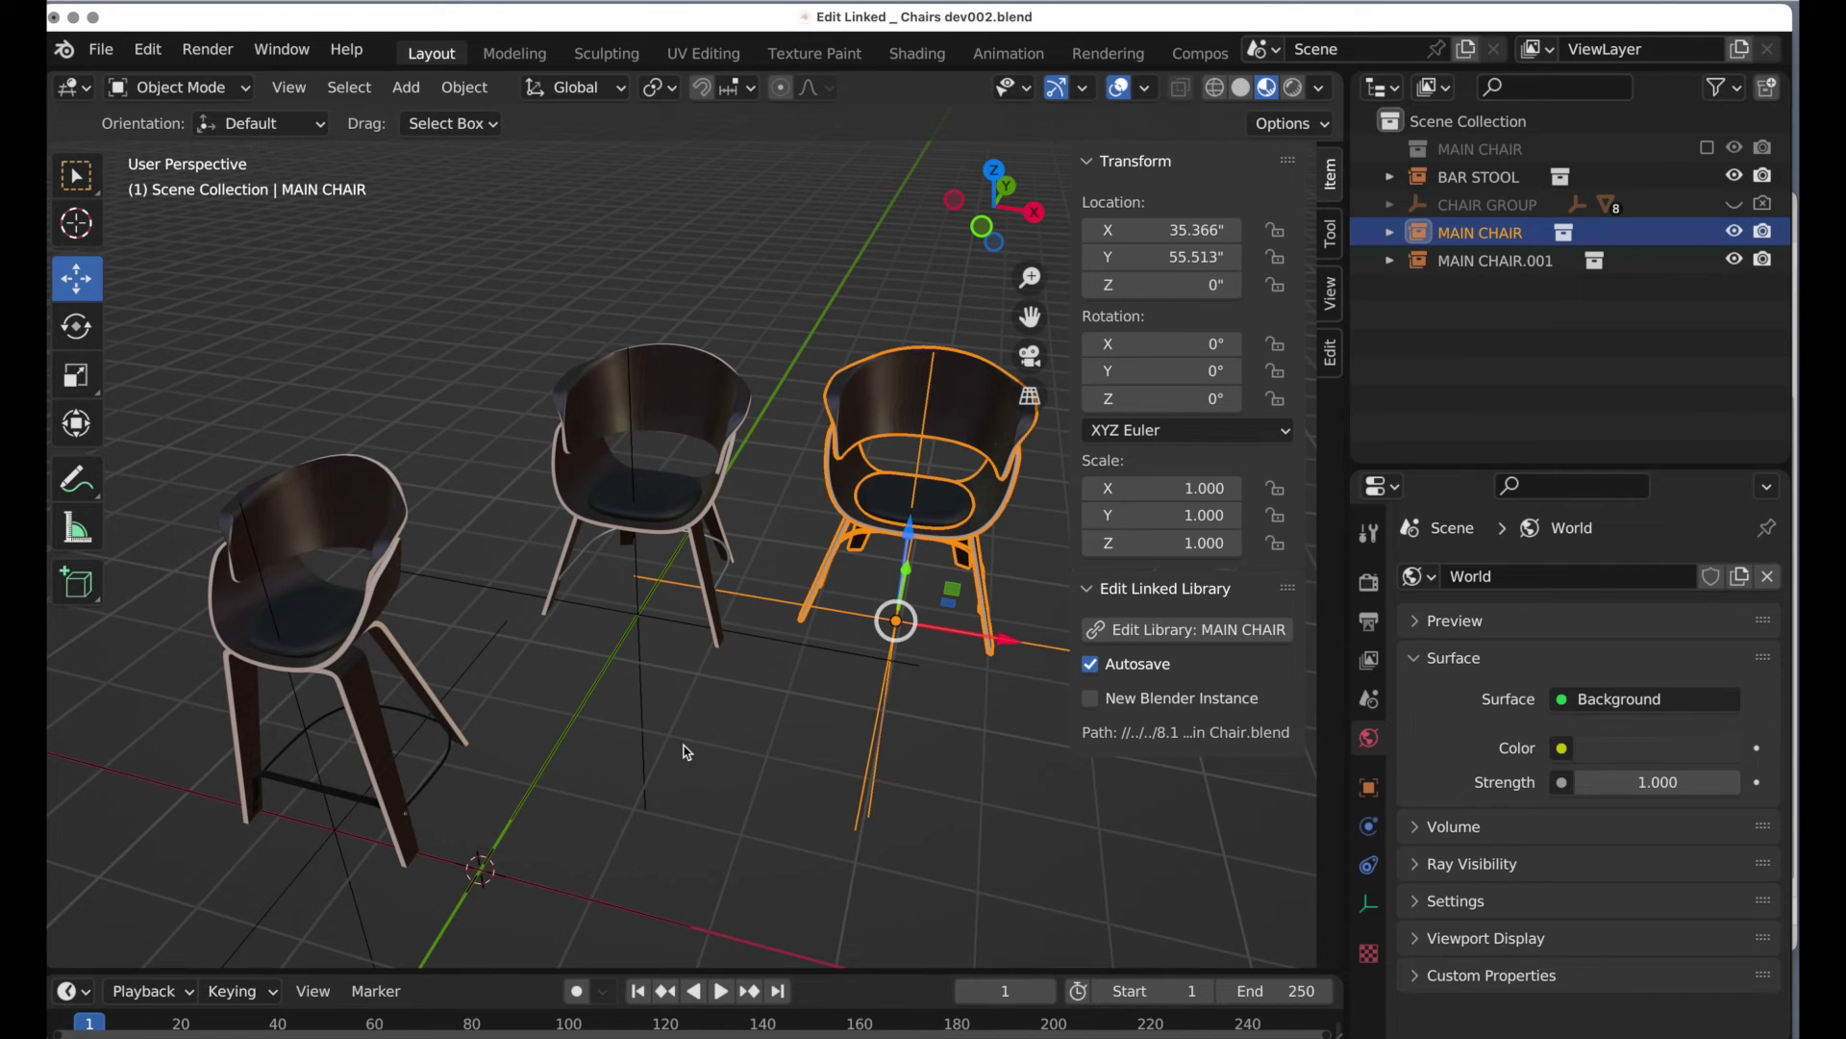
Step: Move the 3D cursor to the selected chair's origin
scroll(649, 754, left, 5)
scroll(634, 754, left, 5)
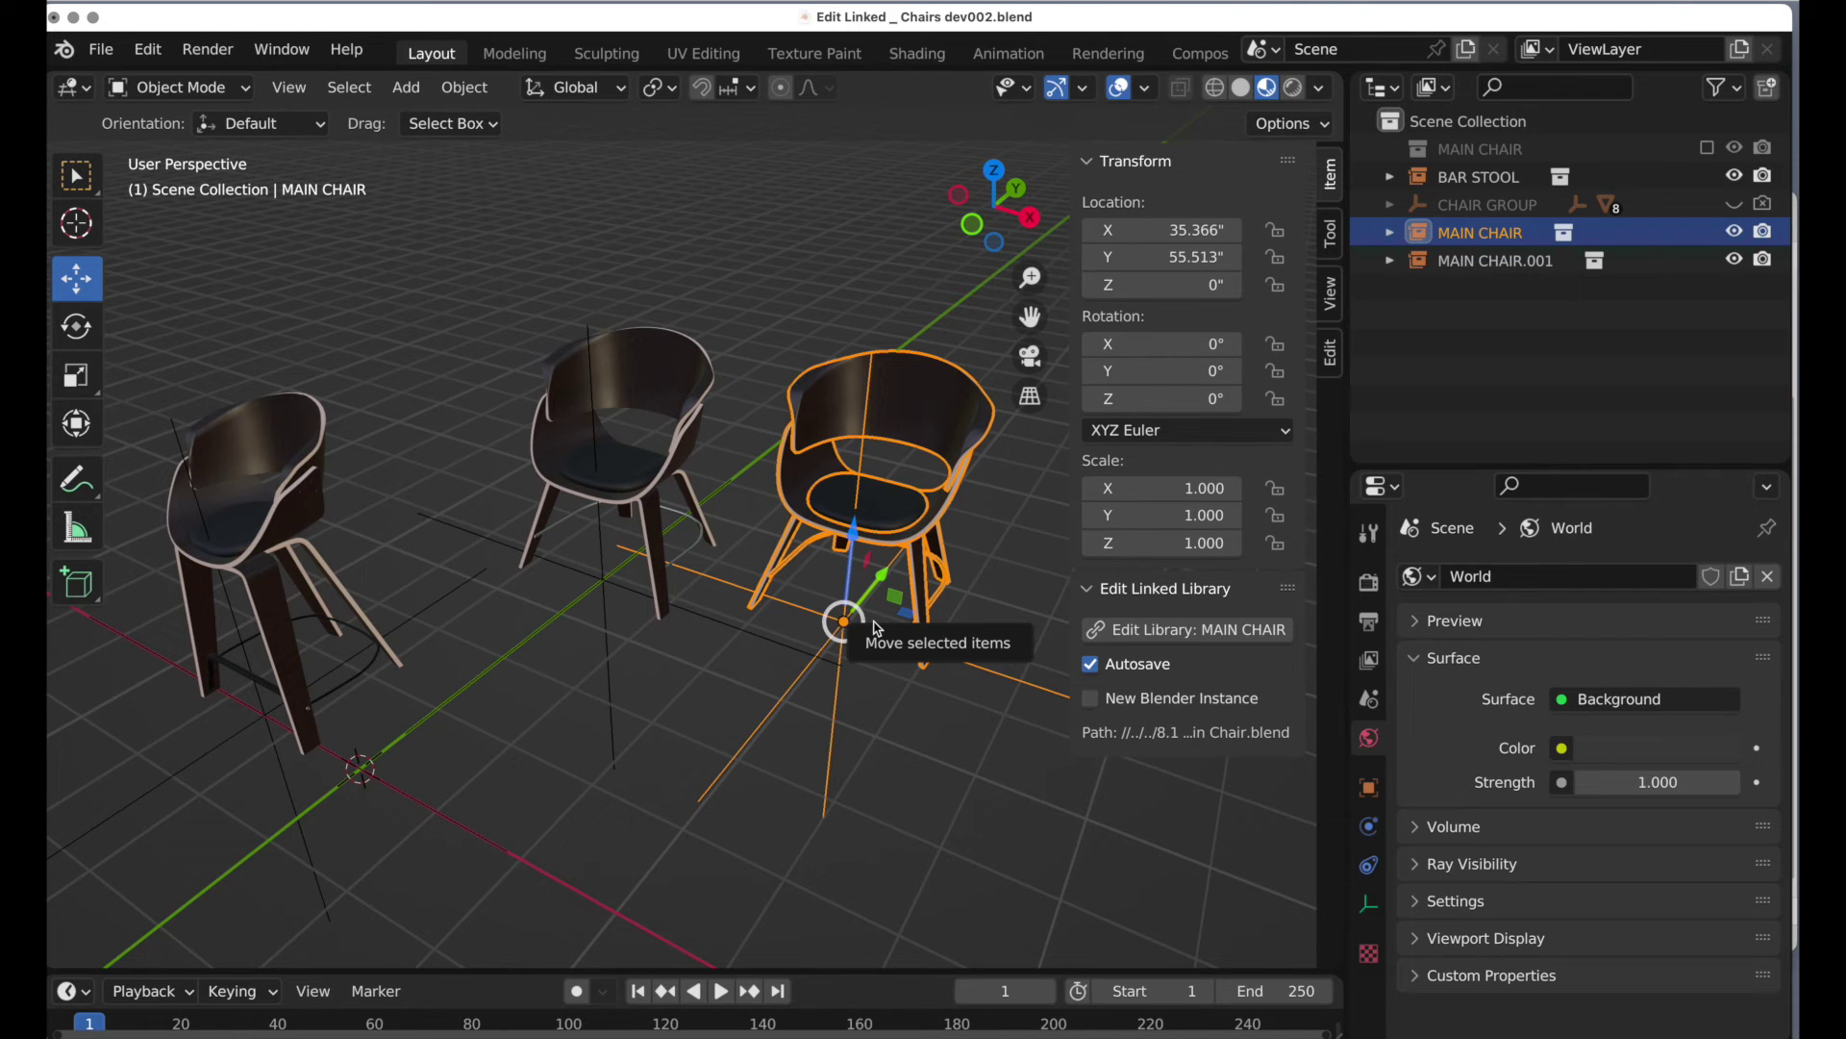
key(shift+s)
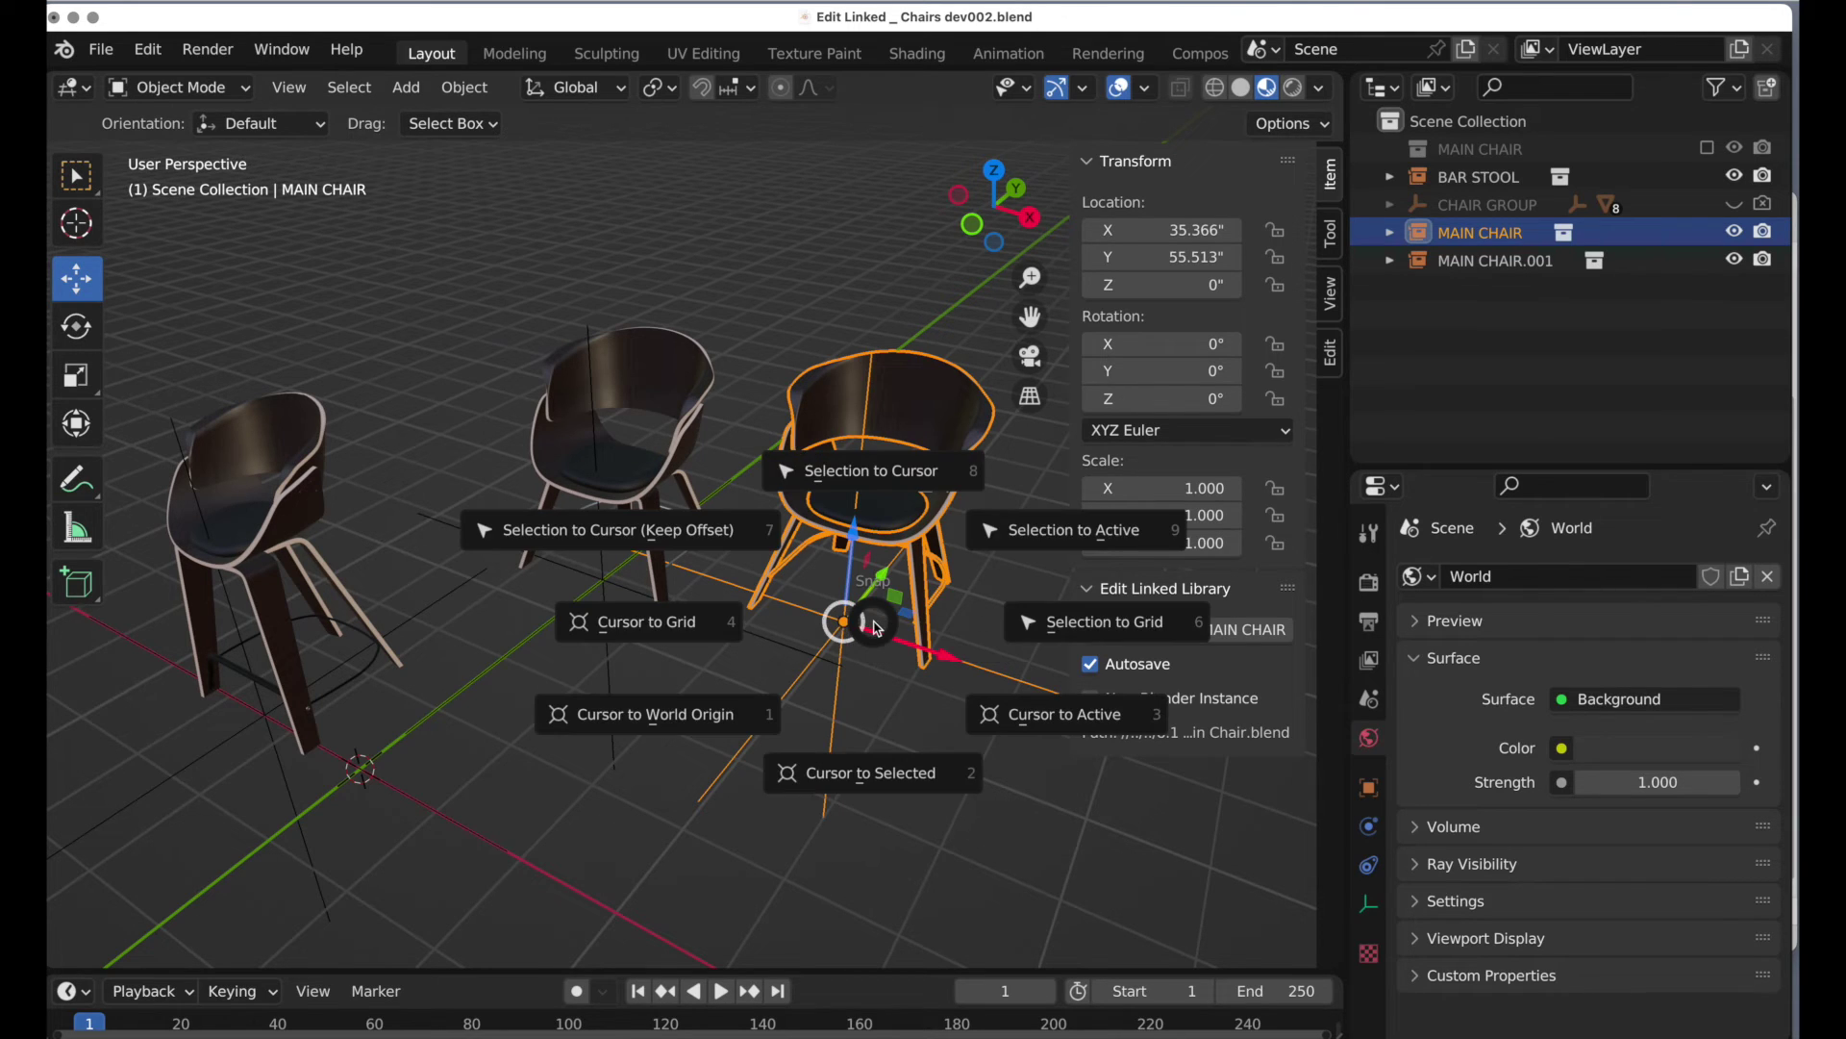
click(845, 776)
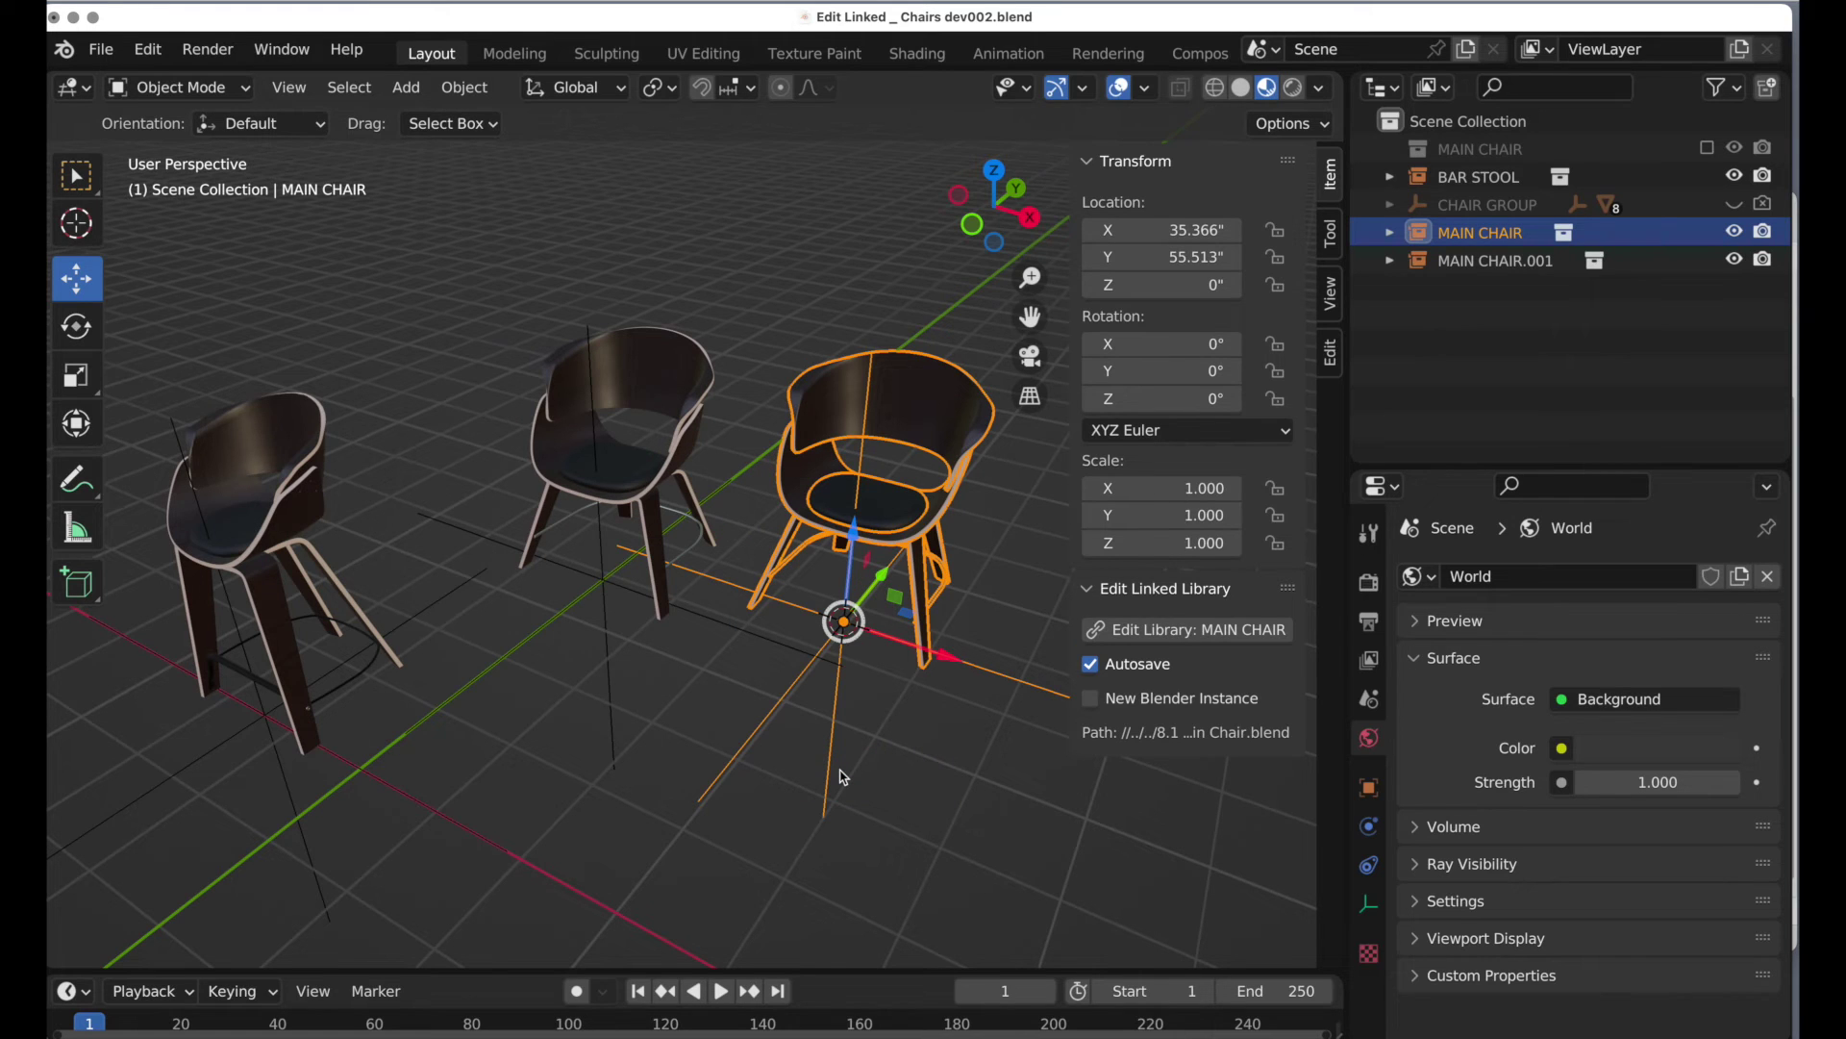
Step: Make MAIN CHAIR a library override and select its CHAIR LOCATION empty in the Outliner
right_click(829, 412)
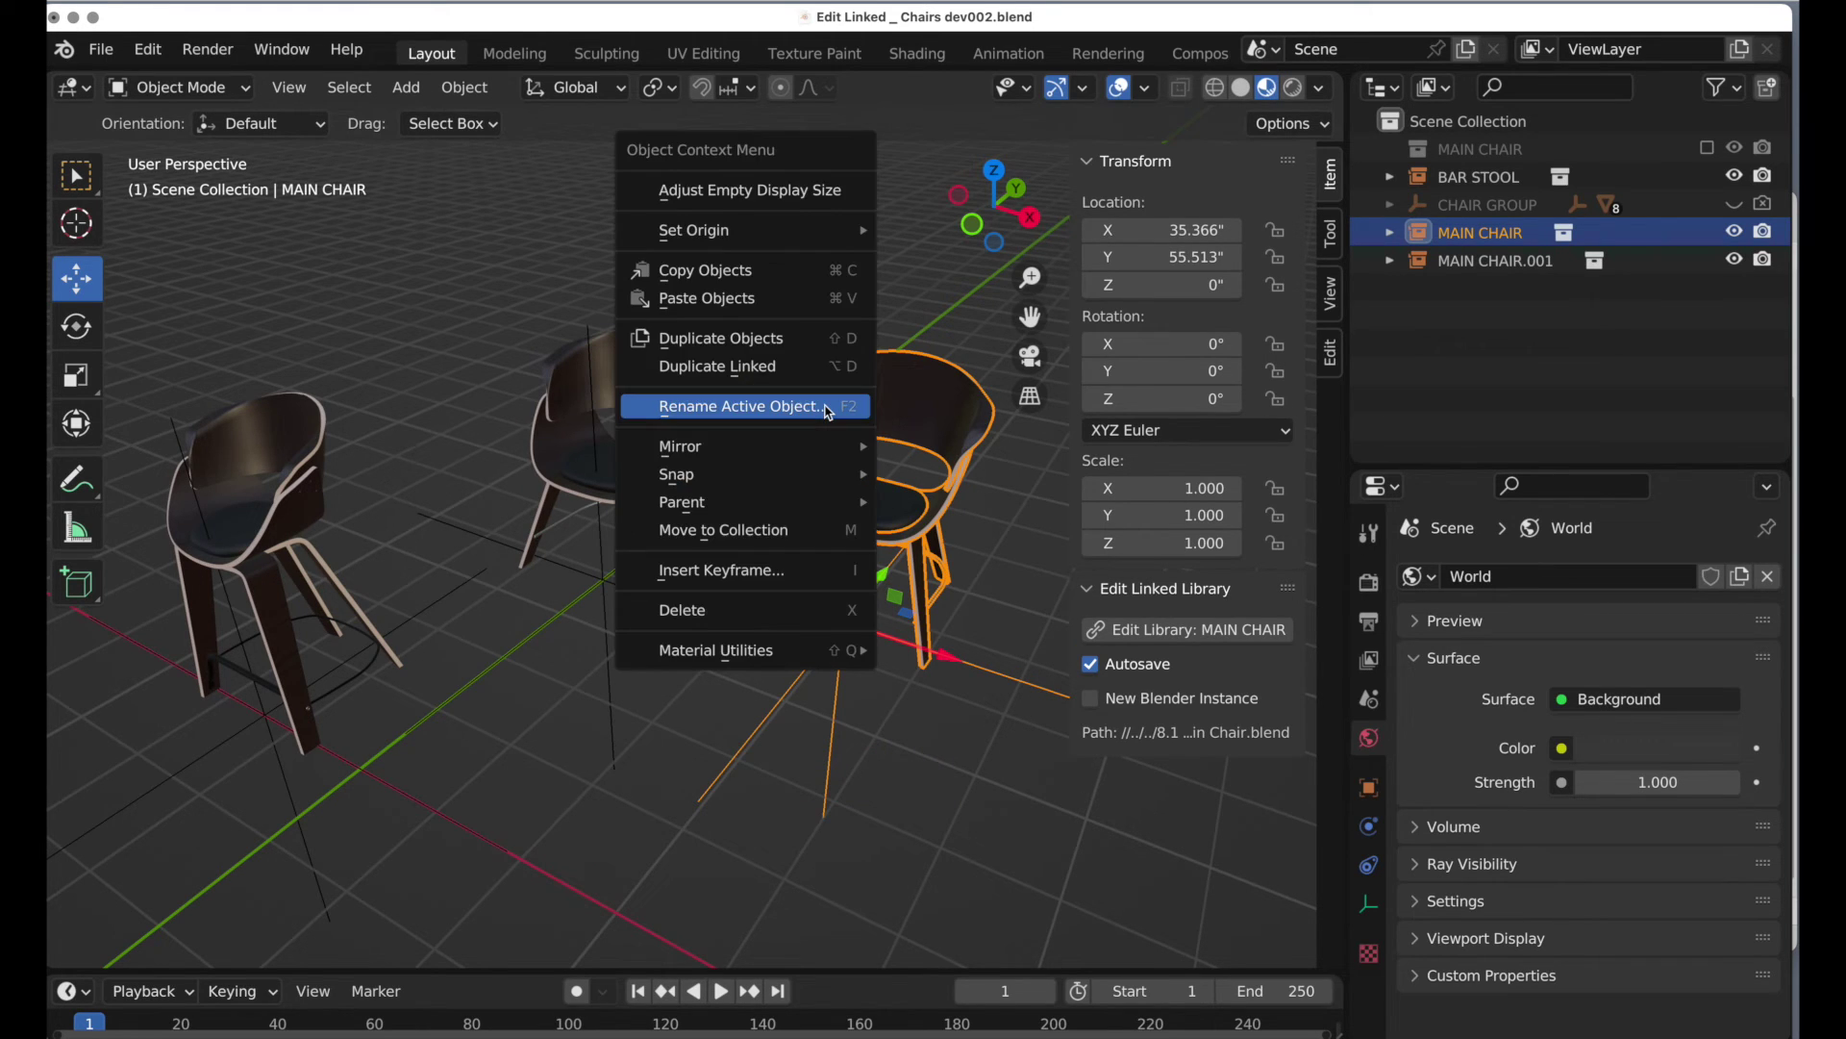
click(464, 87)
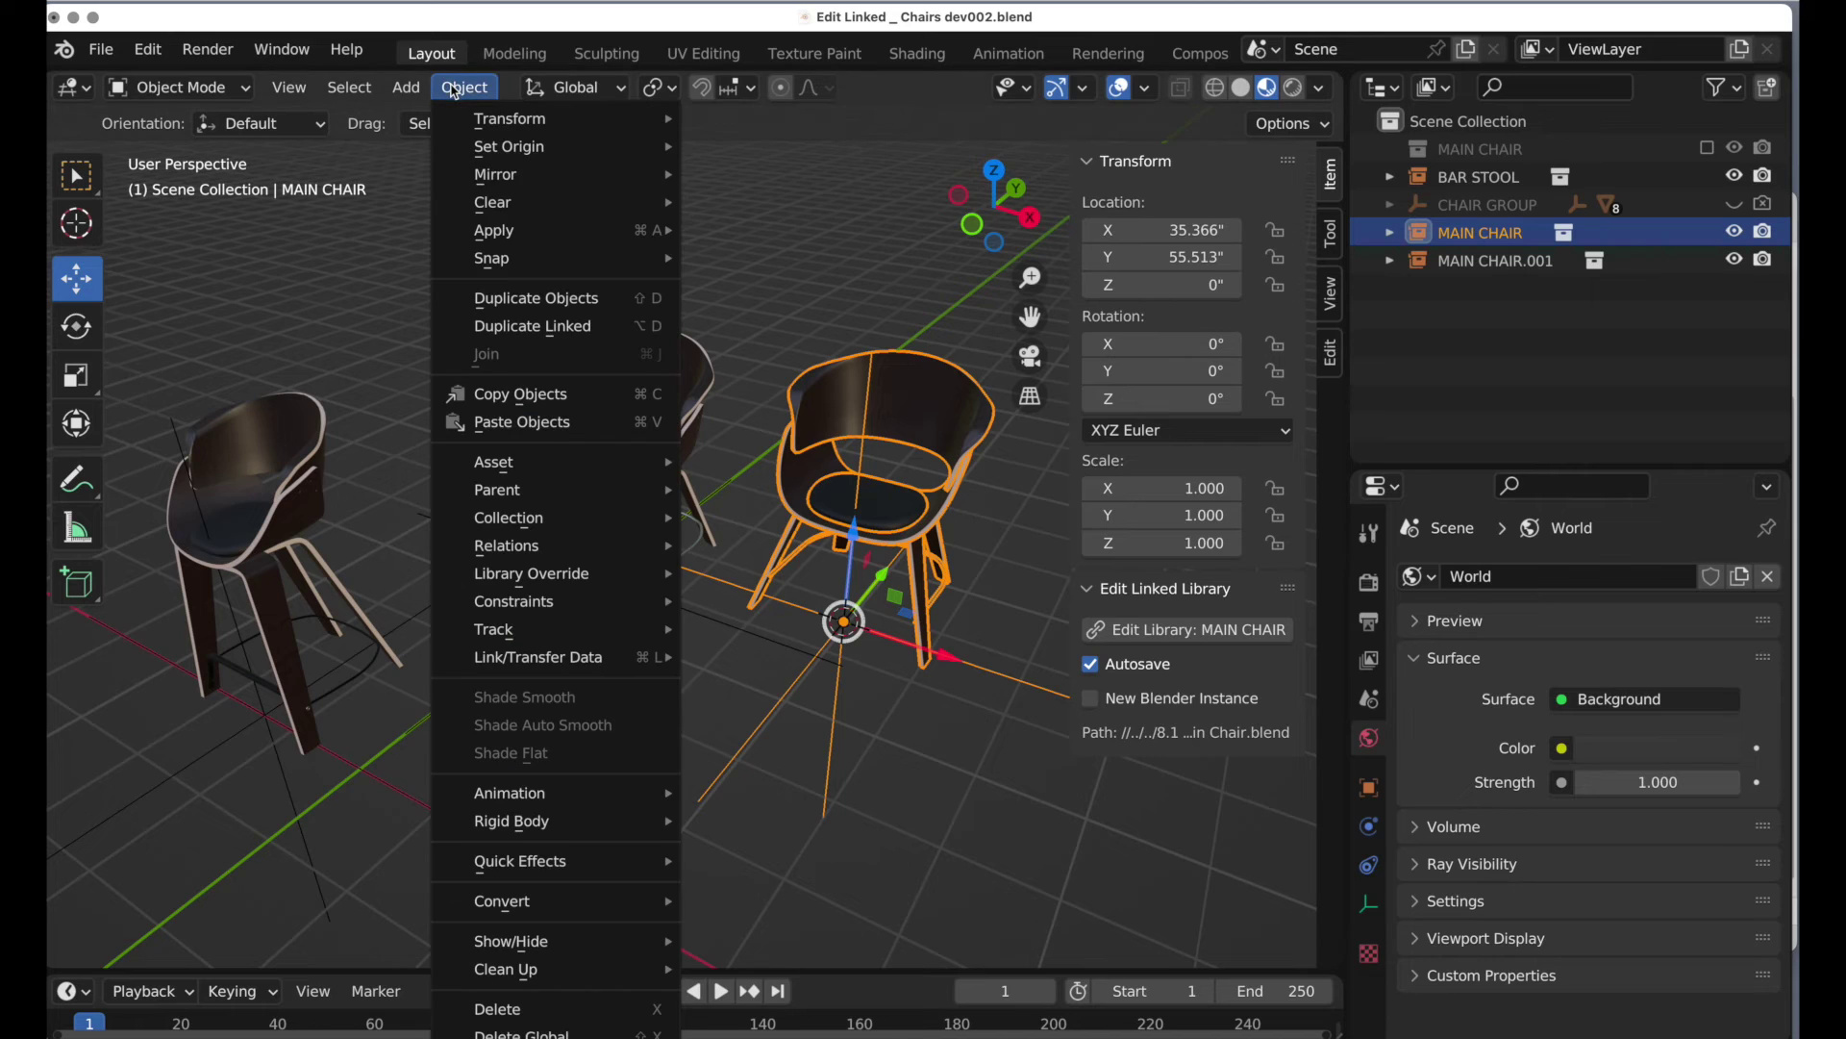
mouse_move(534, 544)
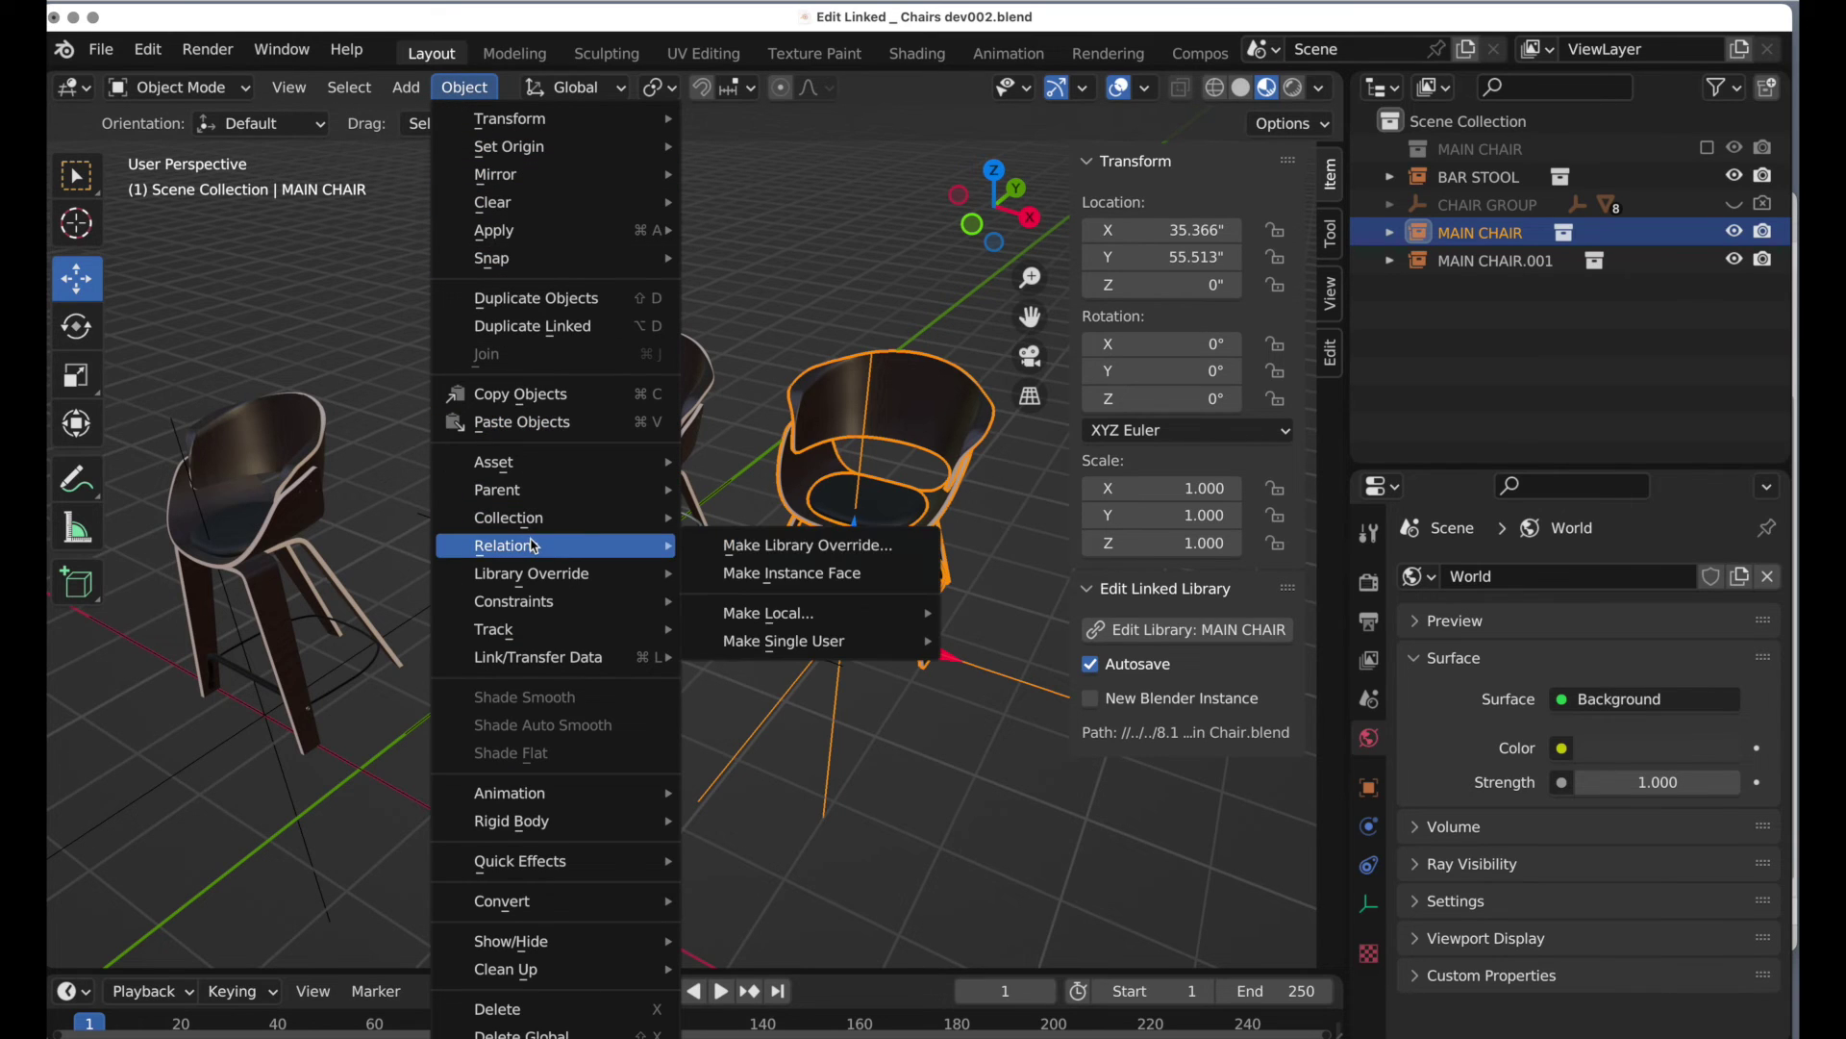
click(768, 555)
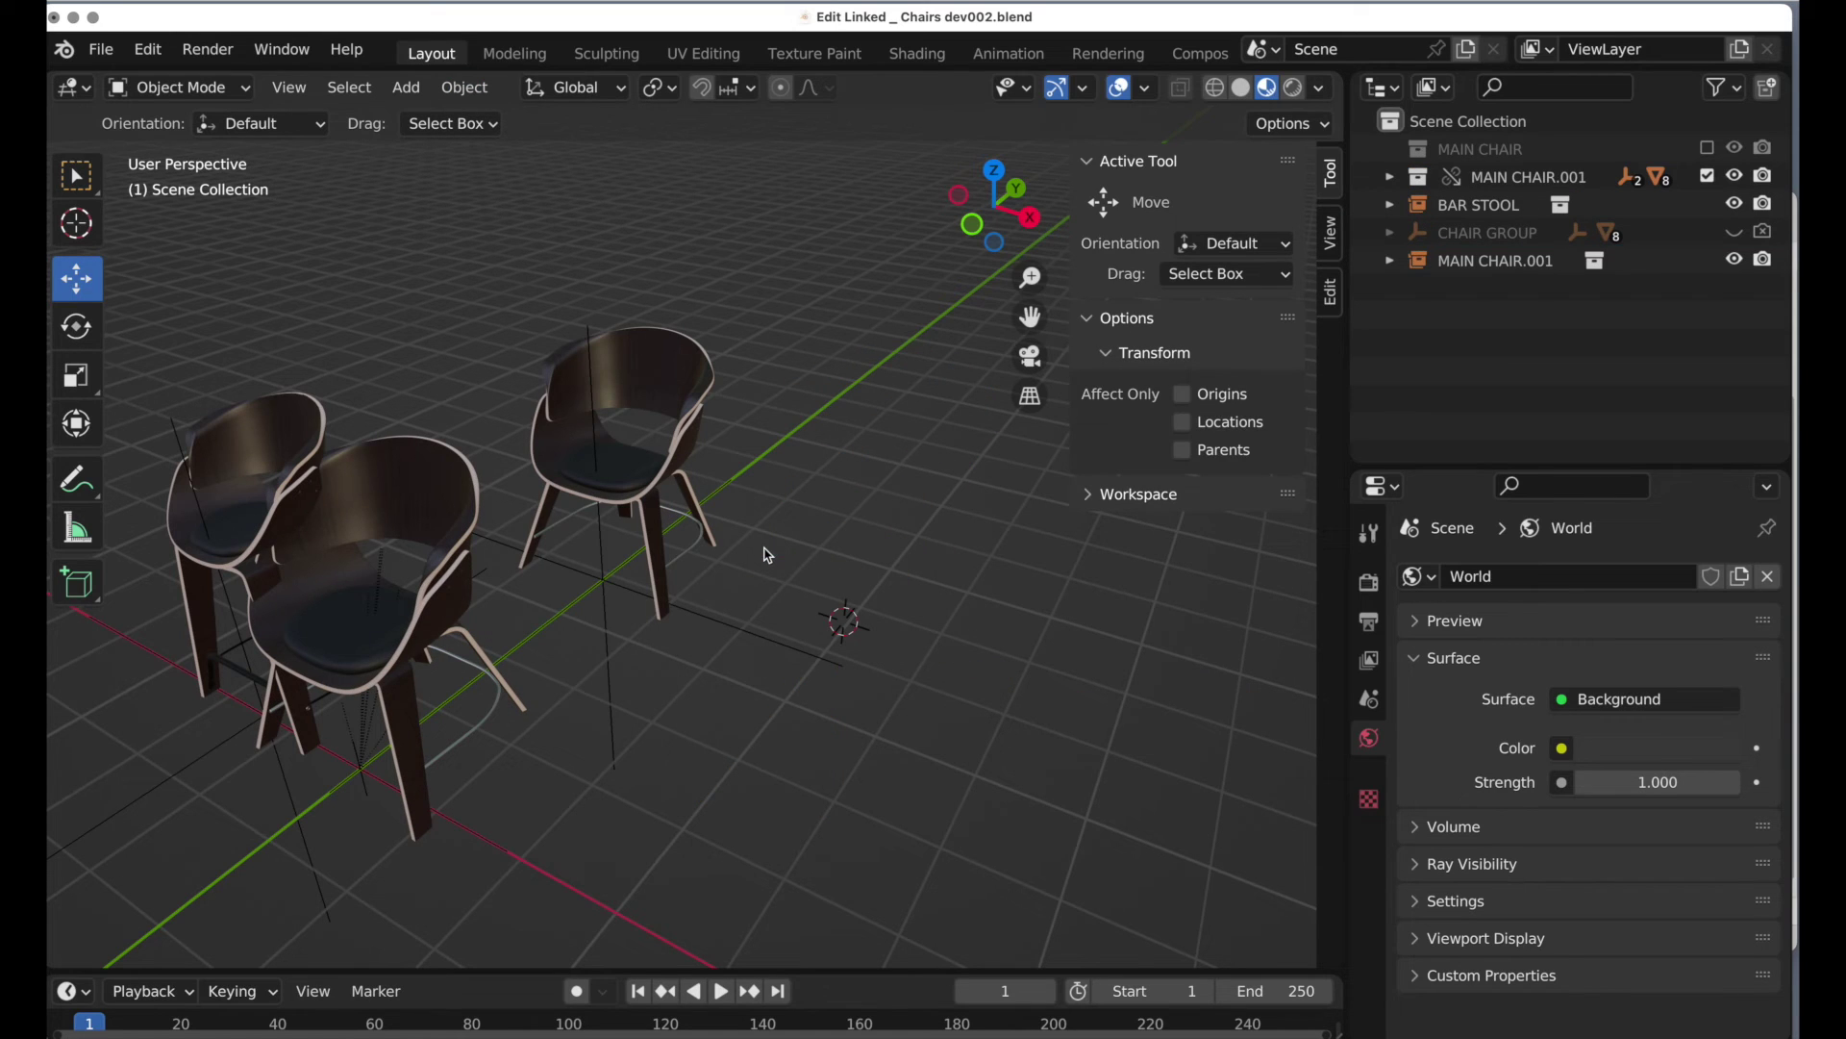
click(1390, 178)
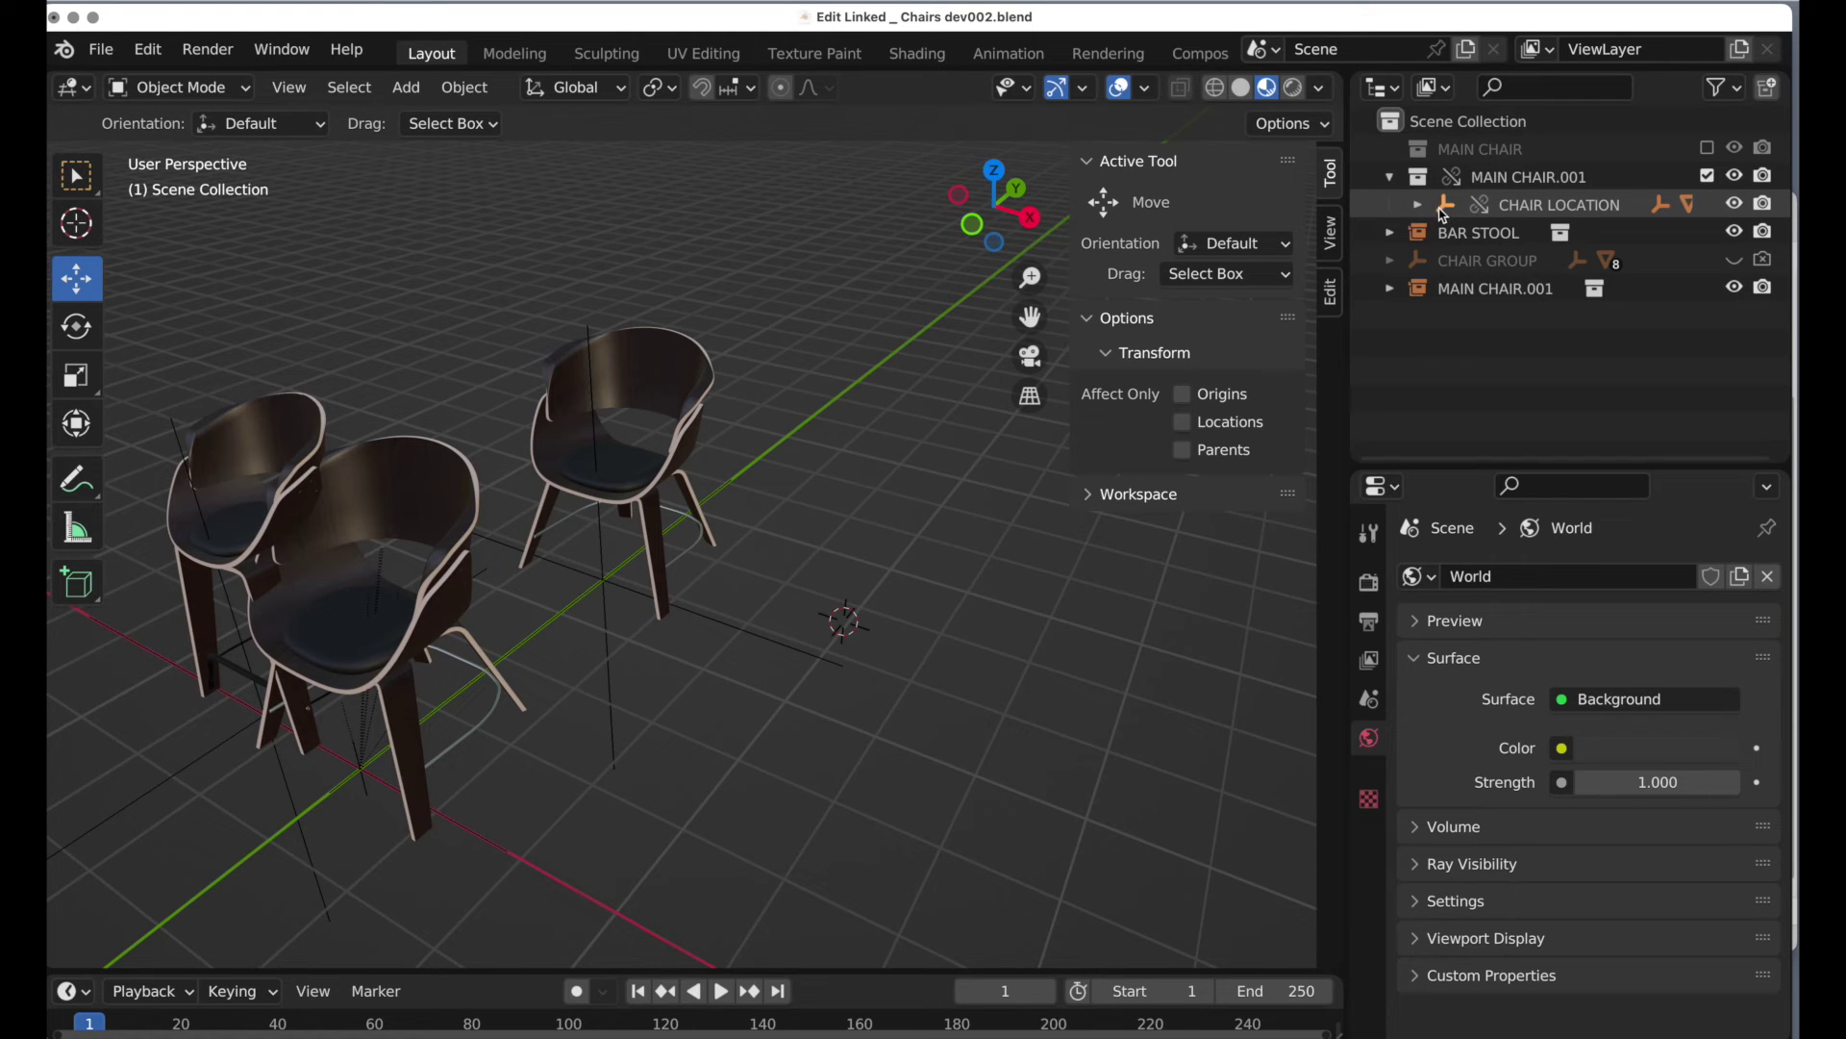
click(1417, 206)
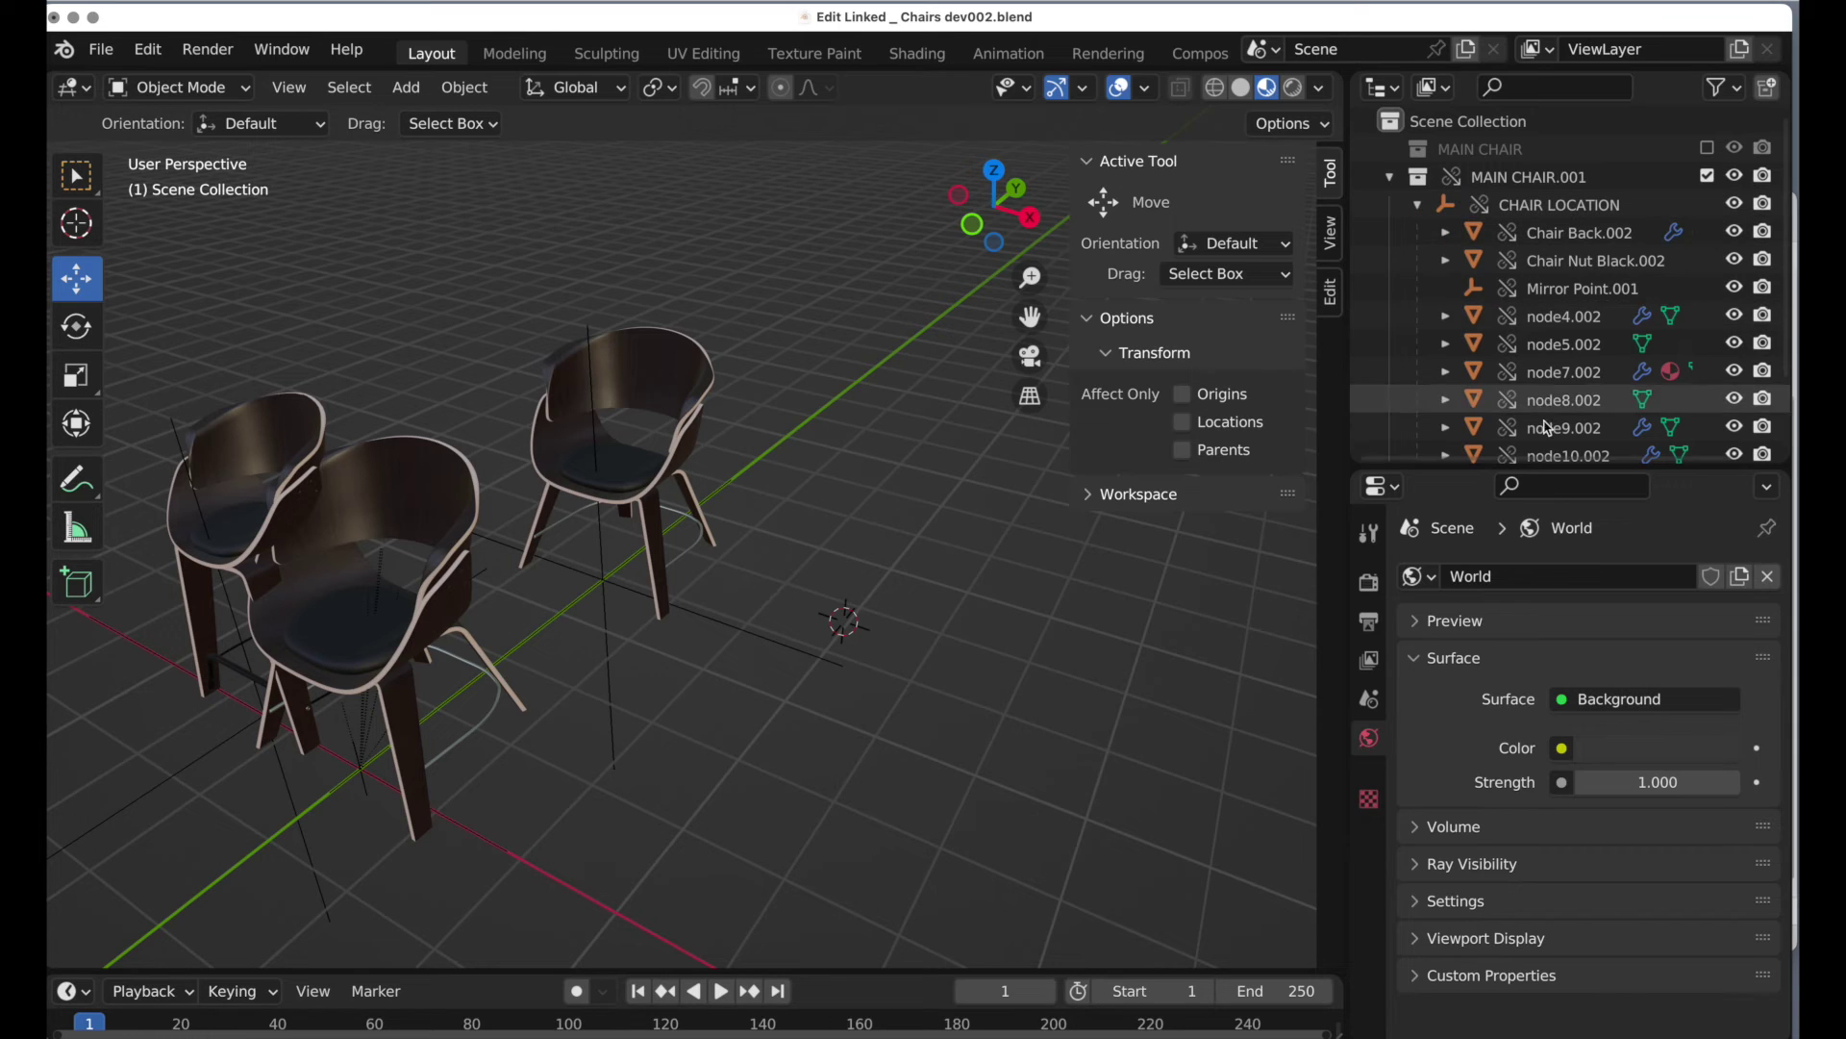
click(1543, 206)
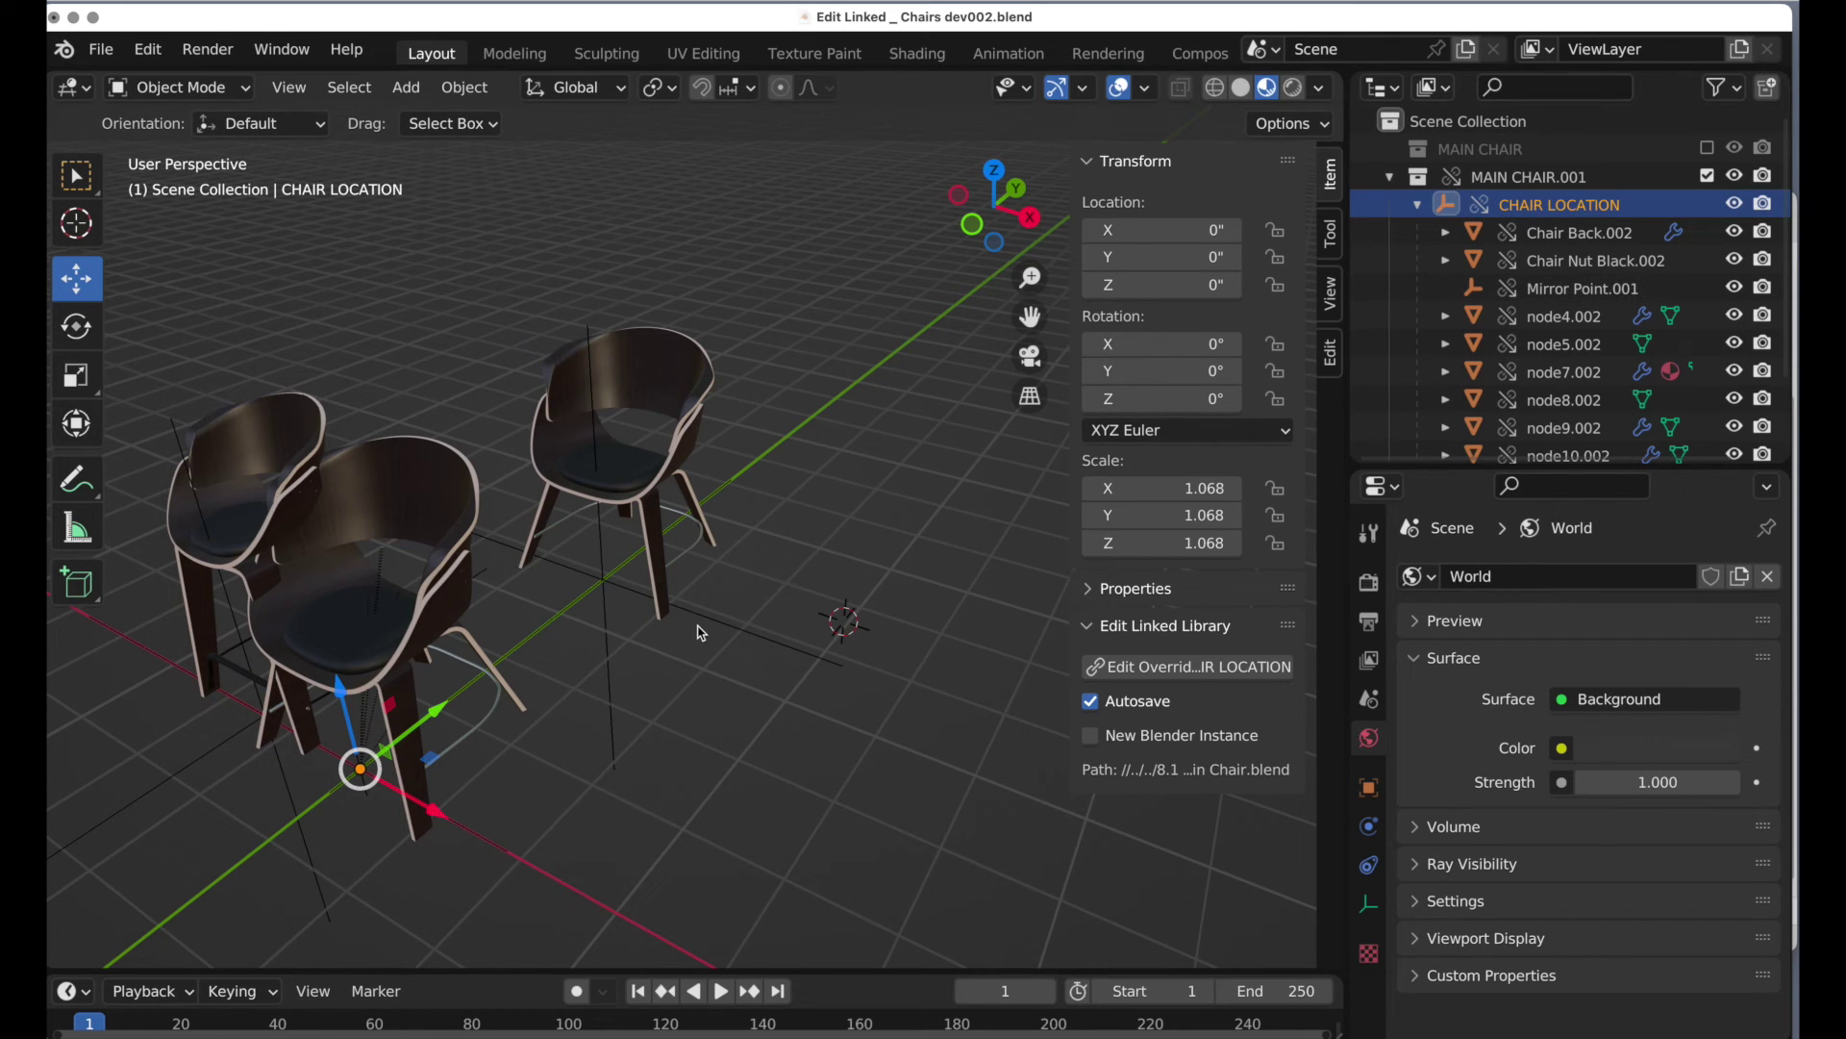
Step: Snap CHAIR LOCATION to the 3D cursor, then select the right chair's back, Chair Back.002
key(shift+s)
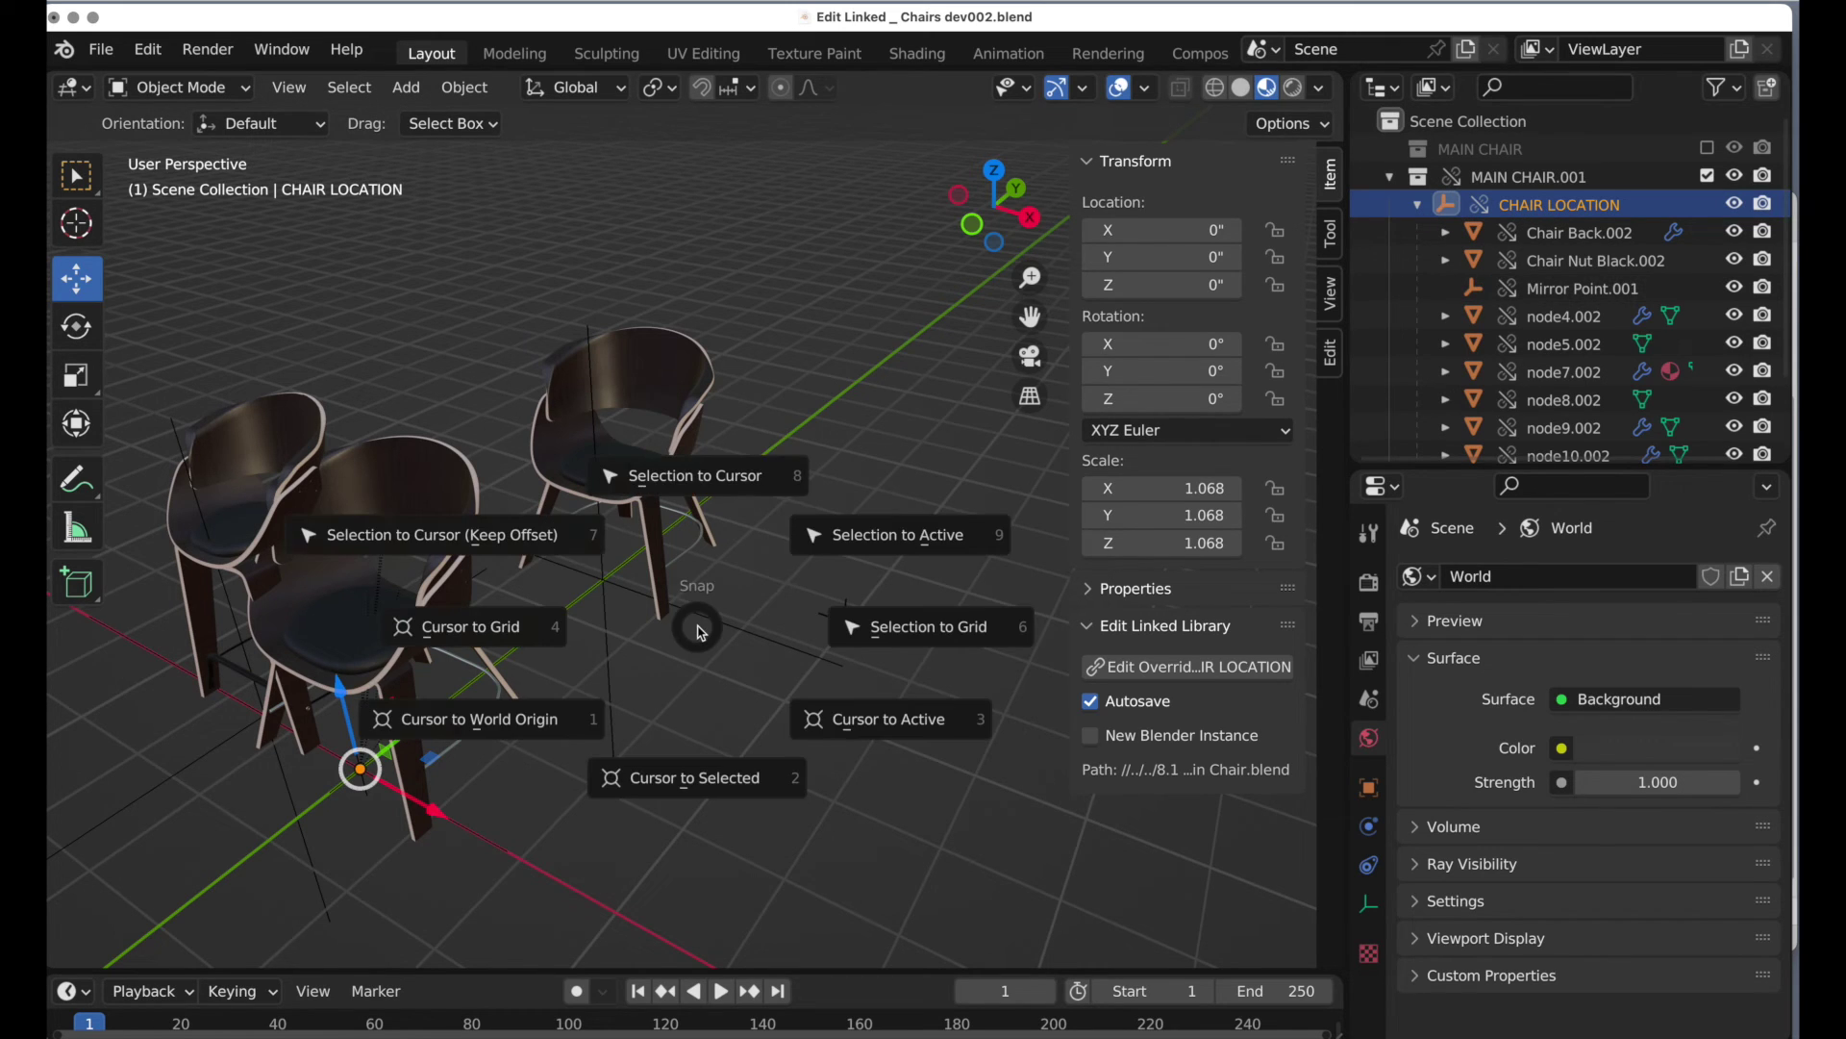
click(703, 485)
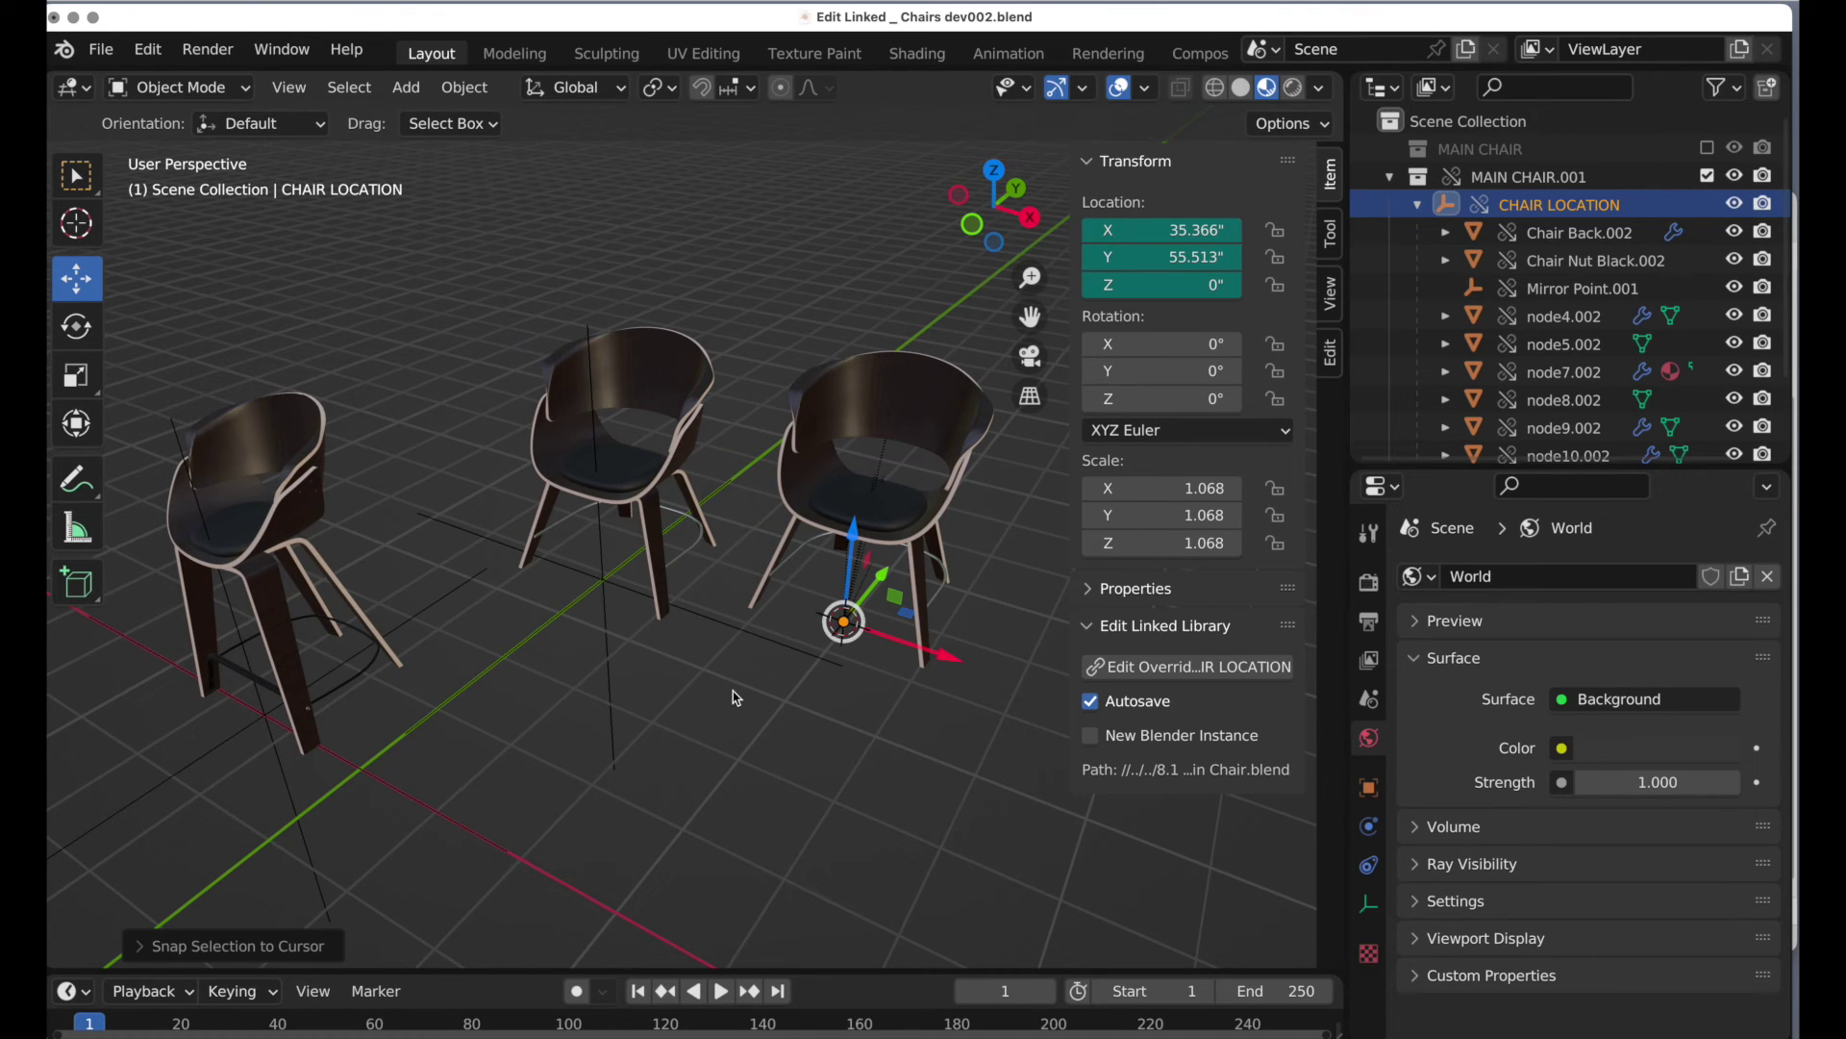
middle_drag(747, 671, 707, 699)
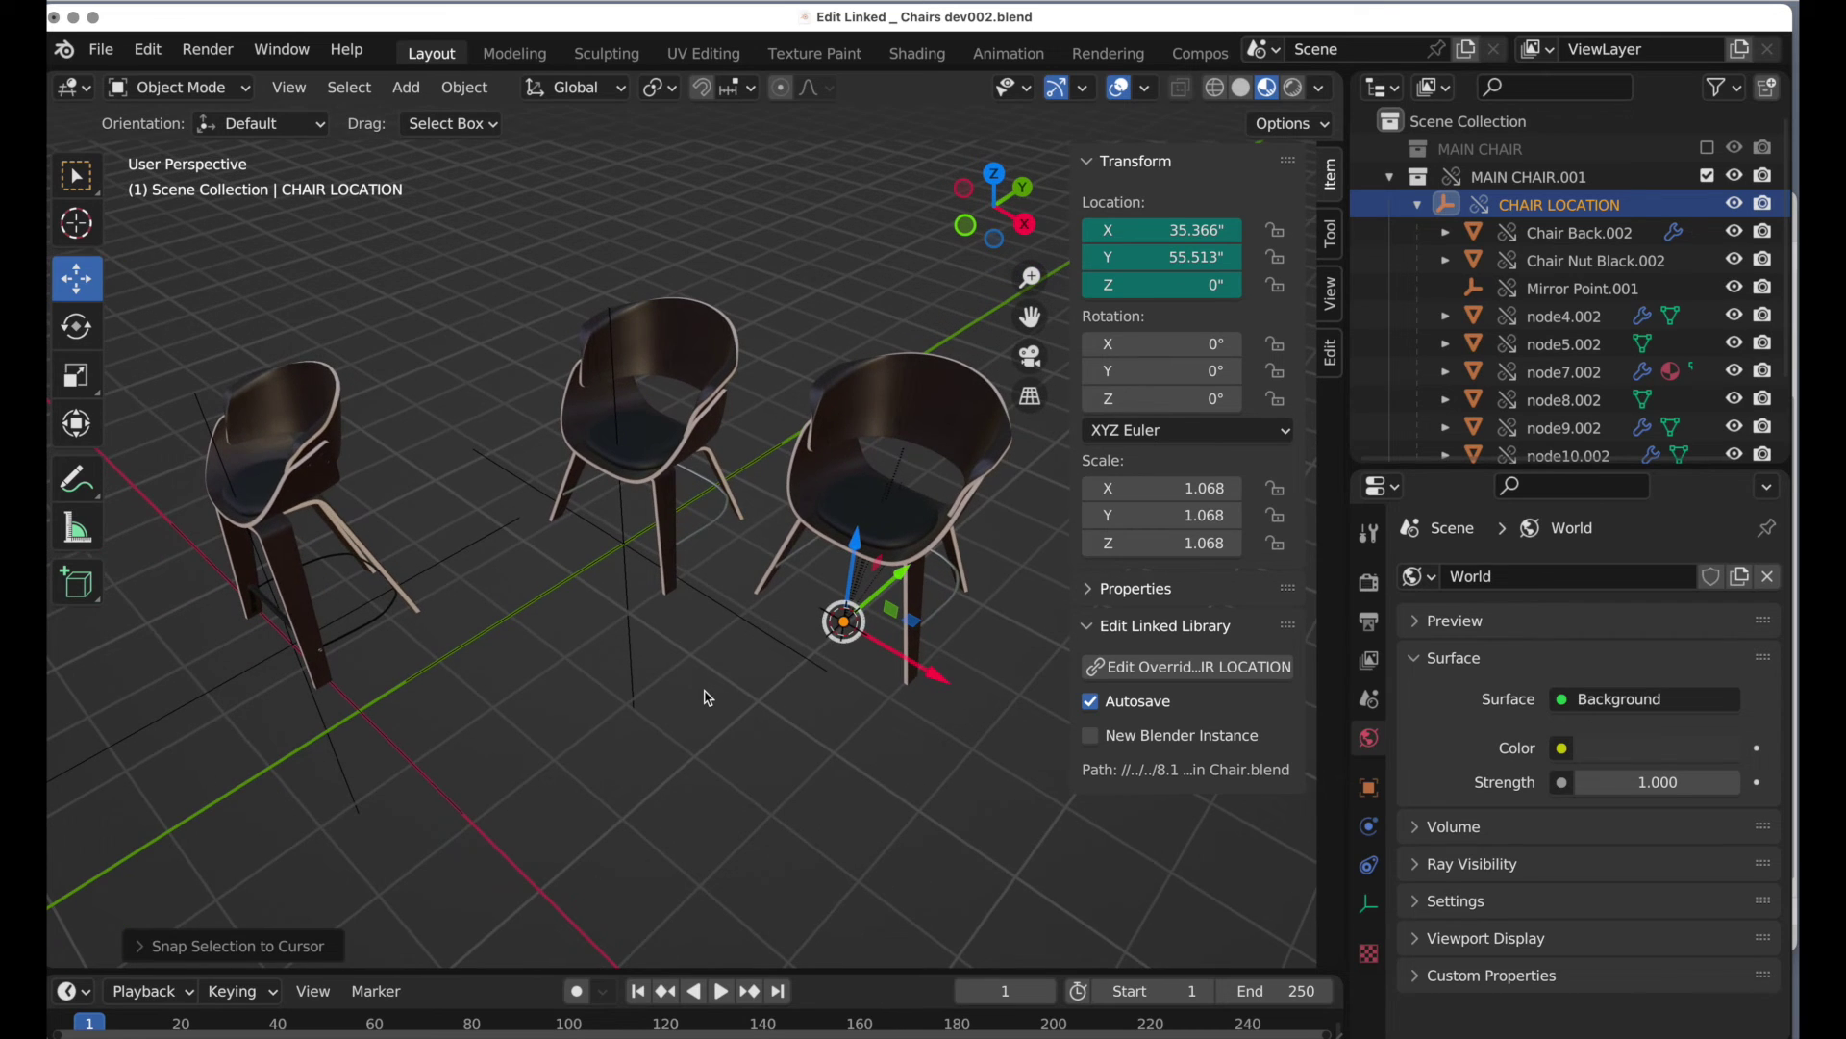
scroll(708, 698, up, 5)
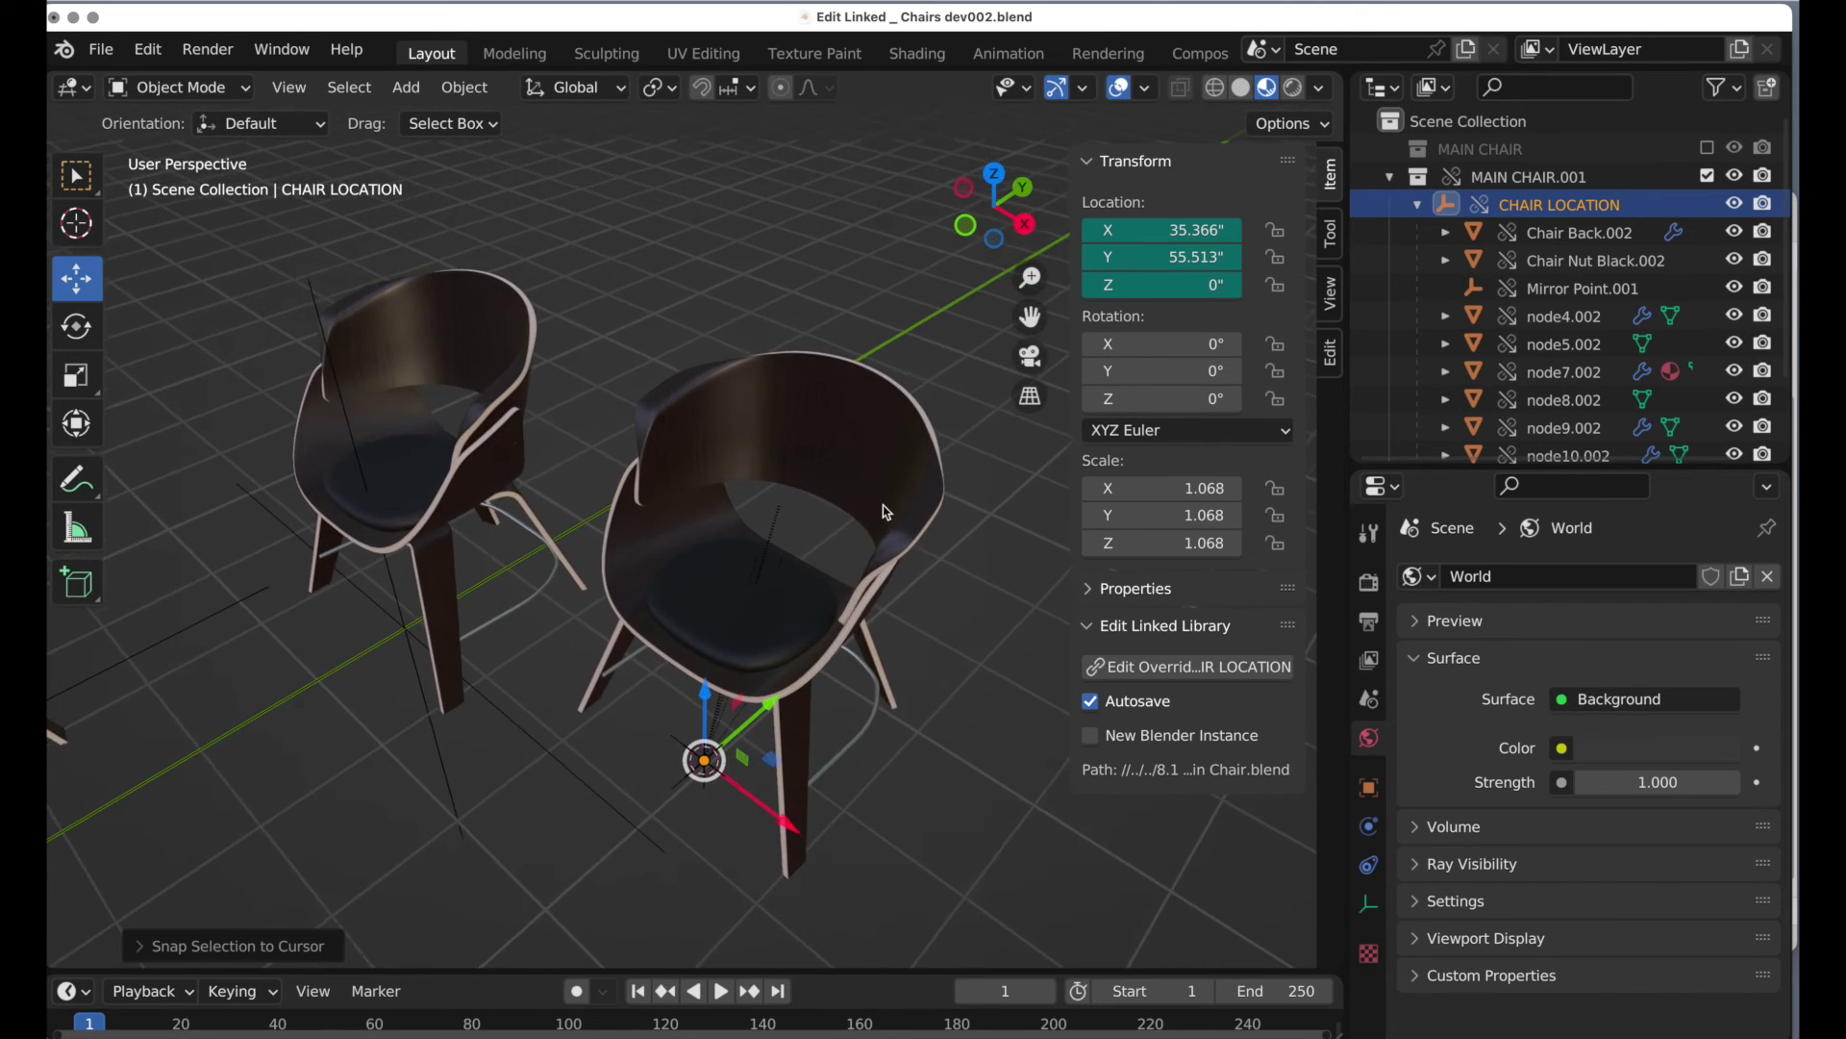
scroll(885, 511, up, 4)
click(806, 375)
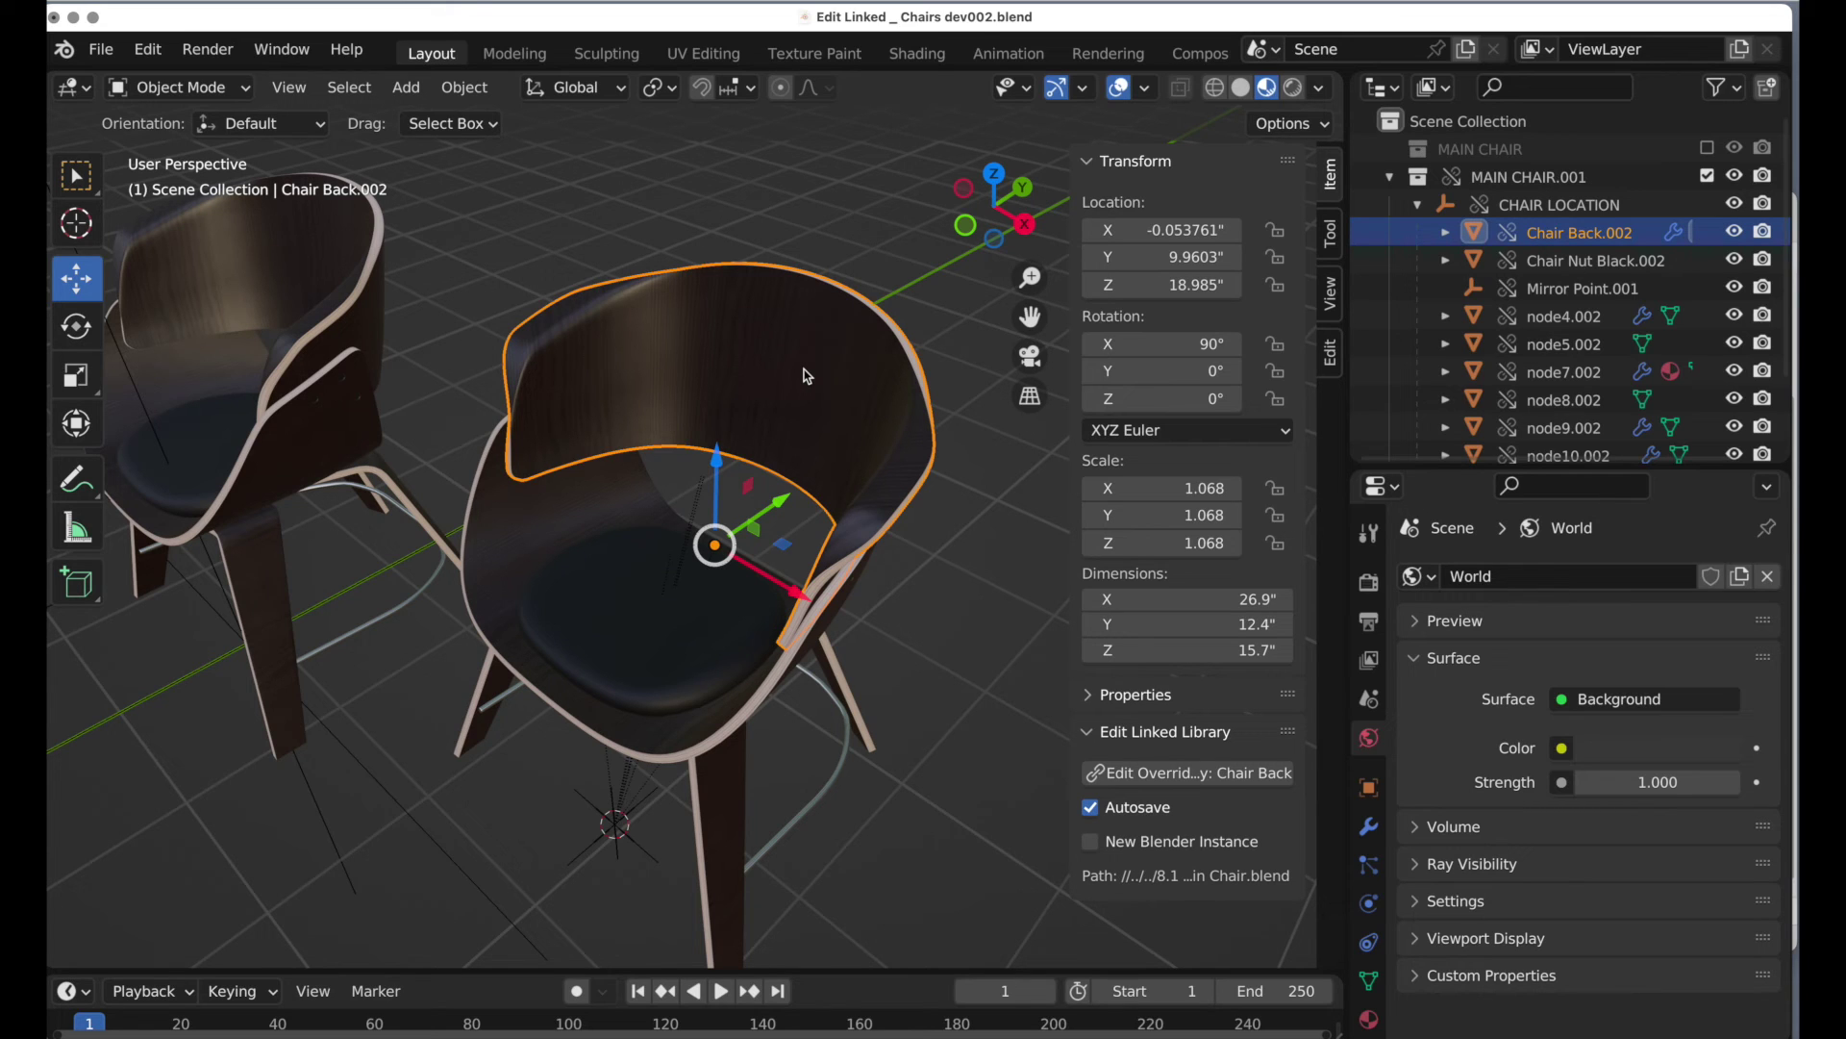
Step: Make Chair Back.002's wood material single-user and rename it Dining Chair Wood Lighter
click(1369, 1021)
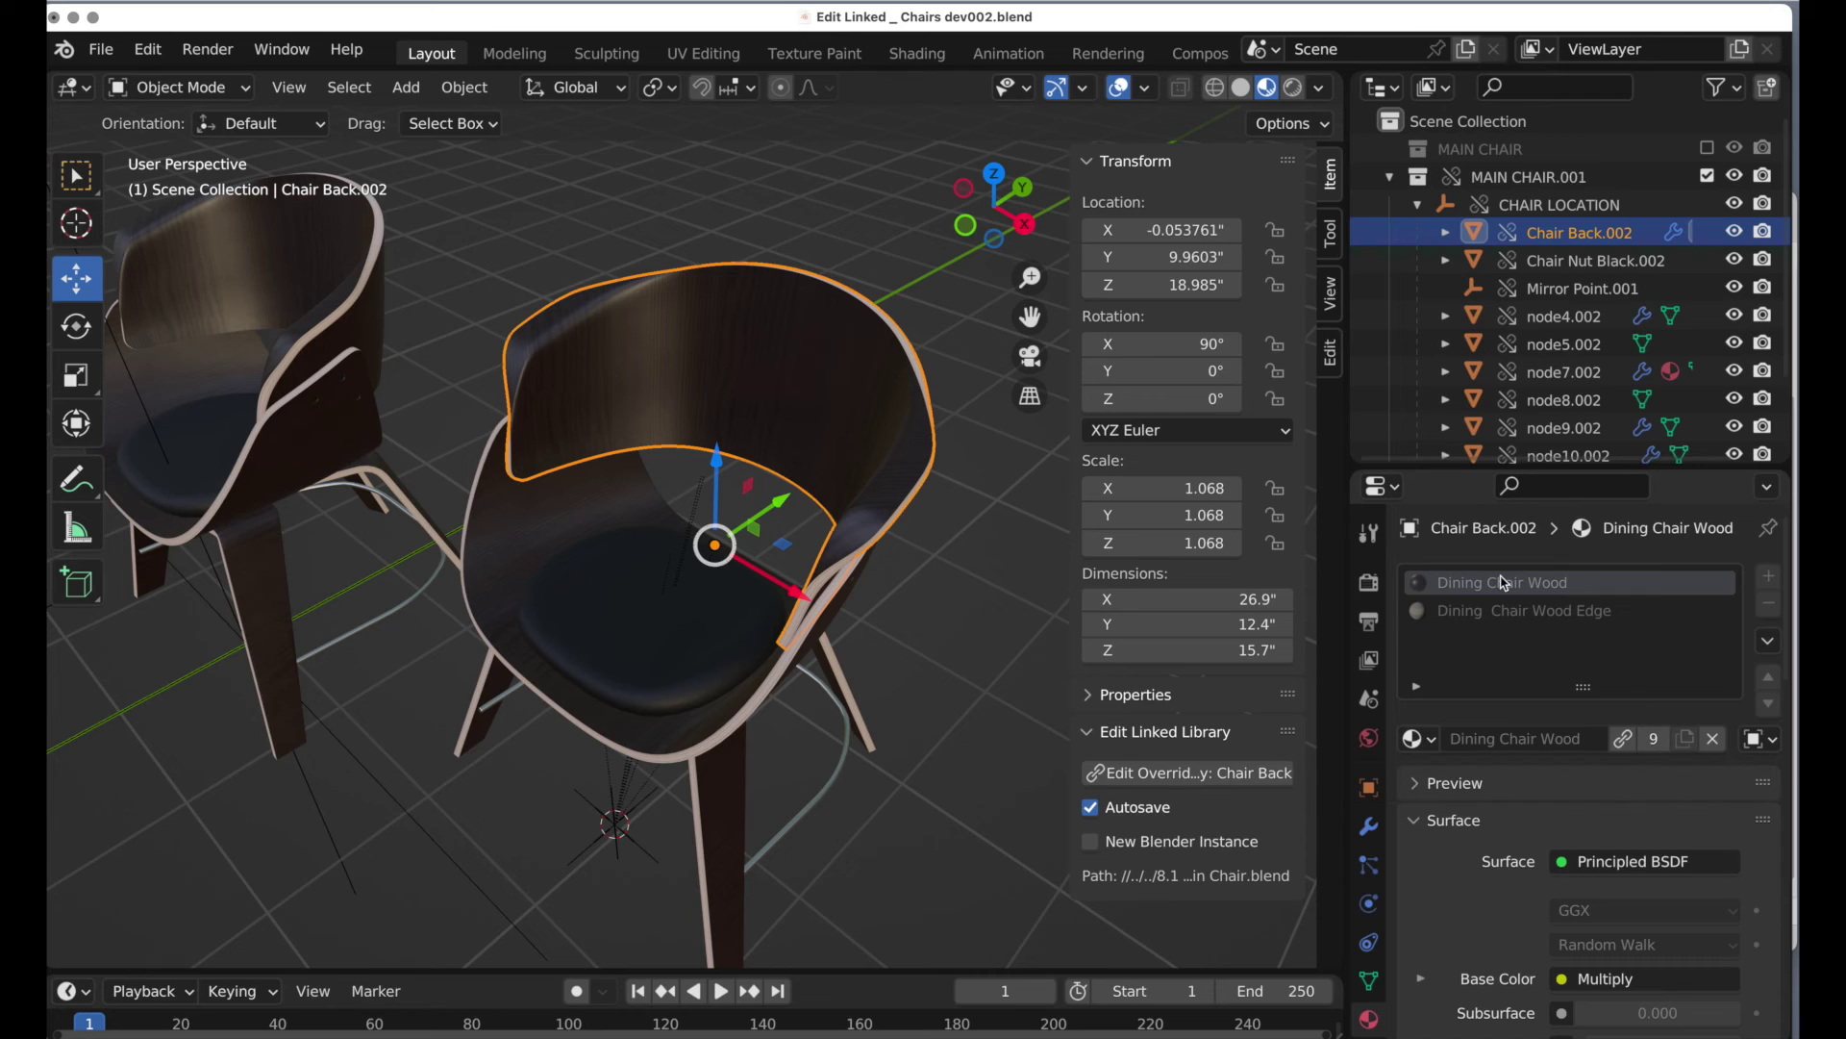
click(1656, 740)
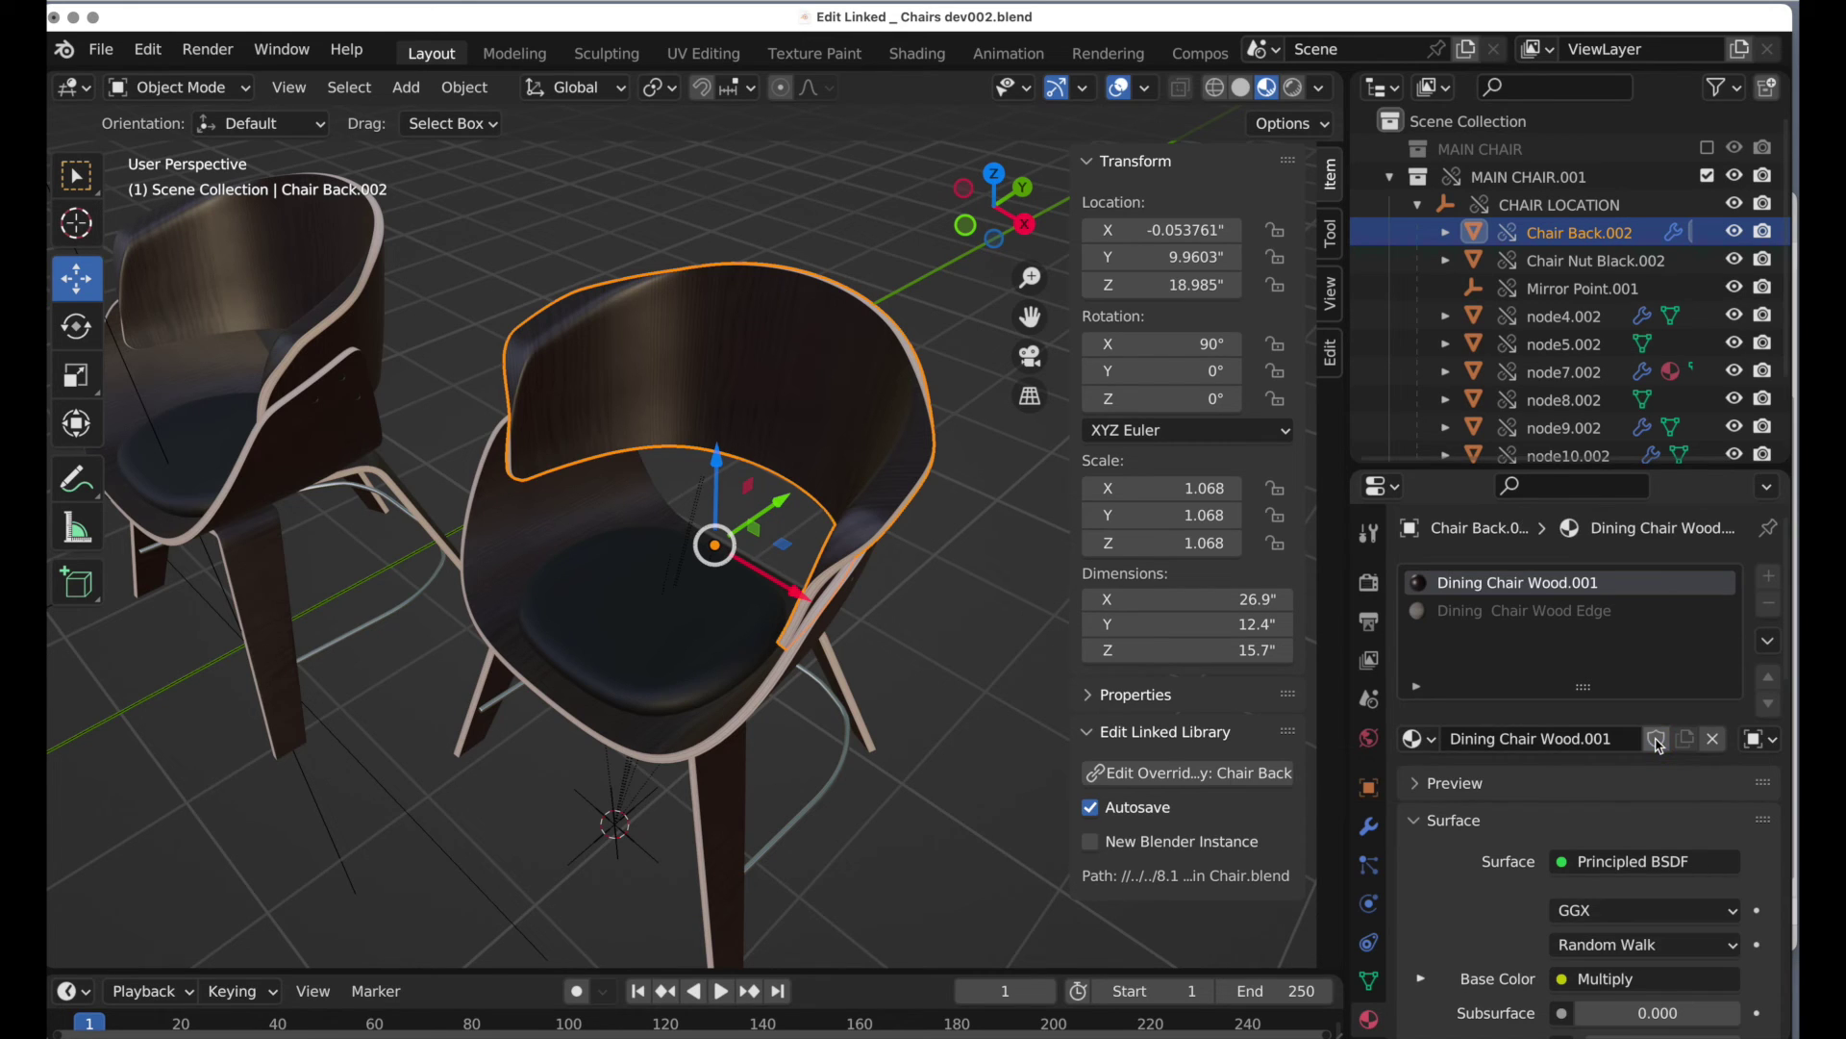
double_click(1575, 590)
key(End)
key(BackSpace)
key(BackSpace)
key(BackSpace)
key(BackSpace)
text(Lighter)
key(Return)
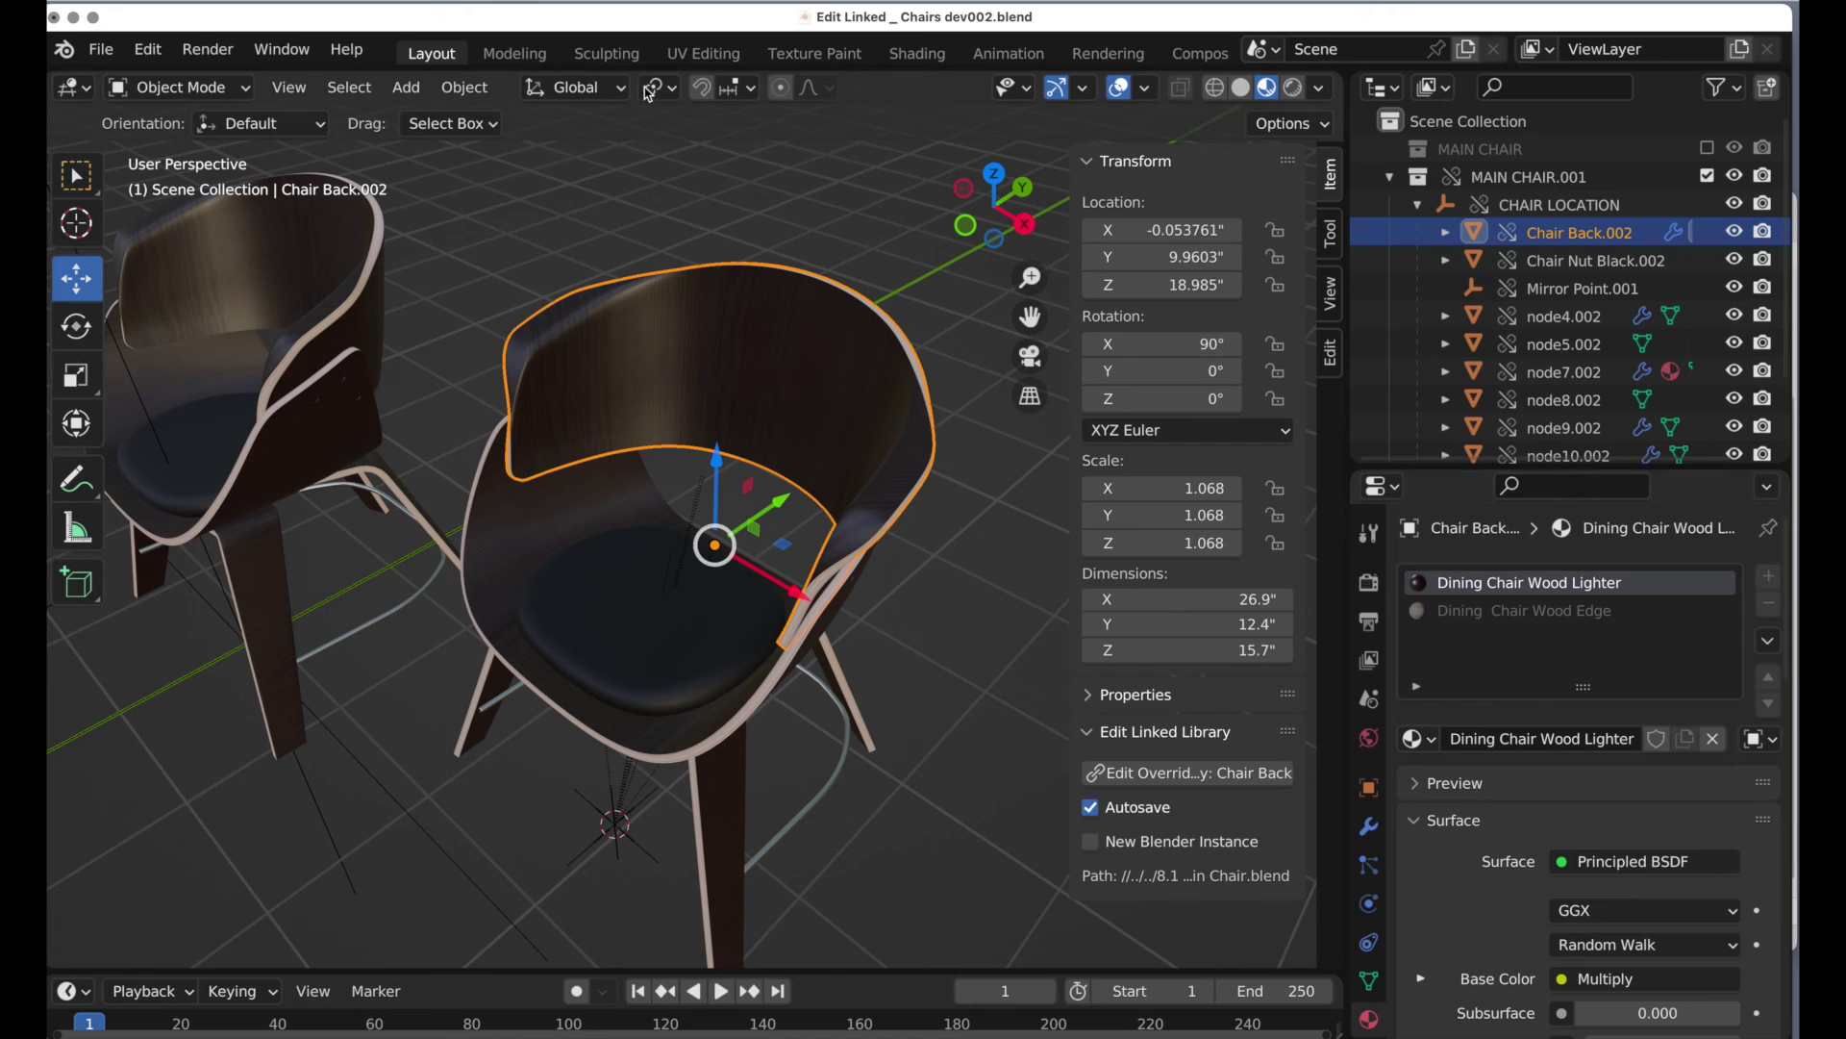
click(909, 54)
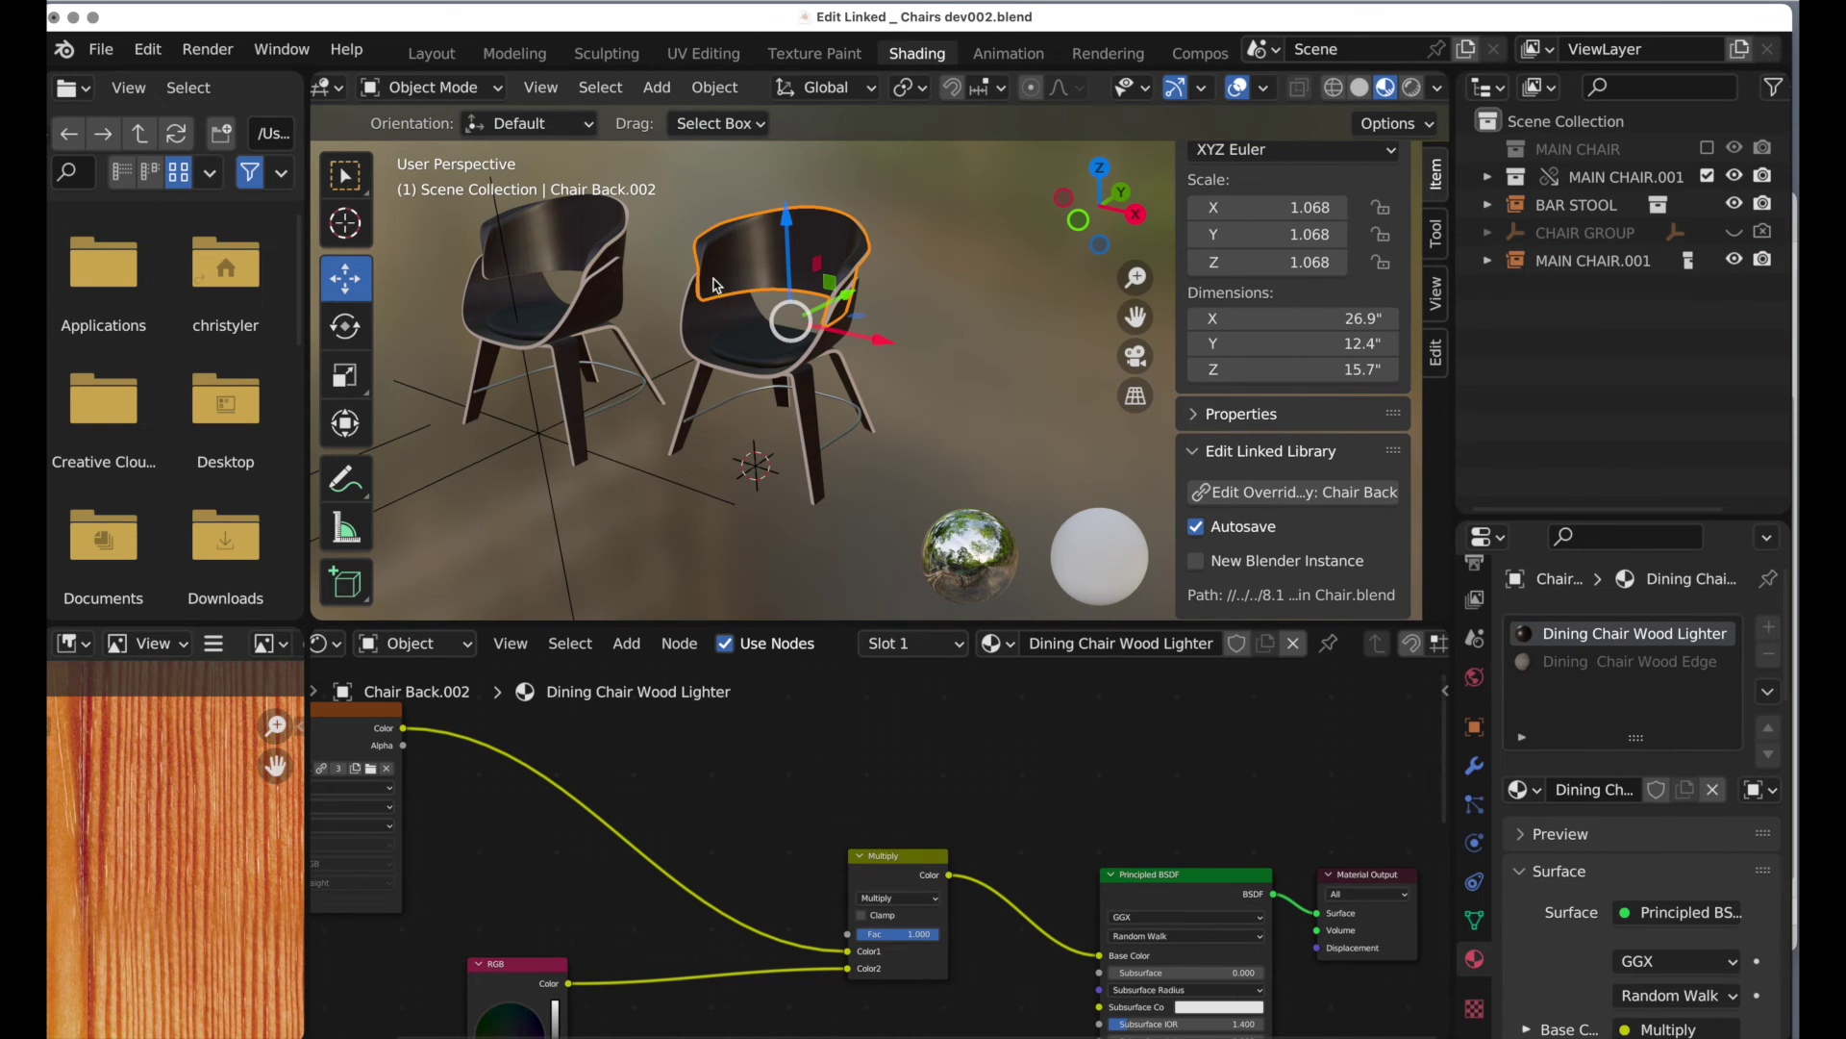
Step: Connect the Image Texture Color output directly to the Principled Base Color
scroll(813, 306, up, 6)
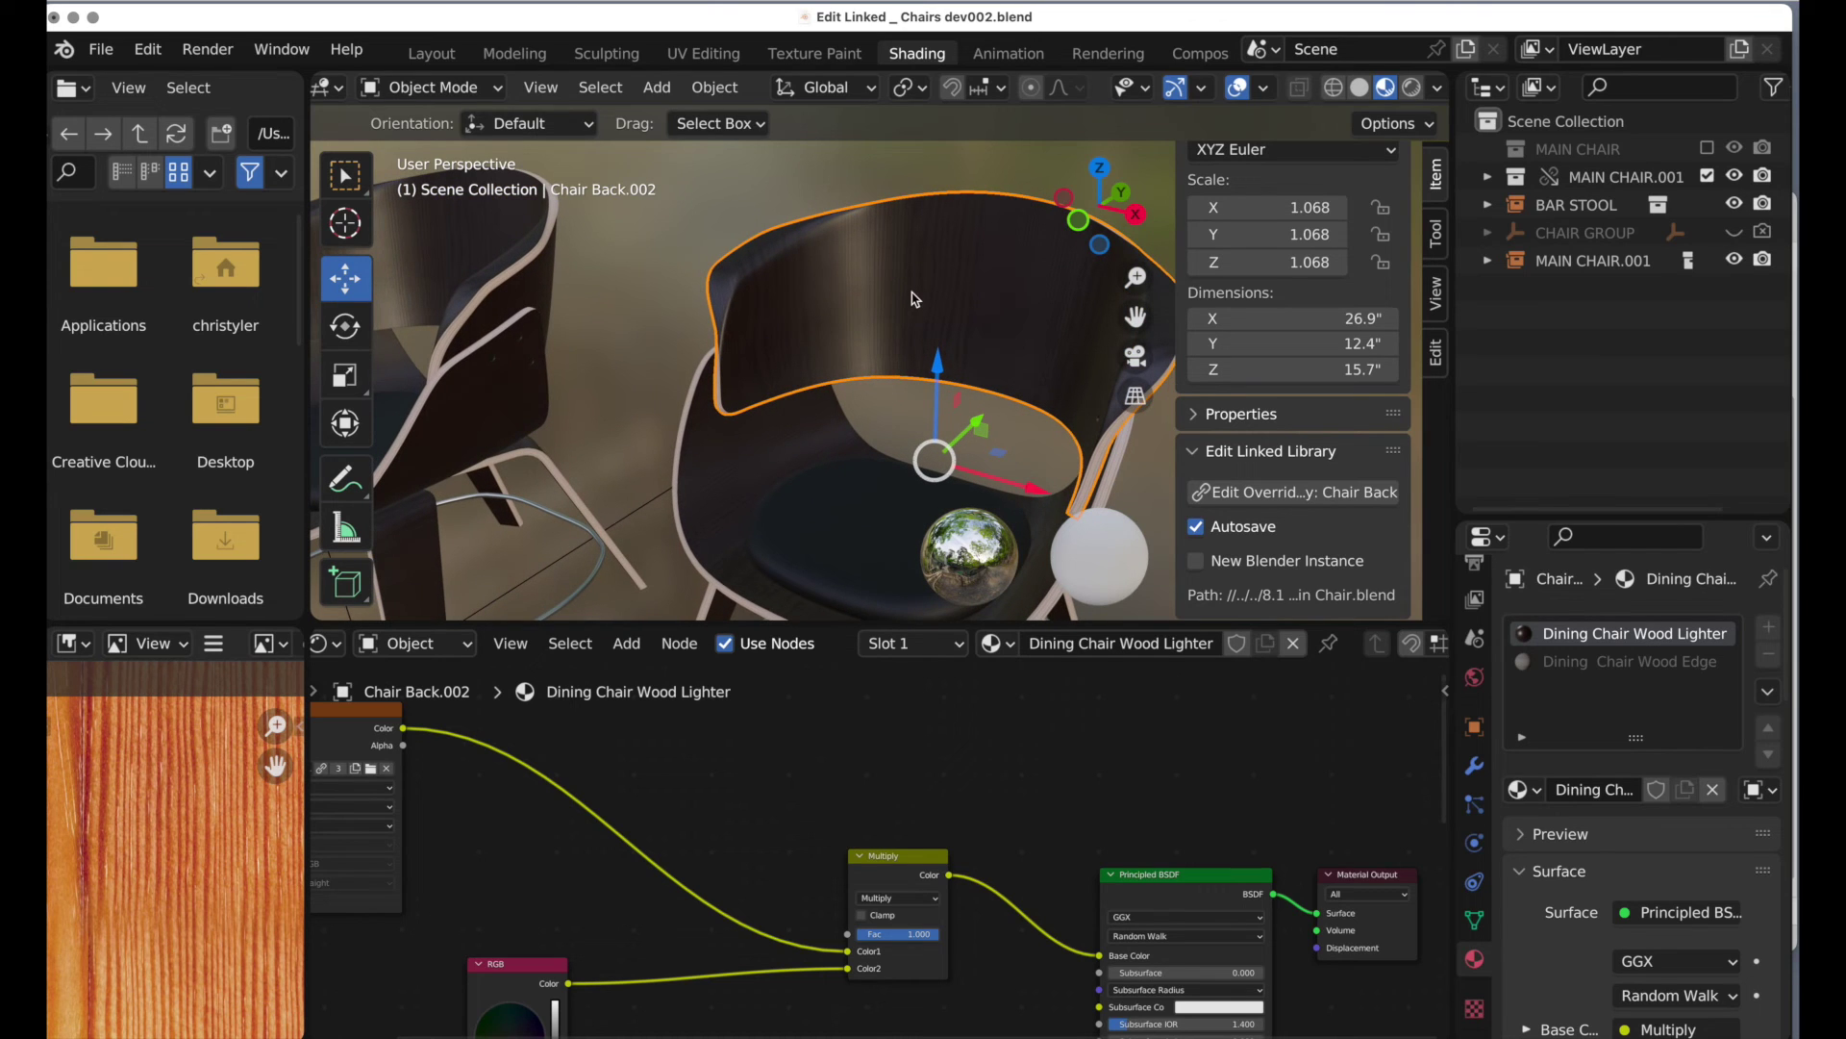
scroll(885, 784, down, 2)
scroll(909, 775, down, 2)
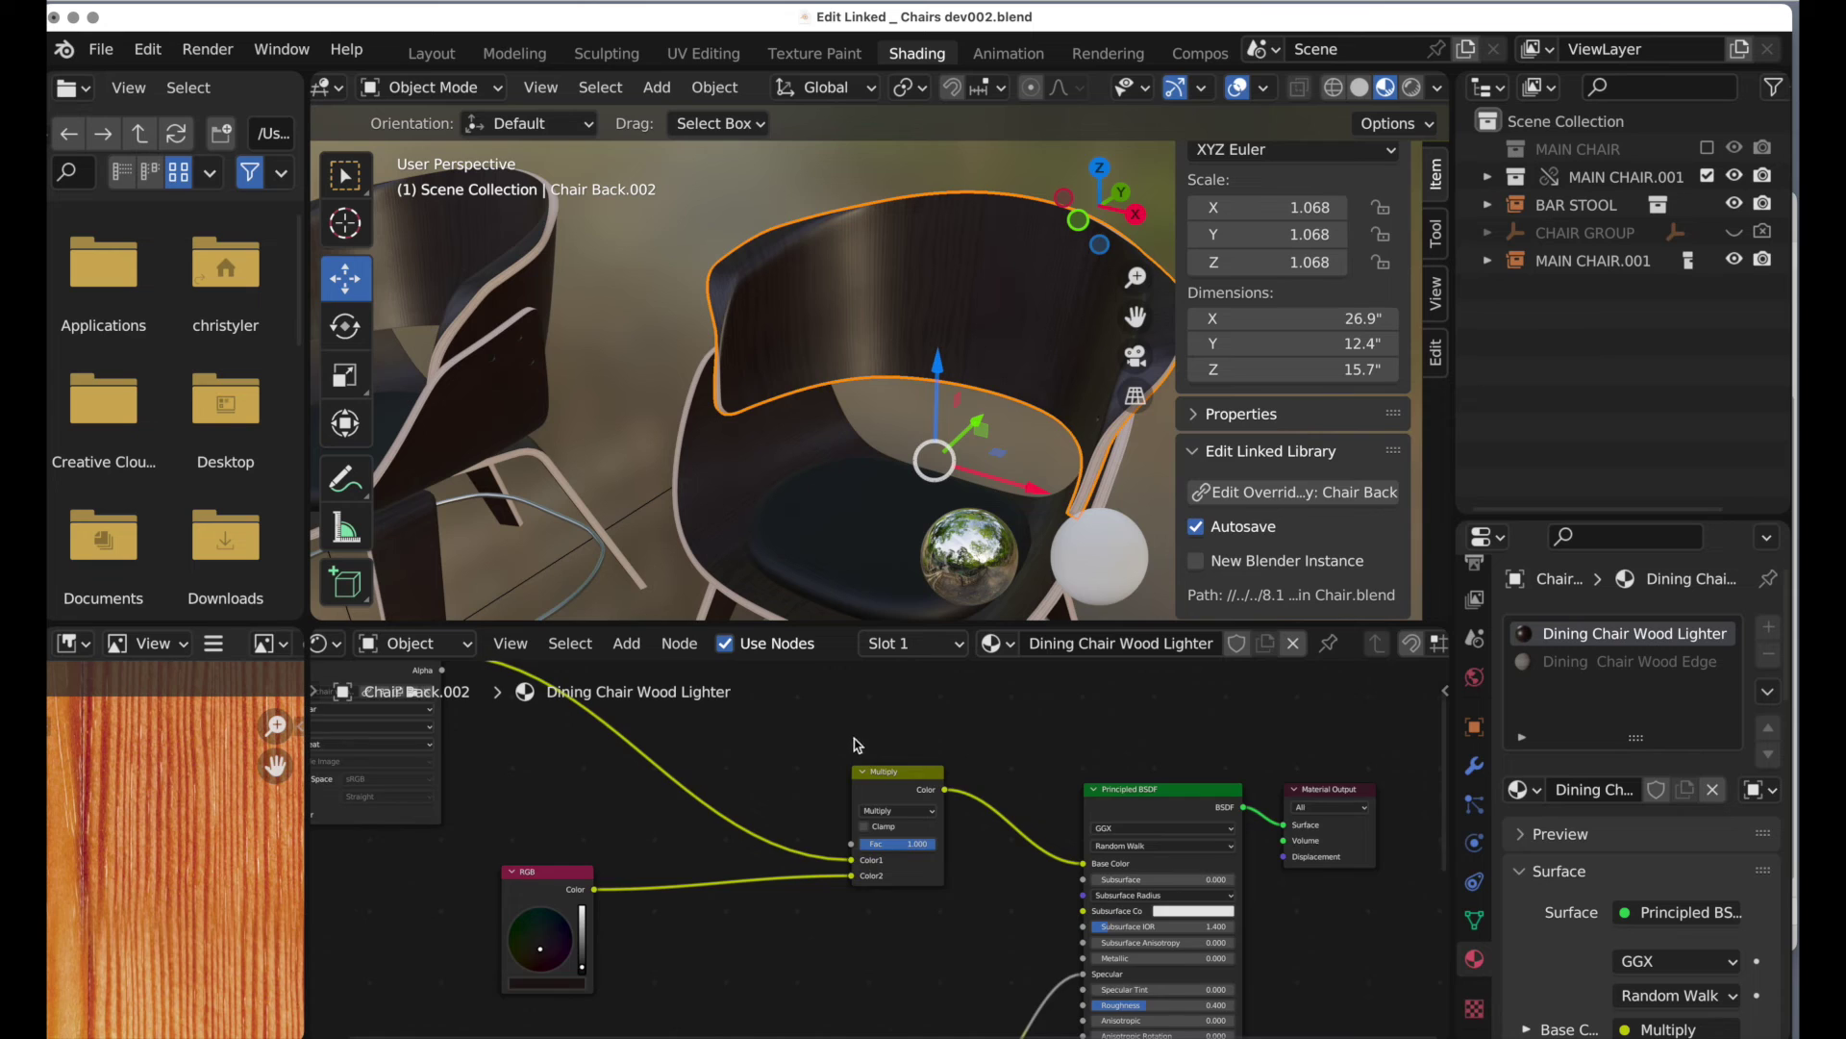
scroll(895, 813, up, 3)
mouse_move(486, 735)
mouse_down()
mouse_move(829, 759)
mouse_move(1049, 838)
mouse_move(1106, 877)
mouse_move(1127, 946)
mouse_up()
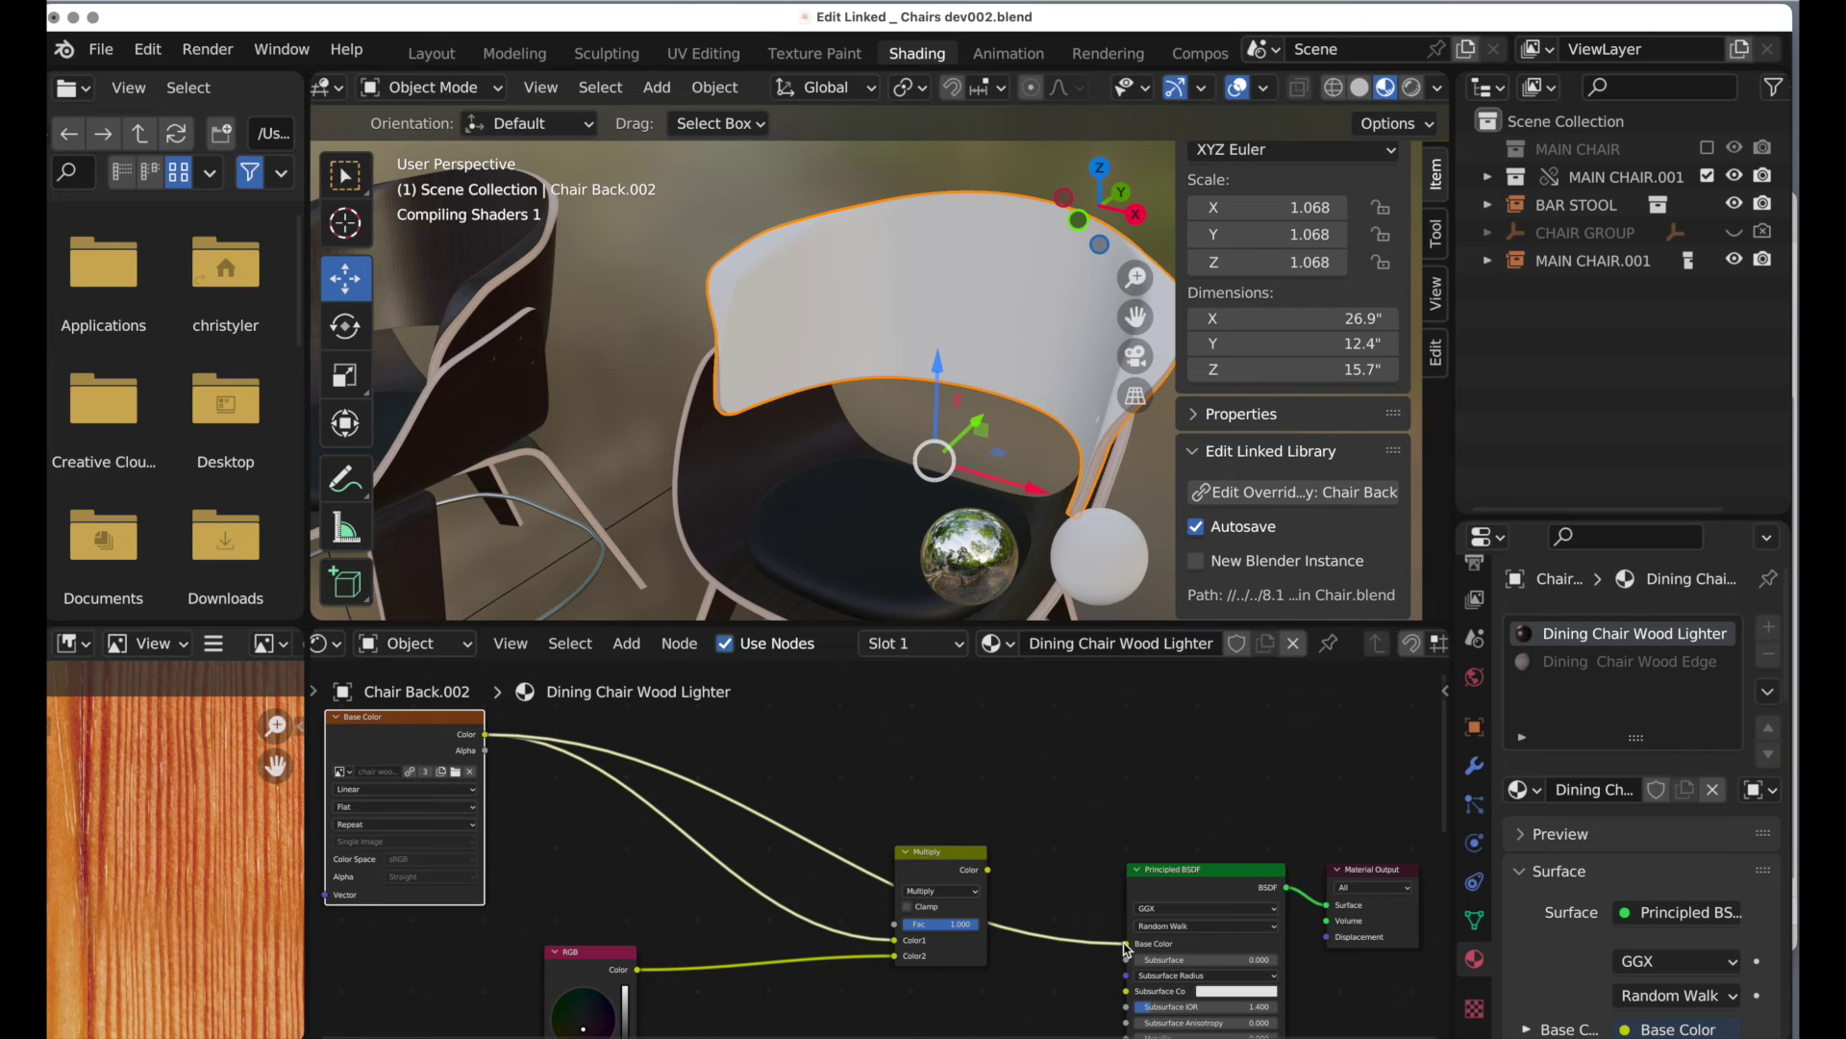
Step: Give the chair shell a single-user material and assign Dining Chair Wood Lighter to it
click(784, 442)
middle_drag(813, 462, 758, 444)
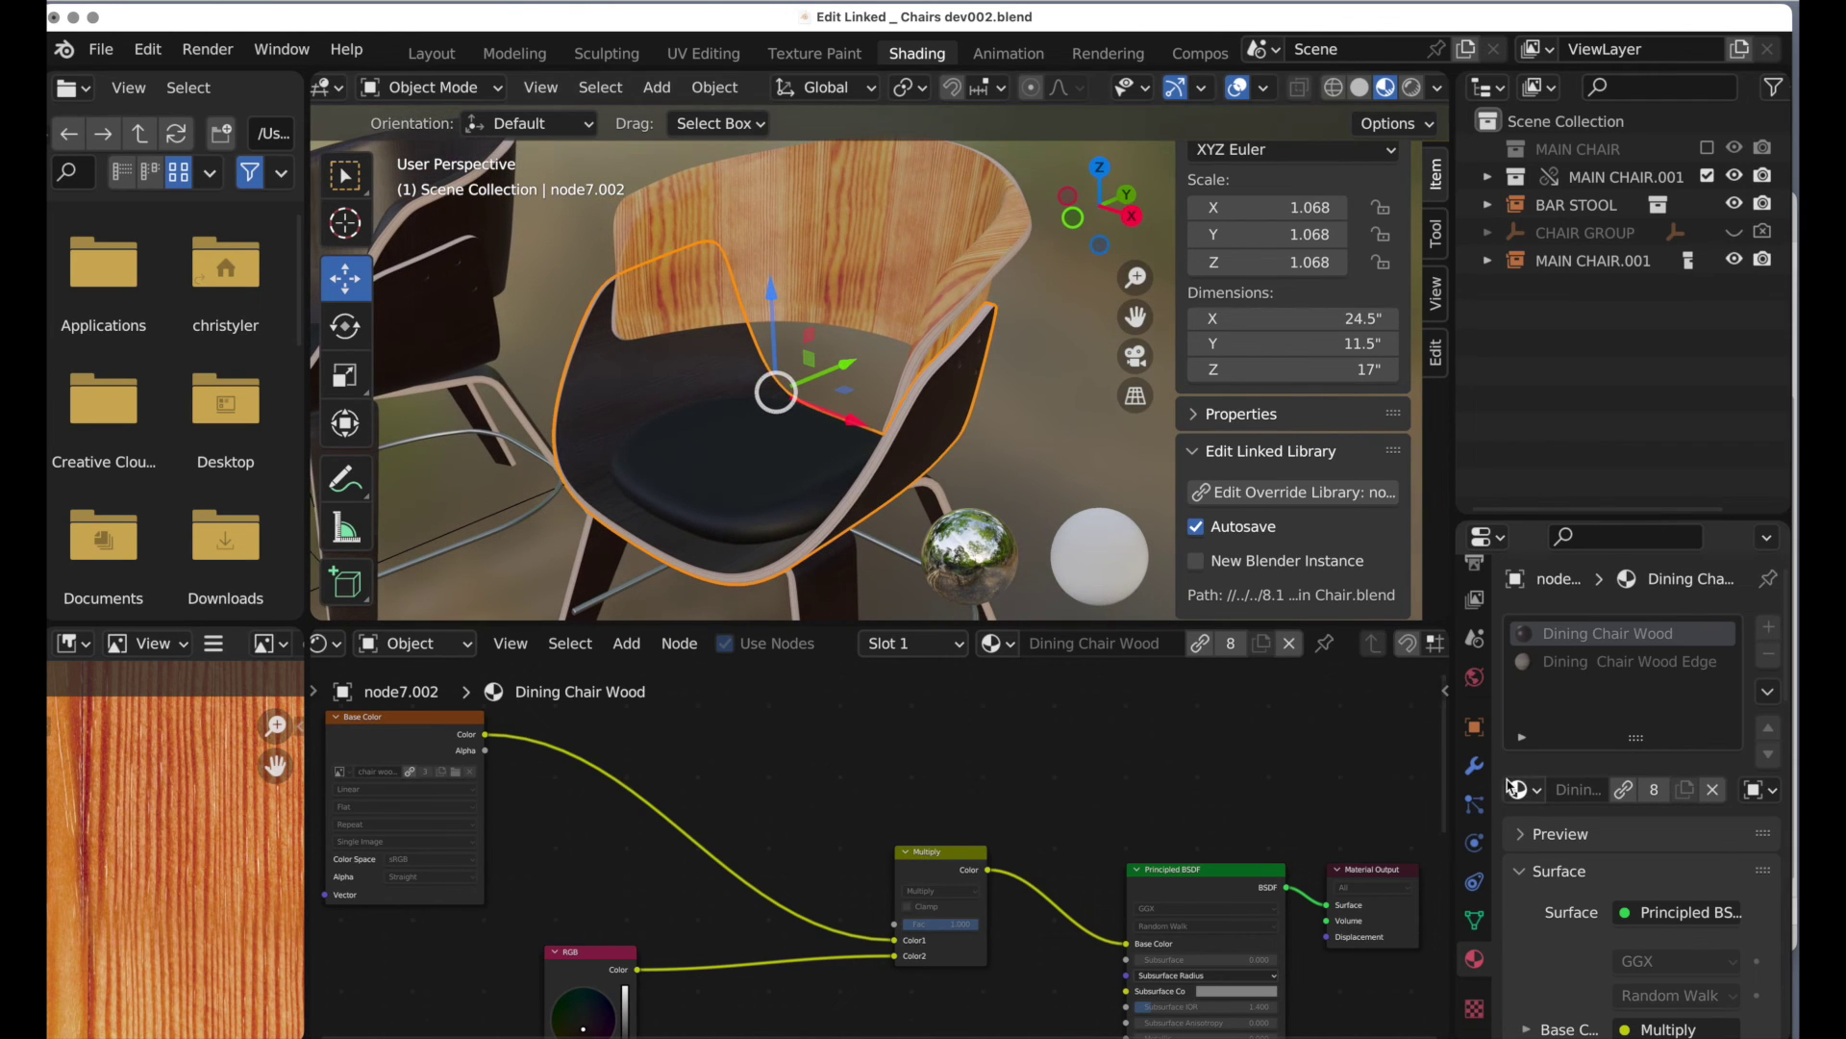
click(1663, 799)
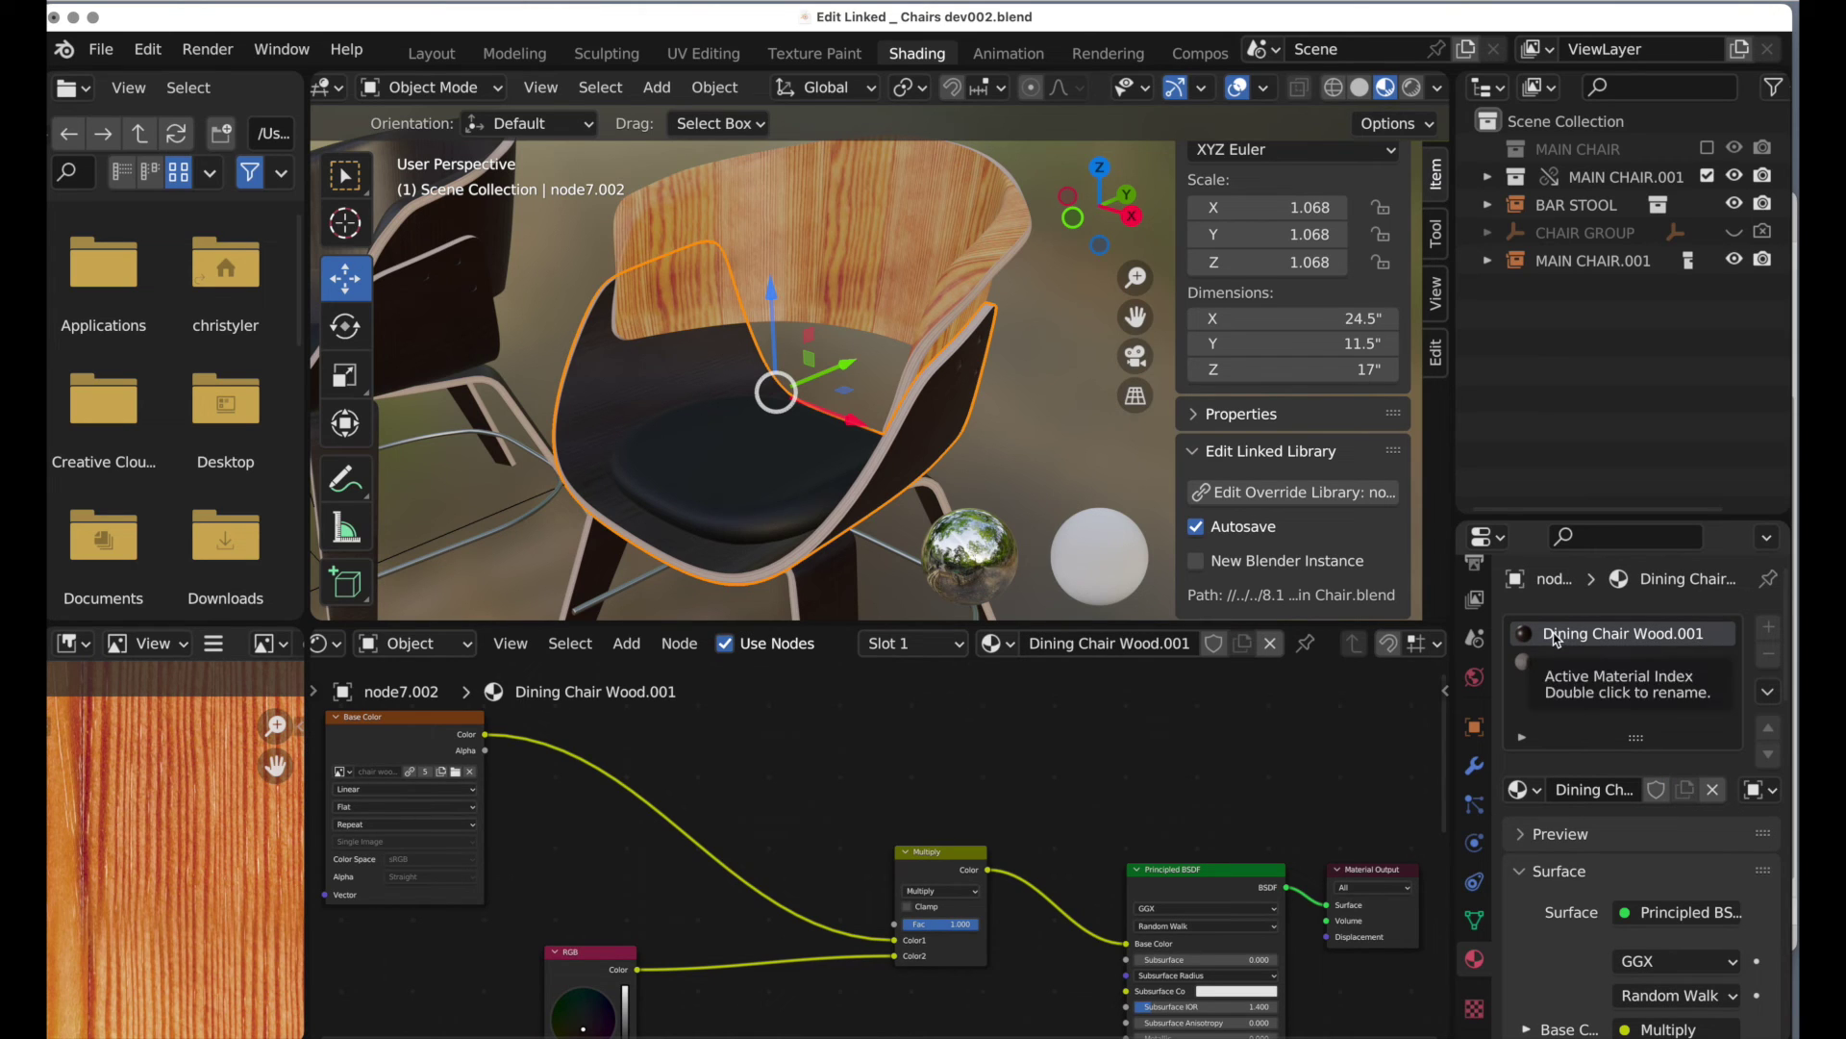
click(1520, 791)
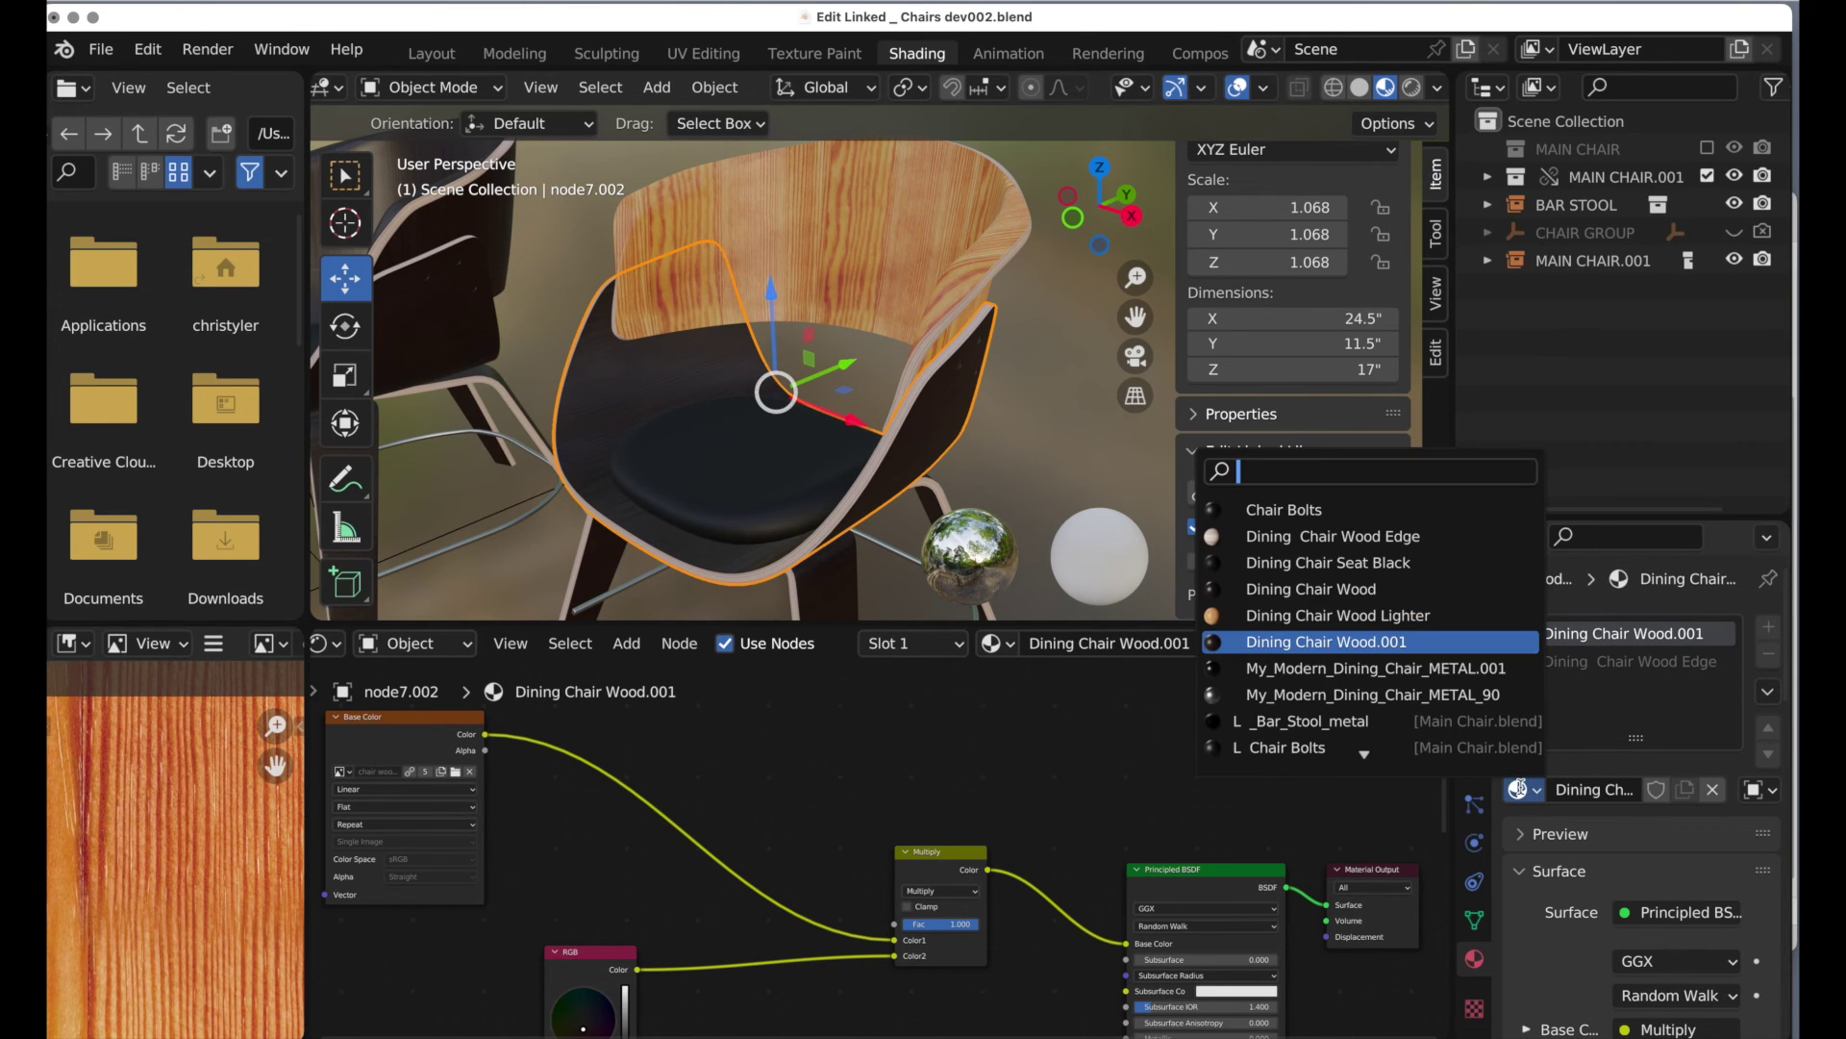
click(1409, 614)
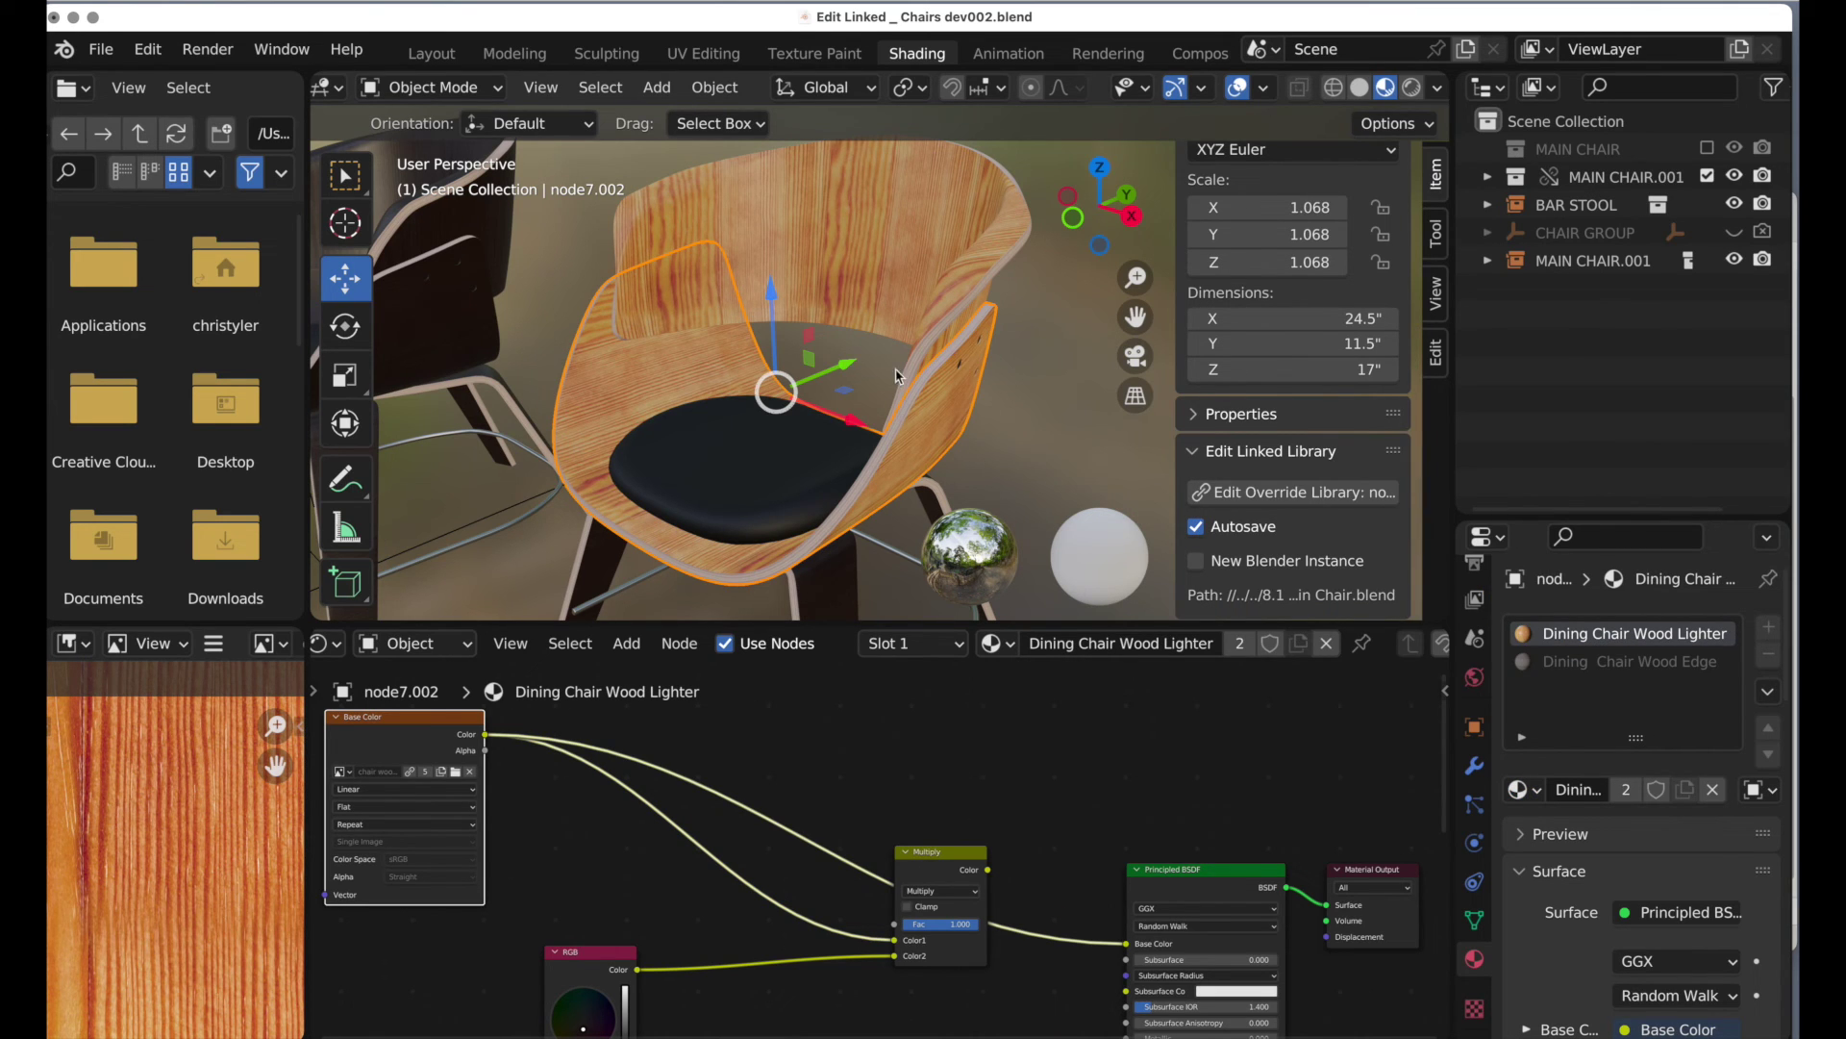
scroll(904, 384, down, 2)
middle_drag(787, 495, 870, 482)
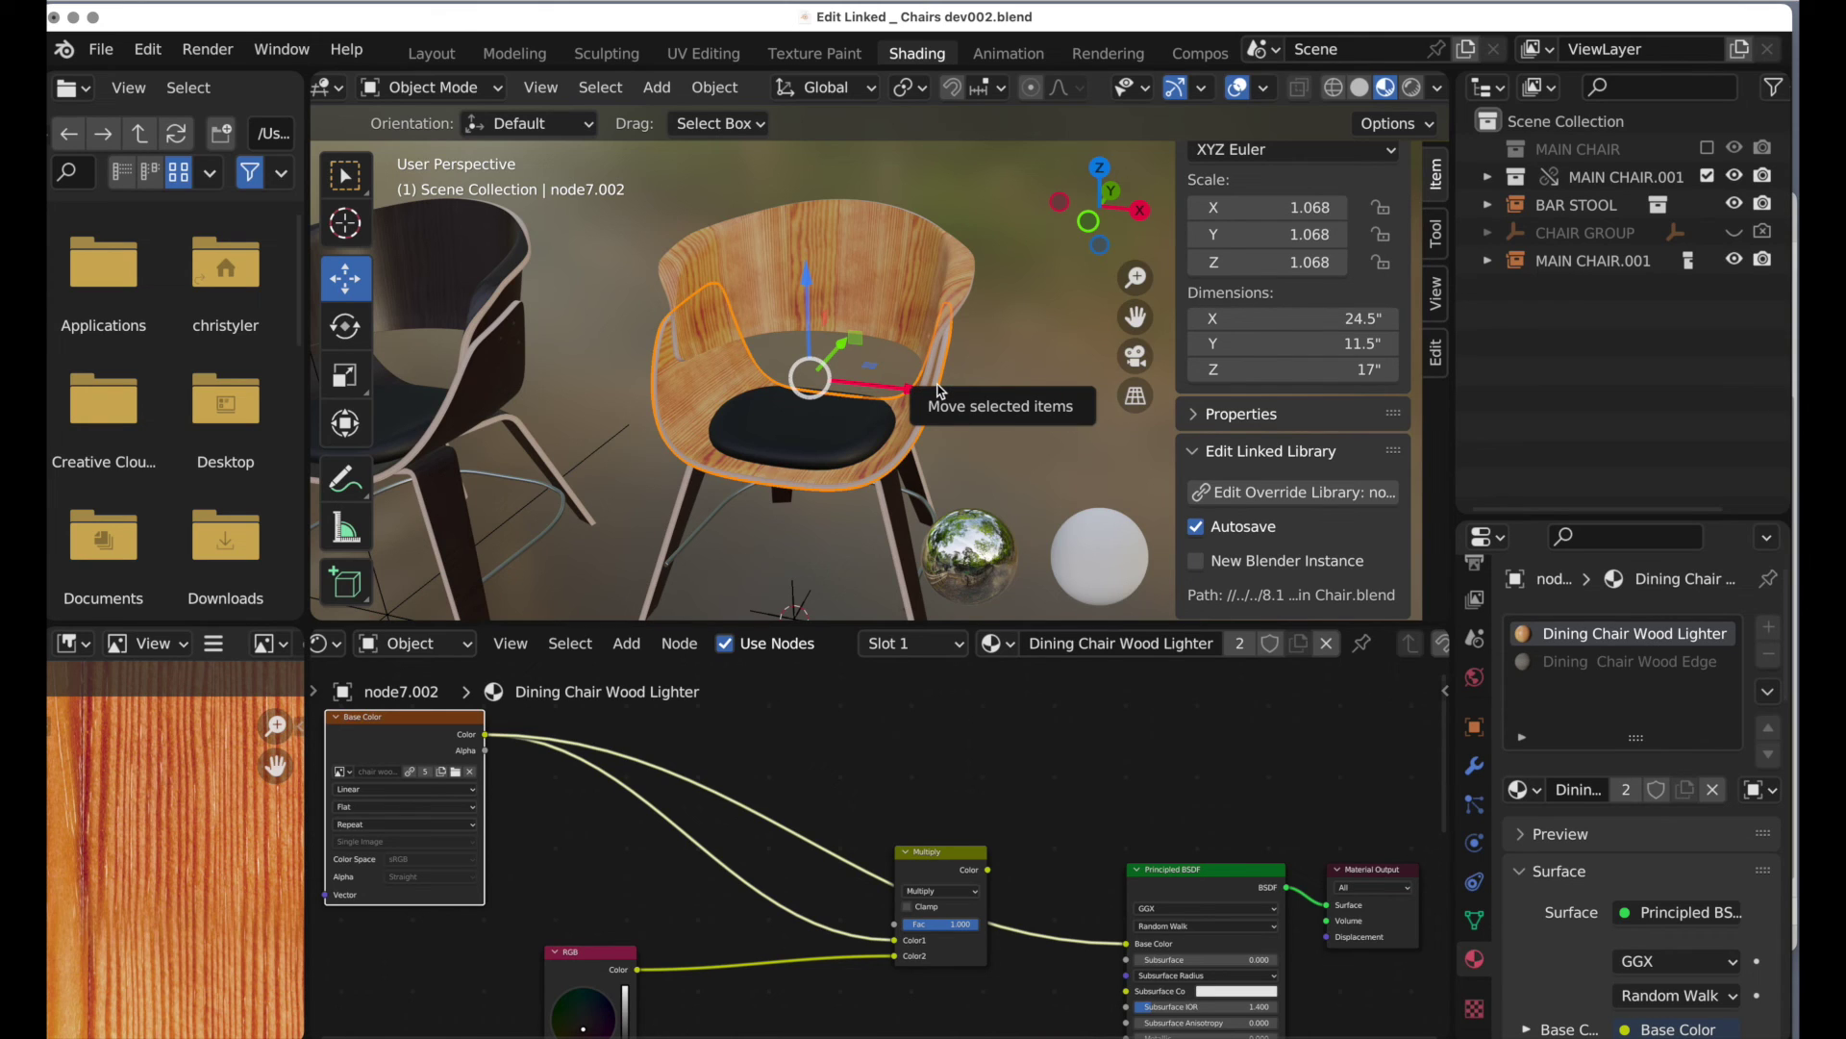
Step: Open the linked Main Chair file for editing, showing MAIN CHAIR and hiding BAR STOOL
click(1278, 501)
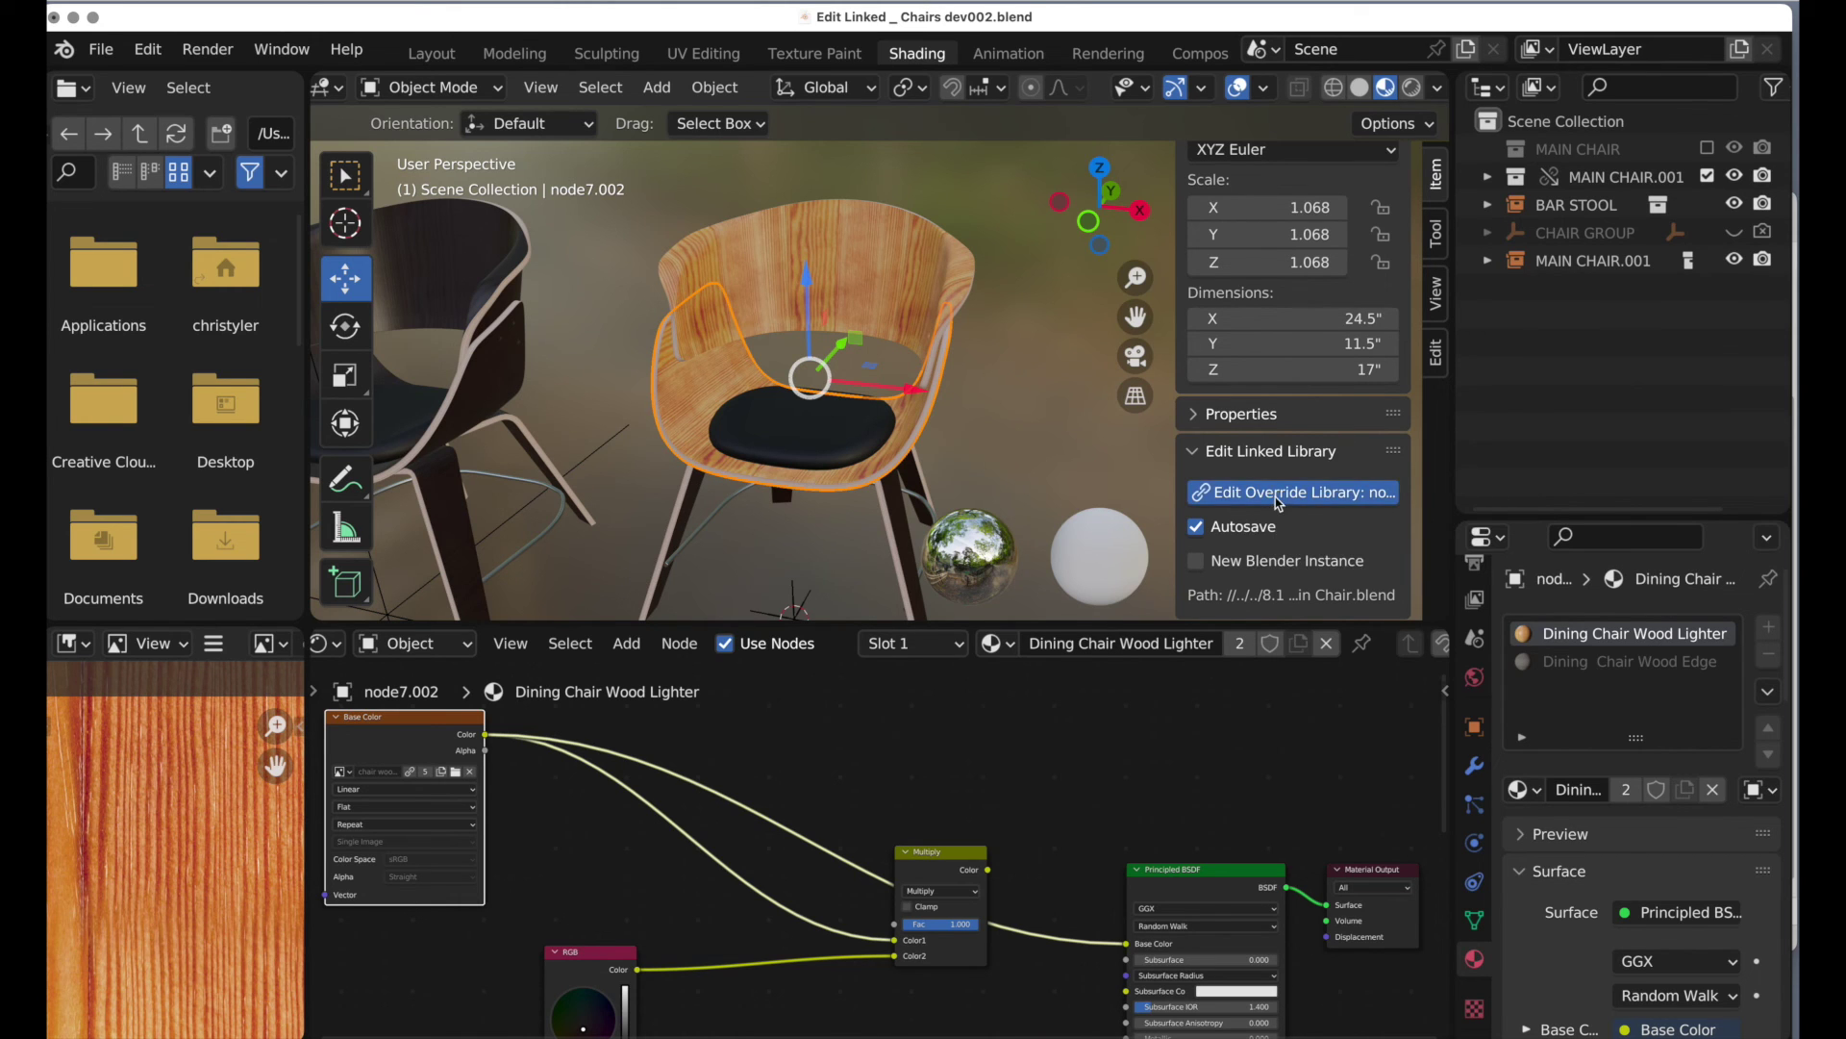
click(1707, 149)
click(1707, 176)
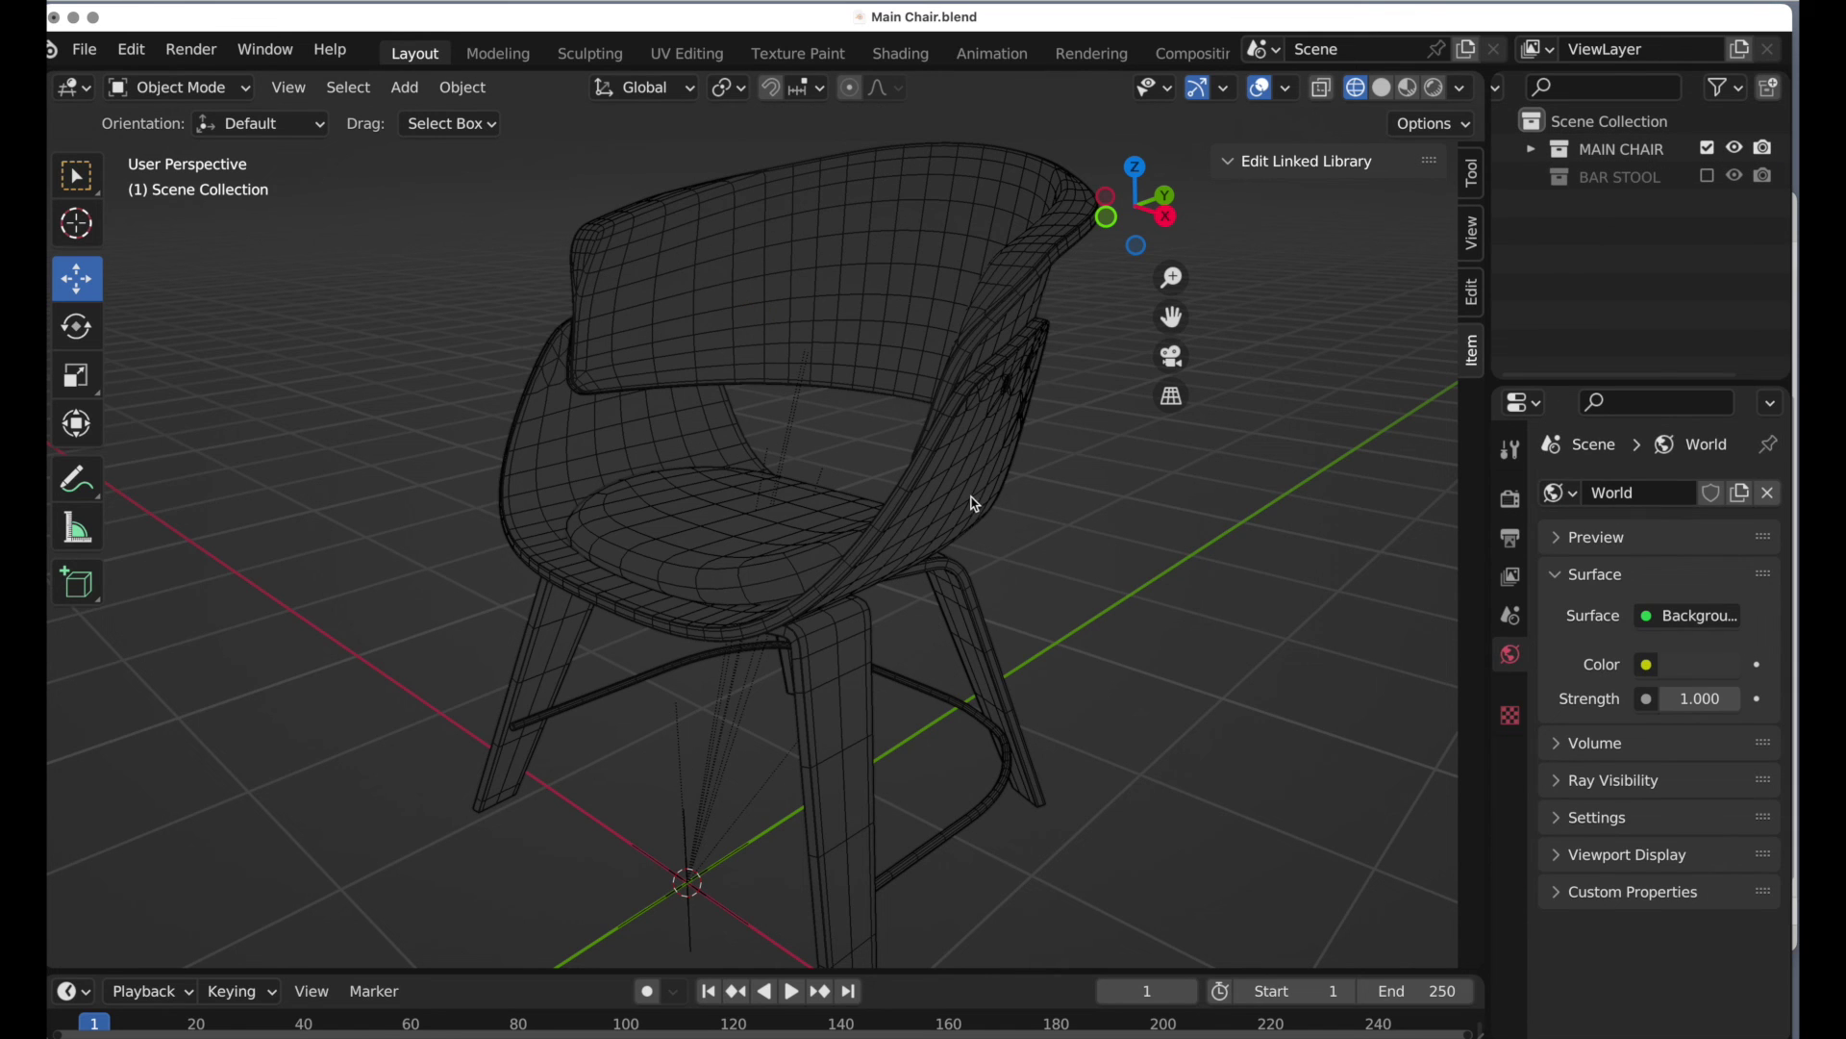
click(973, 504)
mouse_move(979, 546)
middle_down()
mouse_move(1014, 602)
mouse_move(982, 579)
middle_up()
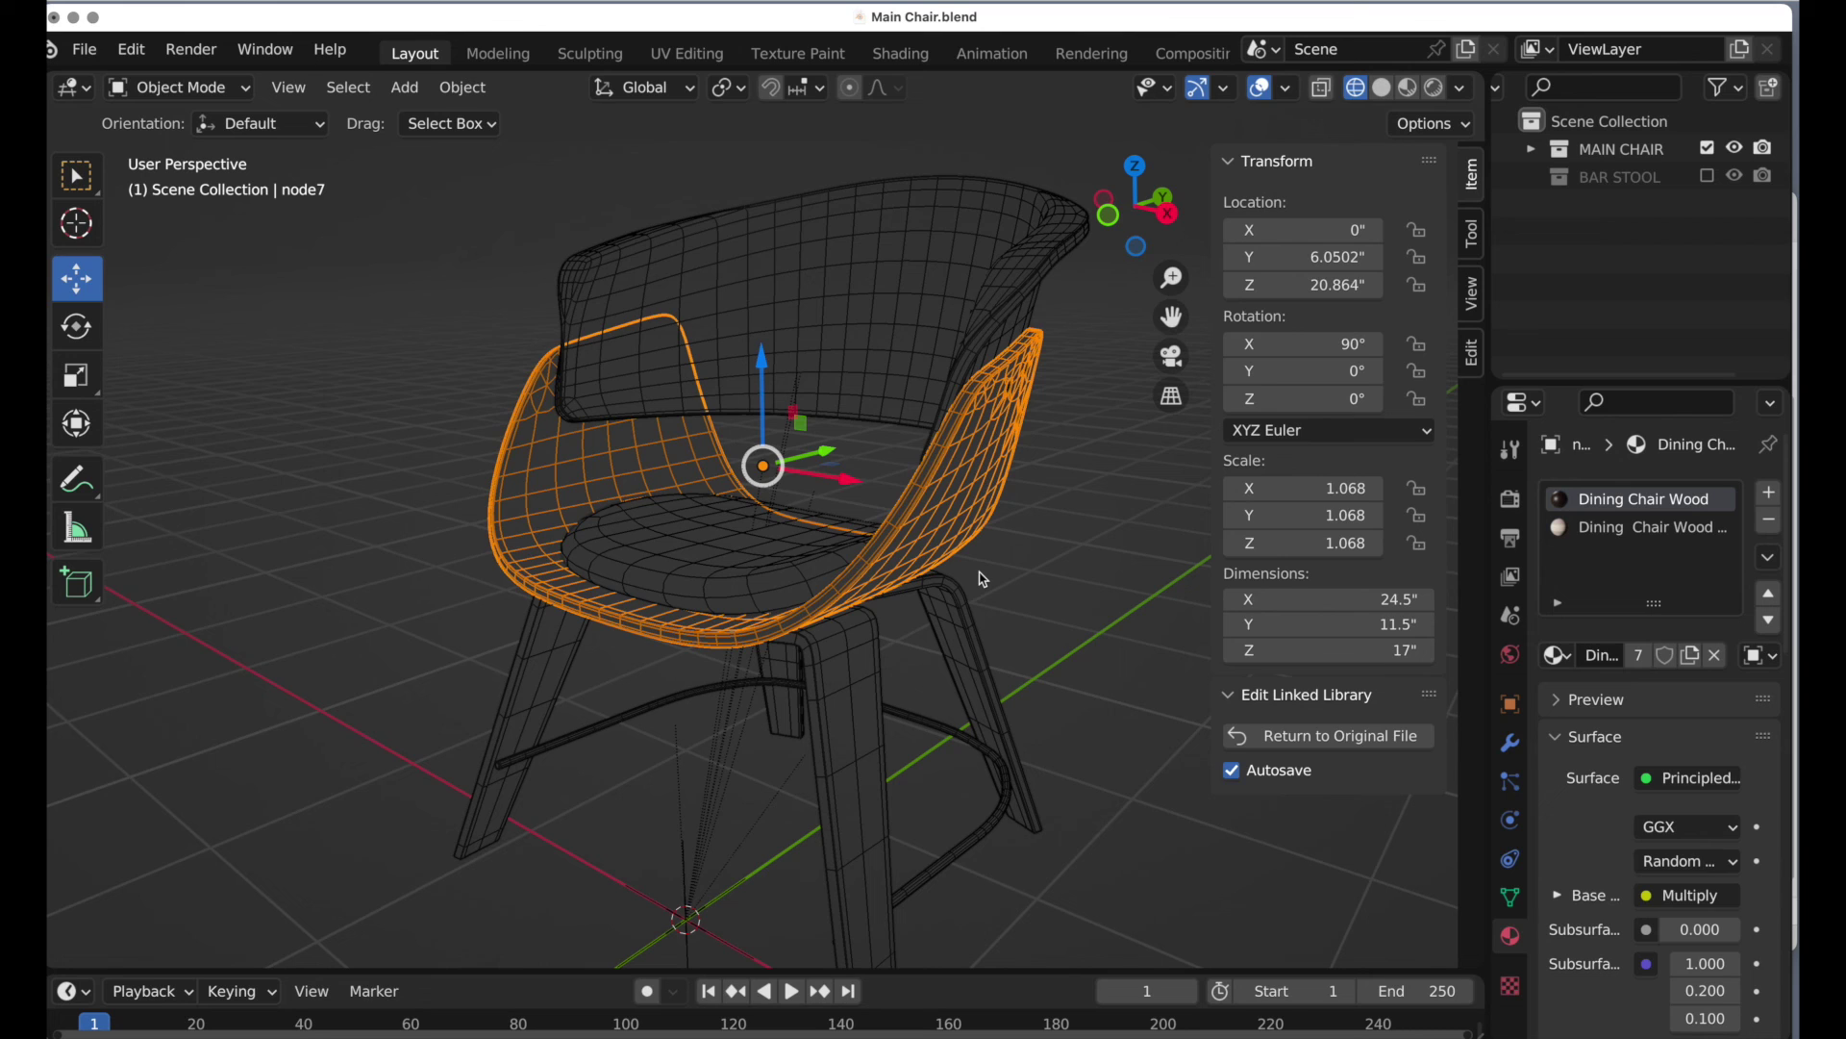
key(Tab)
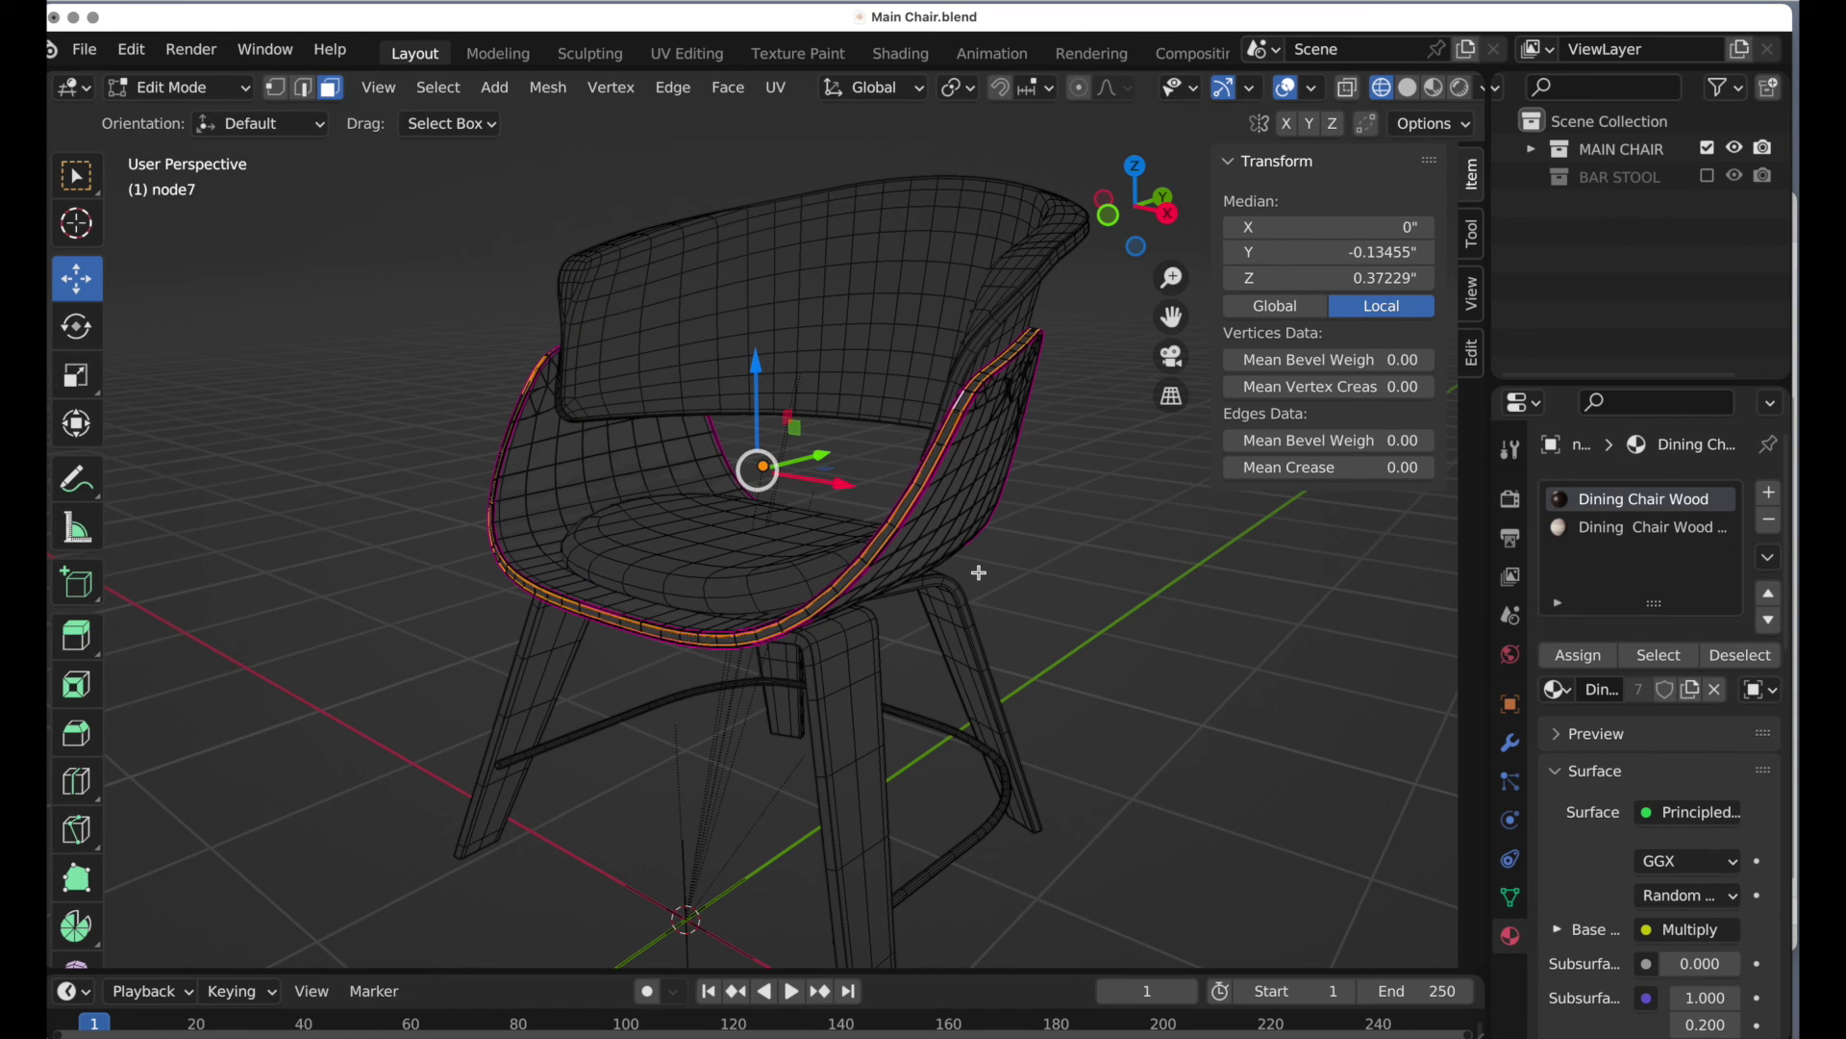
key(Tab)
Step: Move the Chair Back mesh up along Z, then go back to the Chairs dev002 file
click(1017, 254)
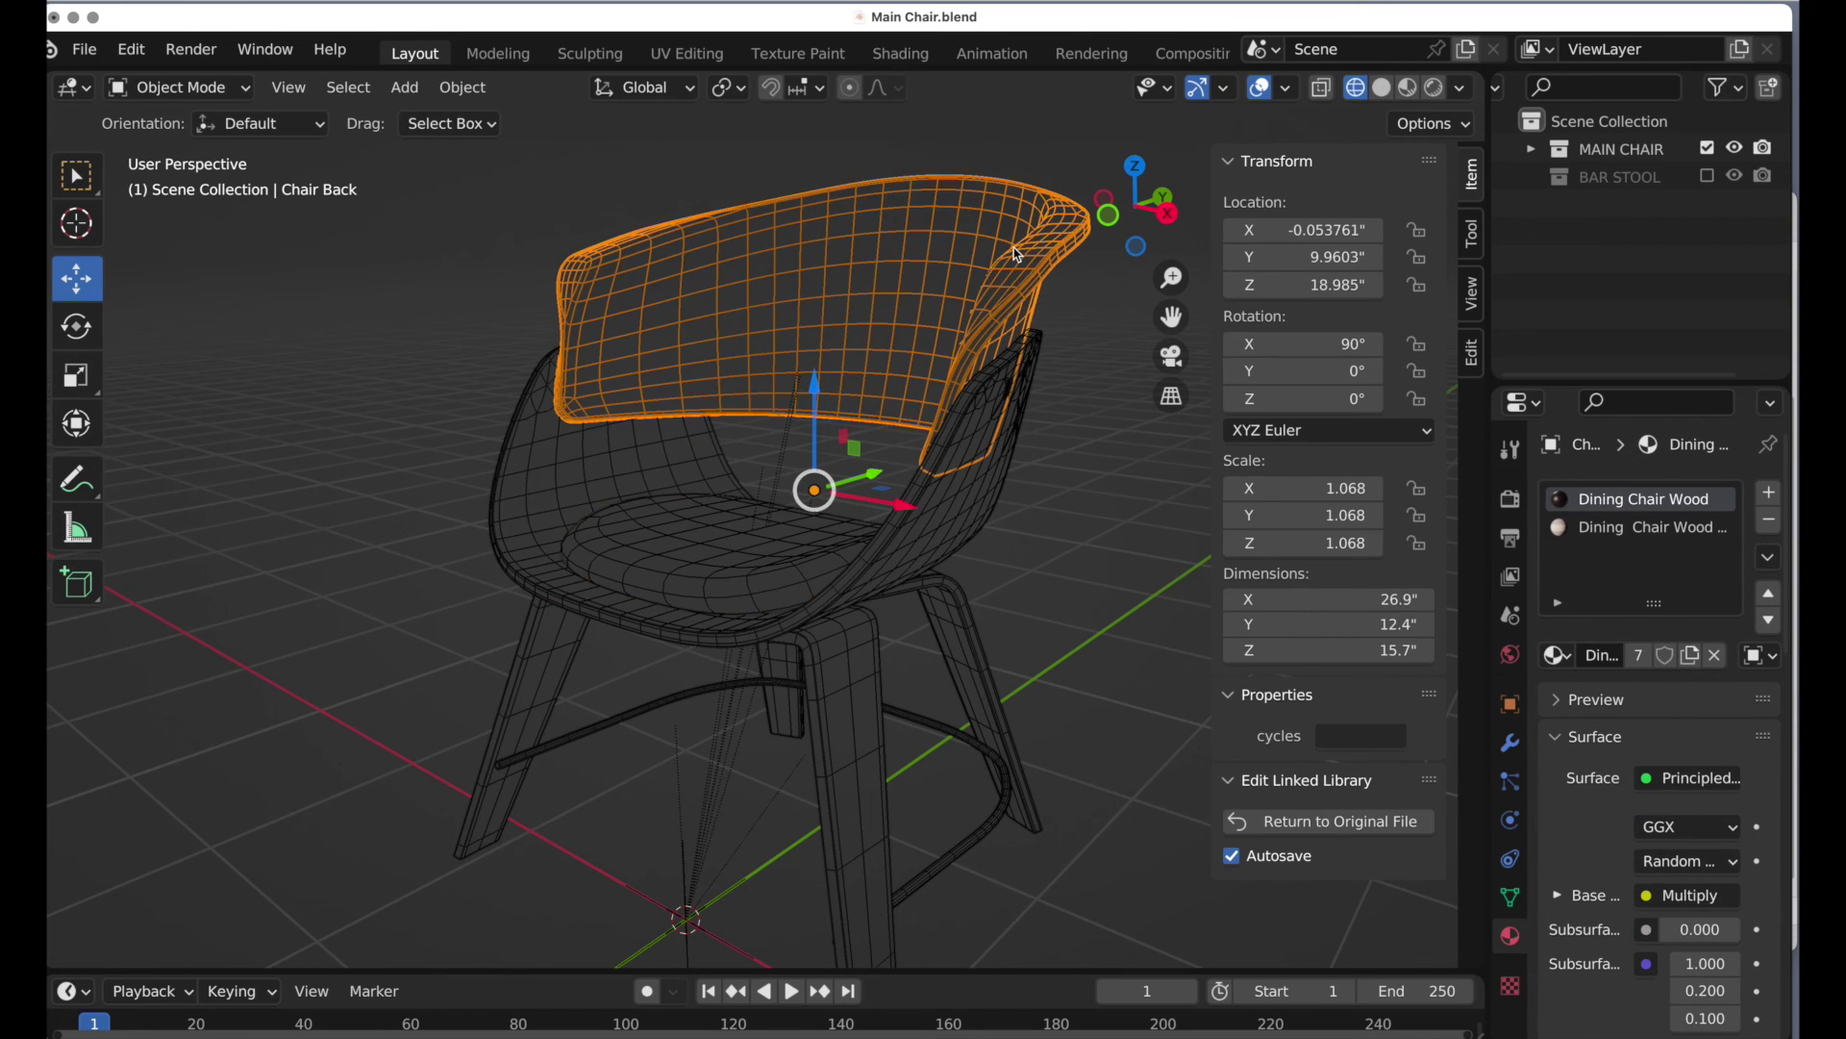
middle_drag(1017, 274, 945, 356)
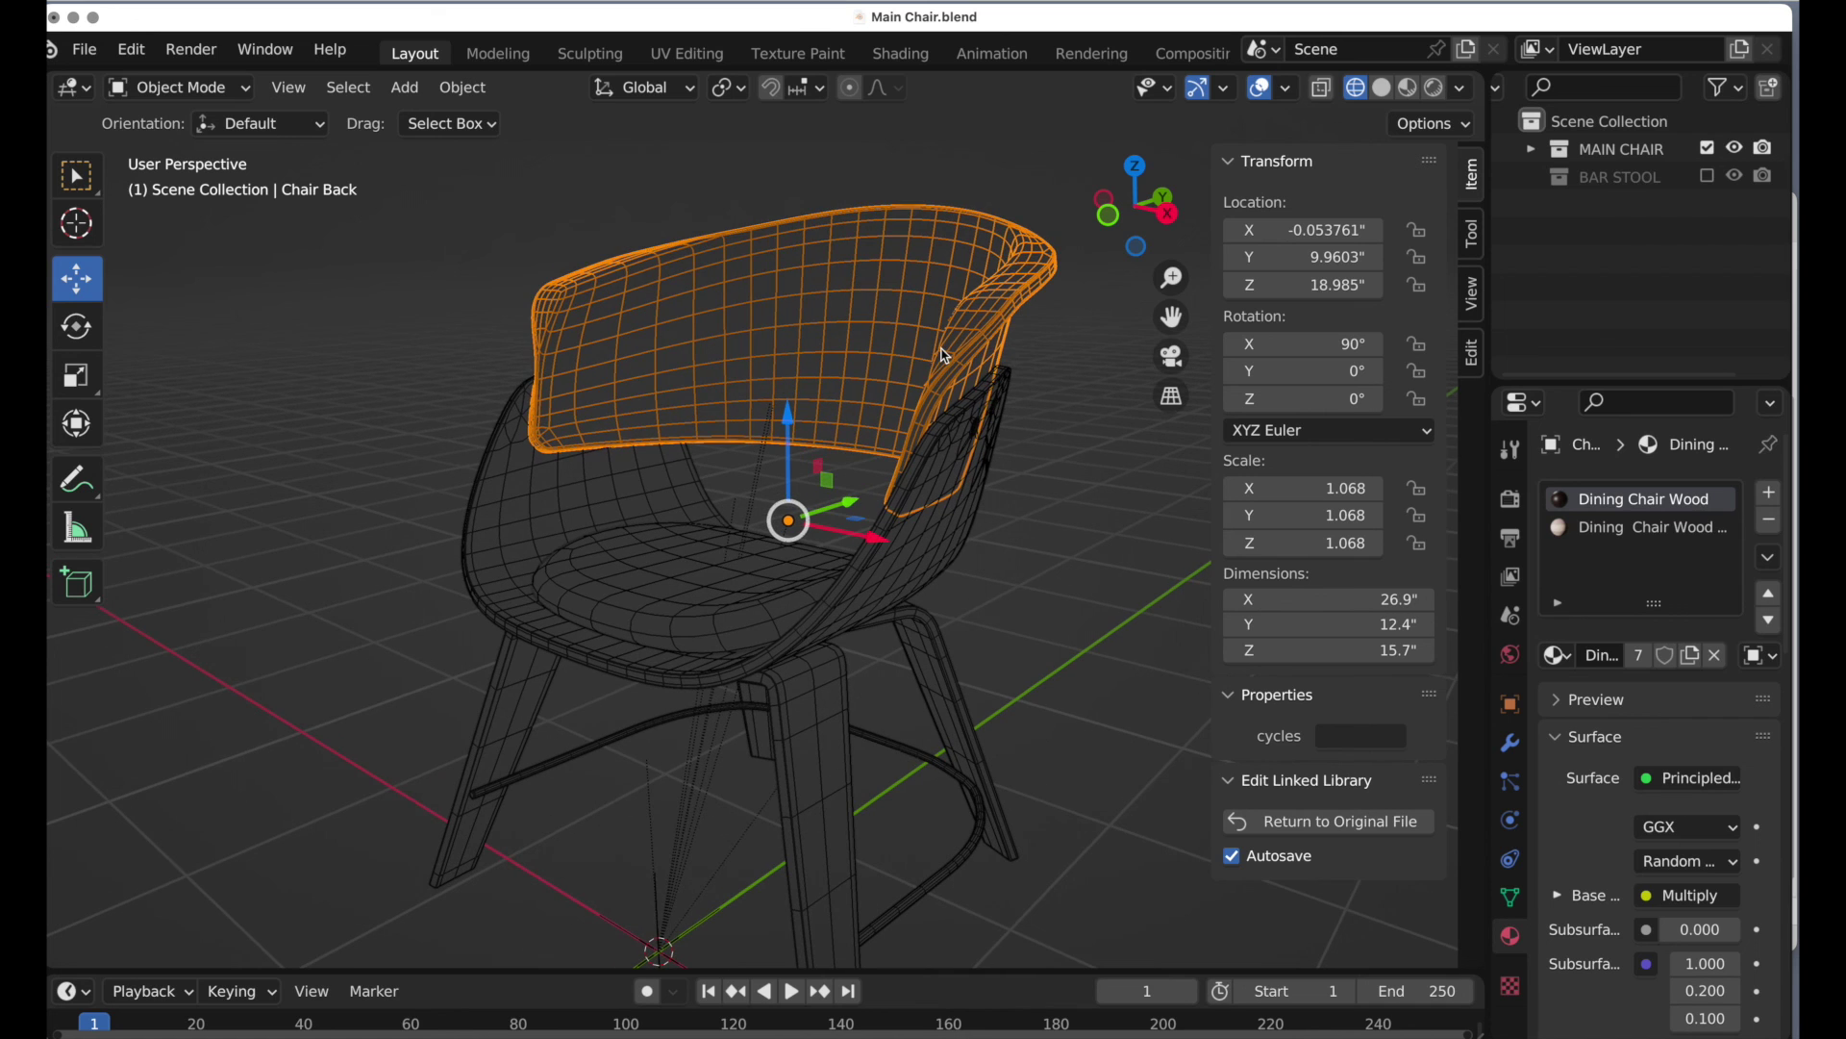
key(Tab)
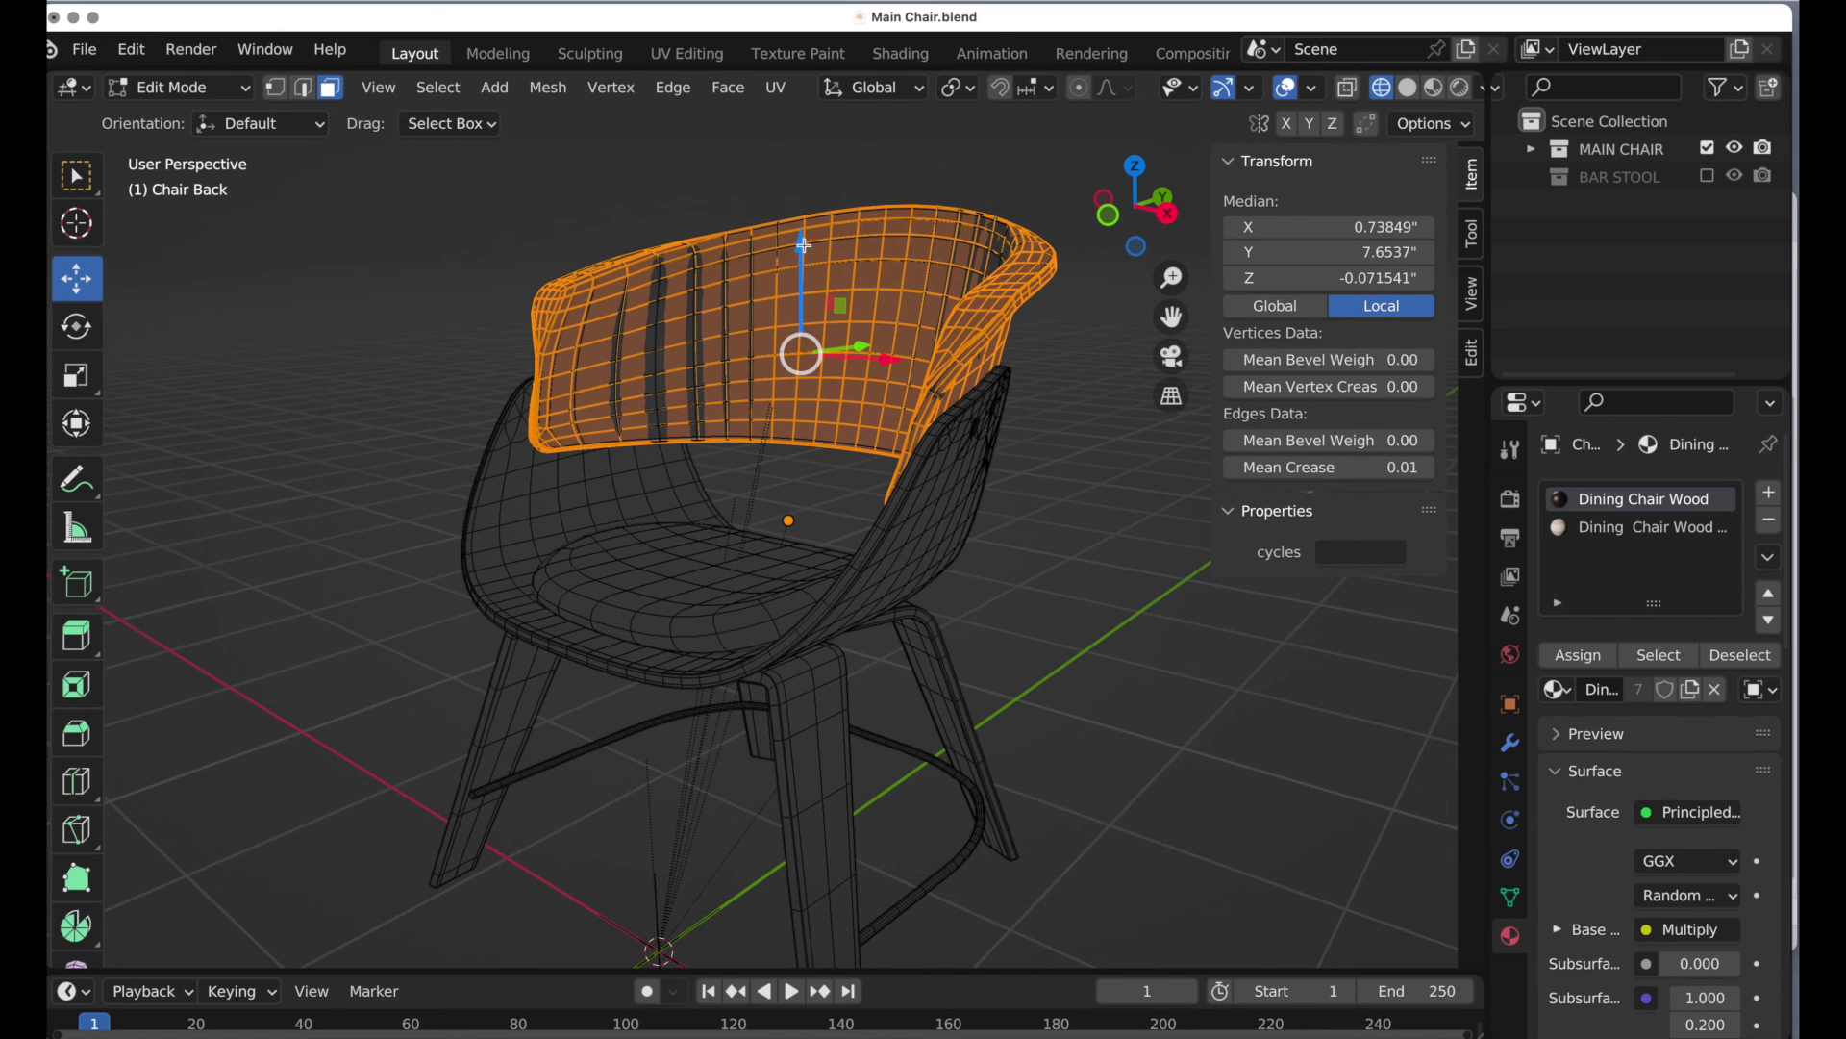
drag(804, 246, 806, 185)
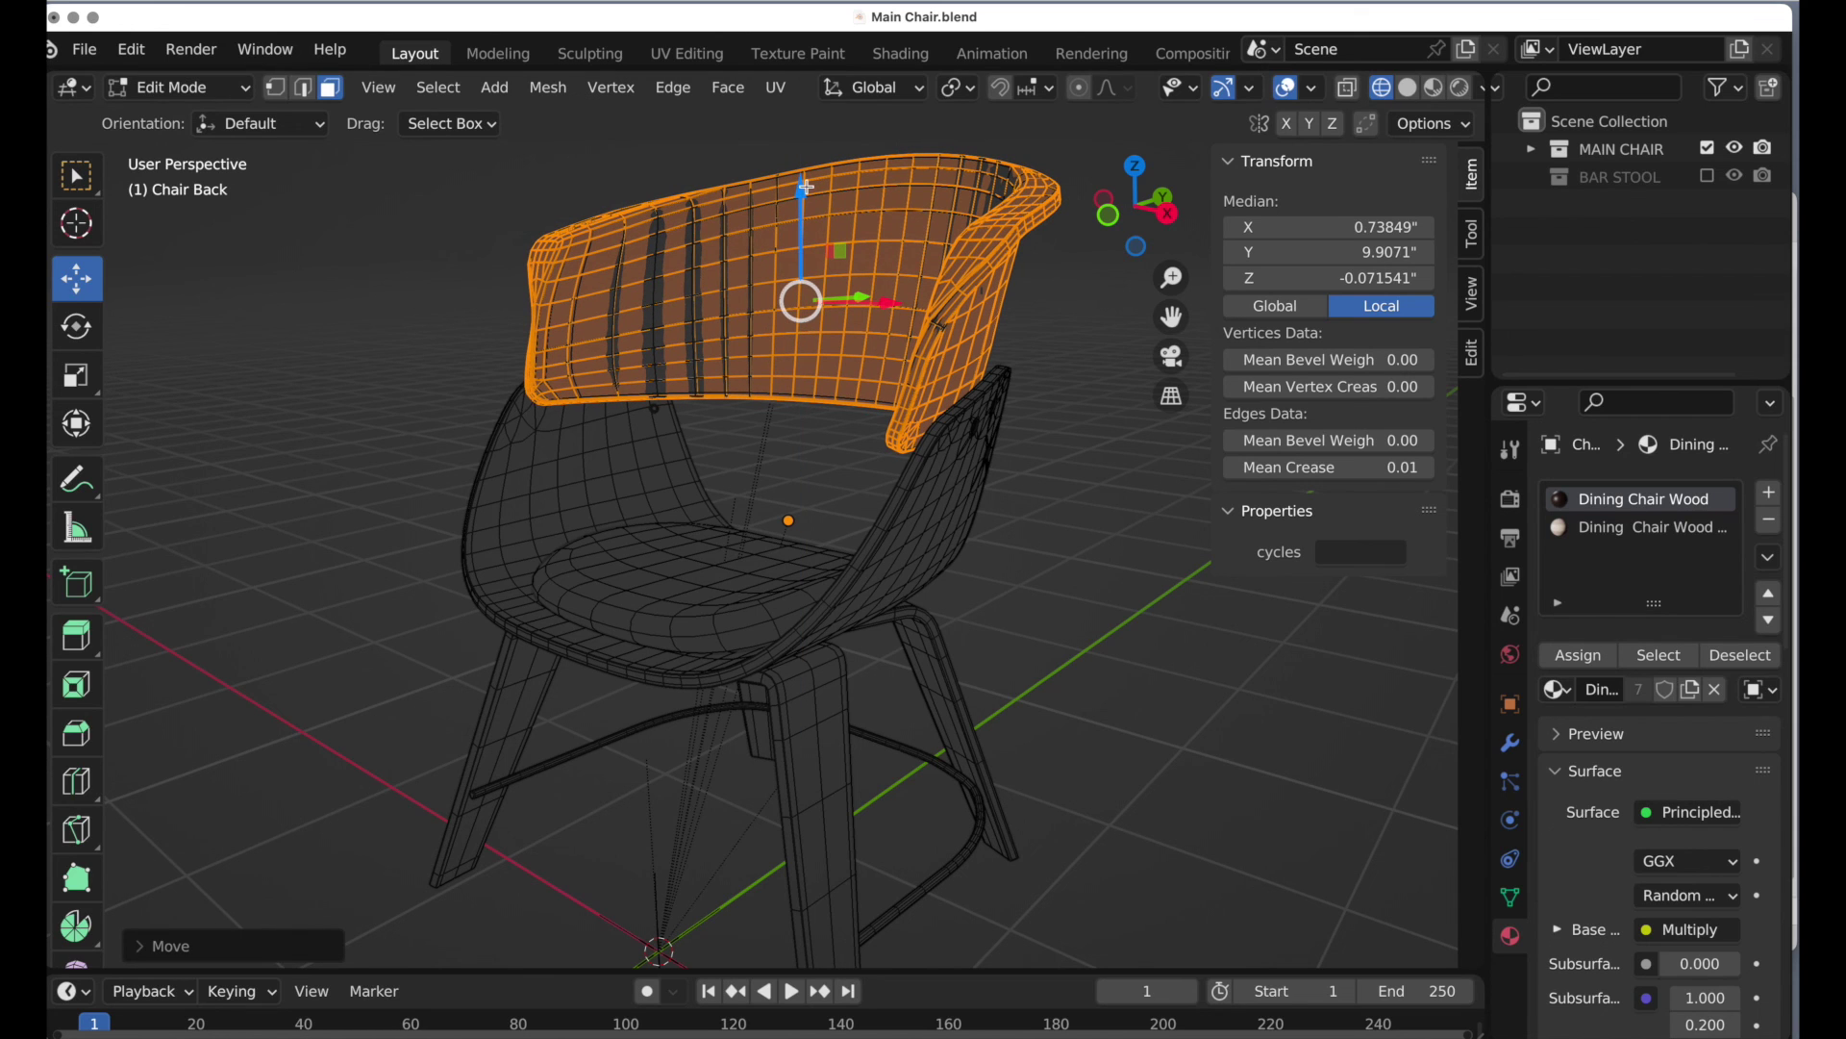
key(Tab)
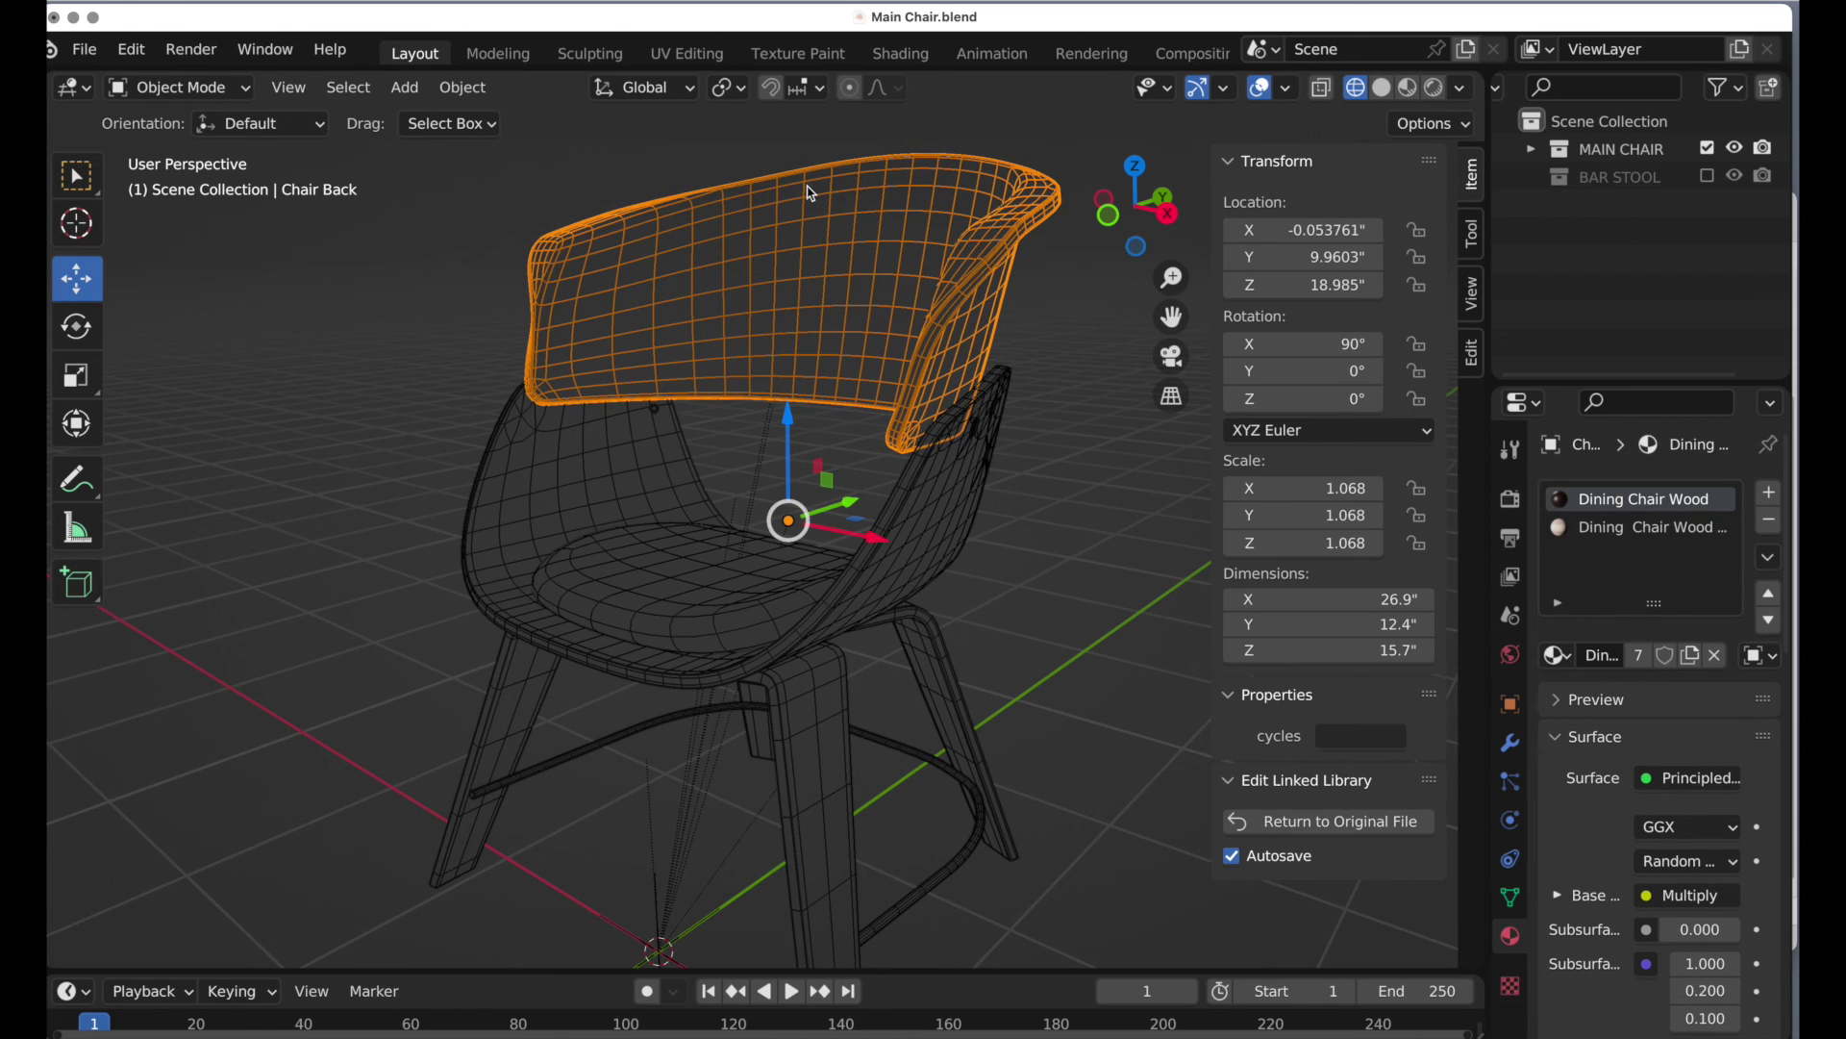
click(1299, 827)
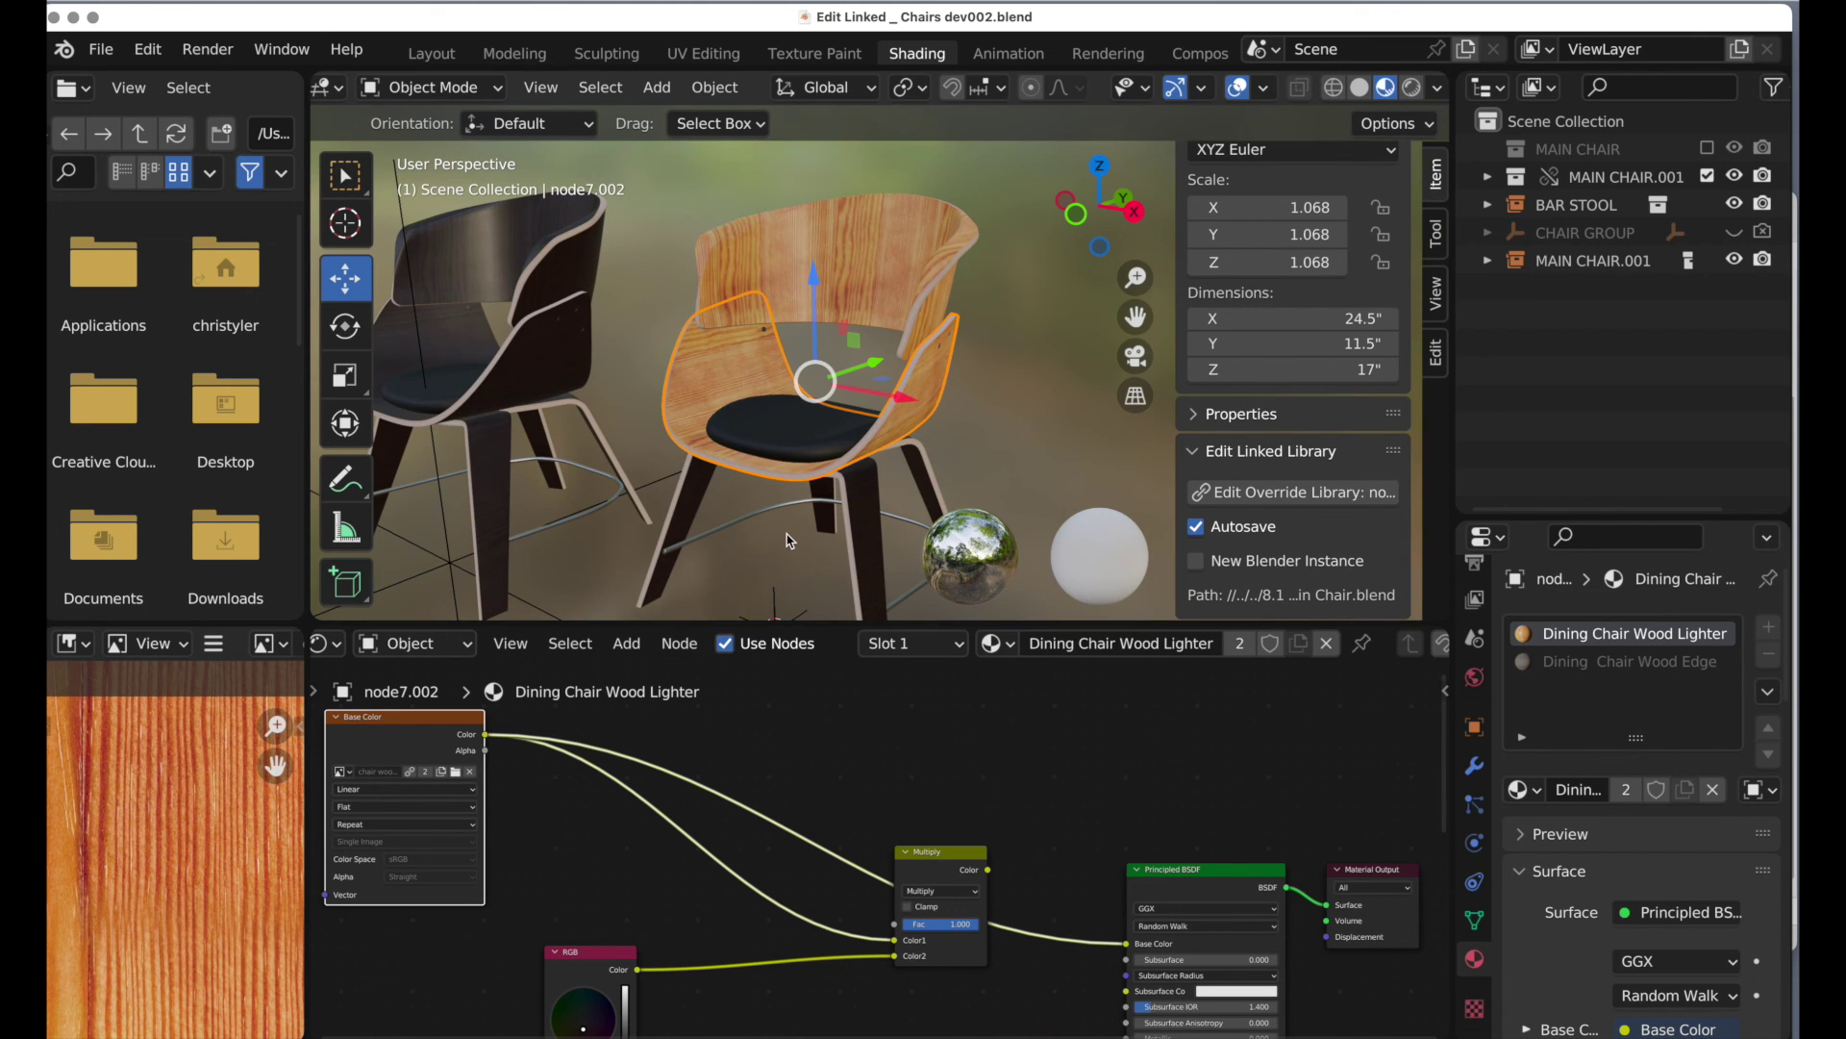
middle_drag(788, 543, 887, 541)
click(620, 375)
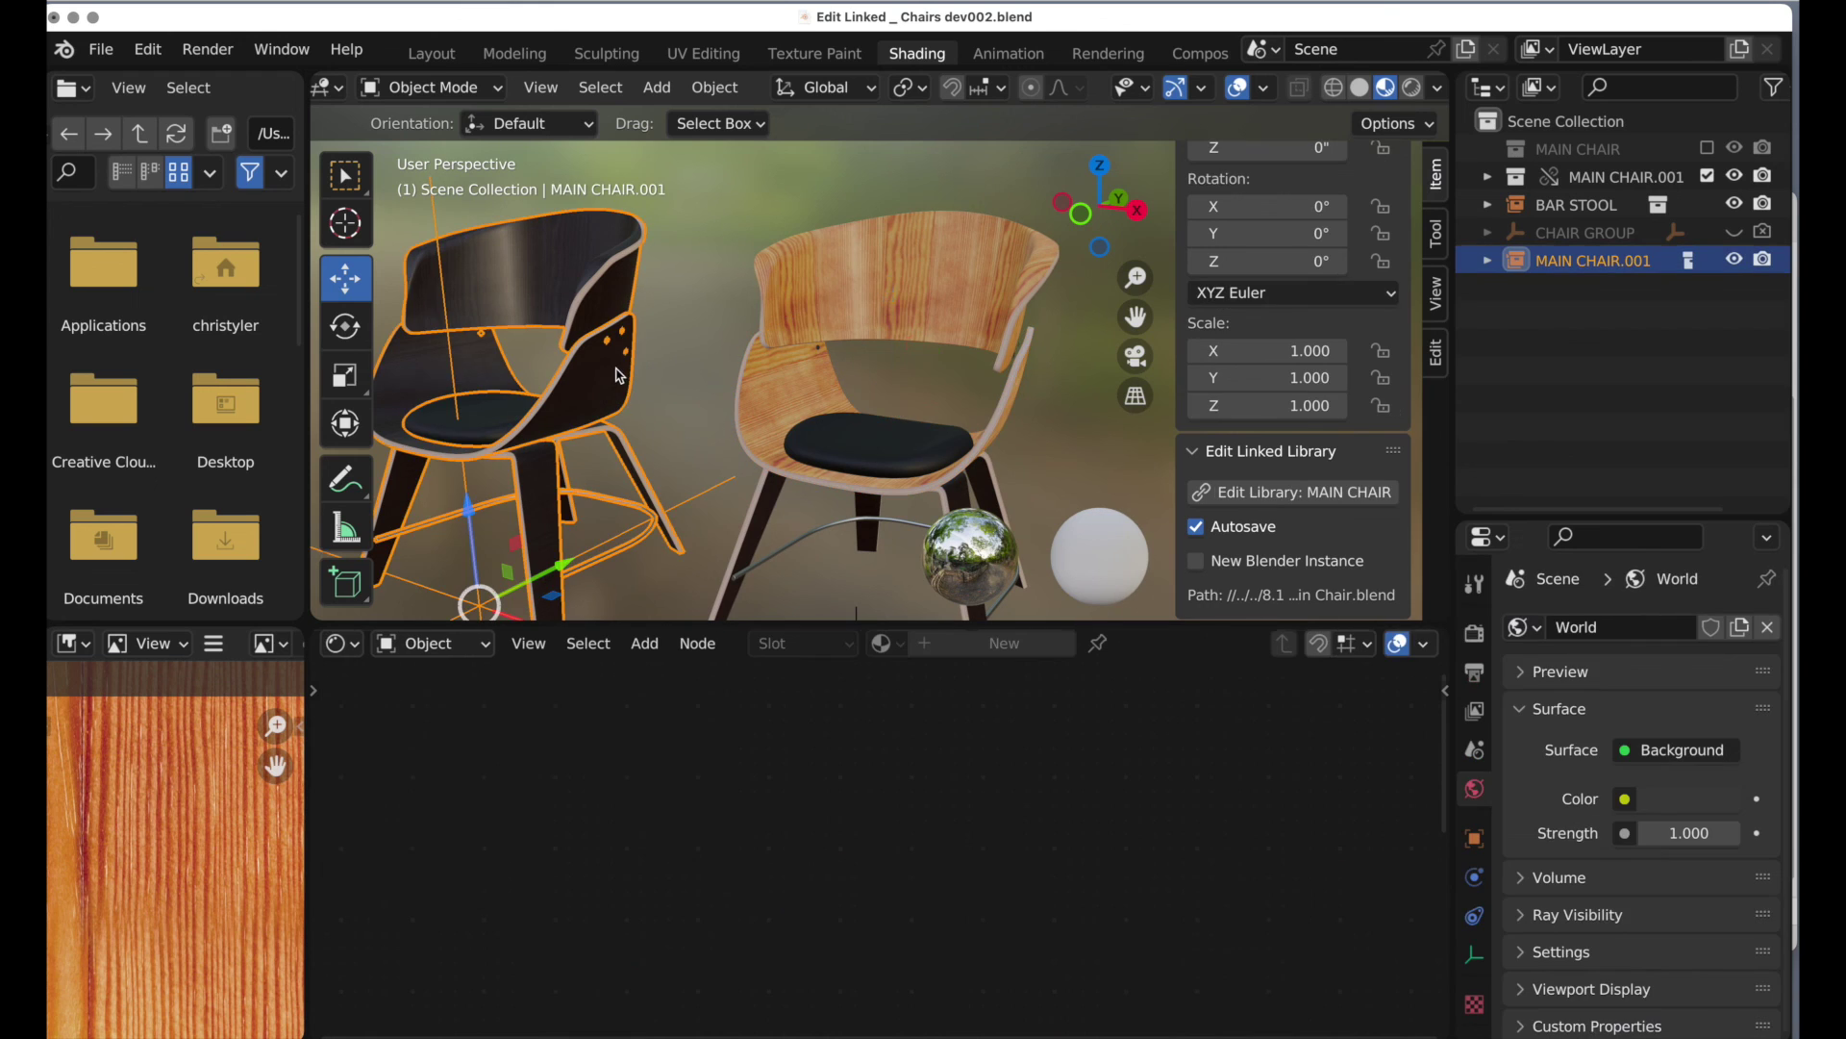
click(909, 287)
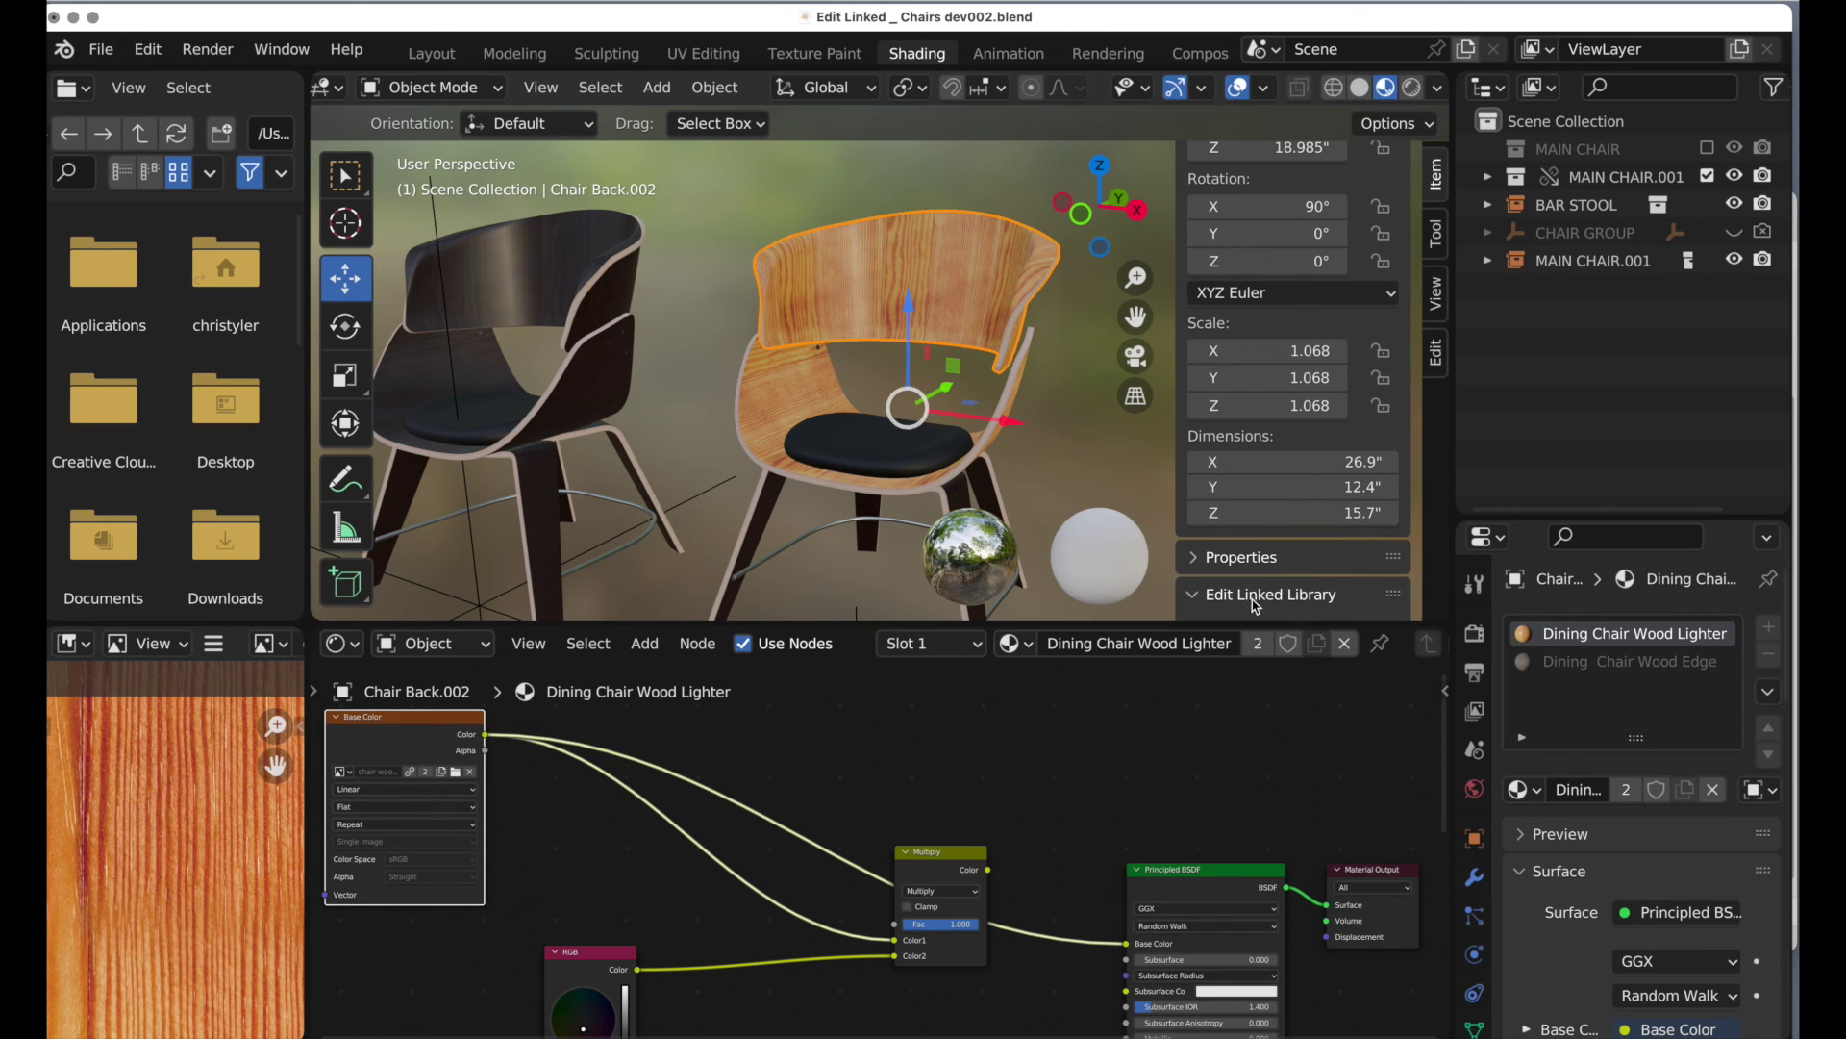
click(1198, 595)
scroll(1194, 600, down, 4)
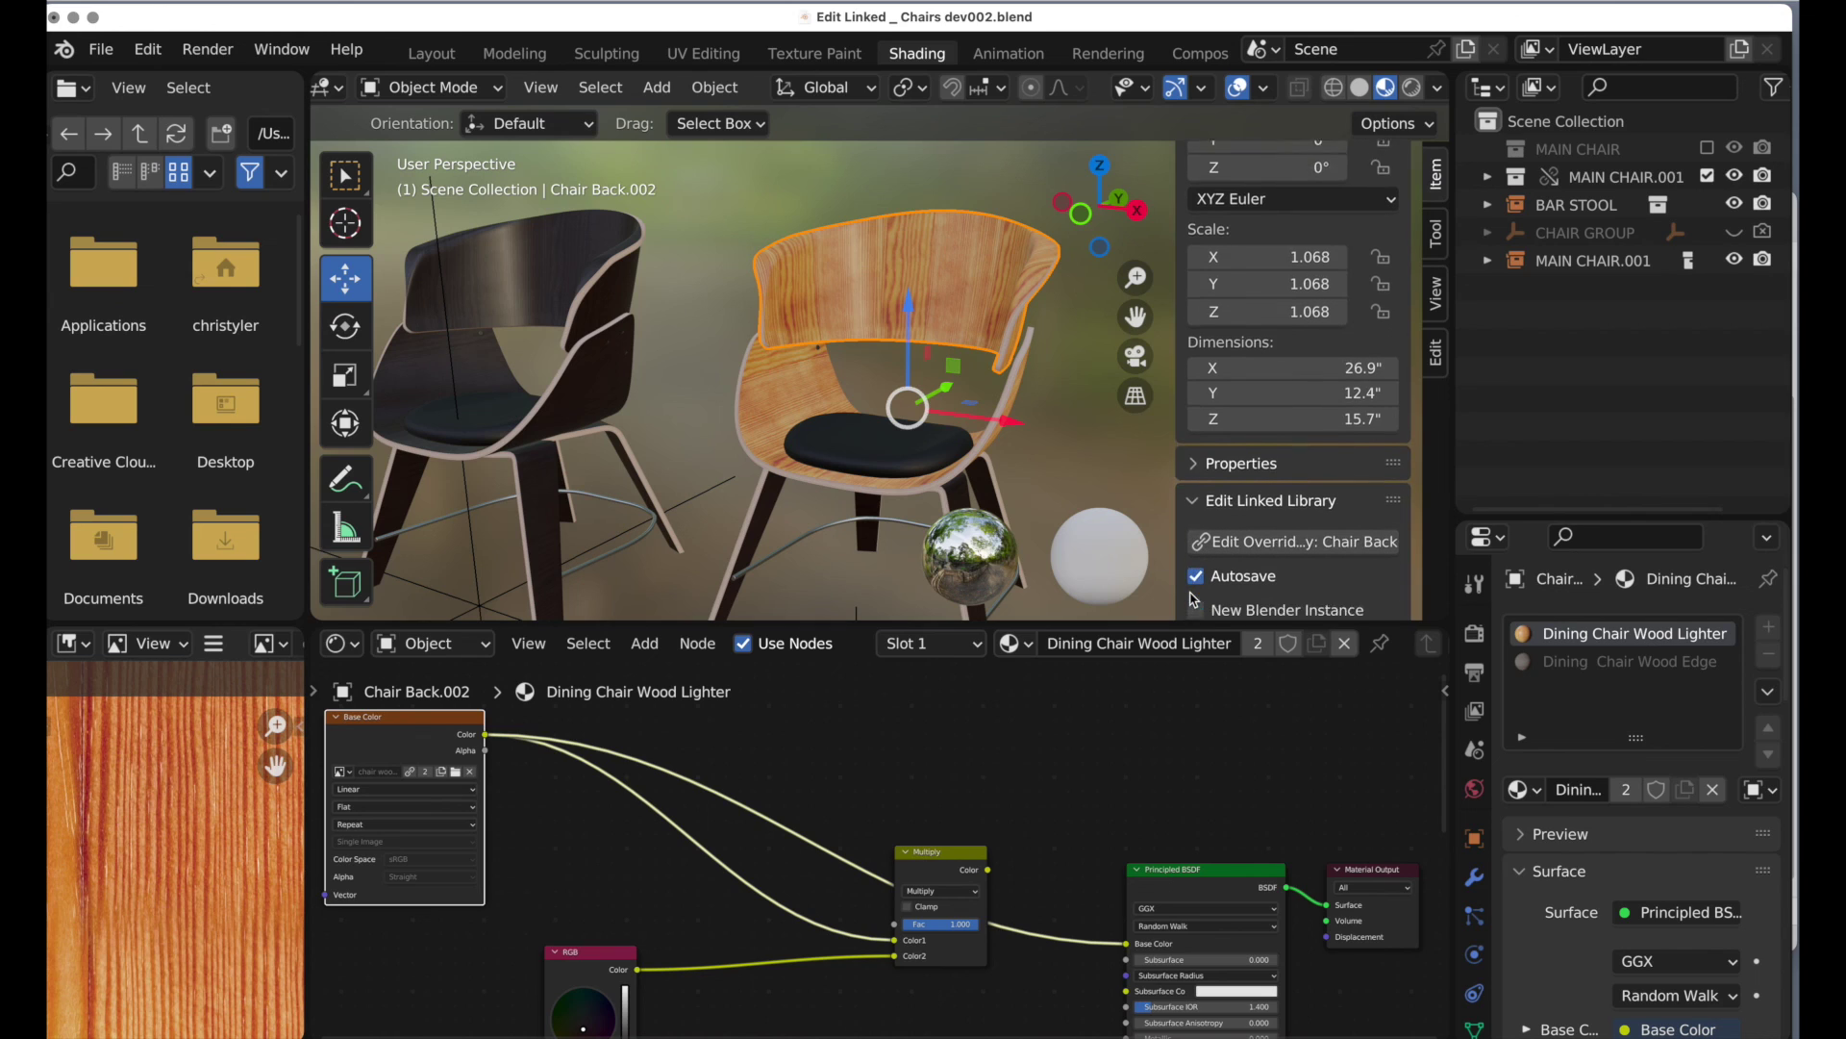